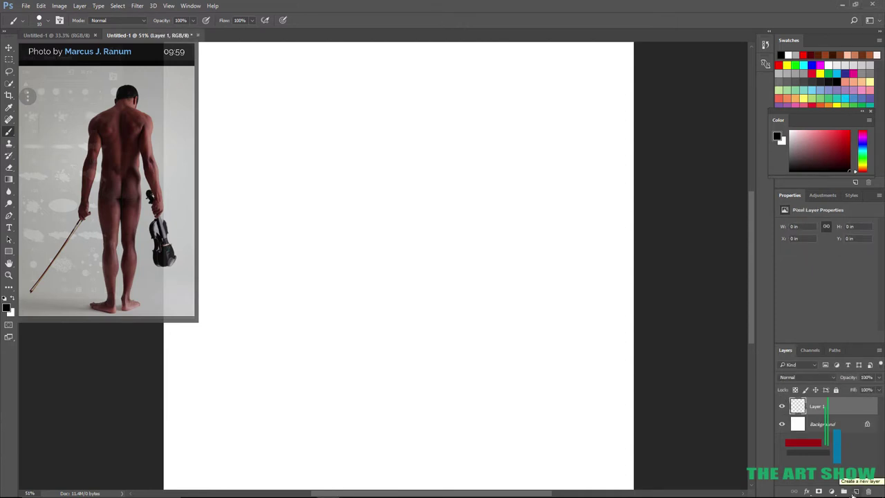
Block in the figure's head, shoulder line, spine and pelvis with loose black brush strokes on Layer 1.
{"action": "right_click", "coordinate": [437, 134]}
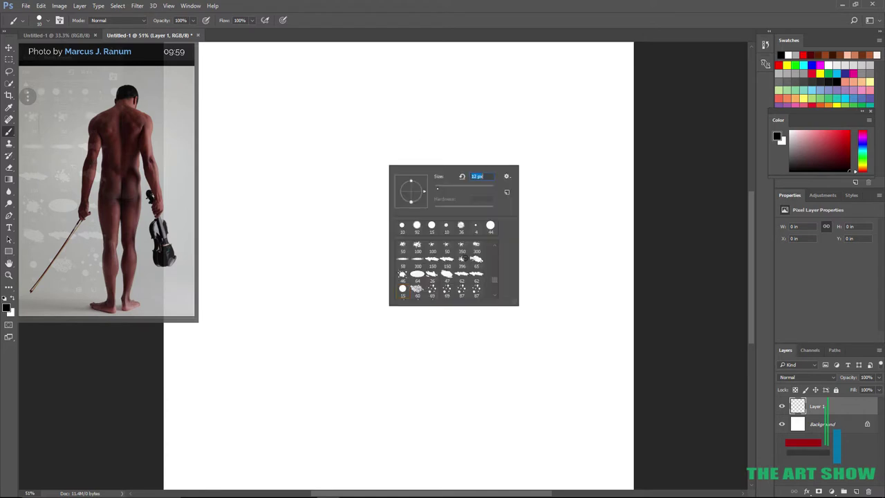
{"action": "left_click", "coordinate": [456, 119]}
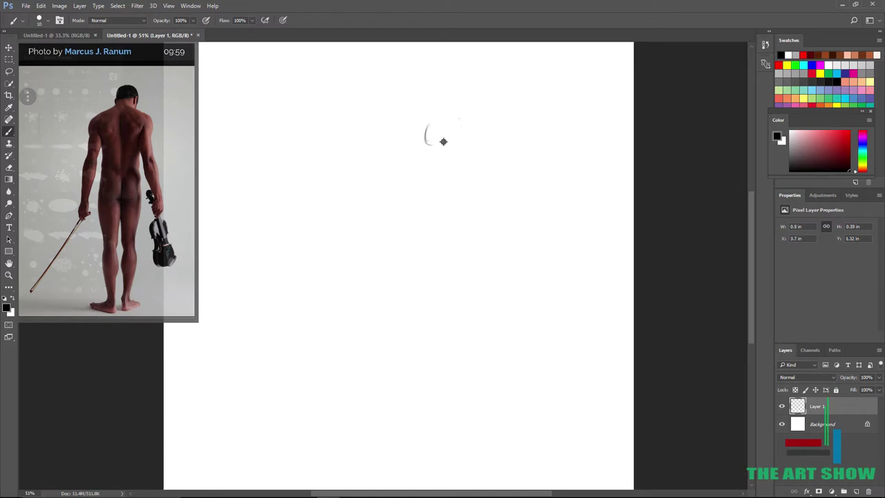
{"action": "mouse_move", "coordinate": [443, 141]}
{"action": "left_mouse_down"}
{"action": "mouse_move", "coordinate": [432, 105]}
{"action": "mouse_move", "coordinate": [420, 153]}
{"action": "mouse_move", "coordinate": [474, 165]}
{"action": "mouse_move", "coordinate": [384, 157]}
{"action": "mouse_move", "coordinate": [447, 154]}
{"action": "mouse_move", "coordinate": [411, 184]}
{"action": "left_mouse_up"}
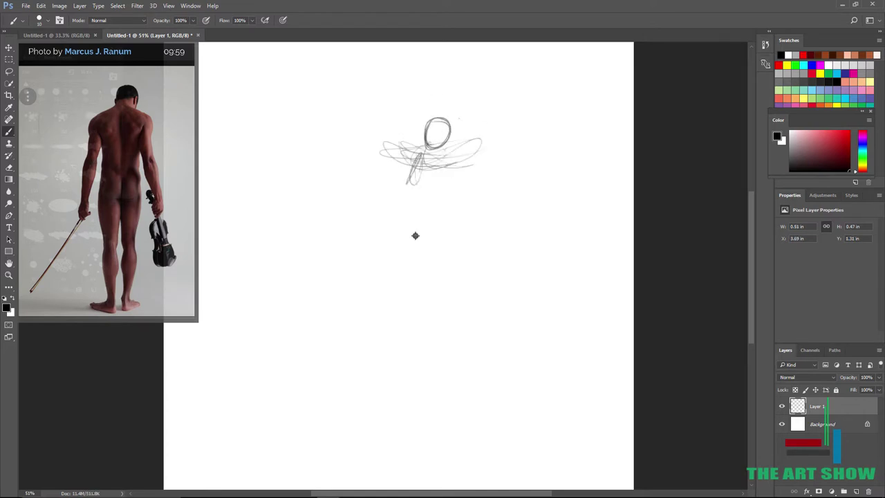
{"action": "left_click_drag", "start_coordinate": [415, 235], "coordinate": [421, 170]}
{"action": "left_click_drag", "start_coordinate": [425, 141], "coordinate": [430, 310]}
{"action": "left_click_drag", "start_coordinate": [394, 273], "coordinate": [479, 270]}
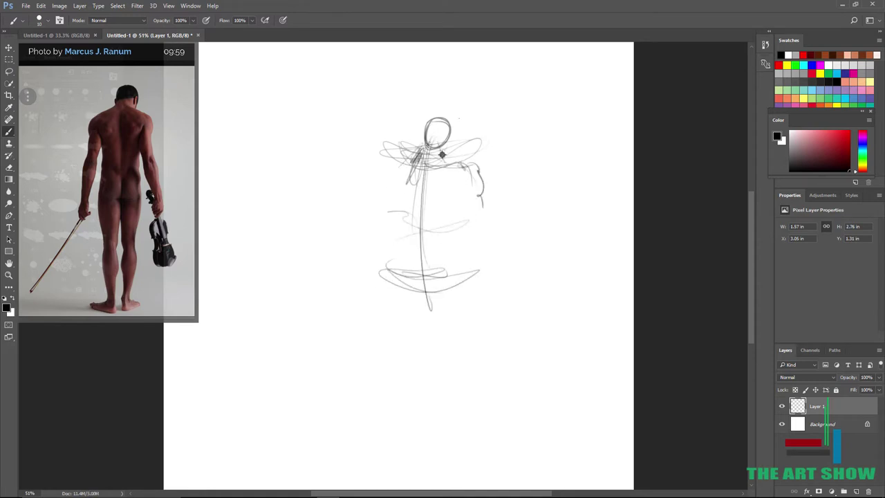
Rough in both arms down to the hands, plus the hips and thighs, with loose oval shapes.
{"action": "mouse_move", "coordinate": [442, 155]}
{"action": "left_mouse_down"}
{"action": "mouse_move", "coordinate": [372, 166]}
{"action": "mouse_move", "coordinate": [377, 203]}
{"action": "mouse_move", "coordinate": [332, 267]}
{"action": "mouse_move", "coordinate": [345, 317]}
{"action": "left_mouse_up"}
{"action": "mouse_move", "coordinate": [374, 246]}
{"action": "left_mouse_down"}
{"action": "mouse_move", "coordinate": [382, 221]}
{"action": "mouse_move", "coordinate": [335, 336]}
{"action": "left_mouse_up"}
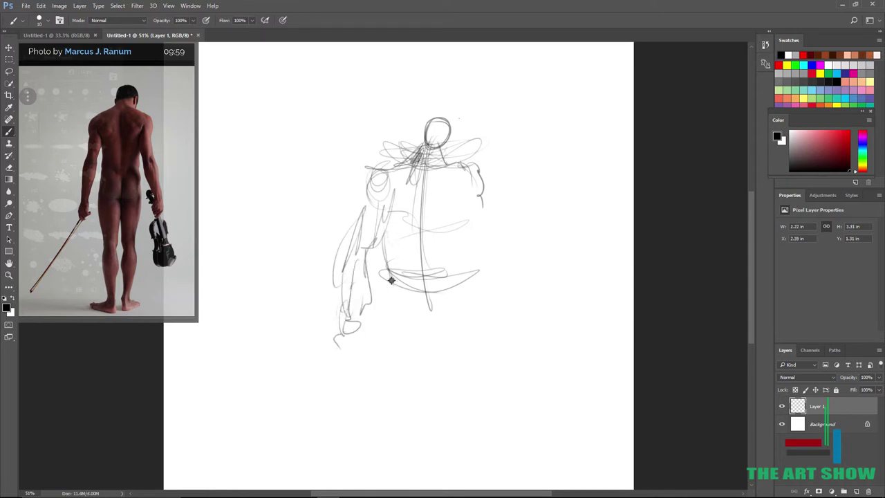
{"action": "mouse_move", "coordinate": [426, 242]}
{"action": "left_mouse_down"}
{"action": "mouse_move", "coordinate": [421, 327]}
{"action": "mouse_move", "coordinate": [463, 255]}
{"action": "mouse_move", "coordinate": [471, 194]}
{"action": "mouse_move", "coordinate": [486, 291]}
{"action": "mouse_move", "coordinate": [513, 326]}
{"action": "left_mouse_up"}
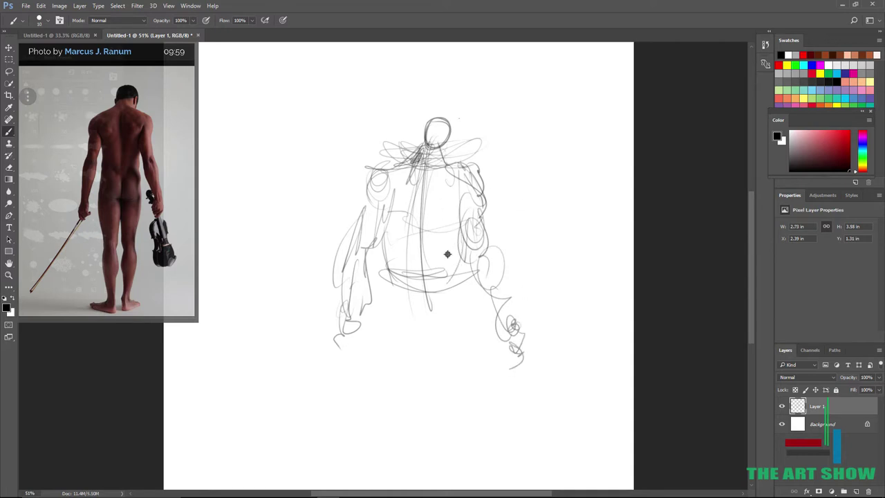
{"action": "mouse_move", "coordinate": [450, 245]}
{"action": "left_mouse_down"}
{"action": "mouse_move", "coordinate": [399, 298]}
{"action": "mouse_move", "coordinate": [409, 298]}
{"action": "mouse_move", "coordinate": [405, 332]}
{"action": "mouse_move", "coordinate": [421, 320]}
{"action": "mouse_move", "coordinate": [375, 385]}
{"action": "mouse_move", "coordinate": [411, 463]}
{"action": "mouse_move", "coordinate": [431, 369]}
{"action": "mouse_move", "coordinate": [443, 466]}
{"action": "left_mouse_up"}
Free-transform the sketch down to about 84% width and 83% height to leave room for the lower legs.
{"action": "scroll", "coordinate": [433, 342], "scroll_direction": "down", "scroll_amount": 5}
{"action": "scroll", "coordinate": [434, 342], "scroll_direction": "up", "scroll_amount": 3}
{"action": "left_click", "coordinate": [41, 6]}
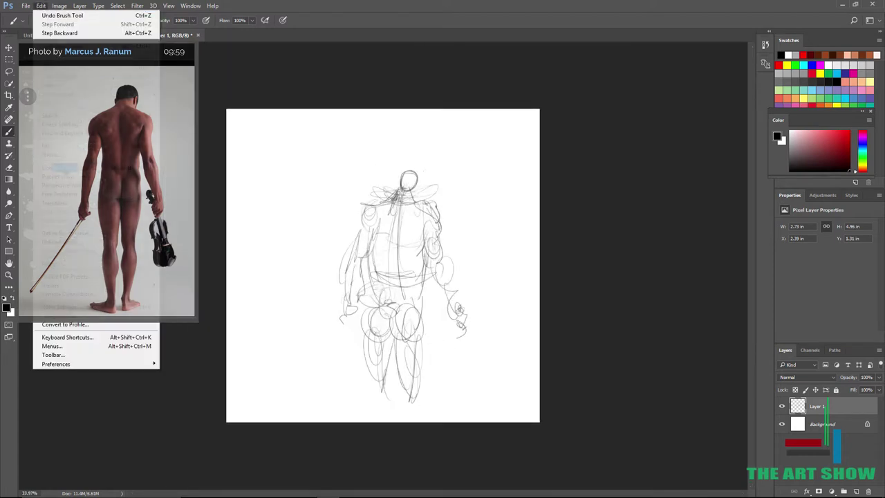
{"action": "left_click", "coordinate": [61, 203]}
{"action": "mouse_move", "coordinate": [466, 170]}
{"action": "left_mouse_down"}
{"action": "mouse_move", "coordinate": [468, 132]}
{"action": "mouse_move", "coordinate": [447, 176]}
{"action": "left_mouse_up"}
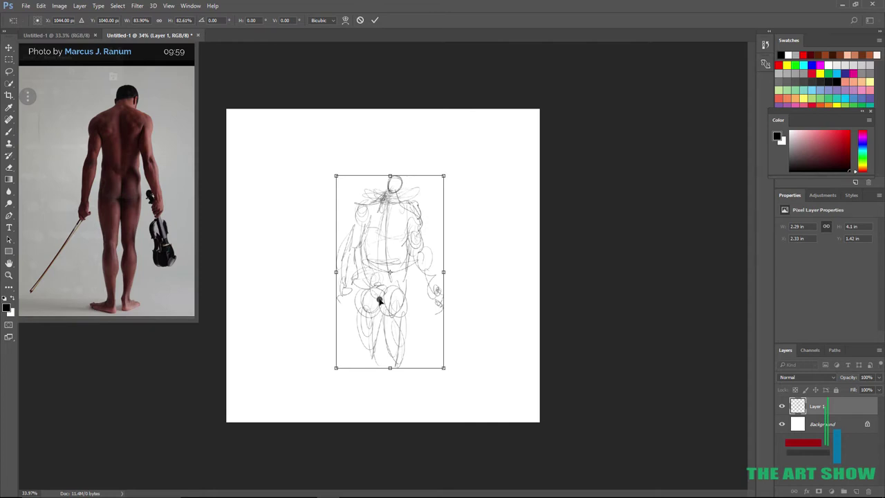
{"action": "left_click", "coordinate": [375, 20]}
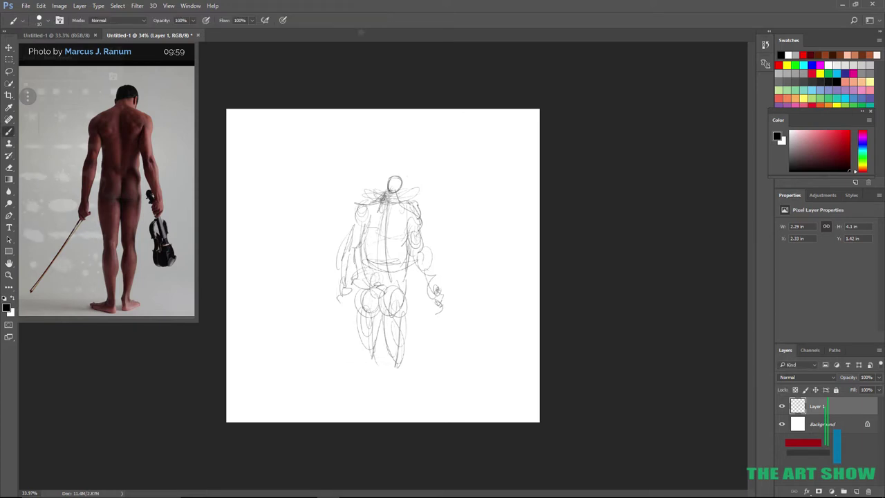
Rough in the left lower leg and foot, and scale the whole sketch to about 1.77 × 3.61 in.
{"action": "scroll", "coordinate": [374, 346], "scroll_direction": "up", "scroll_amount": 5}
{"action": "mouse_move", "coordinate": [358, 373]}
{"action": "left_mouse_down"}
{"action": "mouse_move", "coordinate": [371, 395]}
{"action": "mouse_move", "coordinate": [356, 439]}
{"action": "left_mouse_up"}
{"action": "left_click", "coordinate": [41, 6]}
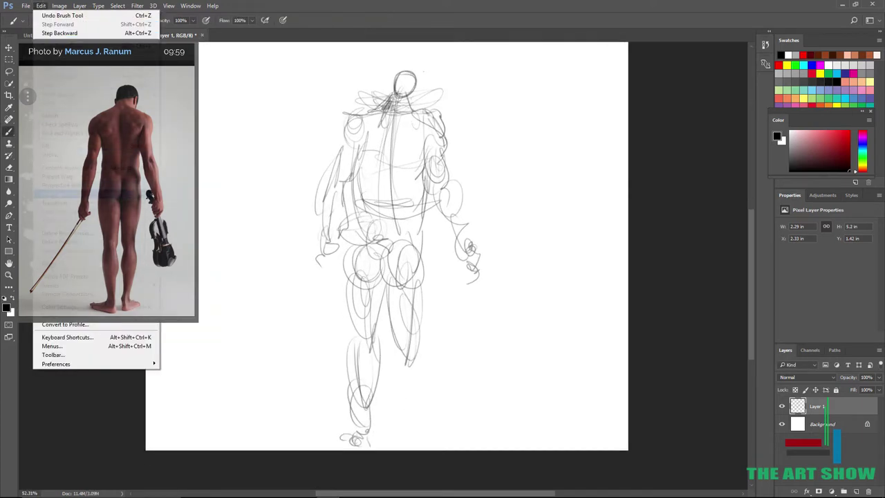
{"action": "left_click", "coordinate": [70, 194]}
{"action": "left_click_drag", "start_coordinate": [498, 50], "coordinate": [468, 154]}
{"action": "mouse_move", "coordinate": [413, 208]}
{"action": "left_mouse_down"}
{"action": "mouse_move", "coordinate": [446, 137]}
{"action": "mouse_move", "coordinate": [423, 128]}
{"action": "left_mouse_up"}
{"action": "left_click", "coordinate": [375, 20]}
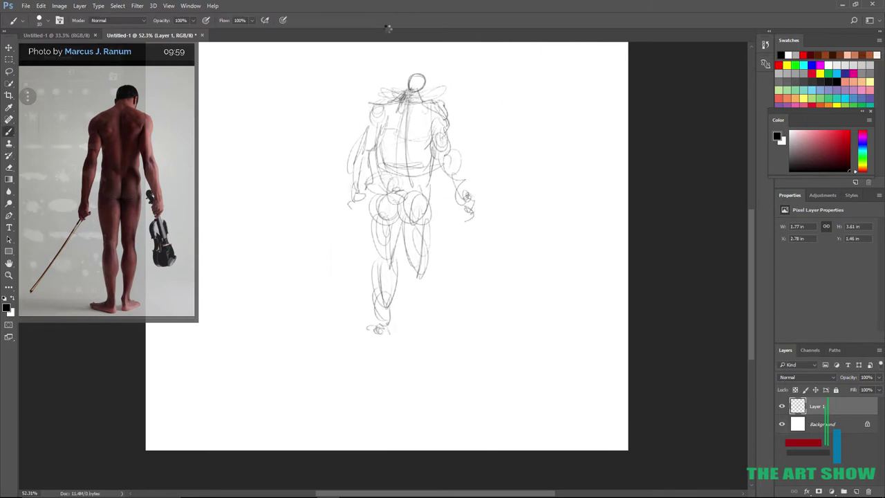
Rough in the right lower leg and the feet, plus the bow in the left hand and the violin in the right.
{"action": "scroll", "coordinate": [388, 28], "scroll_direction": "up", "scroll_amount": 8}
{"action": "scroll", "coordinate": [389, 28], "scroll_direction": "down", "scroll_amount": 3}
{"action": "left_click", "coordinate": [25, 6]}
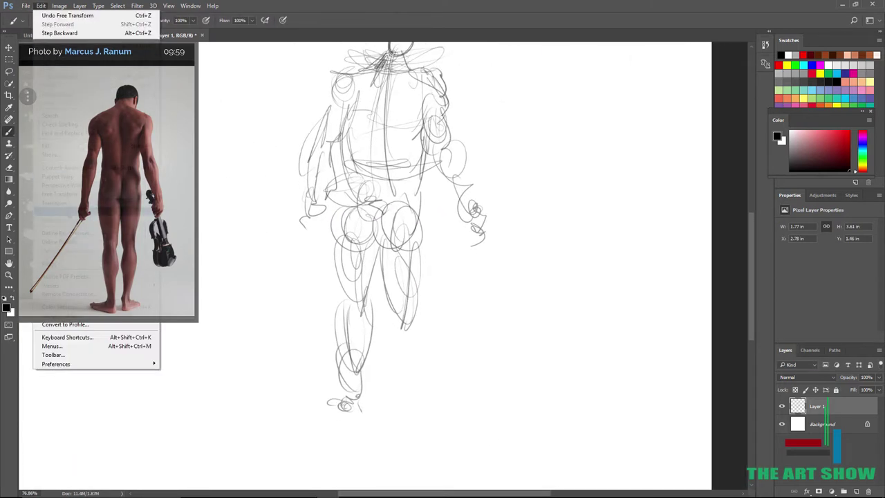
{"action": "left_click", "coordinate": [399, 164]}
{"action": "mouse_move", "coordinate": [373, 262]}
{"action": "left_mouse_down"}
{"action": "mouse_move", "coordinate": [420, 361]}
{"action": "mouse_move", "coordinate": [406, 362]}
{"action": "mouse_move", "coordinate": [401, 407]}
{"action": "left_mouse_up"}
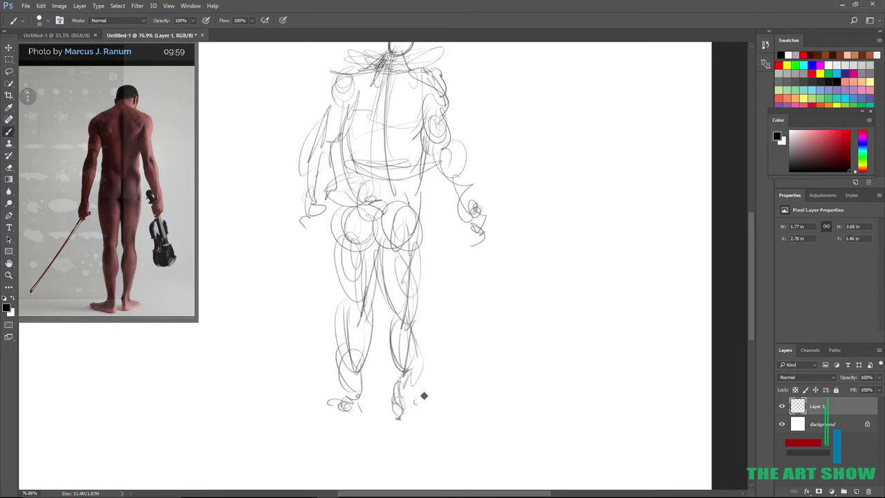
{"action": "mouse_move", "coordinate": [415, 392]}
{"action": "left_mouse_down"}
{"action": "mouse_move", "coordinate": [322, 412]}
{"action": "mouse_move", "coordinate": [287, 223]}
{"action": "mouse_move", "coordinate": [209, 351]}
{"action": "left_mouse_up"}
{"action": "mouse_move", "coordinate": [458, 217]}
{"action": "left_mouse_down"}
{"action": "mouse_move", "coordinate": [477, 247]}
{"action": "mouse_move", "coordinate": [500, 346]}
{"action": "mouse_move", "coordinate": [515, 263]}
{"action": "left_mouse_up"}
Move the complete sketch upward and scale it to about 90% width and 87% height with Free Transform.
{"action": "scroll", "coordinate": [473, 159], "scroll_direction": "down", "scroll_amount": 5}
{"action": "scroll", "coordinate": [473, 160], "scroll_direction": "up", "scroll_amount": 3}
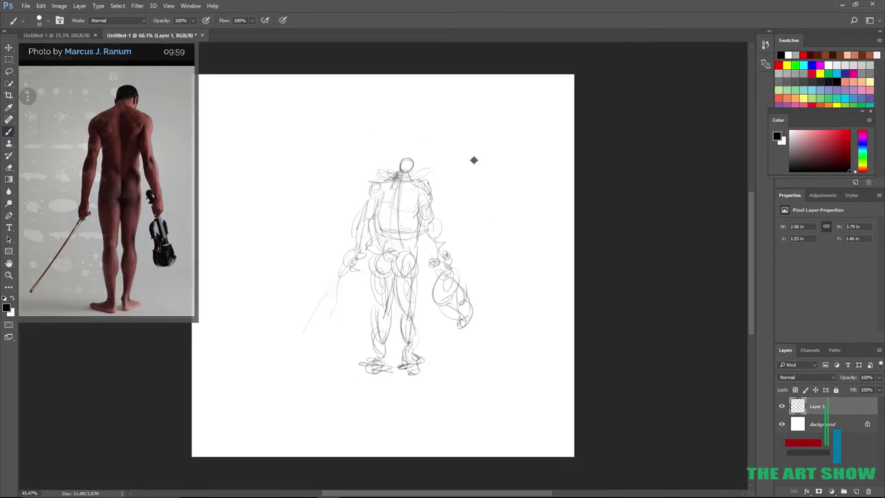
{"action": "left_click", "coordinate": [41, 6]}
{"action": "left_click", "coordinate": [90, 195]}
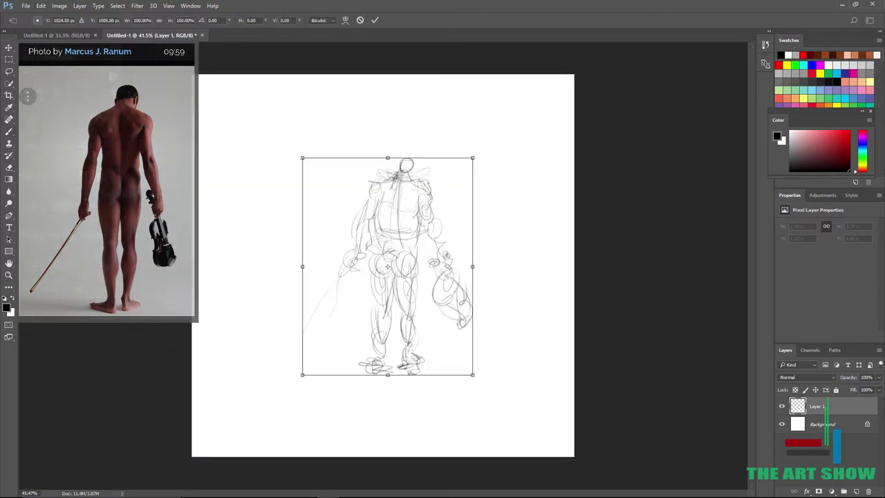
{"action": "left_click_drag", "start_coordinate": [450, 228], "coordinate": [483, 194]}
{"action": "mouse_move", "coordinate": [507, 123]}
{"action": "left_mouse_down"}
{"action": "mouse_move", "coordinate": [485, 156]}
{"action": "mouse_move", "coordinate": [490, 150]}
{"action": "left_mouse_up"}
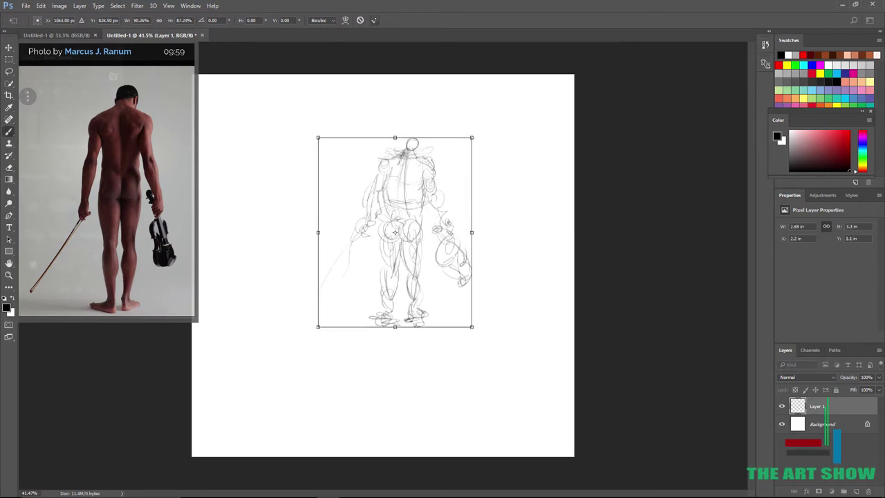
{"action": "key", "text": "Return"}
Add a new layer above the rough sketch, fade Layer 1 by lowering its opacity, and make the new layer active.
{"action": "scroll", "coordinate": [505, 217], "scroll_direction": "up", "scroll_amount": 4}
{"action": "left_click", "coordinate": [856, 492]}
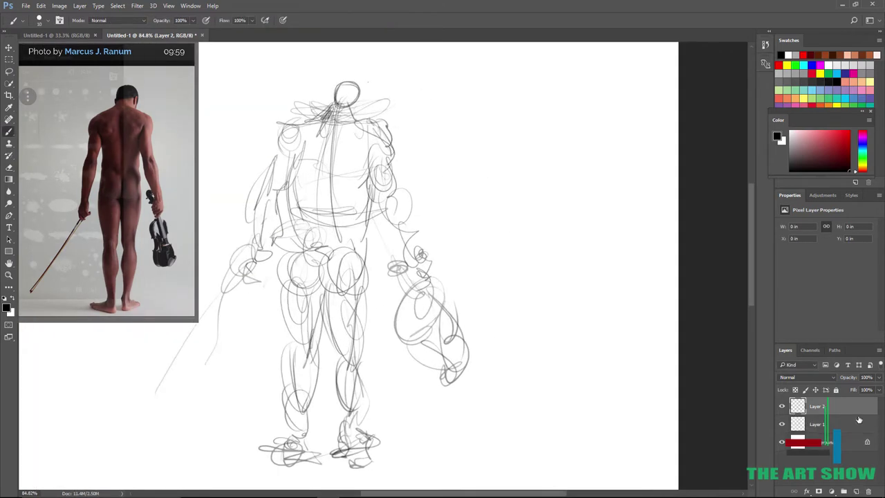
{"action": "left_click", "coordinate": [858, 421]}
{"action": "left_click", "coordinate": [878, 377]}
{"action": "left_click_drag", "start_coordinate": [879, 388], "coordinate": [851, 388]}
{"action": "left_click", "coordinate": [842, 406]}
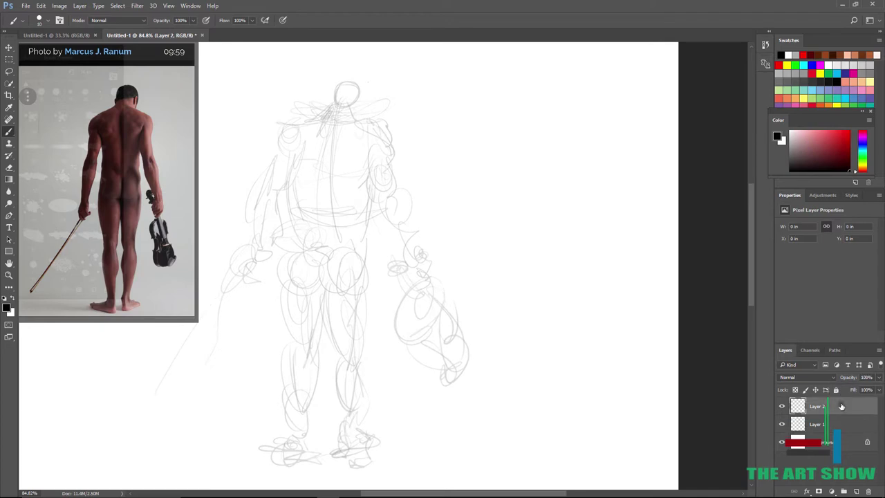
Draw the refined head contour in dark strokes on Layer 2, including the jaw, the hairline and the head's left side.
{"action": "scroll", "coordinate": [380, 138], "scroll_direction": "up", "scroll_amount": 7}
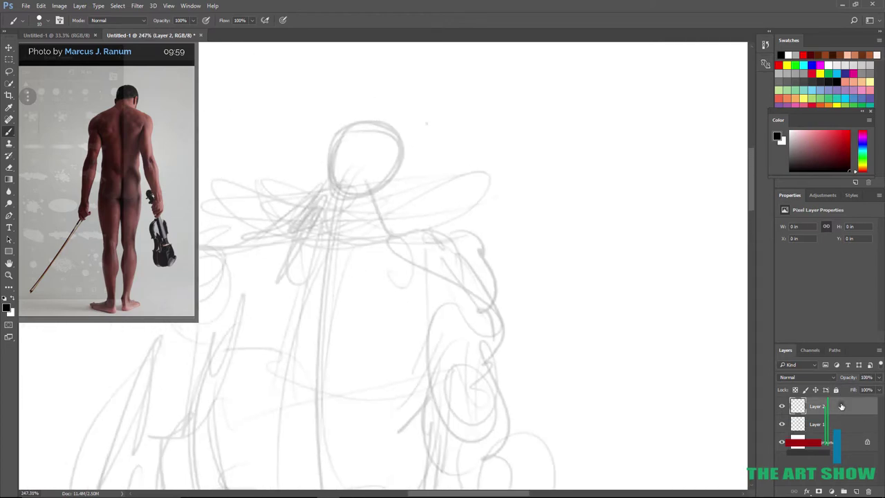
{"action": "scroll", "coordinate": [368, 115], "scroll_direction": "up", "scroll_amount": 2}
{"action": "mouse_move", "coordinate": [318, 134]}
{"action": "left_mouse_down"}
{"action": "mouse_move", "coordinate": [305, 159]}
{"action": "mouse_move", "coordinate": [338, 122]}
{"action": "mouse_move", "coordinate": [391, 130]}
{"action": "mouse_move", "coordinate": [414, 191]}
{"action": "left_mouse_up"}
{"action": "left_click_drag", "start_coordinate": [413, 142], "coordinate": [390, 246]}
{"action": "left_click_drag", "start_coordinate": [411, 168], "coordinate": [408, 236]}
{"action": "left_click_drag", "start_coordinate": [404, 133], "coordinate": [399, 242]}
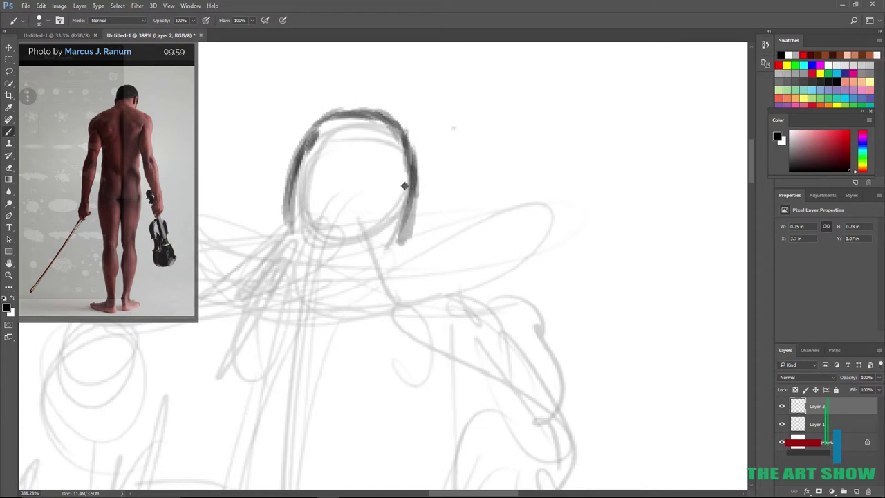
{"action": "left_click_drag", "start_coordinate": [405, 186], "coordinate": [391, 244]}
{"action": "mouse_move", "coordinate": [316, 134]}
{"action": "left_mouse_down"}
{"action": "mouse_move", "coordinate": [282, 227]}
{"action": "mouse_move", "coordinate": [318, 241]}
{"action": "mouse_move", "coordinate": [367, 225]}
{"action": "mouse_move", "coordinate": [332, 245]}
{"action": "left_mouse_up"}
{"action": "left_click_drag", "start_coordinate": [296, 133], "coordinate": [263, 219]}
{"action": "mouse_move", "coordinate": [302, 144]}
{"action": "left_mouse_down"}
{"action": "mouse_move", "coordinate": [281, 177]}
{"action": "mouse_move", "coordinate": [276, 234]}
{"action": "left_mouse_up"}
{"action": "left_click_drag", "start_coordinate": [285, 222], "coordinate": [384, 115]}
Draw both sides of the neck and the right ear area below the head.
{"action": "left_click_drag", "start_coordinate": [278, 237], "coordinate": [245, 299]}
{"action": "mouse_move", "coordinate": [376, 282]}
{"action": "left_mouse_down"}
{"action": "mouse_move", "coordinate": [368, 308]}
{"action": "mouse_move", "coordinate": [415, 343]}
{"action": "left_mouse_up"}
{"action": "left_click_drag", "start_coordinate": [398, 239], "coordinate": [395, 291]}
{"action": "mouse_move", "coordinate": [414, 207]}
{"action": "left_mouse_down"}
{"action": "mouse_move", "coordinate": [385, 221]}
{"action": "mouse_move", "coordinate": [387, 258]}
{"action": "mouse_move", "coordinate": [378, 261]}
{"action": "mouse_move", "coordinate": [408, 335]}
{"action": "left_mouse_up"}
Draw the right trapezius and shoulder contour, continuing down the outer edge of the deltoid.
{"action": "mouse_move", "coordinate": [388, 310]}
{"action": "left_mouse_down"}
{"action": "mouse_move", "coordinate": [451, 309]}
{"action": "mouse_move", "coordinate": [483, 329]}
{"action": "left_mouse_up"}
{"action": "mouse_move", "coordinate": [430, 311]}
{"action": "left_mouse_down"}
{"action": "mouse_move", "coordinate": [503, 330]}
{"action": "mouse_move", "coordinate": [502, 369]}
{"action": "left_mouse_up"}
{"action": "left_click_drag", "start_coordinate": [394, 315], "coordinate": [505, 371]}
{"action": "left_click_drag", "start_coordinate": [447, 326], "coordinate": [529, 387]}
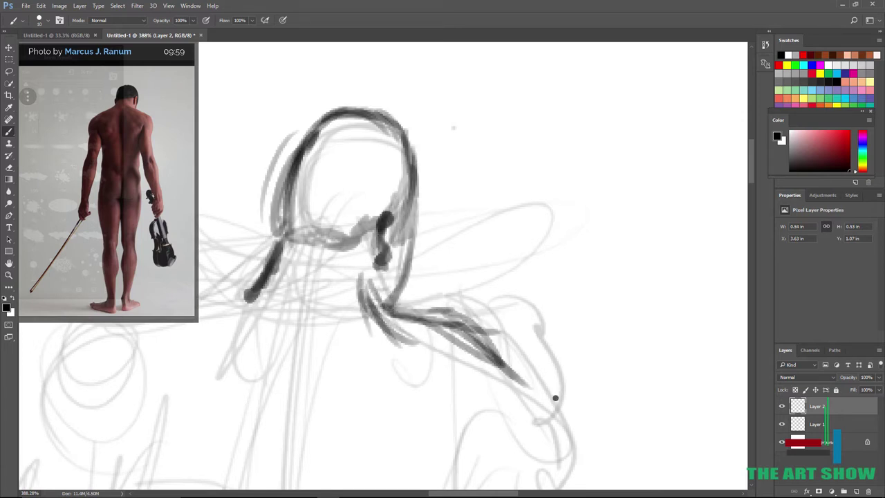
{"action": "scroll", "coordinate": [555, 398], "scroll_direction": "down", "scroll_amount": 3}
{"action": "mouse_move", "coordinate": [318, 190]}
{"action": "left_mouse_down"}
{"action": "mouse_move", "coordinate": [387, 213]}
{"action": "mouse_move", "coordinate": [394, 263]}
{"action": "left_mouse_up"}
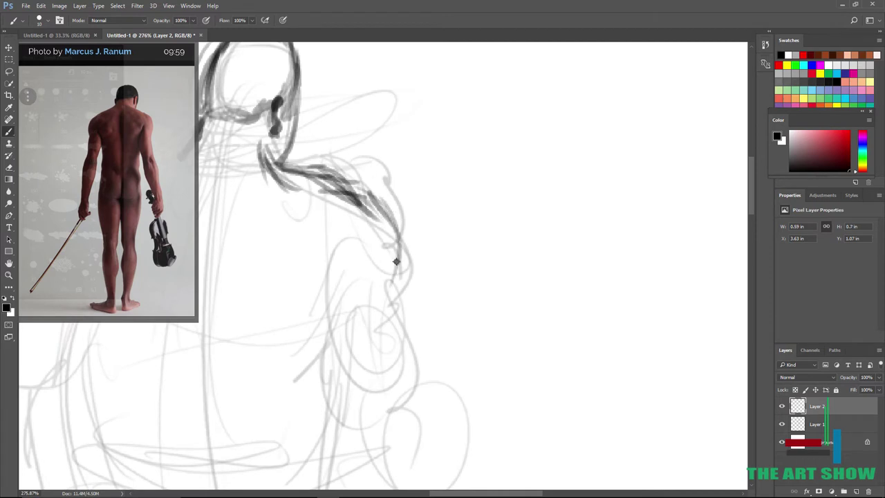
{"action": "left_click_drag", "start_coordinate": [398, 221], "coordinate": [391, 291]}
Draw the left shoulder, left upper arm and left side of the torso, ending at the lower edge of the shoulder blade.
{"action": "scroll", "coordinate": [353, 215], "scroll_direction": "down", "scroll_amount": 4}
{"action": "scroll", "coordinate": [353, 215], "scroll_direction": "up", "scroll_amount": 1}
{"action": "left_click_drag", "start_coordinate": [355, 205], "coordinate": [299, 220]}
{"action": "left_click_drag", "start_coordinate": [324, 213], "coordinate": [273, 239]}
{"action": "left_click_drag", "start_coordinate": [271, 231], "coordinate": [271, 262]}
{"action": "left_click_drag", "start_coordinate": [302, 217], "coordinate": [271, 280]}
{"action": "left_click_drag", "start_coordinate": [303, 224], "coordinate": [282, 312]}
{"action": "left_click_drag", "start_coordinate": [294, 241], "coordinate": [262, 321]}
{"action": "left_click_drag", "start_coordinate": [271, 271], "coordinate": [241, 365]}
{"action": "left_click_drag", "start_coordinate": [304, 282], "coordinate": [270, 362]}
{"action": "mouse_move", "coordinate": [311, 314]}
{"action": "left_mouse_down"}
{"action": "mouse_move", "coordinate": [302, 270]}
{"action": "mouse_move", "coordinate": [318, 401]}
{"action": "mouse_move", "coordinate": [360, 319]}
{"action": "left_mouse_up"}
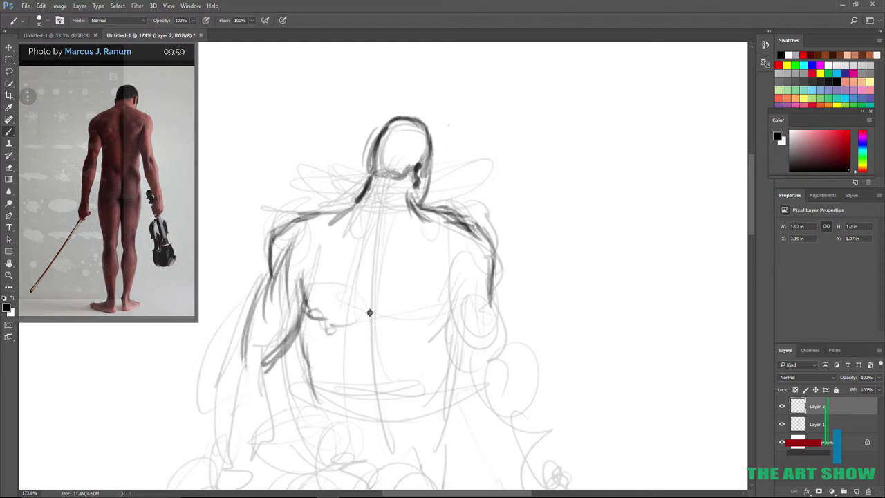
Draw the shoulder blade contours, the long spine line and the right armpit edge on the back.
{"action": "left_click_drag", "start_coordinate": [373, 267], "coordinate": [366, 316]}
{"action": "left_click_drag", "start_coordinate": [365, 246], "coordinate": [334, 324]}
{"action": "left_click_drag", "start_coordinate": [372, 285], "coordinate": [345, 324]}
{"action": "left_click_drag", "start_coordinate": [392, 280], "coordinate": [387, 322]}
{"action": "mouse_move", "coordinate": [381, 223]}
{"action": "left_mouse_down"}
{"action": "mouse_move", "coordinate": [360, 436]}
{"action": "mouse_move", "coordinate": [380, 468]}
{"action": "left_mouse_up"}
{"action": "mouse_move", "coordinate": [398, 260]}
{"action": "left_mouse_down"}
{"action": "mouse_move", "coordinate": [404, 323]}
{"action": "mouse_move", "coordinate": [434, 319]}
{"action": "left_mouse_up"}
{"action": "left_click_drag", "start_coordinate": [429, 271], "coordinate": [453, 320]}
{"action": "left_click_drag", "start_coordinate": [456, 287], "coordinate": [449, 351]}
Draw the inner and outer contours of the right upper arm down to the elbow.
{"action": "left_click_drag", "start_coordinate": [492, 289], "coordinate": [528, 387]}
{"action": "left_click_drag", "start_coordinate": [497, 309], "coordinate": [524, 418]}
{"action": "left_click_drag", "start_coordinate": [459, 329], "coordinate": [469, 374]}
{"action": "left_click_drag", "start_coordinate": [451, 307], "coordinate": [505, 413]}
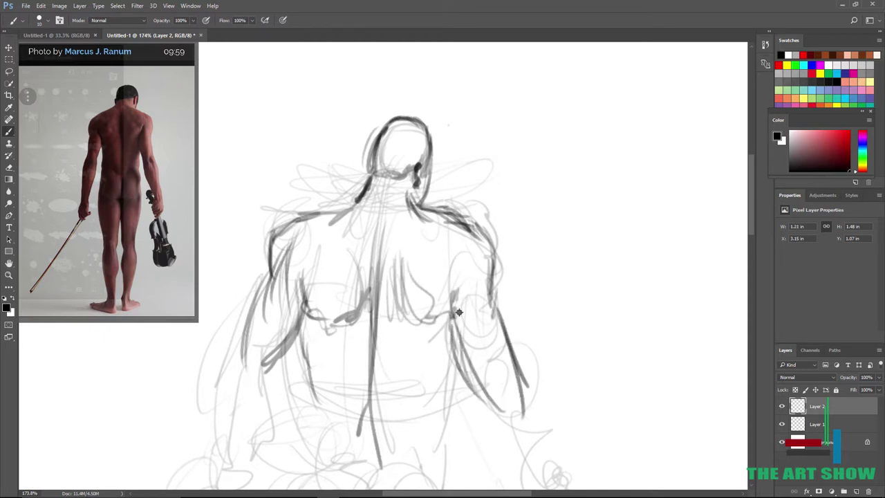
{"action": "left_click_drag", "start_coordinate": [456, 324], "coordinate": [502, 414]}
{"action": "left_click_drag", "start_coordinate": [502, 318], "coordinate": [519, 406]}
{"action": "left_click_drag", "start_coordinate": [490, 305], "coordinate": [520, 427]}
Enlarge the head outline with extra strokes, and reinforce the spine and right waist lines.
{"action": "scroll", "coordinate": [515, 447], "scroll_direction": "down", "scroll_amount": 3}
{"action": "scroll", "coordinate": [515, 447], "scroll_direction": "up", "scroll_amount": 1}
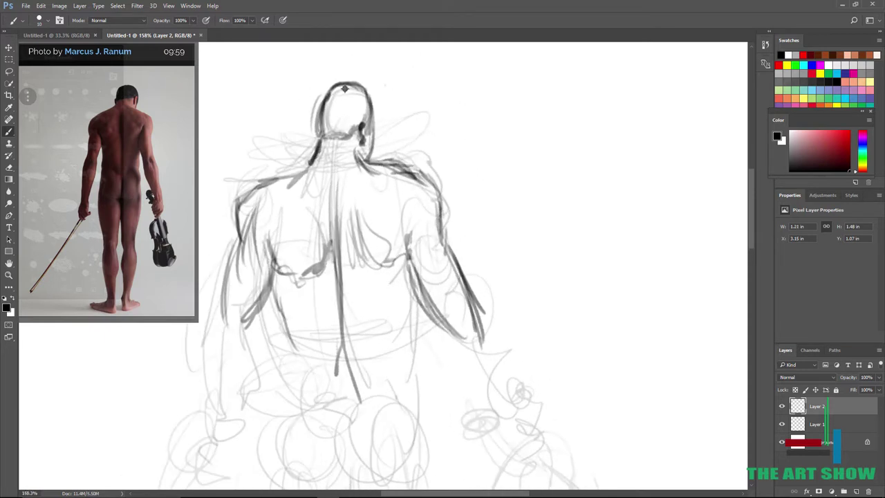
{"action": "mouse_move", "coordinate": [332, 90]}
{"action": "left_mouse_down"}
{"action": "mouse_move", "coordinate": [314, 141]}
{"action": "mouse_move", "coordinate": [371, 99]}
{"action": "left_mouse_up"}
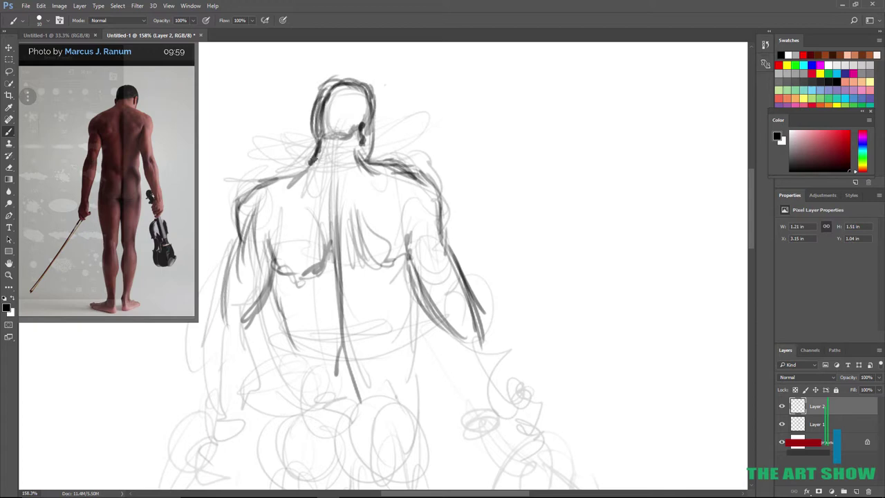
{"action": "left_click_drag", "start_coordinate": [332, 232], "coordinate": [357, 388]}
{"action": "left_click_drag", "start_coordinate": [407, 289], "coordinate": [405, 360]}
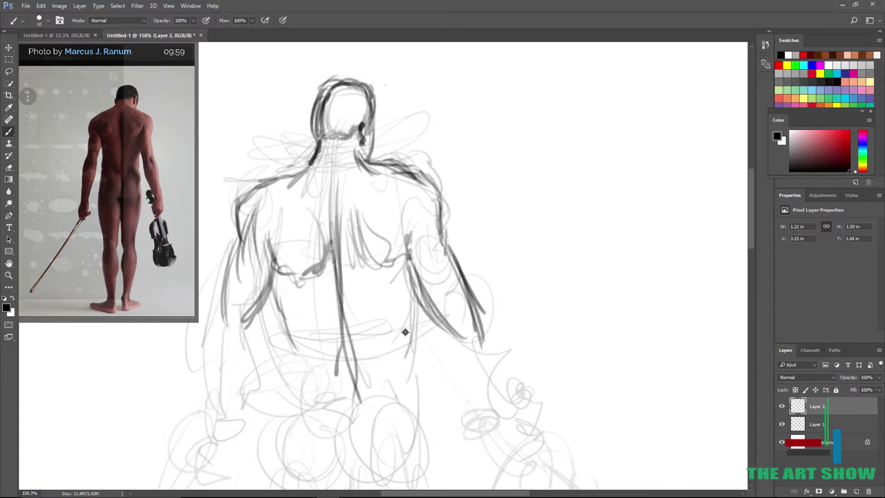
Draw the inner and outer contours of the right forearm from the elbow toward the wrist.
{"action": "left_click_drag", "start_coordinate": [445, 332], "coordinate": [474, 389]}
{"action": "left_click_drag", "start_coordinate": [446, 331], "coordinate": [484, 397]}
{"action": "left_click_drag", "start_coordinate": [483, 329], "coordinate": [505, 381]}
{"action": "left_click_drag", "start_coordinate": [487, 334], "coordinate": [509, 405]}
{"action": "left_click_drag", "start_coordinate": [451, 342], "coordinate": [515, 438]}
{"action": "scroll", "coordinate": [506, 428], "scroll_direction": "down", "scroll_amount": 5}
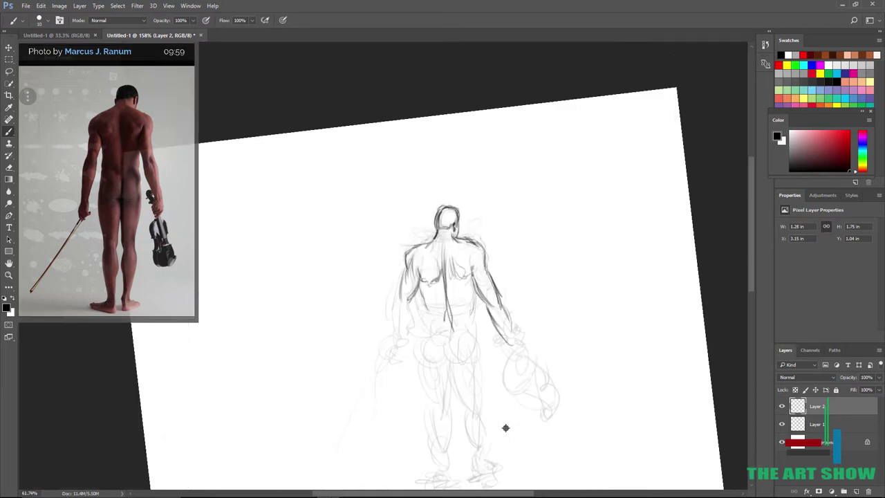
{"action": "scroll", "coordinate": [505, 427], "scroll_direction": "up", "scroll_amount": 5}
{"action": "scroll", "coordinate": [505, 427], "scroll_direction": "down", "scroll_amount": 1}
{"action": "key", "text": "w"}
{"action": "scroll", "coordinate": [506, 427], "scroll_direction": "up", "scroll_amount": 1}
{"action": "key", "text": "c"}
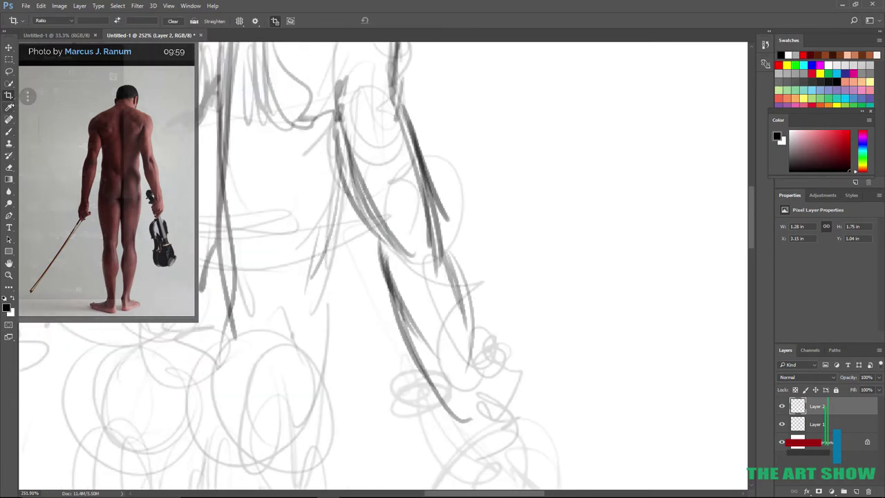
{"action": "key", "text": "b"}
Darken and extend the right forearm contours down to the wrist and the back of the hand.
{"action": "scroll", "coordinate": [446, 215], "scroll_direction": "down", "scroll_amount": 3}
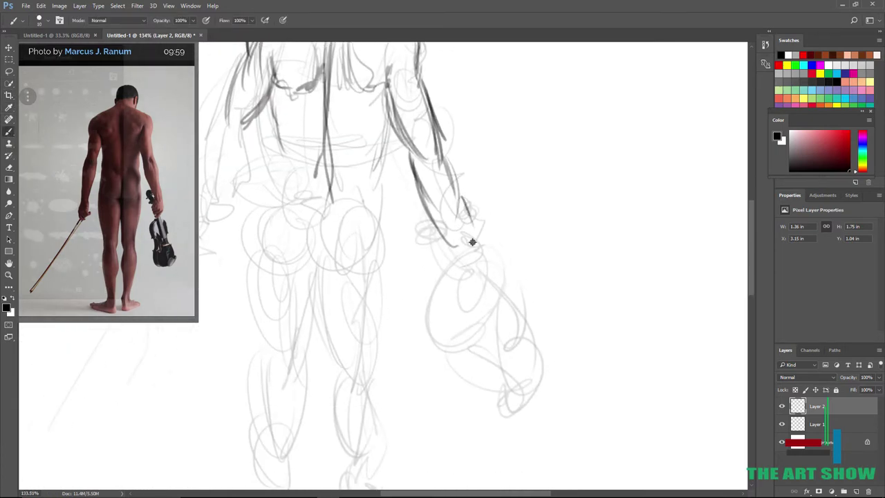
{"action": "left_click_drag", "start_coordinate": [449, 154], "coordinate": [475, 244]}
{"action": "left_click_drag", "start_coordinate": [415, 181], "coordinate": [465, 284]}
{"action": "left_click_drag", "start_coordinate": [456, 187], "coordinate": [484, 274]}
{"action": "left_click_drag", "start_coordinate": [411, 152], "coordinate": [466, 284]}
{"action": "left_click_drag", "start_coordinate": [484, 245], "coordinate": [492, 294]}
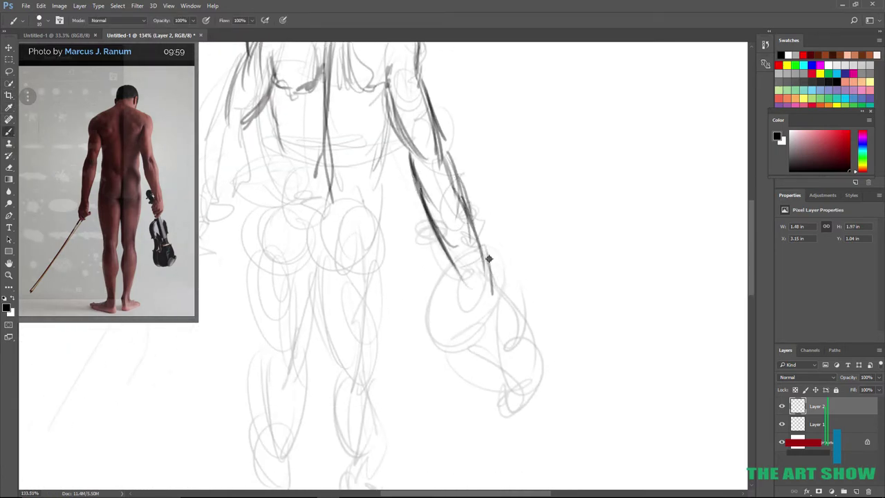
{"action": "left_click_drag", "start_coordinate": [488, 262], "coordinate": [508, 299]}
Sketch the right hand's fingers gripping the violin, with the violin's scroll and body curve around them.
{"action": "left_click_drag", "start_coordinate": [505, 310], "coordinate": [503, 331]}
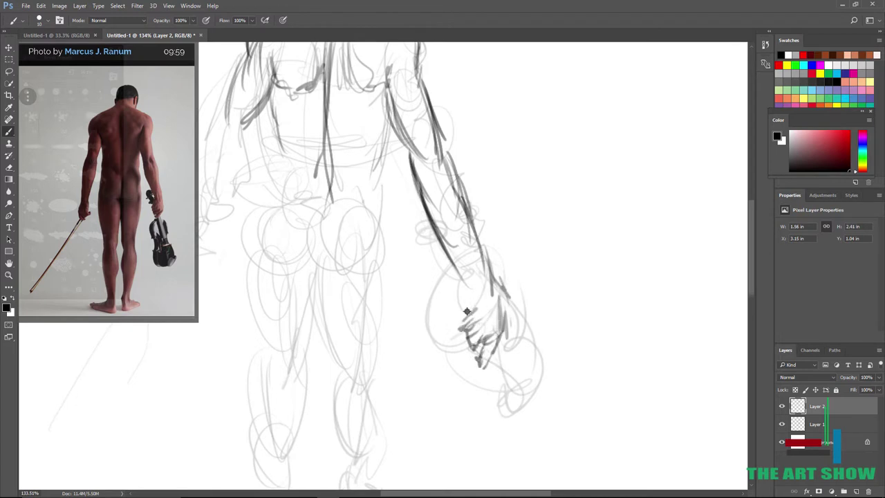
{"action": "left_click_drag", "start_coordinate": [465, 275], "coordinate": [479, 304]}
{"action": "mouse_move", "coordinate": [439, 268]}
{"action": "left_mouse_down"}
{"action": "mouse_move", "coordinate": [468, 317]}
{"action": "mouse_move", "coordinate": [477, 400]}
{"action": "left_mouse_up"}
{"action": "left_click_drag", "start_coordinate": [462, 343], "coordinate": [496, 406]}
{"action": "left_click_drag", "start_coordinate": [489, 407], "coordinate": [517, 464]}
Remove the right hand, the violin and the lower end of the forearm lines from Layer 2.
{"action": "scroll", "coordinate": [450, 394], "scroll_direction": "down", "scroll_amount": 5}
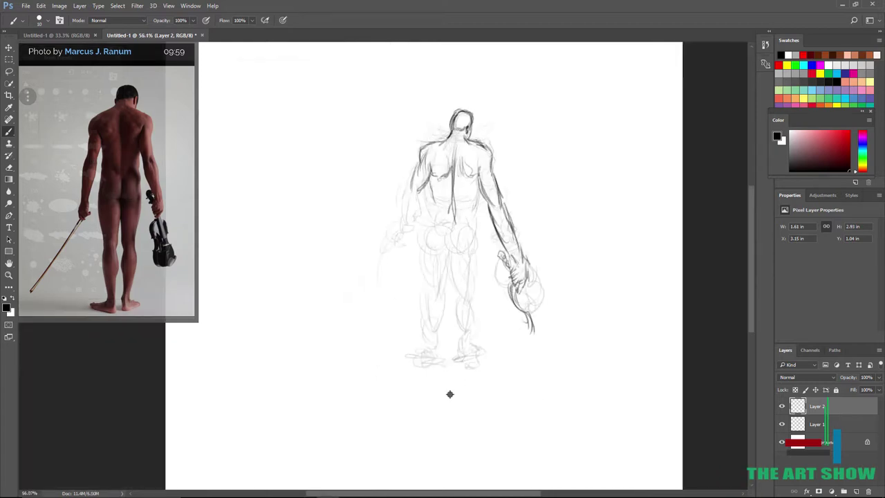
{"action": "scroll", "coordinate": [450, 393], "scroll_direction": "up", "scroll_amount": 5}
{"action": "scroll", "coordinate": [452, 119], "scroll_direction": "down", "scroll_amount": 5}
{"action": "scroll", "coordinate": [452, 119], "scroll_direction": "up", "scroll_amount": 5}
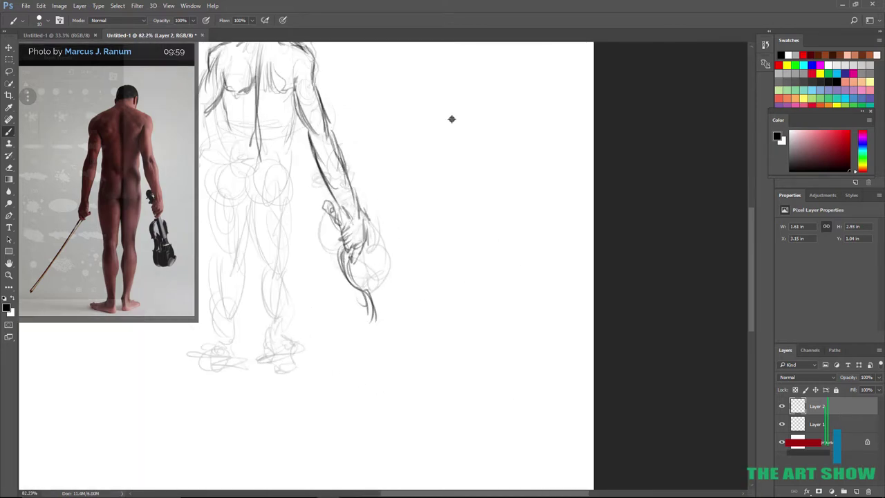
{"action": "mouse_move", "coordinate": [363, 209]}
{"action": "left_mouse_down"}
{"action": "mouse_move", "coordinate": [351, 227]}
{"action": "mouse_move", "coordinate": [344, 164]}
{"action": "left_mouse_up"}
{"action": "left_click_drag", "start_coordinate": [372, 302], "coordinate": [374, 321]}
{"action": "scroll", "coordinate": [336, 315], "scroll_direction": "up", "scroll_amount": 4}
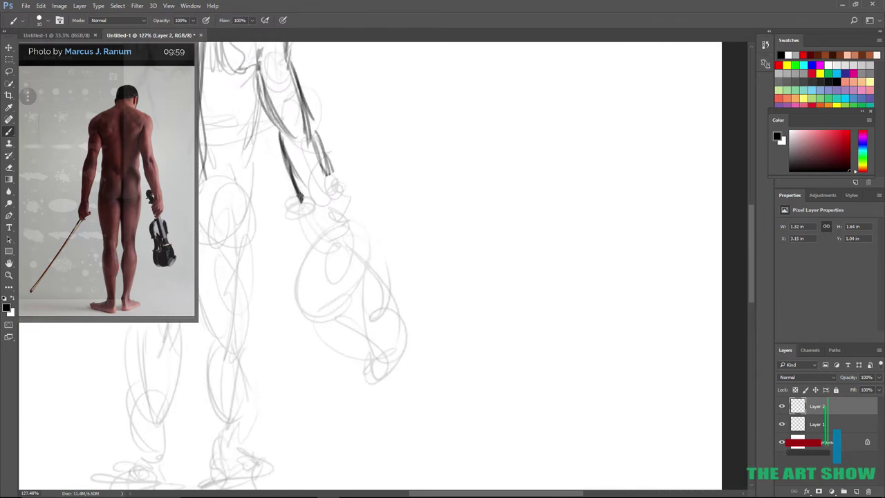
Sketch the right hand gripping the violin, with its scroll and pegs, and curve both sides of the violin's upper body.
{"action": "left_click_drag", "start_coordinate": [291, 160], "coordinate": [323, 217]}
{"action": "mouse_move", "coordinate": [285, 146]}
{"action": "left_mouse_down"}
{"action": "mouse_move", "coordinate": [315, 210]}
{"action": "mouse_move", "coordinate": [320, 255]}
{"action": "mouse_move", "coordinate": [310, 213]}
{"action": "mouse_move", "coordinate": [284, 202]}
{"action": "left_mouse_up"}
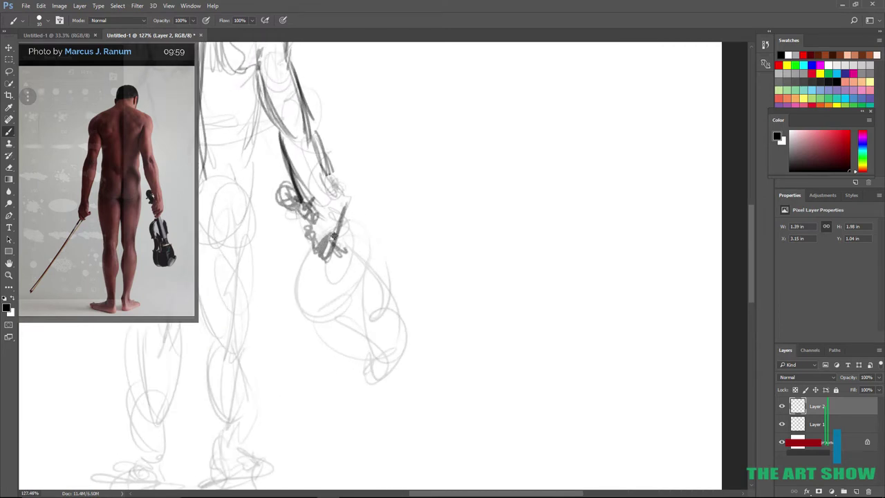
{"action": "left_click_drag", "start_coordinate": [310, 255], "coordinate": [329, 314]}
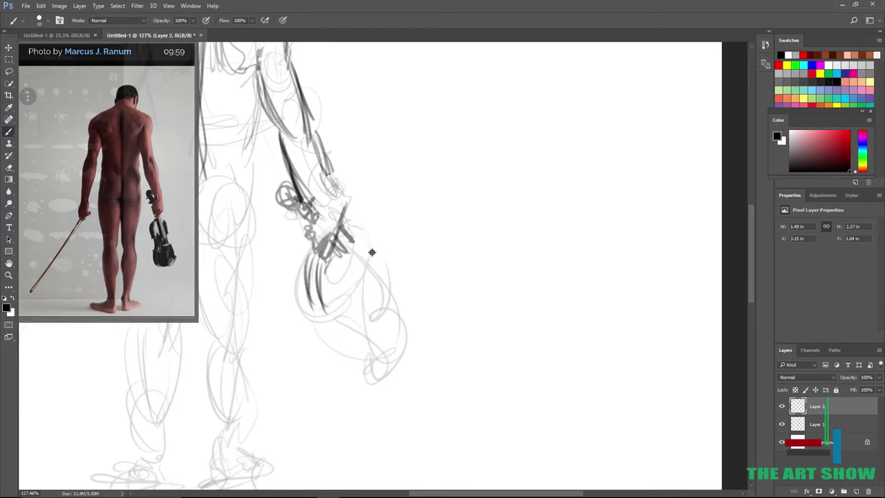
{"action": "mouse_move", "coordinate": [347, 211]}
{"action": "left_mouse_down"}
{"action": "mouse_move", "coordinate": [387, 257]}
{"action": "mouse_move", "coordinate": [389, 281]}
{"action": "left_mouse_up"}
Draw the violin's indented waist on the inner side and its rounded lower body, with the strings' guide lines.
{"action": "left_click_drag", "start_coordinate": [312, 278], "coordinate": [352, 349]}
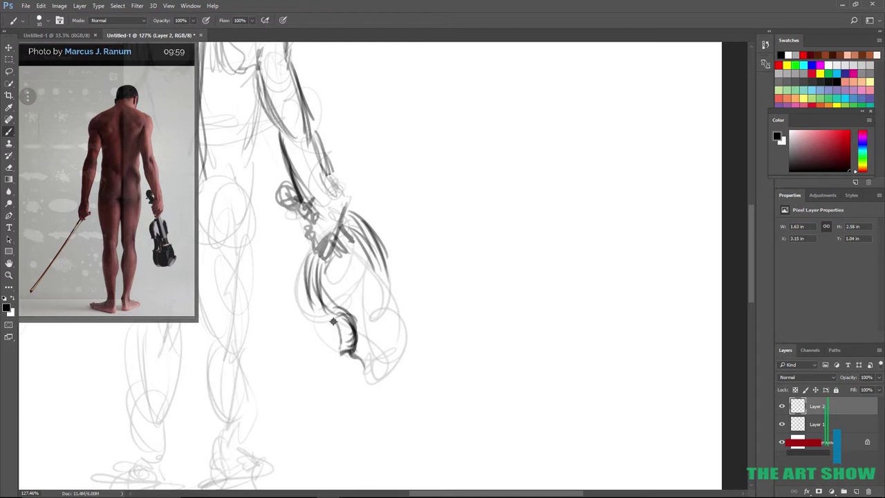
{"action": "left_click_drag", "start_coordinate": [321, 319], "coordinate": [362, 366]}
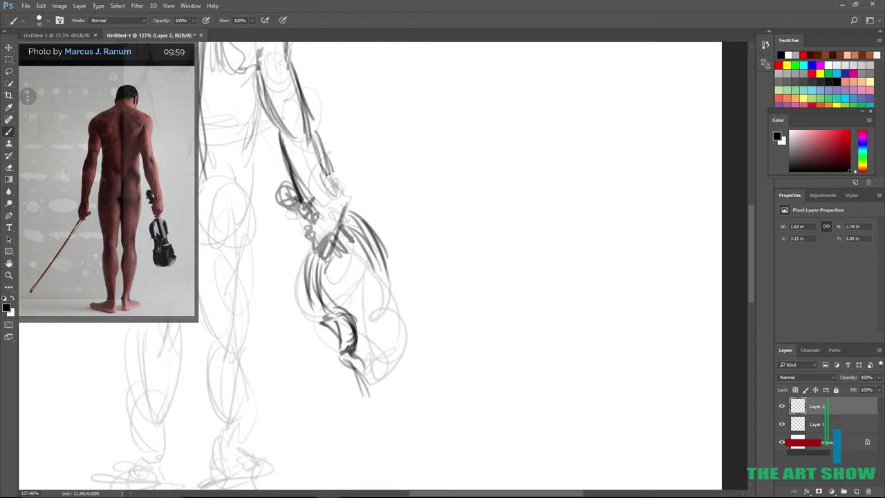
{"action": "left_click_drag", "start_coordinate": [343, 232], "coordinate": [379, 309]}
{"action": "left_click_drag", "start_coordinate": [347, 242], "coordinate": [387, 336]}
{"action": "mouse_move", "coordinate": [391, 281]}
{"action": "left_mouse_down"}
{"action": "mouse_move", "coordinate": [422, 346]}
{"action": "mouse_move", "coordinate": [384, 389]}
{"action": "left_mouse_up"}
{"action": "left_click_drag", "start_coordinate": [422, 322], "coordinate": [378, 387]}
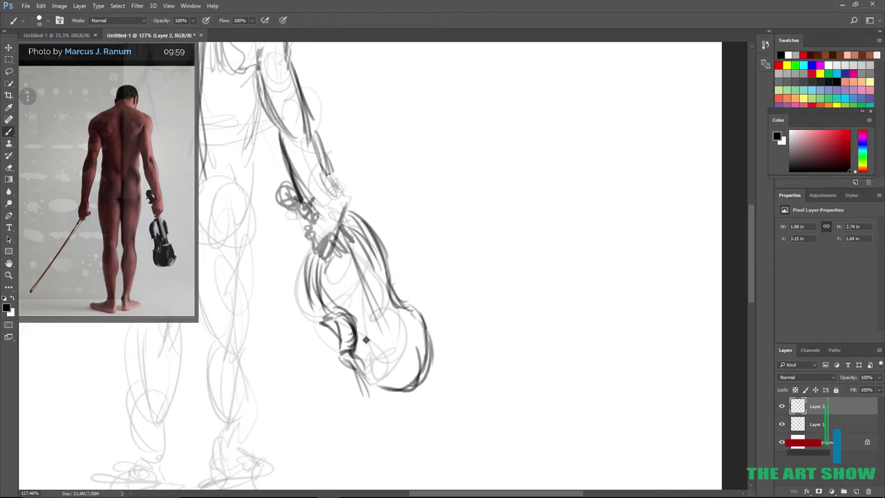
{"action": "left_click_drag", "start_coordinate": [432, 337], "coordinate": [427, 380]}
{"action": "left_click_drag", "start_coordinate": [356, 378], "coordinate": [396, 397]}
Add the strings, fingerboard and bridge to the violin's front.
{"action": "left_click_drag", "start_coordinate": [380, 320], "coordinate": [414, 379]}
{"action": "left_click_drag", "start_coordinate": [356, 266], "coordinate": [407, 365]}
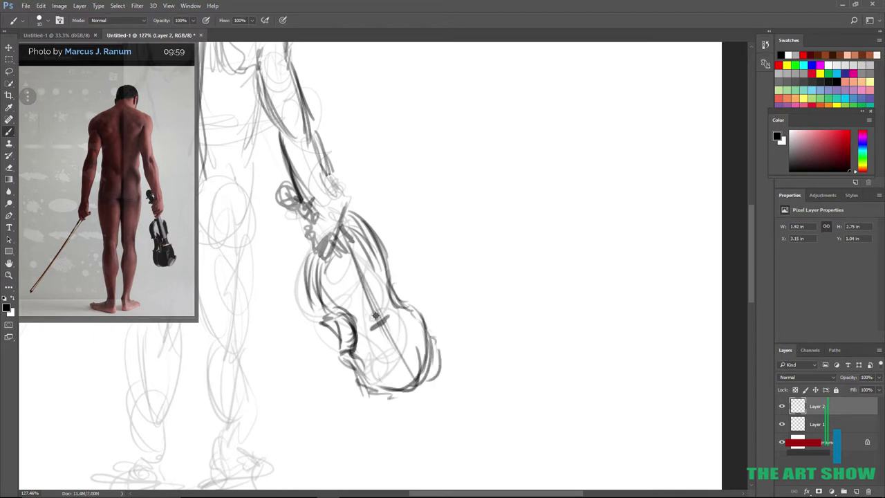
{"action": "left_click_drag", "start_coordinate": [365, 301], "coordinate": [377, 326]}
{"action": "left_click_drag", "start_coordinate": [338, 260], "coordinate": [359, 293]}
{"action": "mouse_move", "coordinate": [348, 252]}
{"action": "left_mouse_down"}
{"action": "mouse_move", "coordinate": [381, 293]}
{"action": "mouse_move", "coordinate": [369, 337]}
{"action": "mouse_move", "coordinate": [351, 287]}
{"action": "left_mouse_up"}
{"action": "scroll", "coordinate": [359, 247], "scroll_direction": "down", "scroll_amount": 6}
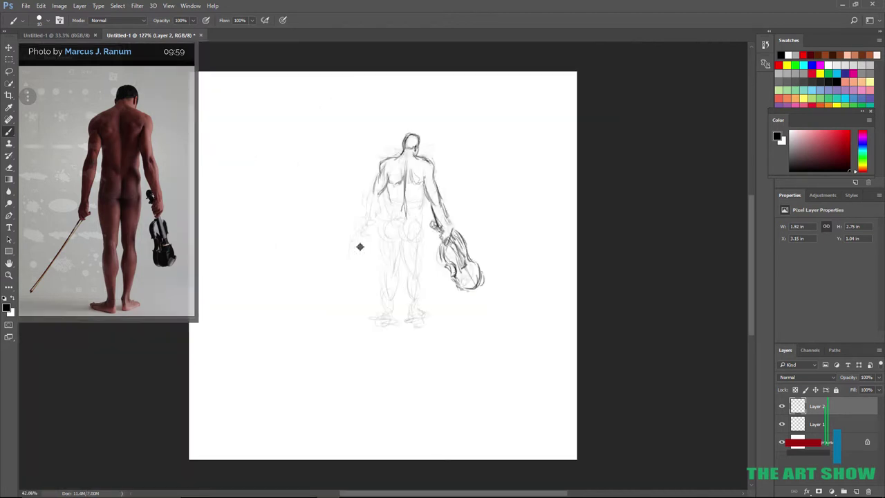
Draw the inner and outer contours of the left forearm from the elbow to the wrist.
{"action": "scroll", "coordinate": [360, 246], "scroll_direction": "up", "scroll_amount": 6}
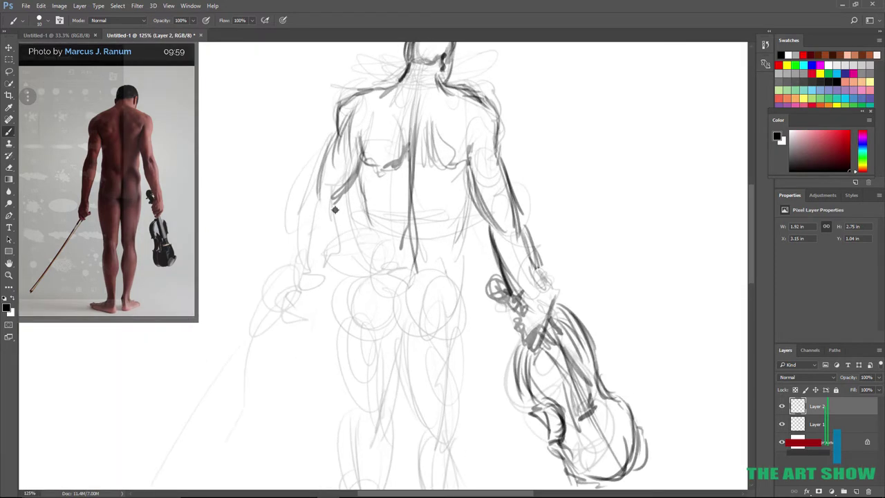
{"action": "mouse_move", "coordinate": [324, 187]}
{"action": "left_mouse_down"}
{"action": "mouse_move", "coordinate": [309, 235]}
{"action": "mouse_move", "coordinate": [320, 248]}
{"action": "left_mouse_up"}
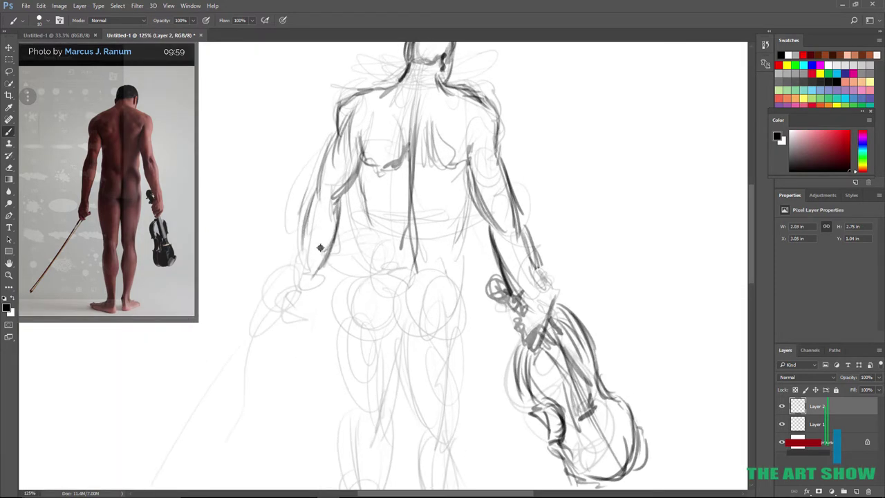
{"action": "left_click_drag", "start_coordinate": [314, 198], "coordinate": [301, 273]}
{"action": "left_click_drag", "start_coordinate": [324, 254], "coordinate": [319, 286]}
{"action": "left_click_drag", "start_coordinate": [319, 186], "coordinate": [304, 279]}
Reinforce the left upper arm's contours between the shoulder, armpit and elbow.
{"action": "key", "text": "ctrl+0"}
{"action": "scroll", "coordinate": [316, 294], "scroll_direction": "up", "scroll_amount": 5}
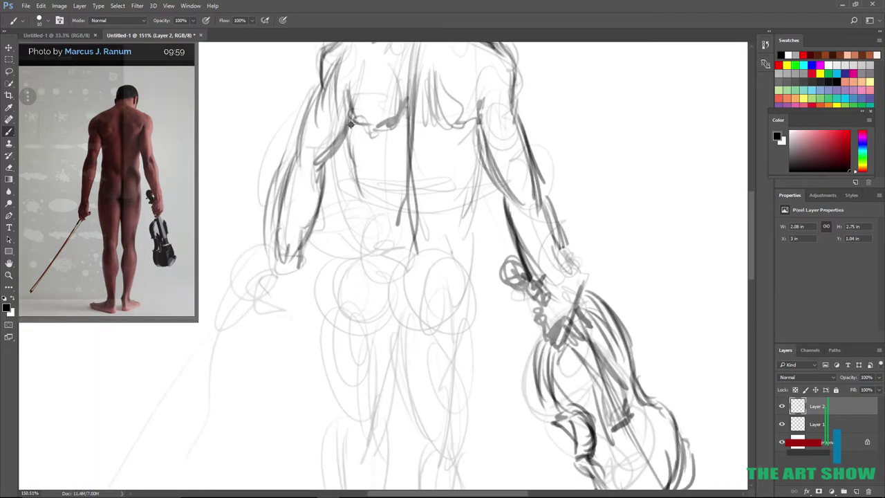
{"action": "left_click_drag", "start_coordinate": [351, 123], "coordinate": [329, 163]}
{"action": "mouse_move", "coordinate": [336, 100]}
{"action": "left_mouse_down"}
{"action": "mouse_move", "coordinate": [322, 176]}
{"action": "mouse_move", "coordinate": [297, 160]}
{"action": "left_mouse_up"}
{"action": "left_click_drag", "start_coordinate": [315, 96], "coordinate": [333, 46]}
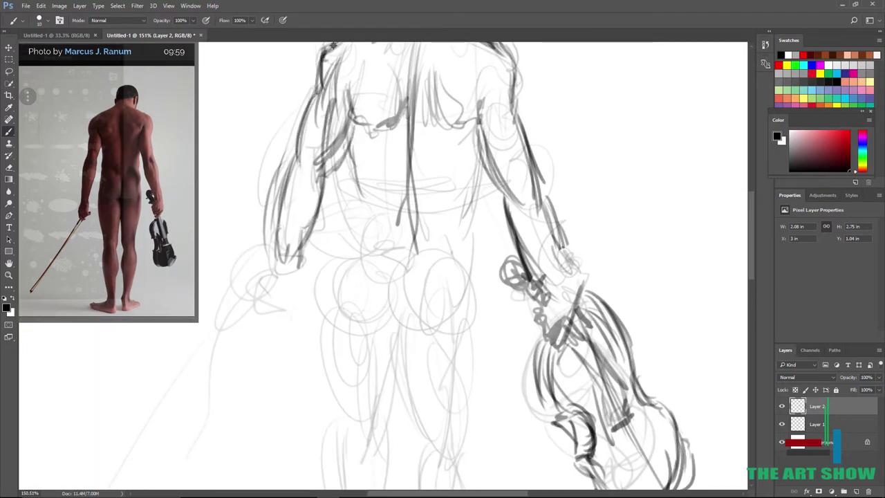
Remove the left forearm lines and redraw the forearm longer, from the elbow down to the wrist and the start of the hand.
{"action": "key", "text": "ctrl+z"}
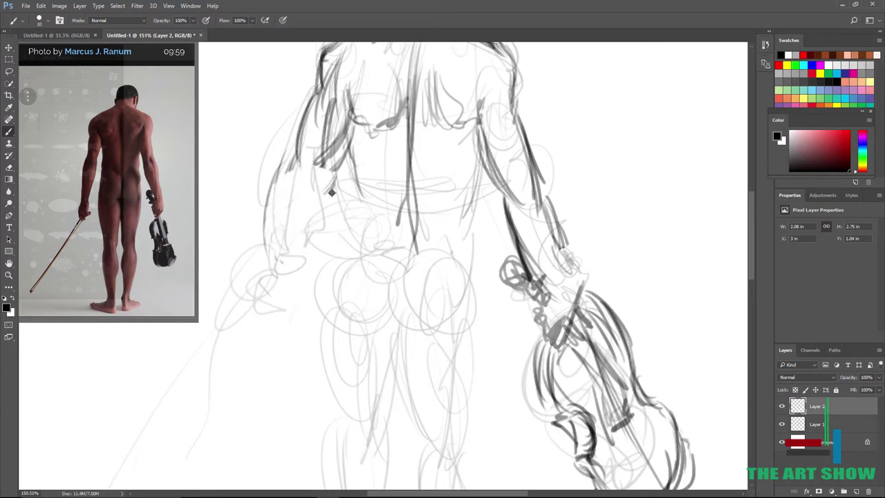
{"action": "left_click_drag", "start_coordinate": [331, 192], "coordinate": [295, 270]}
{"action": "mouse_move", "coordinate": [293, 165]}
{"action": "left_mouse_down"}
{"action": "mouse_move", "coordinate": [271, 261]}
{"action": "mouse_move", "coordinate": [298, 273]}
{"action": "mouse_move", "coordinate": [320, 200]}
{"action": "left_mouse_up"}
{"action": "left_click_drag", "start_coordinate": [322, 242], "coordinate": [292, 307]}
{"action": "left_click_drag", "start_coordinate": [298, 274], "coordinate": [280, 304]}
{"action": "left_click_drag", "start_coordinate": [292, 284], "coordinate": [273, 336]}
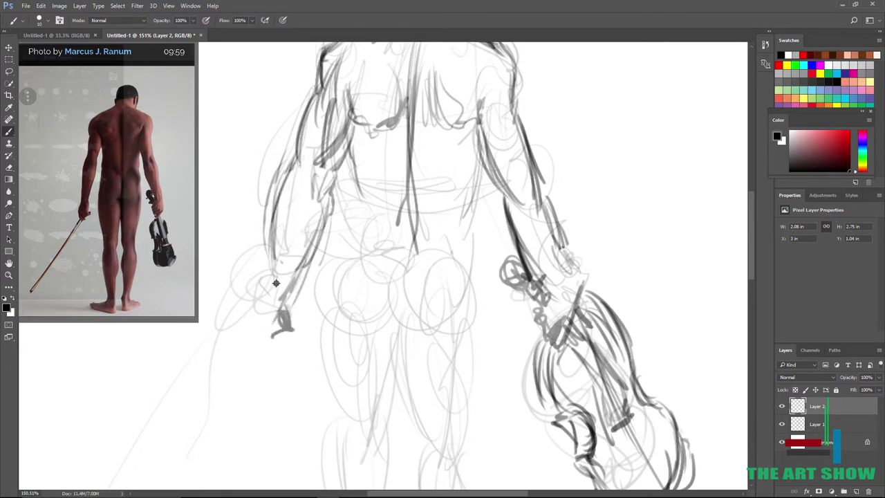
{"action": "left_click_drag", "start_coordinate": [268, 250], "coordinate": [245, 333]}
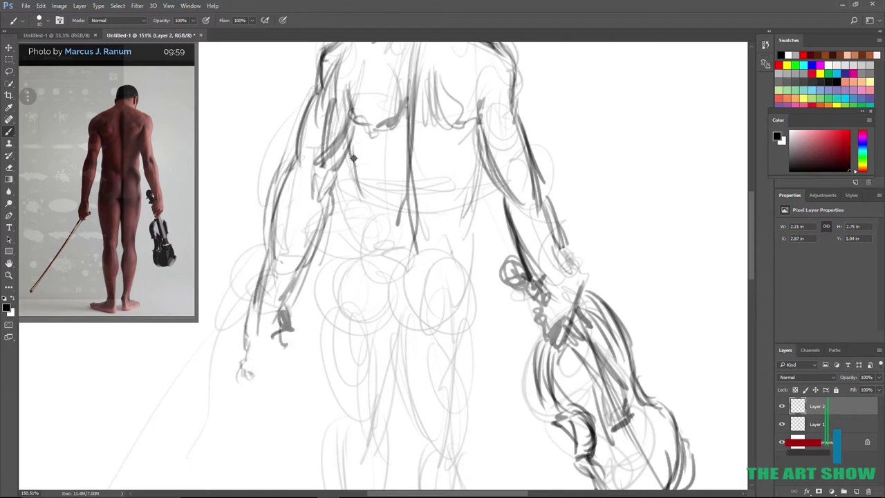
Draw the sides of the waist, the left hip line and the crease beneath the buttocks.
{"action": "left_click_drag", "start_coordinate": [353, 159], "coordinate": [352, 235]}
{"action": "left_click_drag", "start_coordinate": [488, 198], "coordinate": [477, 290]}
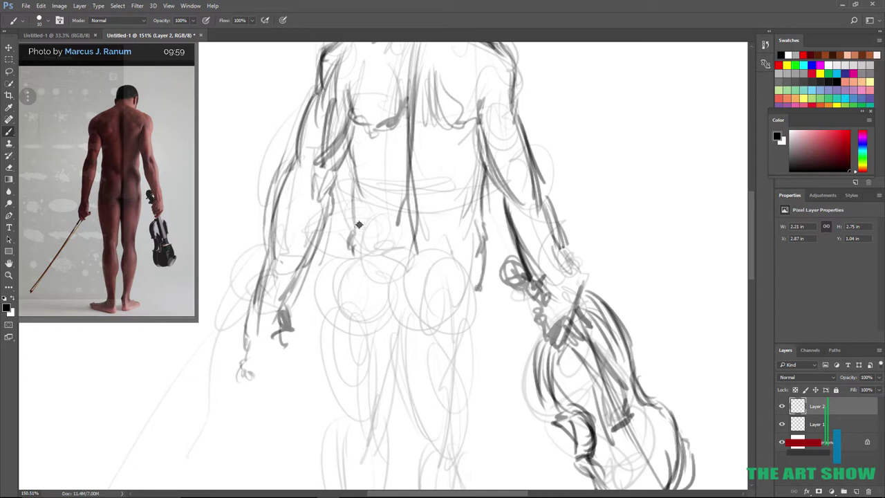
{"action": "left_click_drag", "start_coordinate": [346, 227], "coordinate": [342, 370]}
{"action": "mouse_move", "coordinate": [412, 248]}
{"action": "left_mouse_down"}
{"action": "mouse_move", "coordinate": [405, 325]}
{"action": "mouse_move", "coordinate": [439, 339]}
{"action": "mouse_move", "coordinate": [383, 339]}
{"action": "mouse_move", "coordinate": [417, 318]}
{"action": "mouse_move", "coordinate": [453, 349]}
{"action": "left_mouse_up"}
Draw the right hip and the inner and outer contours of the right thigh down to the knee.
{"action": "left_click_drag", "start_coordinate": [485, 275], "coordinate": [484, 302]}
{"action": "left_click_drag", "start_coordinate": [488, 236], "coordinate": [475, 407]}
{"action": "left_click_drag", "start_coordinate": [408, 325], "coordinate": [423, 432]}
{"action": "left_click_drag", "start_coordinate": [412, 344], "coordinate": [428, 446]}
{"action": "left_click_drag", "start_coordinate": [484, 335], "coordinate": [448, 474]}
Draw the inner and outer contours of the left thigh down to the knee.
{"action": "scroll", "coordinate": [442, 468], "scroll_direction": "down", "scroll_amount": 4}
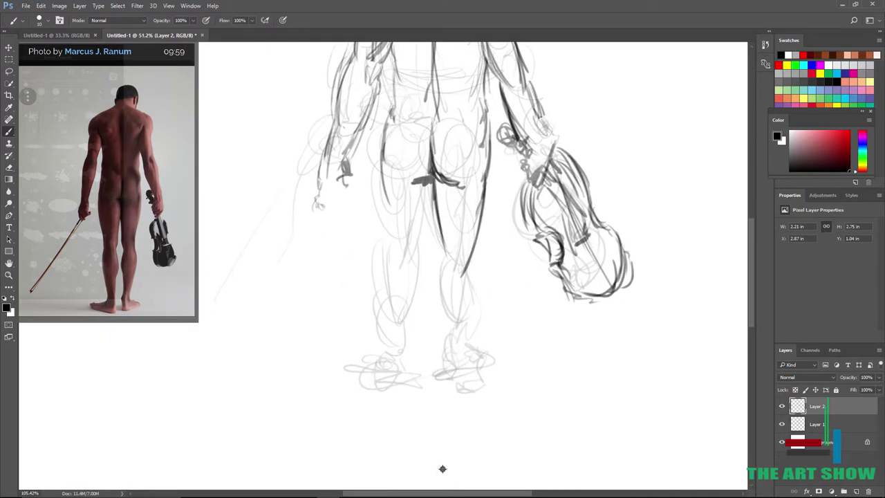
{"action": "left_click_drag", "start_coordinate": [382, 168], "coordinate": [395, 245]}
{"action": "left_click_drag", "start_coordinate": [432, 186], "coordinate": [426, 246]}
{"action": "left_click_drag", "start_coordinate": [438, 211], "coordinate": [424, 265]}
{"action": "left_click_drag", "start_coordinate": [379, 163], "coordinate": [401, 295]}
{"action": "left_click_drag", "start_coordinate": [431, 233], "coordinate": [421, 284]}
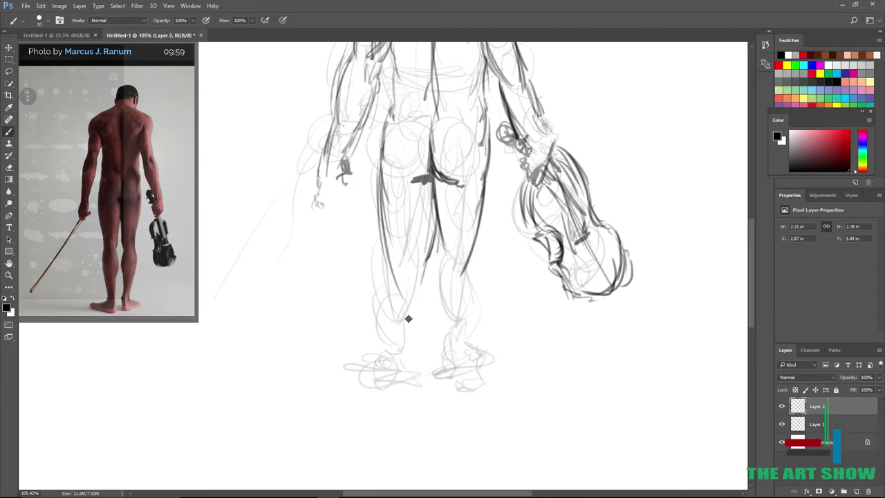
Draw the bow as long parallel strokes running diagonally down and outward from the left hand.
{"action": "scroll", "coordinate": [408, 318], "scroll_direction": "down", "scroll_amount": 2}
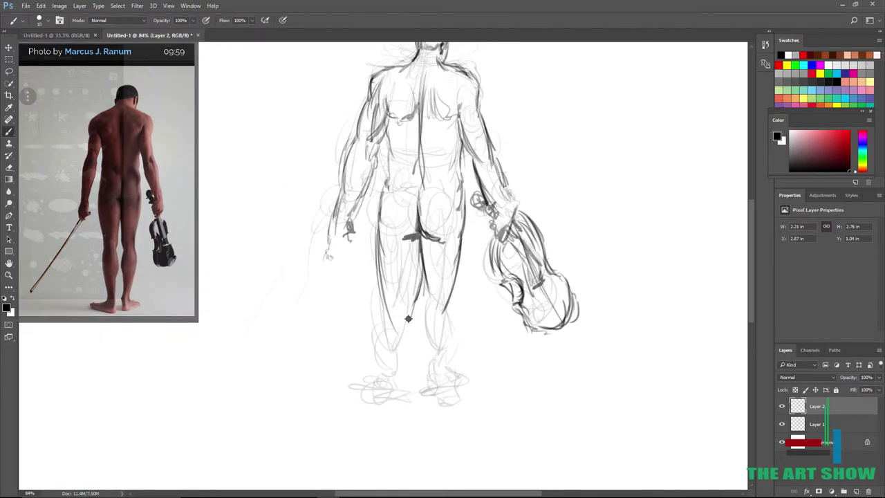
{"action": "scroll", "coordinate": [375, 268], "scroll_direction": "up", "scroll_amount": 2}
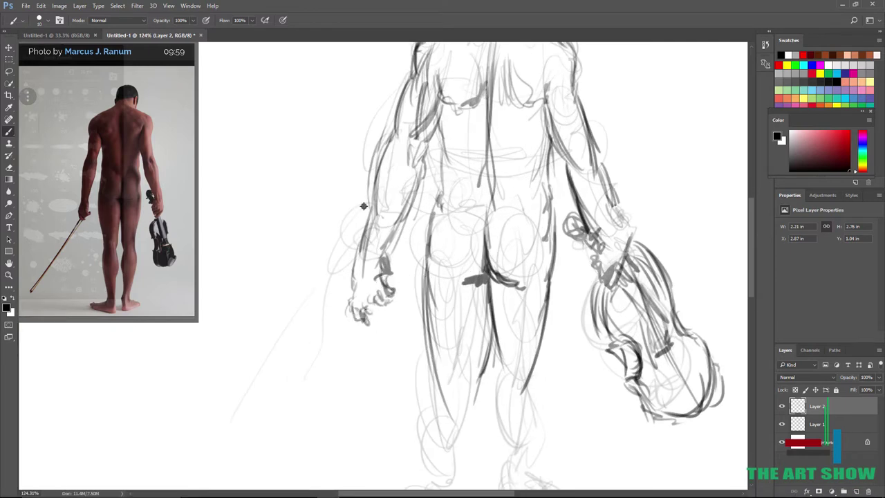
{"action": "left_click_drag", "start_coordinate": [356, 319], "coordinate": [277, 423]}
{"action": "left_click_drag", "start_coordinate": [351, 307], "coordinate": [279, 411]}
{"action": "left_click_drag", "start_coordinate": [339, 326], "coordinate": [265, 430]}
Draw the inner and outer calf contours of the left and right lower legs.
{"action": "scroll", "coordinate": [295, 395], "scroll_direction": "down", "scroll_amount": 5}
{"action": "scroll", "coordinate": [397, 314], "scroll_direction": "up", "scroll_amount": 4}
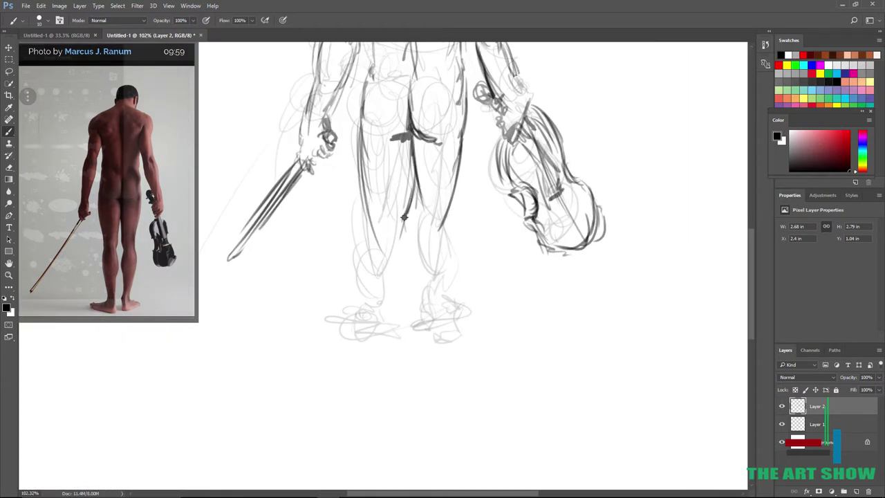
{"action": "mouse_move", "coordinate": [371, 226]}
{"action": "left_mouse_down"}
{"action": "mouse_move", "coordinate": [379, 279]}
{"action": "mouse_move", "coordinate": [399, 300]}
{"action": "left_mouse_up"}
{"action": "left_click_drag", "start_coordinate": [407, 214], "coordinate": [377, 277]}
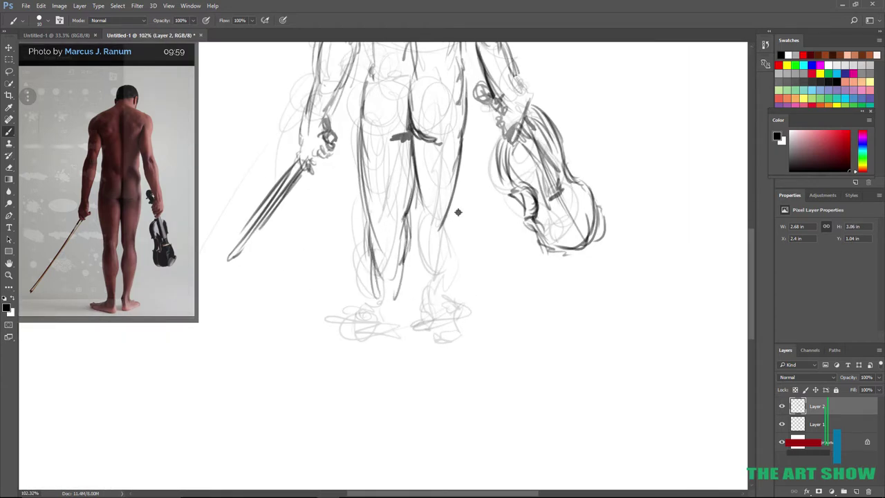
{"action": "mouse_move", "coordinate": [459, 209]}
{"action": "left_mouse_down"}
{"action": "mouse_move", "coordinate": [448, 204]}
{"action": "mouse_move", "coordinate": [448, 280]}
{"action": "left_mouse_up"}
{"action": "left_click_drag", "start_coordinate": [423, 215], "coordinate": [426, 283]}
Rework the right thigh's contours above the knee, clearing the inner thigh lines and redrawing the right inner thigh.
{"action": "mouse_move", "coordinate": [457, 207]}
{"action": "left_mouse_down"}
{"action": "mouse_move", "coordinate": [446, 280]}
{"action": "mouse_move", "coordinate": [423, 197]}
{"action": "mouse_move", "coordinate": [458, 157]}
{"action": "left_mouse_up"}
{"action": "left_click_drag", "start_coordinate": [424, 218], "coordinate": [417, 154]}
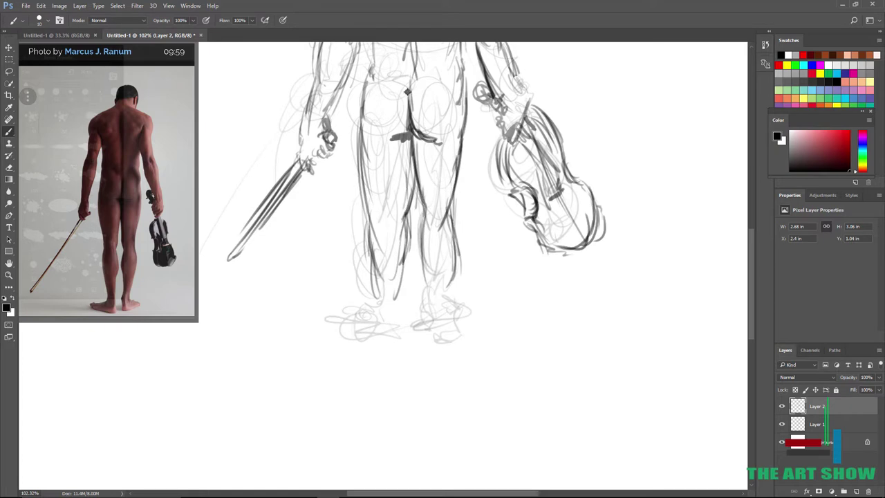
{"action": "key", "text": "ctrl+z"}
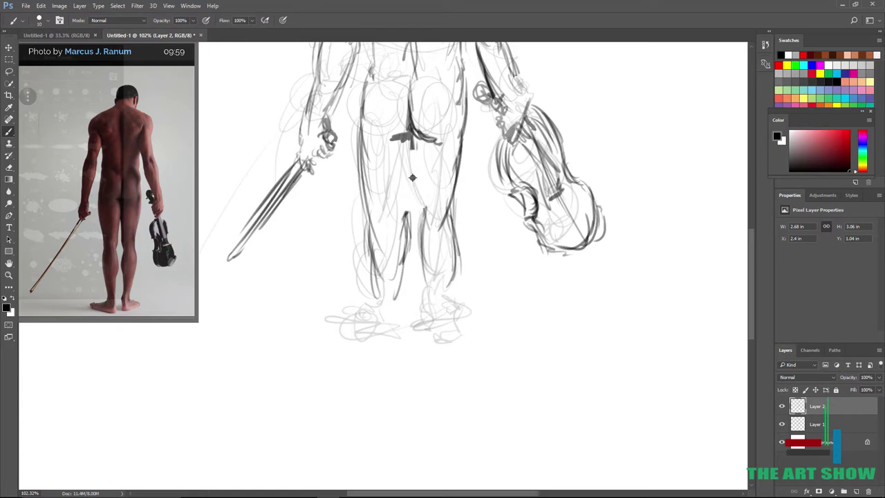
{"action": "mouse_move", "coordinate": [414, 167]}
{"action": "left_mouse_down"}
{"action": "mouse_move", "coordinate": [400, 256]}
{"action": "mouse_move", "coordinate": [426, 220]}
{"action": "left_mouse_up"}
Extend both lower legs to the ankles and outline the right foot and the left heel.
{"action": "scroll", "coordinate": [451, 288], "scroll_direction": "up", "scroll_amount": 5}
{"action": "left_click_drag", "start_coordinate": [429, 166], "coordinate": [415, 306]}
{"action": "mouse_move", "coordinate": [379, 216]}
{"action": "left_mouse_down"}
{"action": "mouse_move", "coordinate": [381, 306]}
{"action": "mouse_move", "coordinate": [497, 337]}
{"action": "mouse_move", "coordinate": [401, 346]}
{"action": "left_mouse_up"}
{"action": "left_click_drag", "start_coordinate": [343, 231], "coordinate": [315, 331]}
{"action": "left_click_drag", "start_coordinate": [334, 276], "coordinate": [316, 368]}
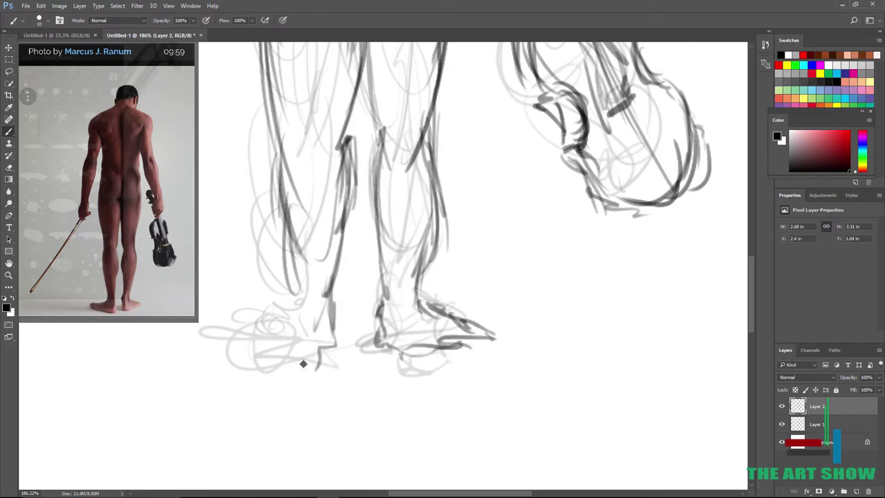
Outline the left foot from the ankle to the toes and along its sole.
{"action": "mouse_move", "coordinate": [294, 280]}
{"action": "left_mouse_down"}
{"action": "mouse_move", "coordinate": [270, 322]}
{"action": "mouse_move", "coordinate": [216, 344]}
{"action": "left_mouse_up"}
{"action": "left_click_drag", "start_coordinate": [218, 344], "coordinate": [291, 346]}
{"action": "mouse_move", "coordinate": [252, 351]}
{"action": "left_mouse_down"}
{"action": "mouse_move", "coordinate": [289, 344]}
{"action": "mouse_move", "coordinate": [323, 362]}
{"action": "mouse_move", "coordinate": [331, 344]}
{"action": "mouse_move", "coordinate": [274, 325]}
{"action": "left_mouse_up"}
{"action": "scroll", "coordinate": [320, 396], "scroll_direction": "down", "scroll_amount": 2}
{"action": "left_click_drag", "start_coordinate": [260, 324], "coordinate": [285, 318]}
{"action": "scroll", "coordinate": [339, 320], "scroll_direction": "down", "scroll_amount": 8}
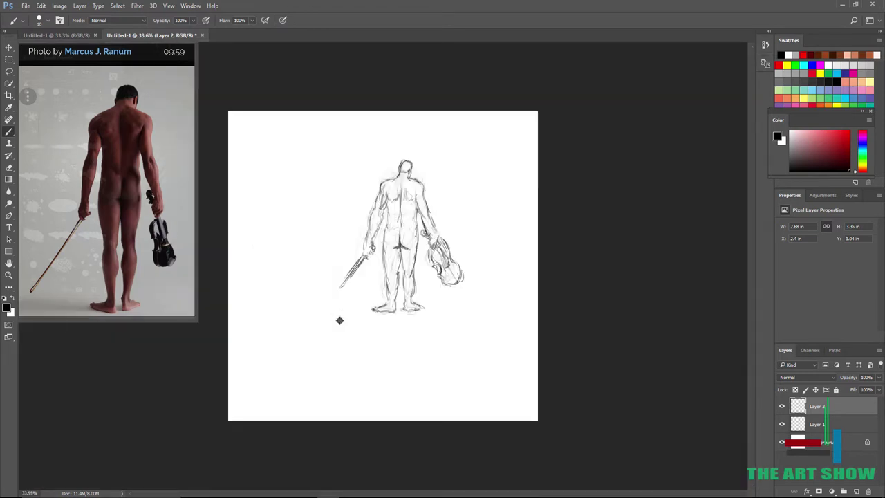
Strengthen the left leg's outer contour from the thigh past the knee to the ankle.
{"action": "scroll", "coordinate": [340, 320], "scroll_direction": "up", "scroll_amount": 3}
{"action": "scroll", "coordinate": [340, 320], "scroll_direction": "up", "scroll_amount": 3}
{"action": "left_click_drag", "start_coordinate": [350, 187], "coordinate": [369, 267]}
{"action": "left_click_drag", "start_coordinate": [356, 230], "coordinate": [367, 297]}
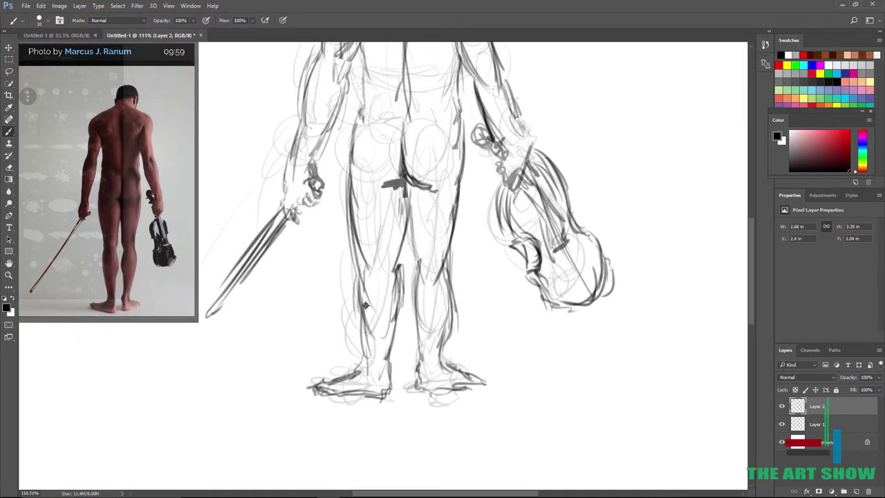
{"action": "left_click_drag", "start_coordinate": [360, 265], "coordinate": [369, 334]}
{"action": "left_click_drag", "start_coordinate": [361, 310], "coordinate": [377, 358]}
Darken the side contours of the waist and mark the two dimples of the lower back.
{"action": "scroll", "coordinate": [408, 207], "scroll_direction": "down", "scroll_amount": 1}
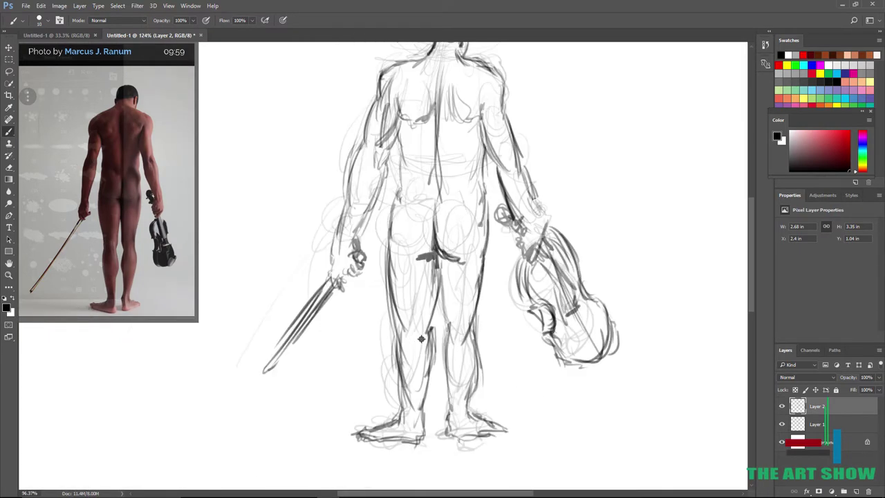
{"action": "scroll", "coordinate": [429, 197], "scroll_direction": "up", "scroll_amount": 5}
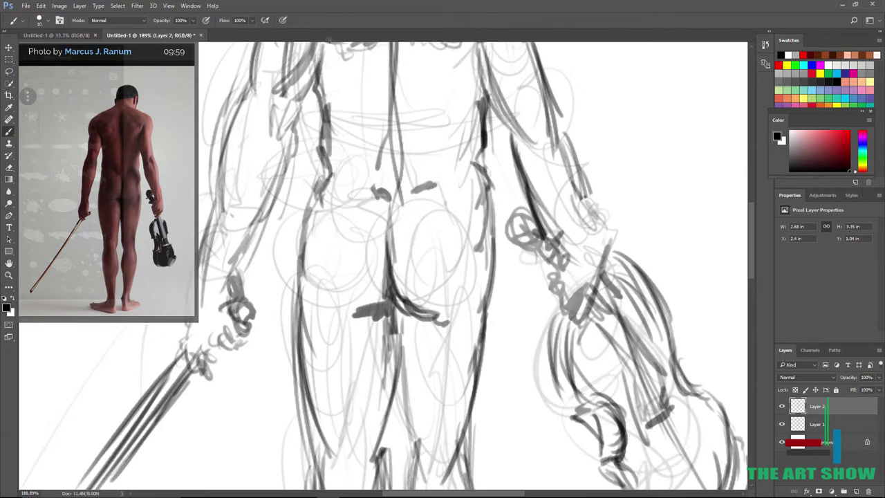
Examine the whole figure's proportions and pose against the reference photo at several zoom levels.
{"action": "scroll", "coordinate": [330, 43], "scroll_direction": "down", "scroll_amount": 10}
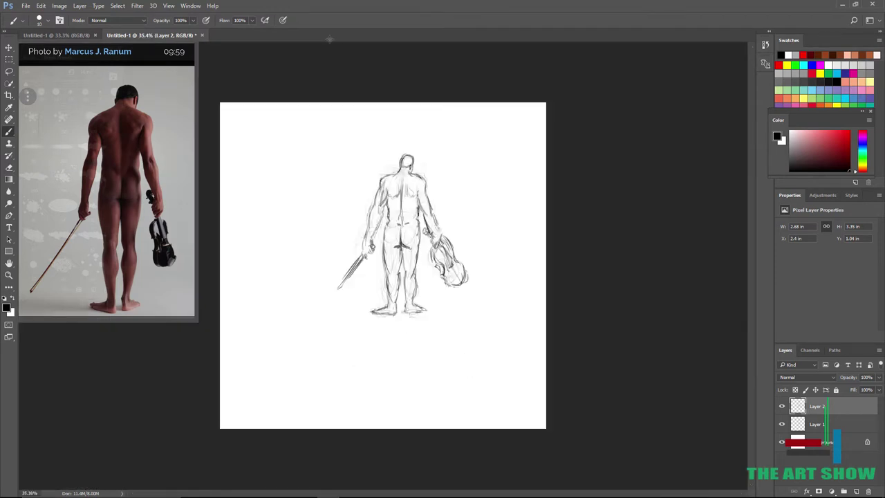
{"action": "scroll", "coordinate": [330, 39], "scroll_direction": "up", "scroll_amount": 5}
{"action": "scroll", "coordinate": [330, 39], "scroll_direction": "down", "scroll_amount": 3}
{"action": "scroll", "coordinate": [330, 40], "scroll_direction": "up", "scroll_amount": 2}
{"action": "scroll", "coordinate": [330, 40], "scroll_direction": "down", "scroll_amount": 3}
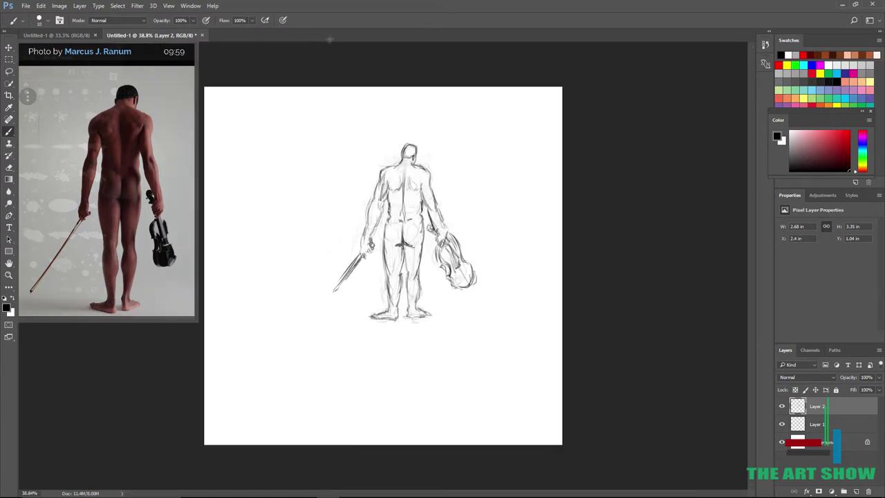
{"action": "scroll", "coordinate": [329, 40], "scroll_direction": "up", "scroll_amount": 3}
{"action": "scroll", "coordinate": [329, 40], "scroll_direction": "up", "scroll_amount": 2}
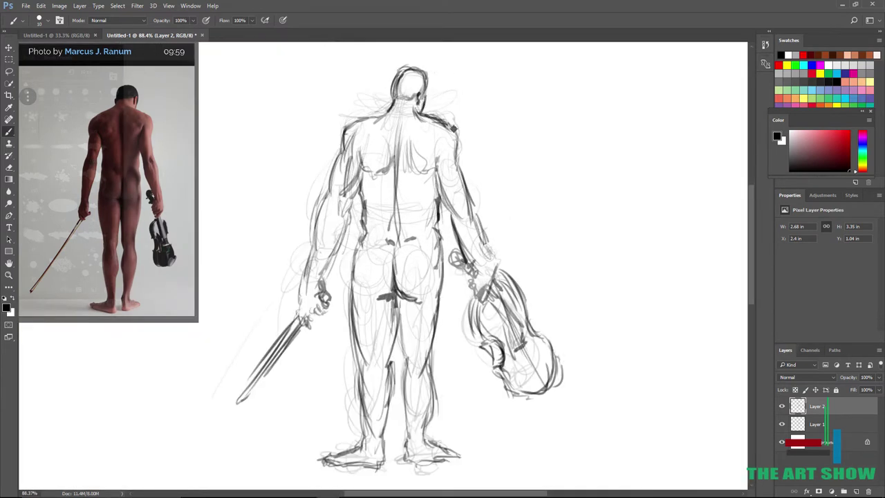
{"action": "scroll", "coordinate": [418, 166], "scroll_direction": "down", "scroll_amount": 3}
{"action": "scroll", "coordinate": [470, 251], "scroll_direction": "up", "scroll_amount": 2}
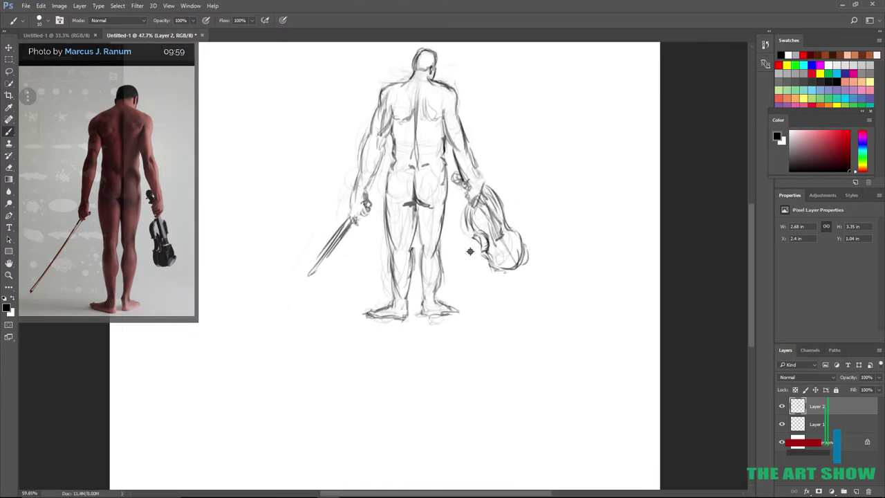
{"action": "scroll", "coordinate": [470, 251], "scroll_direction": "up", "scroll_amount": 2}
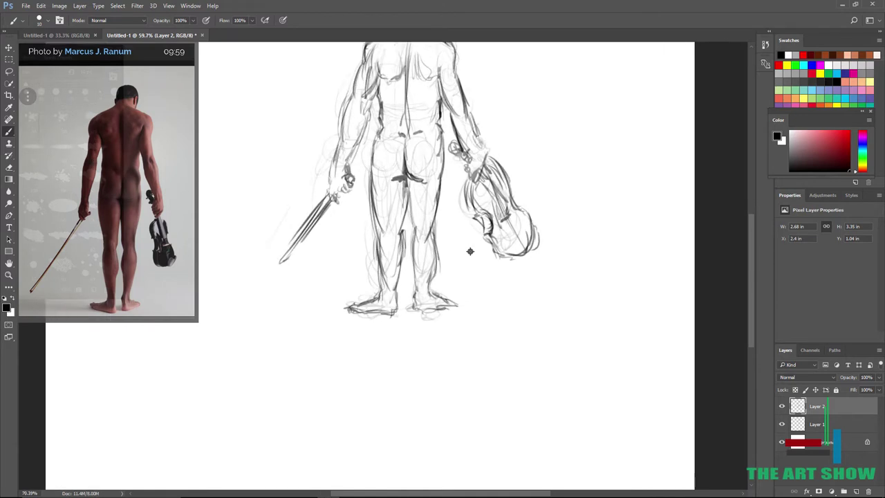
Draw a short diagonal mark beside the violin's outer edge and a downward arrow below the violin.
{"action": "left_click_drag", "start_coordinate": [531, 183], "coordinate": [543, 174]}
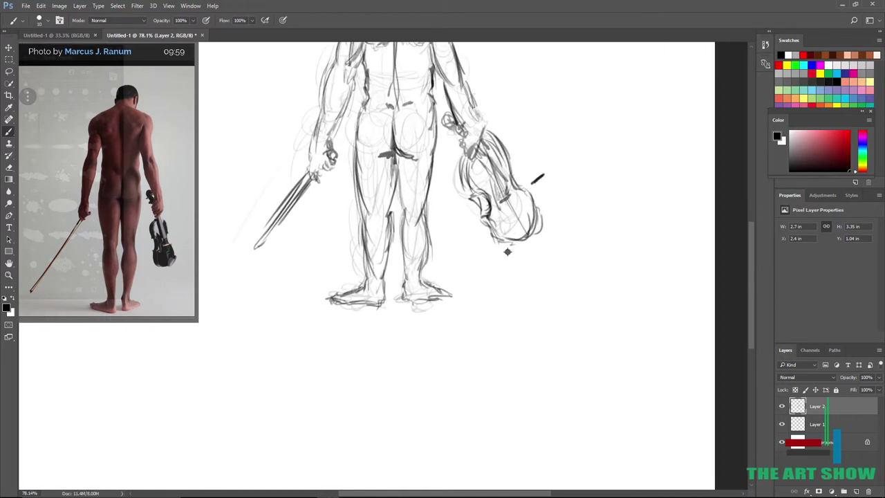
{"action": "left_click_drag", "start_coordinate": [508, 252], "coordinate": [511, 282]}
{"action": "scroll", "coordinate": [516, 310], "scroll_direction": "down", "scroll_amount": 3}
{"action": "scroll", "coordinate": [516, 310], "scroll_direction": "up", "scroll_amount": 1}
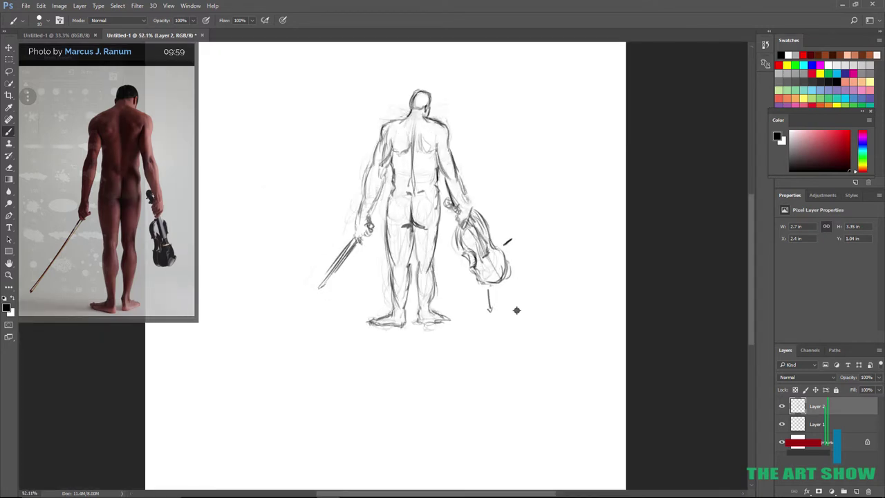
Add light strokes to the lower back and thigh, and extend the crease beneath the left buttock.
{"action": "scroll", "coordinate": [516, 309], "scroll_direction": "up", "scroll_amount": 3}
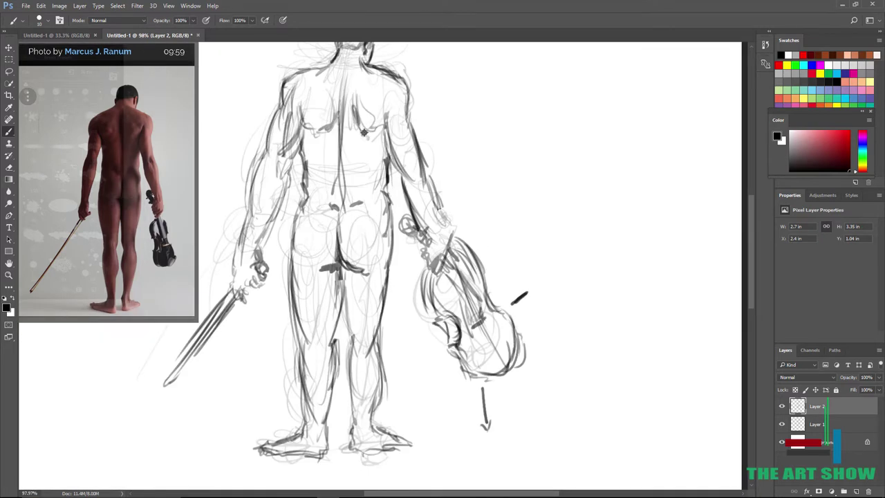
{"action": "left_click_drag", "start_coordinate": [307, 208], "coordinate": [321, 205]}
{"action": "mouse_move", "coordinate": [305, 265]}
{"action": "left_mouse_down"}
{"action": "mouse_move", "coordinate": [352, 270]}
{"action": "mouse_move", "coordinate": [351, 335]}
{"action": "left_mouse_up"}
{"action": "left_click_drag", "start_coordinate": [341, 275], "coordinate": [334, 337]}
{"action": "mouse_move", "coordinate": [339, 280]}
{"action": "left_mouse_down"}
{"action": "mouse_move", "coordinate": [335, 332]}
{"action": "mouse_move", "coordinate": [294, 266]}
{"action": "left_mouse_up"}
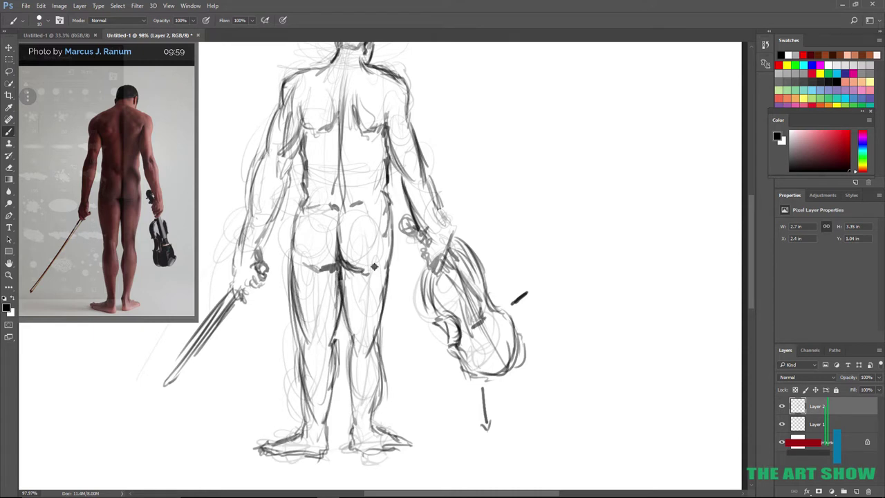
Reinforce the outer hip contours on both sides and carry the spine line up to the base of the neck.
{"action": "left_click_drag", "start_coordinate": [392, 222], "coordinate": [387, 272]}
{"action": "left_click_drag", "start_coordinate": [387, 199], "coordinate": [381, 291]}
{"action": "left_click_drag", "start_coordinate": [302, 210], "coordinate": [291, 279]}
{"action": "mouse_move", "coordinate": [340, 212]}
{"action": "left_mouse_down"}
{"action": "mouse_move", "coordinate": [344, 98]}
{"action": "mouse_move", "coordinate": [355, 63]}
{"action": "left_mouse_up"}
{"action": "scroll", "coordinate": [346, 80], "scroll_direction": "down", "scroll_amount": 10}
{"action": "scroll", "coordinate": [408, 80], "scroll_direction": "up", "scroll_amount": 9}
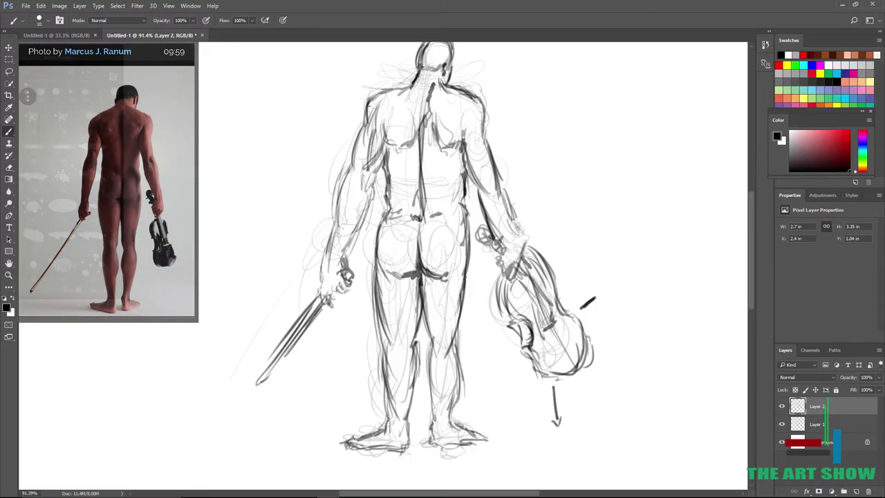
Darken the slope from the neck to the left shoulder and the outer curve of the right shoulder.
{"action": "mouse_move", "coordinate": [419, 71]}
{"action": "left_mouse_down"}
{"action": "mouse_move", "coordinate": [403, 97]}
{"action": "mouse_move", "coordinate": [380, 93]}
{"action": "left_mouse_up"}
{"action": "left_click_drag", "start_coordinate": [469, 88], "coordinate": [484, 124]}
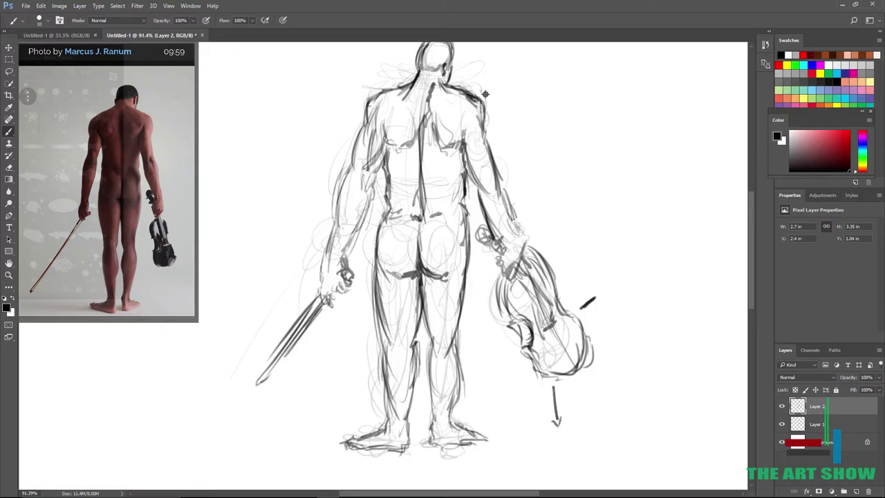
{"action": "scroll", "coordinate": [486, 90], "scroll_direction": "down", "scroll_amount": 5}
{"action": "scroll", "coordinate": [486, 93], "scroll_direction": "up", "scroll_amount": 7}
{"action": "scroll", "coordinate": [485, 94], "scroll_direction": "down", "scroll_amount": 5}
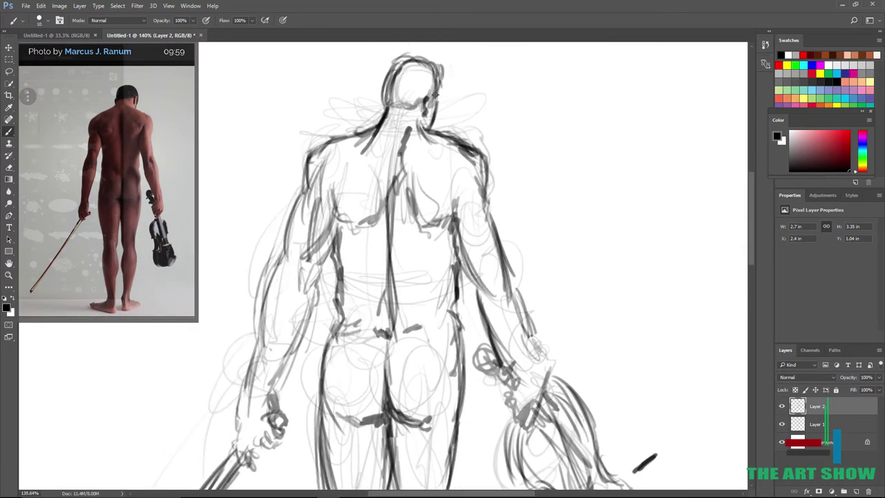
Darken the outline of the head and side of the neck, hiding the rough gesture on Layer 1.
{"action": "scroll", "coordinate": [439, 76], "scroll_direction": "up", "scroll_amount": 6}
{"action": "left_click_drag", "start_coordinate": [369, 153], "coordinate": [411, 147]}
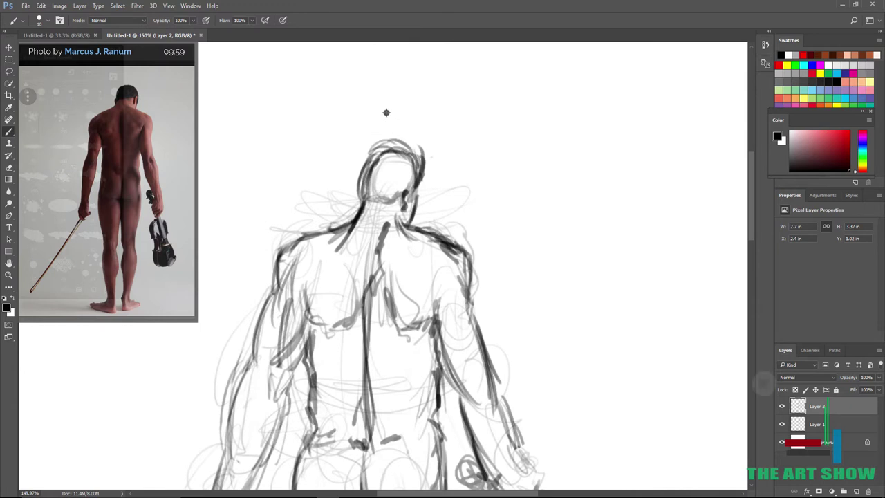
{"action": "left_click", "coordinate": [781, 424]}
{"action": "mouse_move", "coordinate": [368, 188]}
{"action": "left_mouse_down"}
{"action": "mouse_move", "coordinate": [412, 147]}
{"action": "mouse_move", "coordinate": [416, 208]}
{"action": "left_mouse_up"}
{"action": "left_click_drag", "start_coordinate": [425, 169], "coordinate": [397, 230]}
{"action": "scroll", "coordinate": [393, 228], "scroll_direction": "down", "scroll_amount": 5}
{"action": "scroll", "coordinate": [393, 228], "scroll_direction": "down", "scroll_amount": 1}
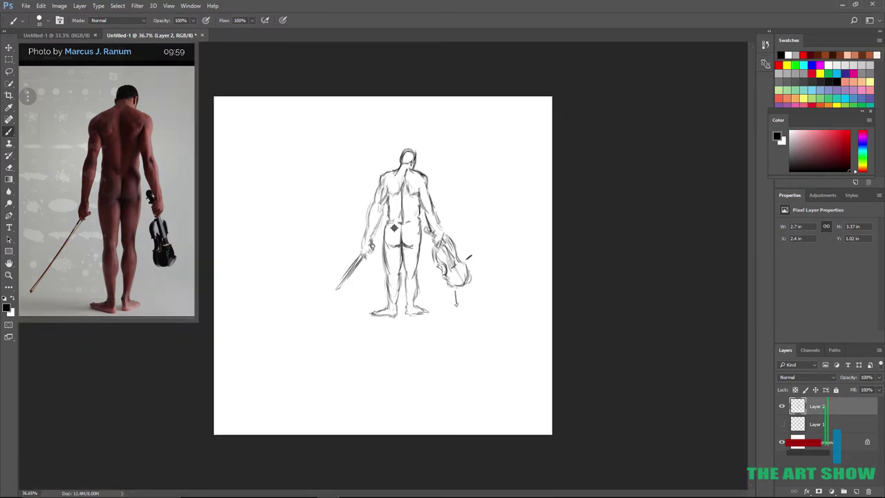
{"action": "scroll", "coordinate": [394, 227], "scroll_direction": "up", "scroll_amount": 3}
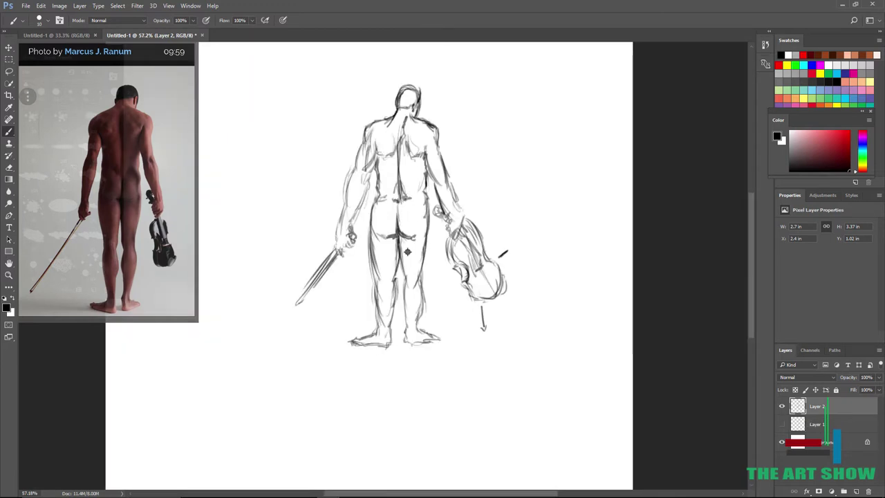
{"action": "right_click", "coordinate": [836, 409]}
{"action": "left_click", "coordinate": [765, 362]}
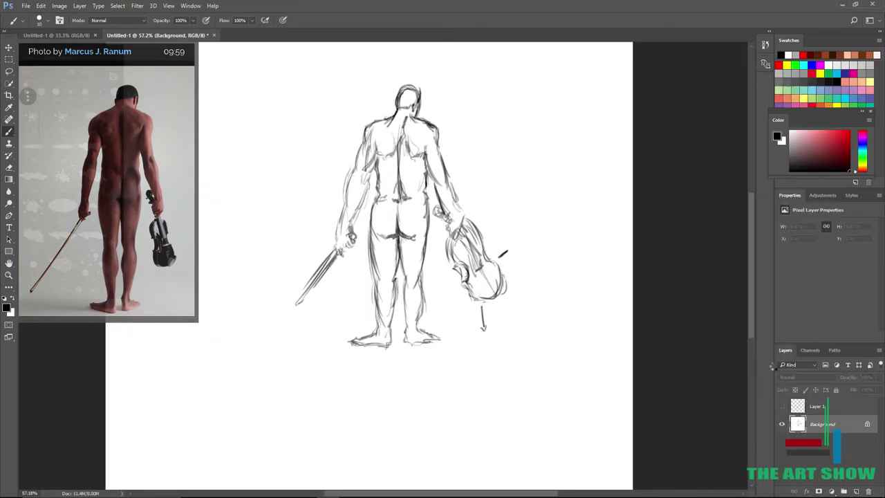
{"action": "left_click", "coordinate": [40, 6]}
{"action": "left_click", "coordinate": [63, 32]}
Show Layer 1 again and merge Layer 2 down into it.
{"action": "left_click", "coordinate": [781, 423]}
{"action": "right_click", "coordinate": [826, 407]}
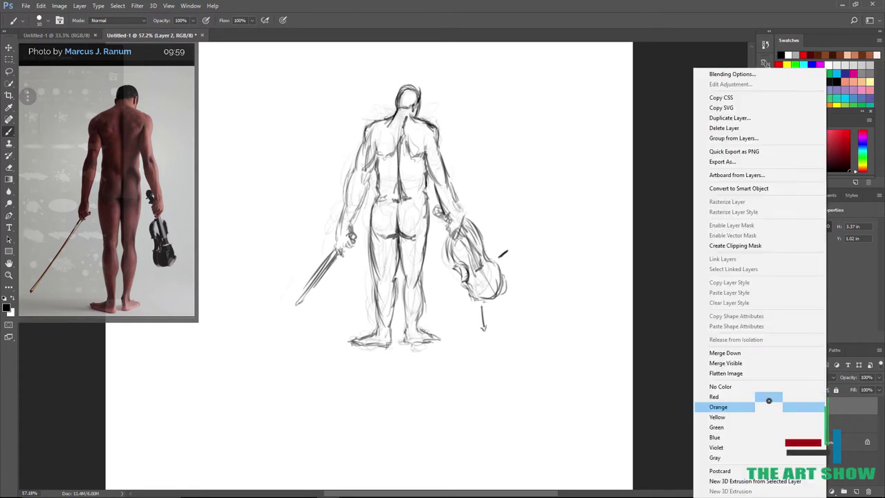
{"action": "left_click", "coordinate": [774, 355]}
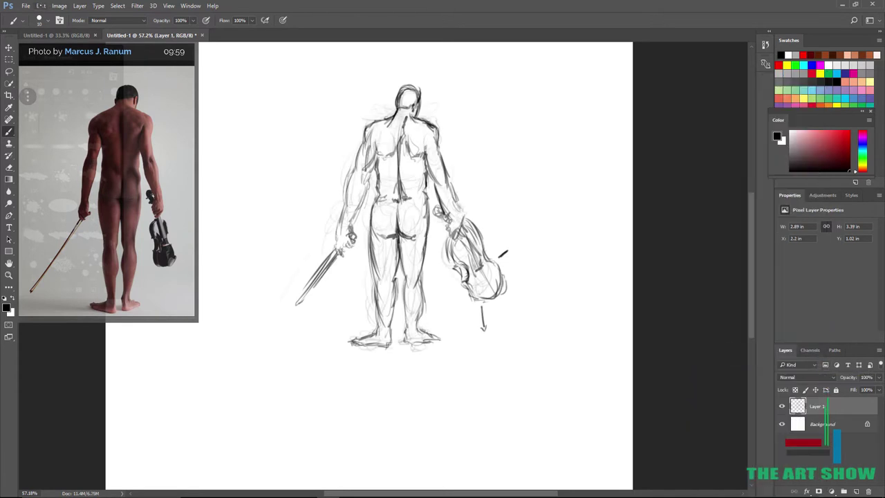
{"action": "left_click", "coordinate": [41, 5]}
{"action": "left_click", "coordinate": [74, 181]}
{"action": "left_click", "coordinate": [466, 166]}
{"action": "left_click", "coordinate": [80, 6]}
{"action": "left_click", "coordinate": [288, 153]}
{"action": "key", "text": "ctrl+z"}
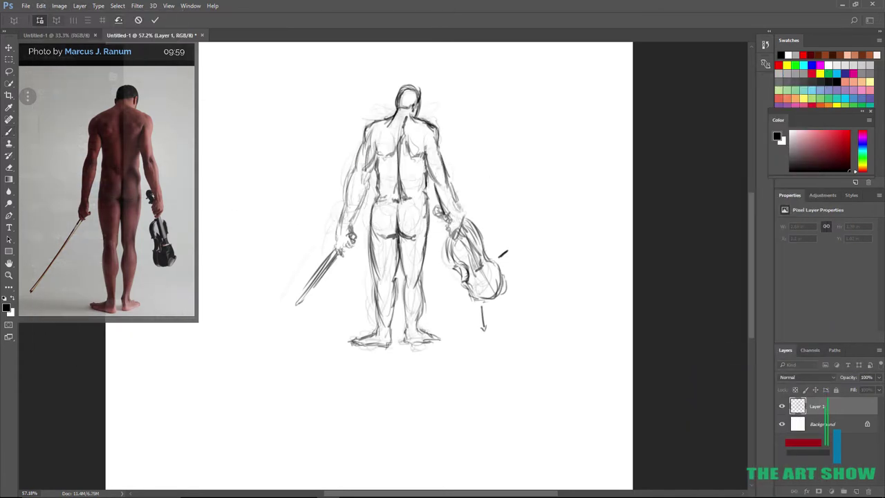
{"action": "left_click", "coordinate": [41, 6]}
{"action": "left_click", "coordinate": [49, 15]}
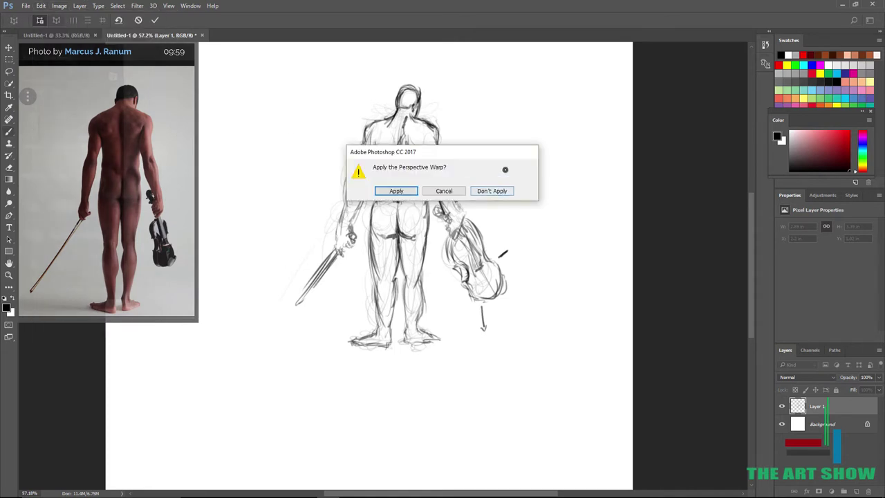
{"action": "left_click", "coordinate": [492, 191]}
Move the merged figure sketch toward the canvas's upper-left corner with Free Transform.
{"action": "left_click", "coordinate": [41, 5]}
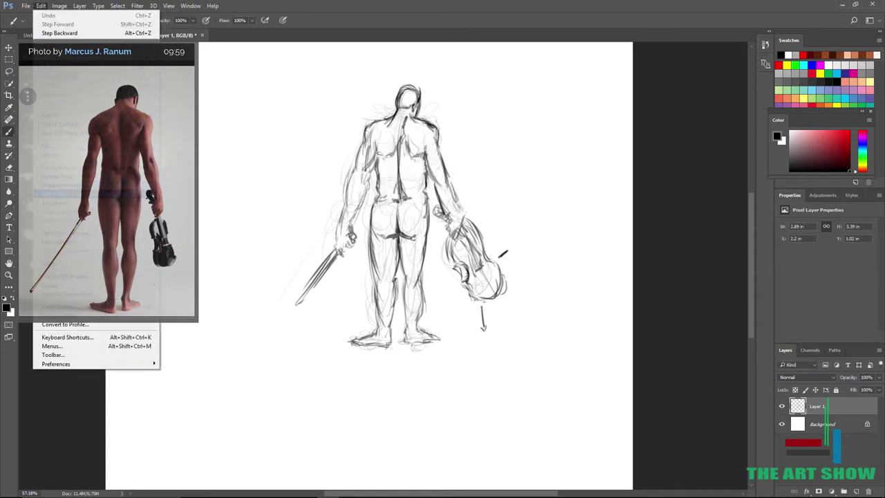
{"action": "left_click", "coordinate": [41, 5]}
{"action": "key", "text": "ctrl+t"}
{"action": "mouse_move", "coordinate": [475, 129]}
{"action": "left_mouse_down"}
{"action": "mouse_move", "coordinate": [450, 168]}
{"action": "mouse_move", "coordinate": [335, 110]}
{"action": "left_mouse_up"}
{"action": "left_click", "coordinate": [375, 21]}
{"action": "scroll", "coordinate": [376, 17], "scroll_direction": "down", "scroll_amount": 6}
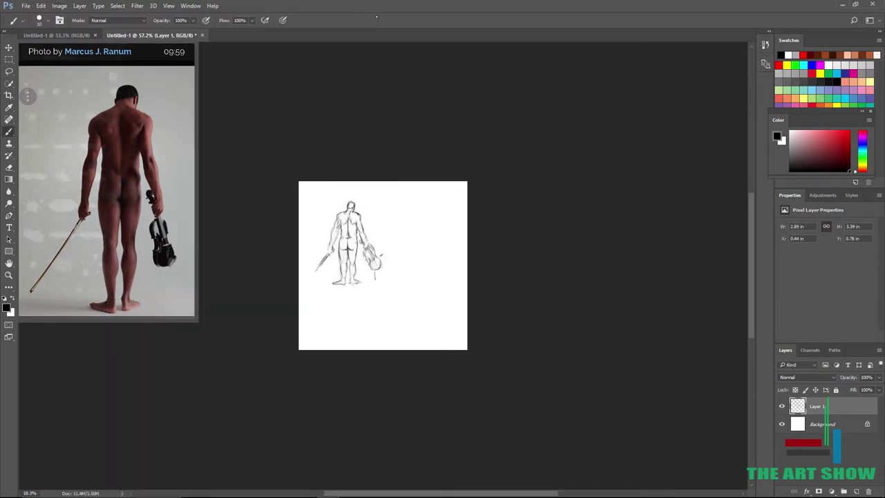
Place the figure in the canvas's upper-left corner and scale it down to about 2.24 by 2.64 in.
{"action": "scroll", "coordinate": [376, 17], "scroll_direction": "up", "scroll_amount": 2}
{"action": "left_click", "coordinate": [40, 5]}
{"action": "left_click", "coordinate": [62, 205]}
{"action": "left_click_drag", "start_coordinate": [354, 220], "coordinate": [342, 190]}
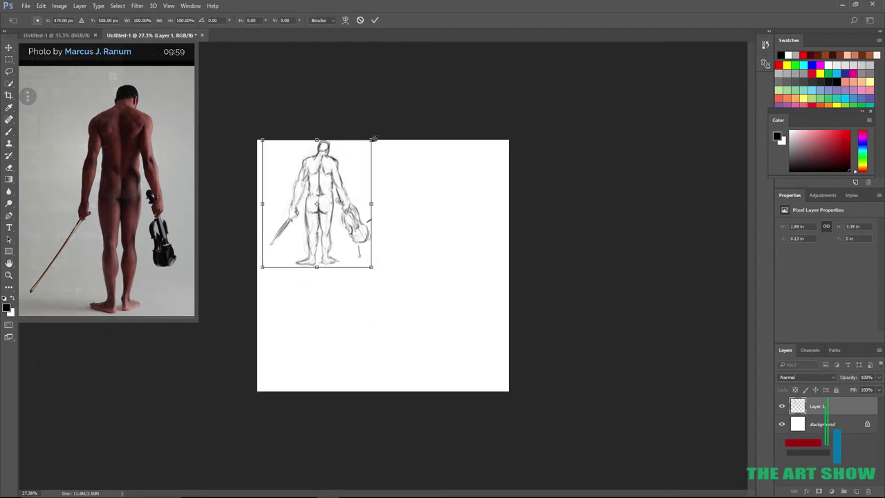
{"action": "mouse_move", "coordinate": [373, 139]}
{"action": "left_mouse_down"}
{"action": "mouse_move", "coordinate": [345, 166]}
{"action": "mouse_move", "coordinate": [341, 147]}
{"action": "left_mouse_up"}
{"action": "left_click", "coordinate": [375, 20]}
{"action": "scroll", "coordinate": [385, 12], "scroll_direction": "up", "scroll_amount": 2}
{"action": "scroll", "coordinate": [385, 12], "scroll_direction": "down", "scroll_amount": 1}
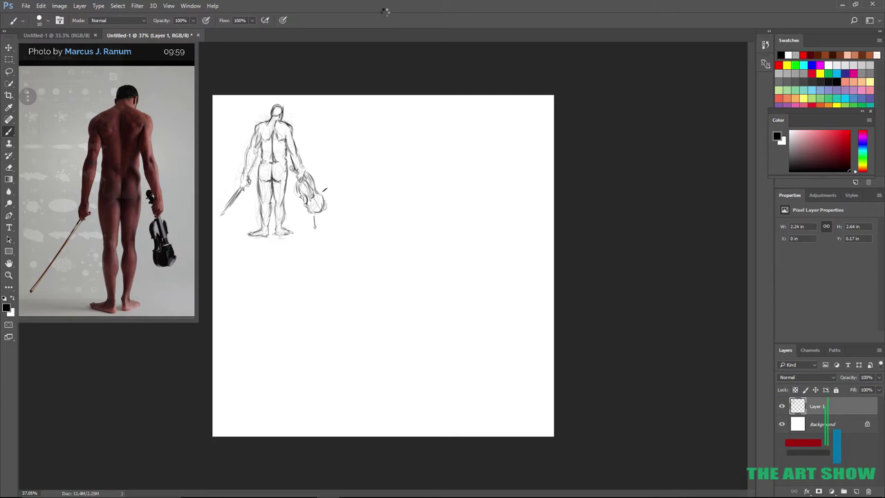
{"action": "scroll", "coordinate": [385, 12], "scroll_direction": "up", "scroll_amount": 3}
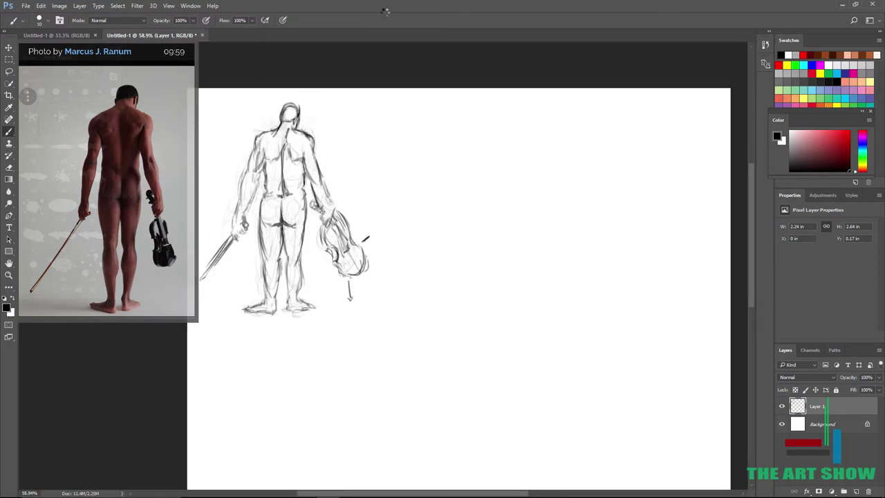
Choose a bright red drawing colour and add a new layer above the sketch.
{"action": "left_click", "coordinate": [836, 131]}
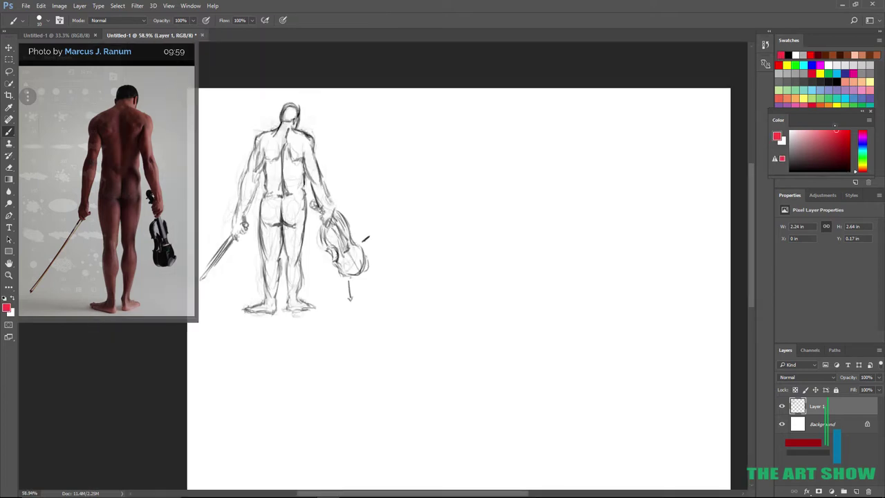
{"action": "key", "text": "ctrl+plus"}
{"action": "left_click", "coordinate": [855, 491]}
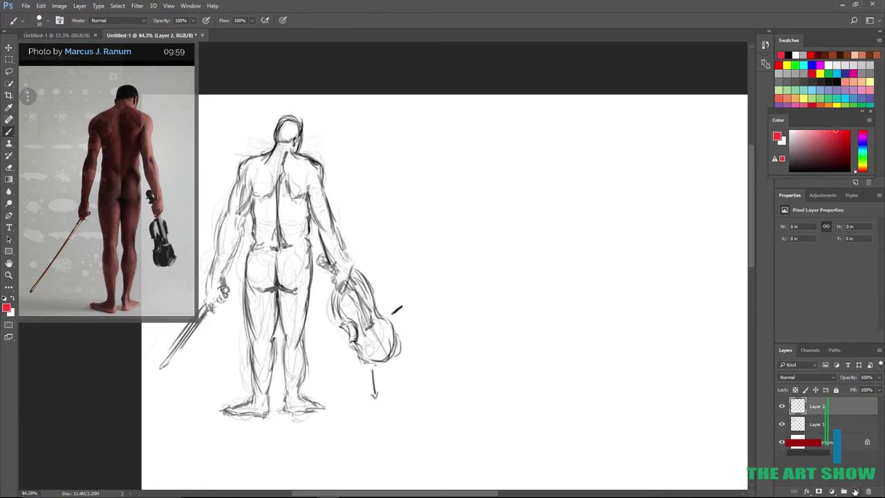
{"action": "scroll", "coordinate": [387, 276], "scroll_direction": "up", "scroll_amount": 2}
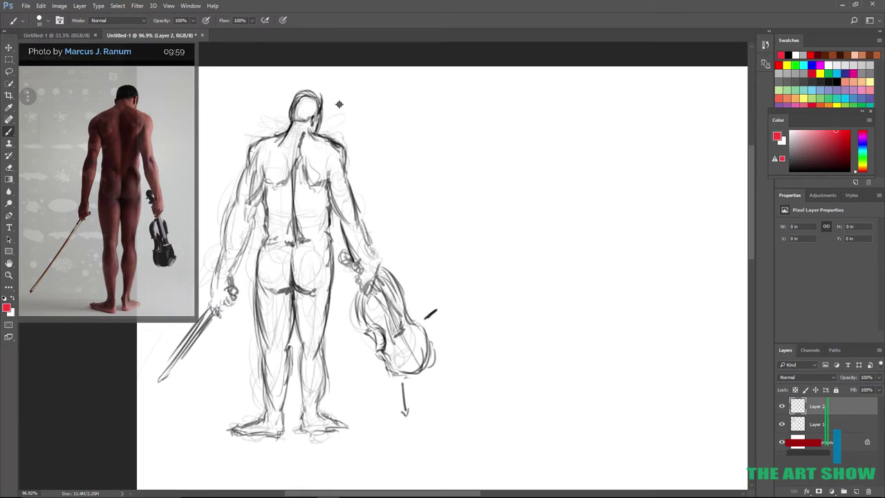
Draw six red horizontal guide lines beside the figure at the head top, shoulders, waist, crotch, knees and ankles.
{"action": "left_click_drag", "start_coordinate": [336, 102], "coordinate": [467, 87]}
{"action": "left_click_drag", "start_coordinate": [341, 138], "coordinate": [485, 130]}
{"action": "left_click_drag", "start_coordinate": [338, 238], "coordinate": [482, 232]}
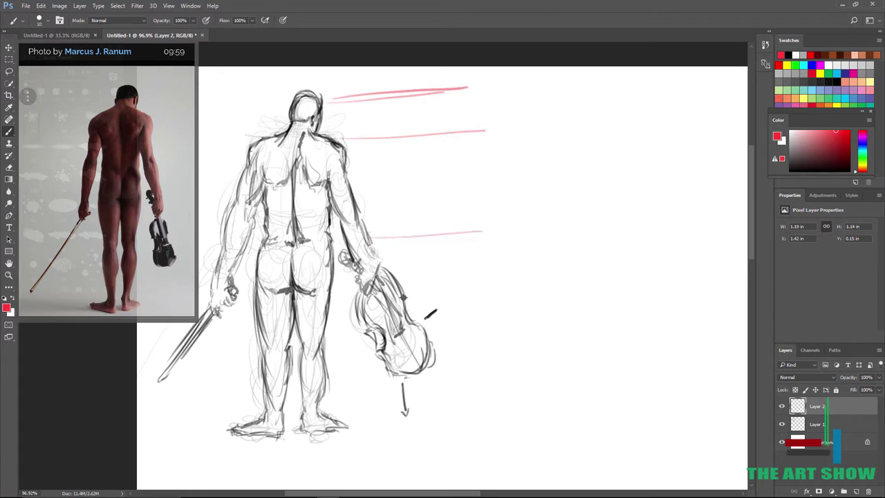
{"action": "left_click_drag", "start_coordinate": [336, 296], "coordinate": [486, 294]}
{"action": "left_click_drag", "start_coordinate": [324, 349], "coordinate": [501, 342]}
{"action": "left_click_drag", "start_coordinate": [338, 418], "coordinate": [501, 408]}
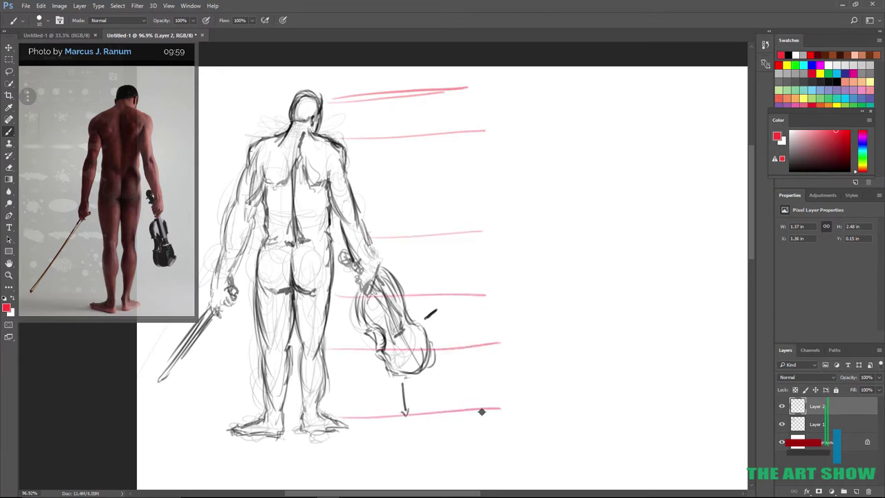
Draw a red vertical centre line across the guides with a head oval, shoulder line, arms and tapered torso.
{"action": "mouse_move", "coordinate": [405, 82]}
{"action": "left_mouse_down"}
{"action": "mouse_move", "coordinate": [405, 465]}
{"action": "mouse_move", "coordinate": [419, 103]}
{"action": "left_mouse_up"}
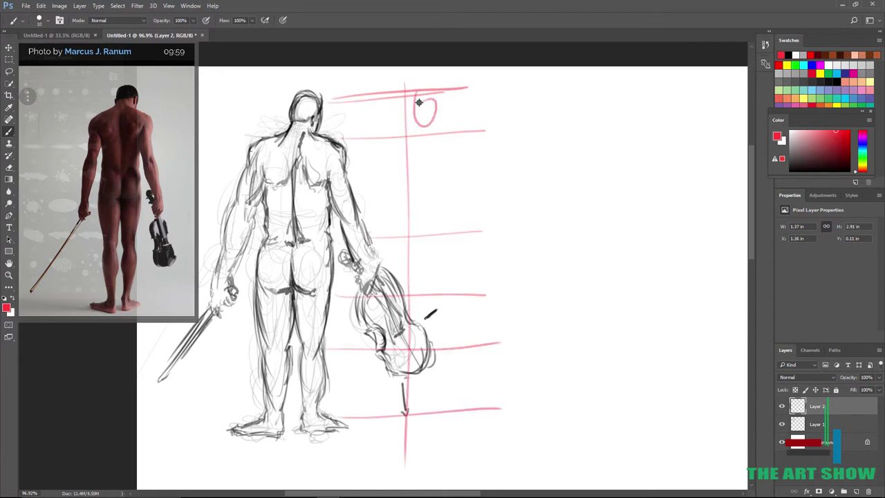
{"action": "mouse_move", "coordinate": [373, 127]}
{"action": "left_mouse_down"}
{"action": "mouse_move", "coordinate": [446, 133]}
{"action": "mouse_move", "coordinate": [474, 145]}
{"action": "left_mouse_up"}
{"action": "left_click_drag", "start_coordinate": [373, 128], "coordinate": [340, 187]}
{"action": "left_click_drag", "start_coordinate": [467, 136], "coordinate": [469, 217]}
{"action": "mouse_move", "coordinate": [383, 141]}
{"action": "left_mouse_down"}
{"action": "mouse_move", "coordinate": [397, 227]}
{"action": "mouse_move", "coordinate": [454, 149]}
{"action": "left_mouse_up"}
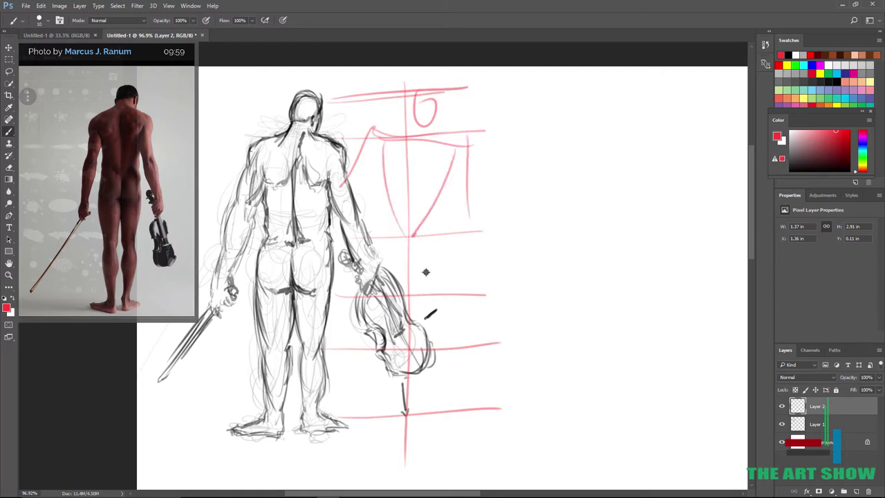
Sketch the red diagram's pelvis, thighs, lower legs and feet between the lower guide lines.
{"action": "left_click_drag", "start_coordinate": [430, 230], "coordinate": [455, 247]}
{"action": "mouse_move", "coordinate": [392, 240]}
{"action": "left_mouse_down"}
{"action": "mouse_move", "coordinate": [392, 274]}
{"action": "mouse_move", "coordinate": [382, 279]}
{"action": "left_mouse_up"}
{"action": "left_click_drag", "start_coordinate": [443, 246], "coordinate": [429, 294]}
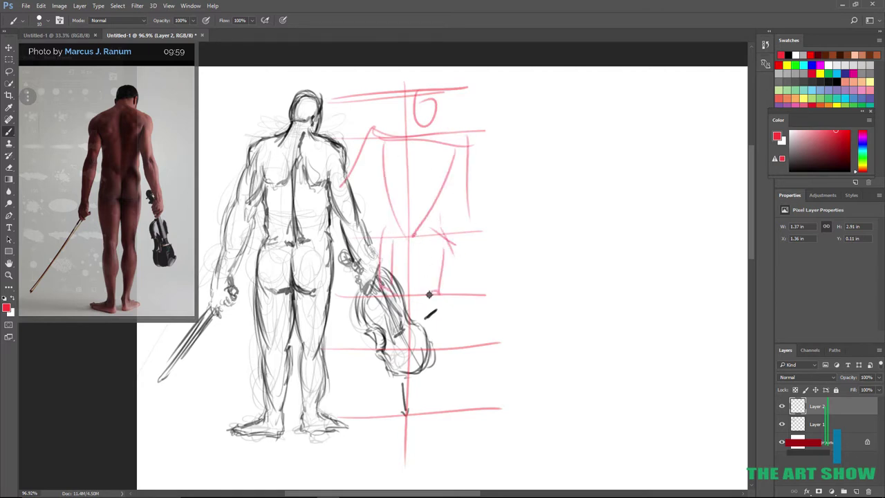
{"action": "left_click_drag", "start_coordinate": [425, 335], "coordinate": [424, 369]}
{"action": "left_click_drag", "start_coordinate": [447, 290], "coordinate": [443, 369]}
{"action": "mouse_move", "coordinate": [445, 373]}
{"action": "left_mouse_down"}
{"action": "mouse_move", "coordinate": [468, 409]}
{"action": "mouse_move", "coordinate": [444, 409]}
{"action": "left_mouse_up"}
{"action": "left_click_drag", "start_coordinate": [394, 379], "coordinate": [391, 419]}
{"action": "left_click_drag", "start_coordinate": [392, 402], "coordinate": [361, 429]}
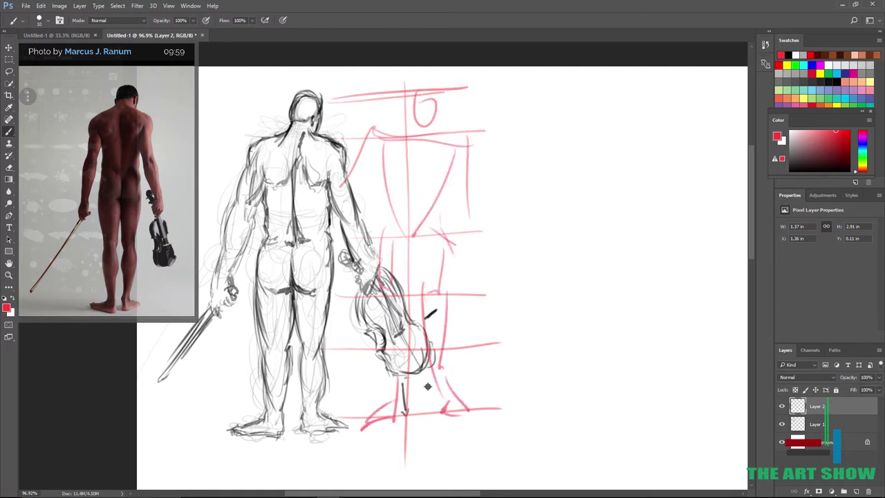
Draw a slanted red line with three cross ticks in the empty area beside the figure.
{"action": "scroll", "coordinate": [411, 220], "scroll_direction": "down", "scroll_amount": 10}
{"action": "scroll", "coordinate": [411, 220], "scroll_direction": "up", "scroll_amount": 10}
{"action": "scroll", "coordinate": [411, 220], "scroll_direction": "down", "scroll_amount": 5}
{"action": "mouse_move", "coordinate": [515, 208]}
{"action": "left_mouse_down"}
{"action": "mouse_move", "coordinate": [466, 288]}
{"action": "mouse_move", "coordinate": [513, 224]}
{"action": "left_mouse_up"}
{"action": "left_click_drag", "start_coordinate": [475, 244], "coordinate": [509, 257]}
{"action": "left_click_drag", "start_coordinate": [466, 283], "coordinate": [478, 293]}
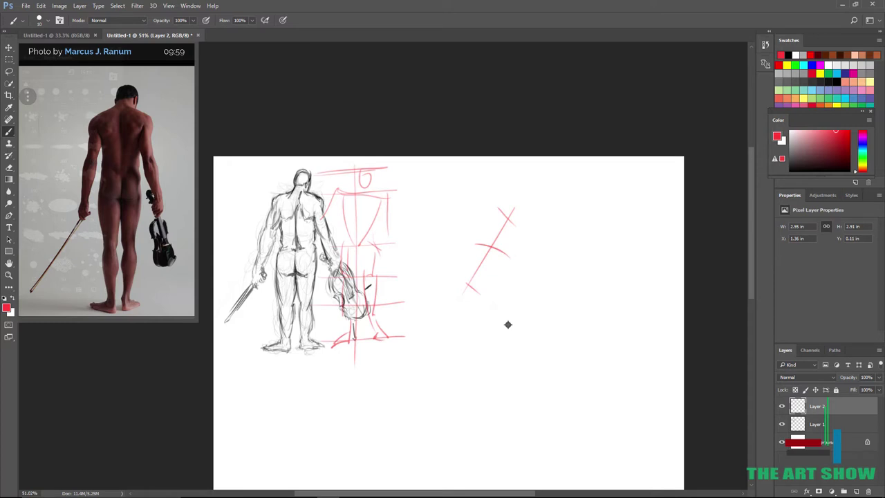
Delete the layer holding the red proportion diagram.
{"action": "left_click", "coordinate": [868, 492]}
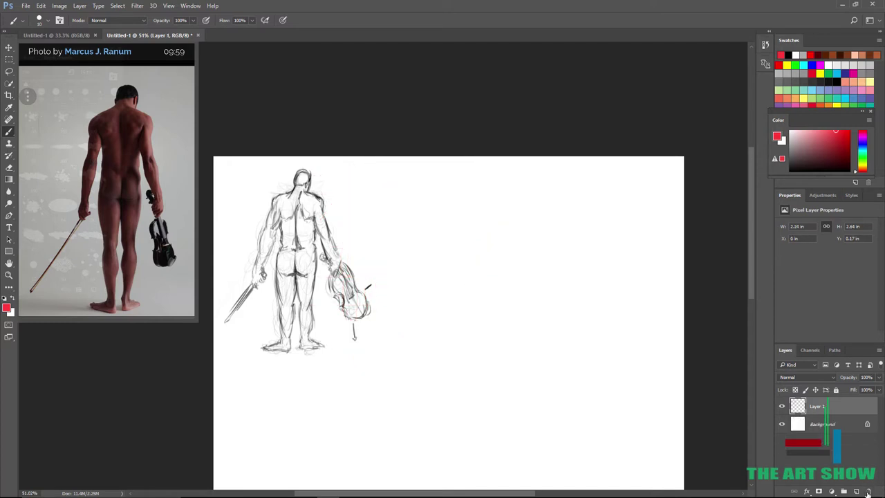
{"action": "scroll", "coordinate": [301, 222], "scroll_direction": "up", "scroll_amount": 4}
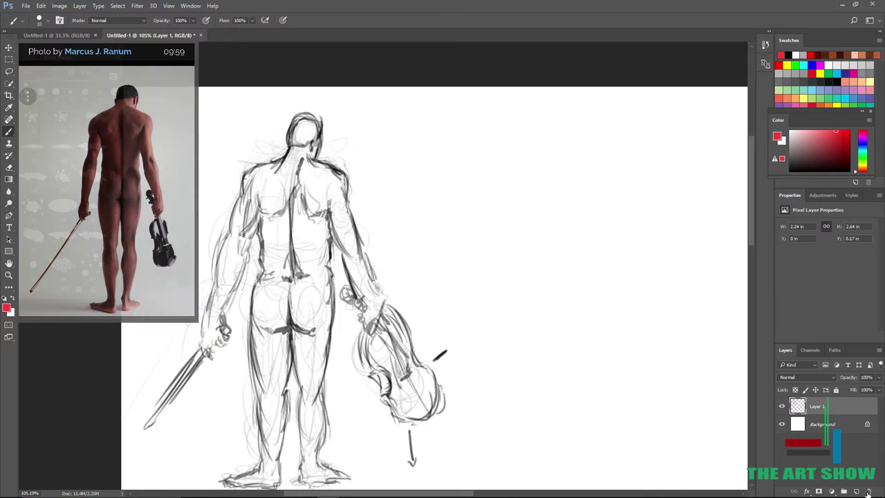
{"action": "left_click_drag", "start_coordinate": [346, 184], "coordinate": [353, 211]}
{"action": "left_click", "coordinate": [40, 7]}
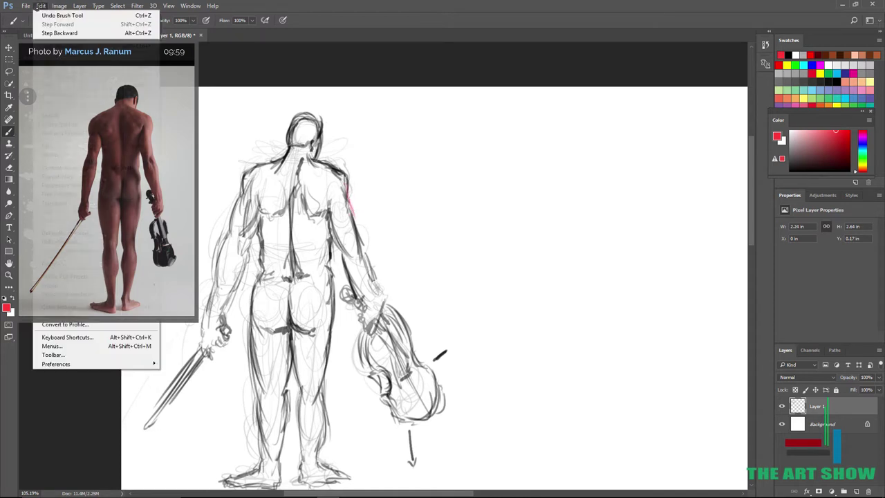
{"action": "left_click", "coordinate": [67, 33]}
{"action": "left_click", "coordinate": [41, 6]}
{"action": "left_click", "coordinate": [69, 34]}
Add a new empty layer above the scaled-down figure sketch.
{"action": "key", "text": "ctrl+minus"}
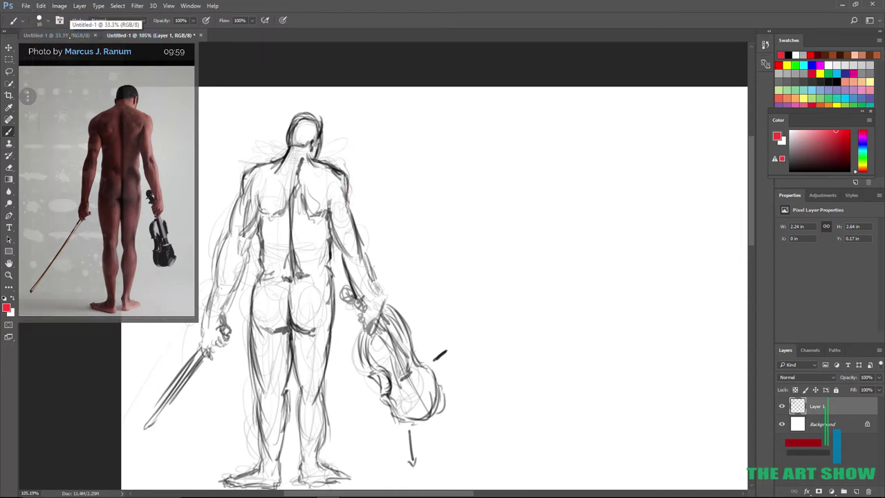
{"action": "left_click", "coordinate": [855, 492]}
{"action": "scroll", "coordinate": [855, 492], "scroll_direction": "up", "scroll_amount": 2}
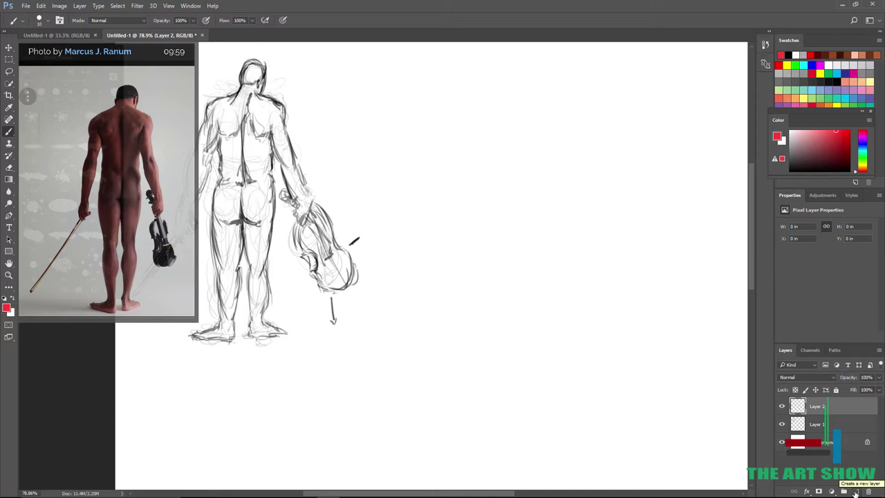
{"action": "scroll", "coordinate": [383, 266], "scroll_direction": "up", "scroll_amount": 2}
{"action": "scroll", "coordinate": [383, 265], "scroll_direction": "down", "scroll_amount": 1}
{"action": "scroll", "coordinate": [383, 265], "scroll_direction": "up", "scroll_amount": 2}
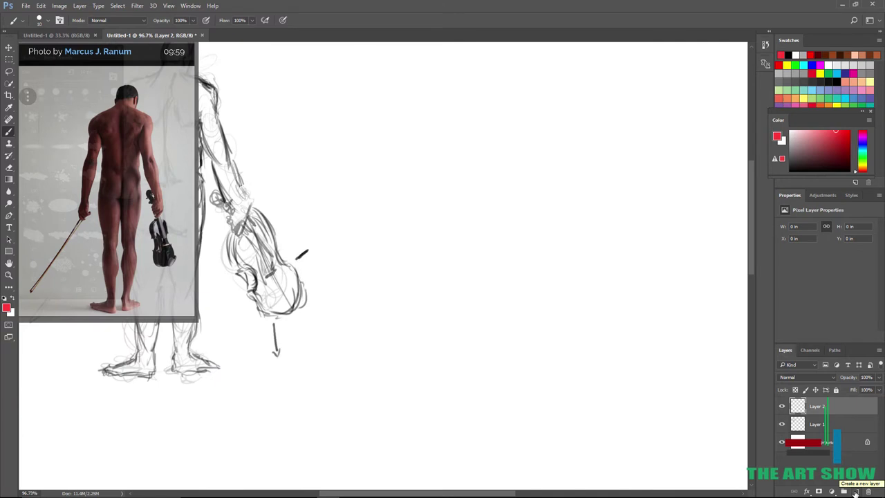
{"action": "scroll", "coordinate": [383, 266], "scroll_direction": "down", "scroll_amount": 3}
{"action": "scroll", "coordinate": [383, 266], "scroll_direction": "up", "scroll_amount": 1}
{"action": "scroll", "coordinate": [383, 265], "scroll_direction": "down", "scroll_amount": 1}
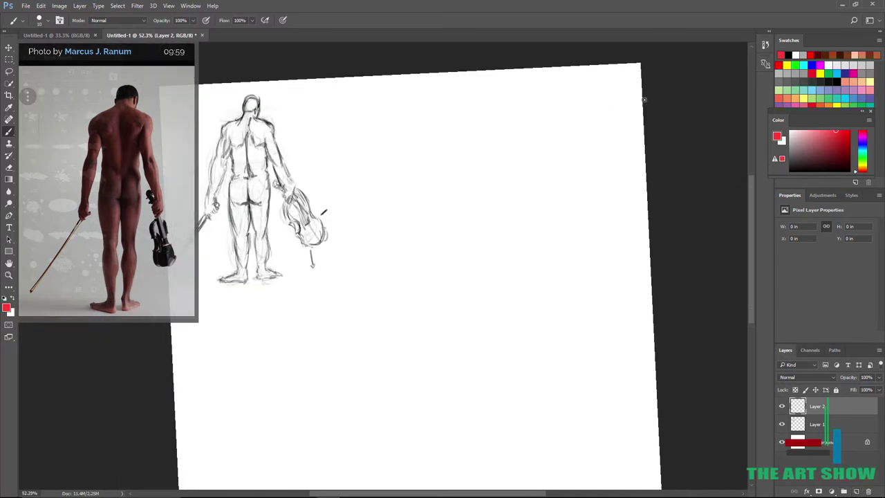
Fade the standing figure sketch by lowering its layer's opacity.
{"action": "scroll", "coordinate": [468, 227], "scroll_direction": "down", "scroll_amount": 1}
{"action": "scroll", "coordinate": [468, 227], "scroll_direction": "up", "scroll_amount": 2}
{"action": "scroll", "coordinate": [468, 227], "scroll_direction": "down", "scroll_amount": 2}
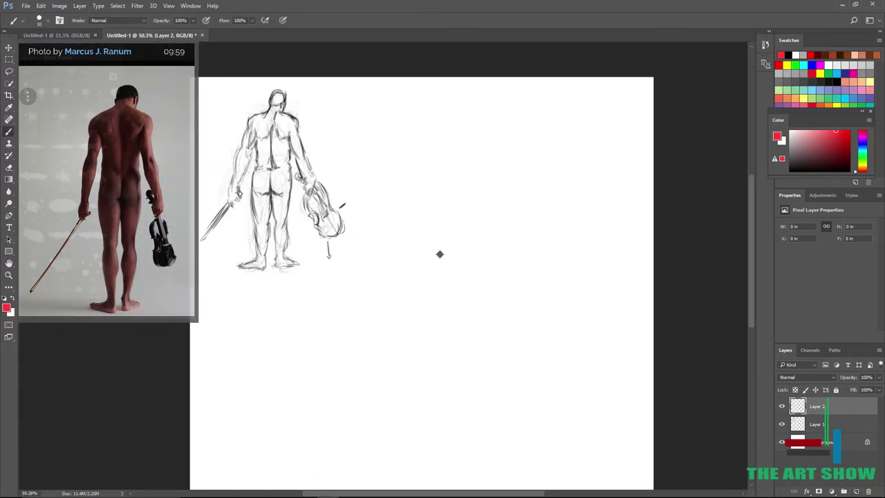
{"action": "left_click_drag", "start_coordinate": [849, 377], "coordinate": [833, 377]}
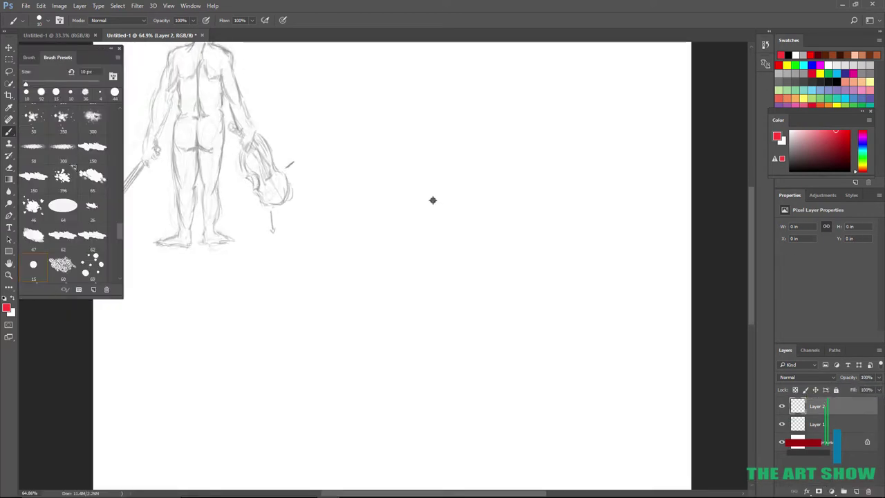
Undo the red test stroke and set the brush colour to black.
{"action": "left_click_drag", "start_coordinate": [440, 208], "coordinate": [453, 218]}
{"action": "key", "text": "ctrl+z"}
{"action": "left_click", "coordinate": [849, 171]}
Loosely sketch the kneeling woman's head, raised arms and arched torso in the empty area beside the standing figure.
{"action": "mouse_move", "coordinate": [474, 189]}
{"action": "left_mouse_down"}
{"action": "mouse_move", "coordinate": [482, 196]}
{"action": "mouse_move", "coordinate": [462, 202]}
{"action": "left_mouse_up"}
{"action": "left_click_drag", "start_coordinate": [439, 183], "coordinate": [468, 256]}
{"action": "left_click_drag", "start_coordinate": [405, 168], "coordinate": [467, 247]}
{"action": "left_click_drag", "start_coordinate": [413, 188], "coordinate": [449, 198]}
{"action": "mouse_move", "coordinate": [372, 224]}
{"action": "left_mouse_down"}
{"action": "mouse_move", "coordinate": [434, 192]}
{"action": "mouse_move", "coordinate": [399, 217]}
{"action": "left_mouse_up"}
Sketch the kneeling figure's hips, extended rear leg with foot, and folded front leg in loose construction lines.
{"action": "mouse_move", "coordinate": [426, 214]}
{"action": "left_mouse_down"}
{"action": "mouse_move", "coordinate": [438, 248]}
{"action": "mouse_move", "coordinate": [488, 217]}
{"action": "mouse_move", "coordinate": [465, 277]}
{"action": "mouse_move", "coordinate": [414, 308]}
{"action": "mouse_move", "coordinate": [438, 341]}
{"action": "mouse_move", "coordinate": [447, 335]}
{"action": "mouse_move", "coordinate": [390, 349]}
{"action": "mouse_move", "coordinate": [413, 302]}
{"action": "mouse_move", "coordinate": [405, 307]}
{"action": "mouse_move", "coordinate": [406, 327]}
{"action": "mouse_move", "coordinate": [369, 408]}
{"action": "mouse_move", "coordinate": [405, 422]}
{"action": "mouse_move", "coordinate": [484, 394]}
{"action": "mouse_move", "coordinate": [350, 450]}
{"action": "mouse_move", "coordinate": [486, 373]}
{"action": "mouse_move", "coordinate": [433, 412]}
{"action": "mouse_move", "coordinate": [516, 457]}
{"action": "mouse_move", "coordinate": [515, 427]}
{"action": "mouse_move", "coordinate": [567, 445]}
{"action": "mouse_move", "coordinate": [637, 447]}
{"action": "mouse_move", "coordinate": [649, 437]}
{"action": "mouse_move", "coordinate": [683, 459]}
{"action": "left_mouse_up"}
{"action": "left_click_drag", "start_coordinate": [683, 459], "coordinate": [632, 447]}
{"action": "scroll", "coordinate": [628, 351], "scroll_direction": "down", "scroll_amount": 3}
{"action": "left_click_drag", "start_coordinate": [629, 352], "coordinate": [651, 334]}
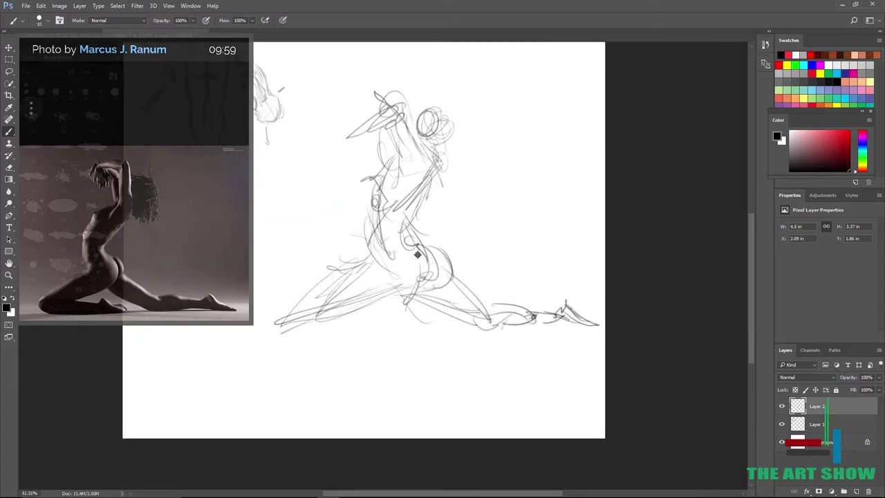
{"action": "mouse_move", "coordinate": [417, 254]}
{"action": "left_mouse_down"}
{"action": "mouse_move", "coordinate": [407, 297]}
{"action": "mouse_move", "coordinate": [348, 324]}
{"action": "mouse_move", "coordinate": [441, 344]}
{"action": "mouse_move", "coordinate": [364, 335]}
{"action": "mouse_move", "coordinate": [290, 310]}
{"action": "mouse_move", "coordinate": [297, 343]}
{"action": "left_mouse_up"}
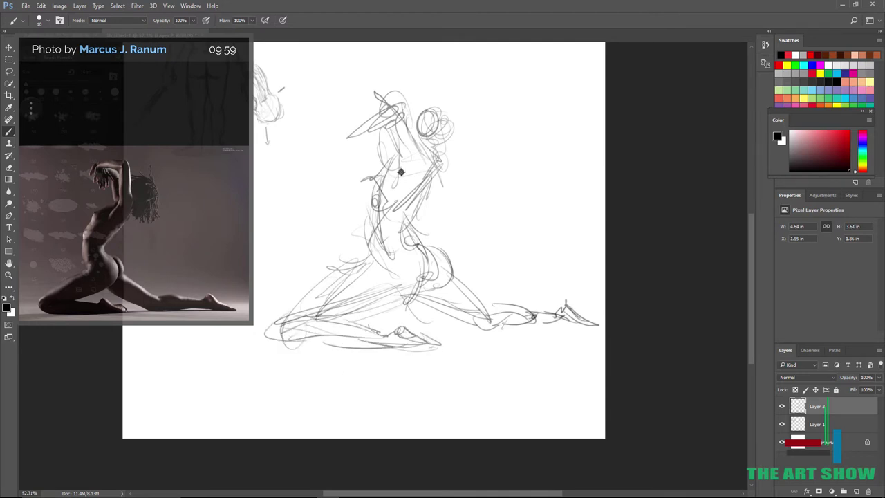
Add another head circle and rough vertical hair strokes near the raised hands of the kneeling sketch.
{"action": "mouse_move", "coordinate": [412, 230]}
{"action": "left_mouse_down"}
{"action": "mouse_move", "coordinate": [460, 132]}
{"action": "mouse_move", "coordinate": [385, 110]}
{"action": "mouse_move", "coordinate": [365, 142]}
{"action": "mouse_move", "coordinate": [372, 127]}
{"action": "left_mouse_up"}
{"action": "scroll", "coordinate": [376, 187], "scroll_direction": "down", "scroll_amount": 3}
{"action": "scroll", "coordinate": [376, 187], "scroll_direction": "up", "scroll_amount": 3}
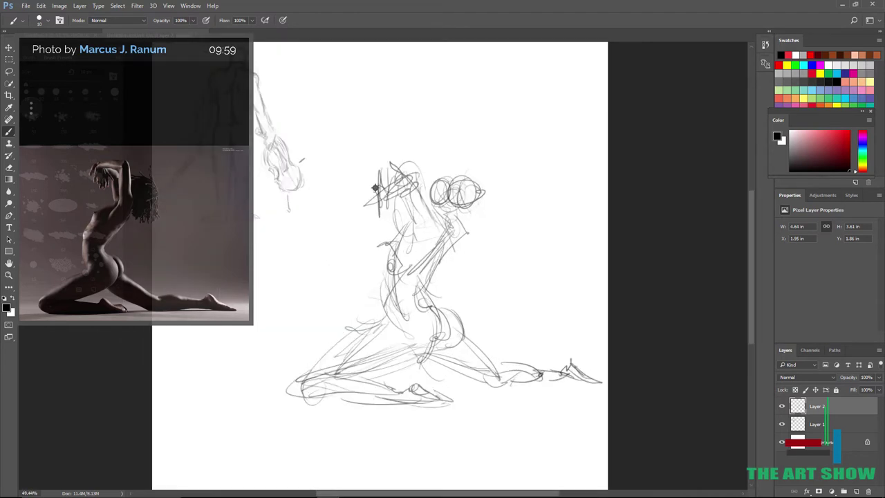
Scale the kneeling sketch down to about 3.03 by 2.43 in and move it to the page's upper area beside the standing figure.
{"action": "left_click", "coordinate": [40, 6]}
{"action": "left_click", "coordinate": [70, 194]}
{"action": "key", "text": "ctrl+t"}
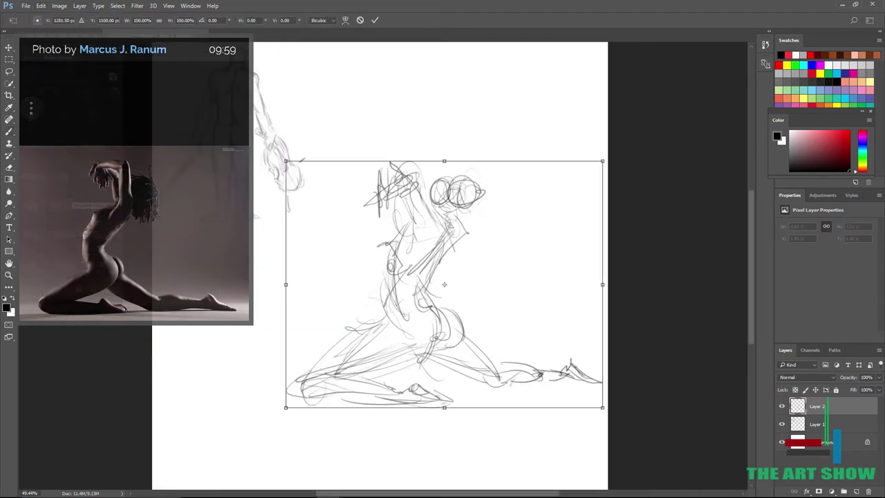
{"action": "left_click_drag", "start_coordinate": [602, 162], "coordinate": [509, 239]}
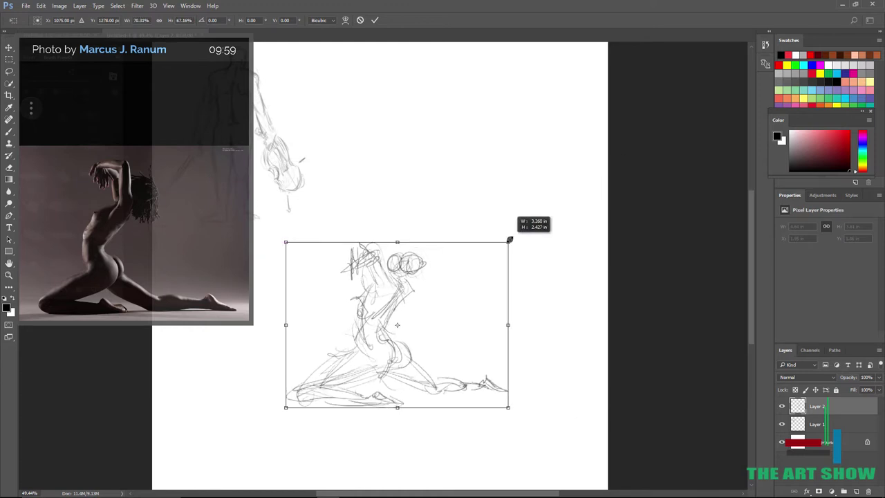
{"action": "mouse_move", "coordinate": [478, 290]}
{"action": "left_mouse_down"}
{"action": "mouse_move", "coordinate": [508, 207]}
{"action": "mouse_move", "coordinate": [530, 100]}
{"action": "left_mouse_up"}
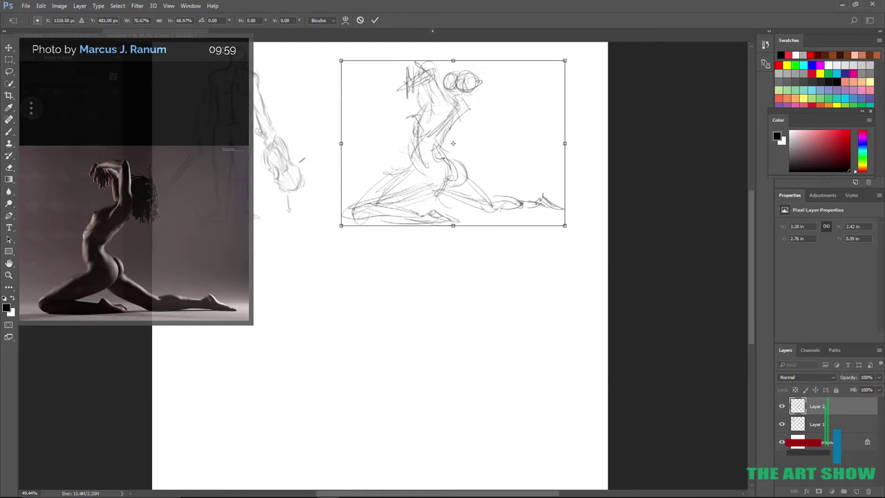
{"action": "left_click_drag", "start_coordinate": [567, 59], "coordinate": [547, 55]}
{"action": "left_click", "coordinate": [375, 20]}
{"action": "scroll", "coordinate": [453, 143], "scroll_direction": "up", "scroll_amount": 5}
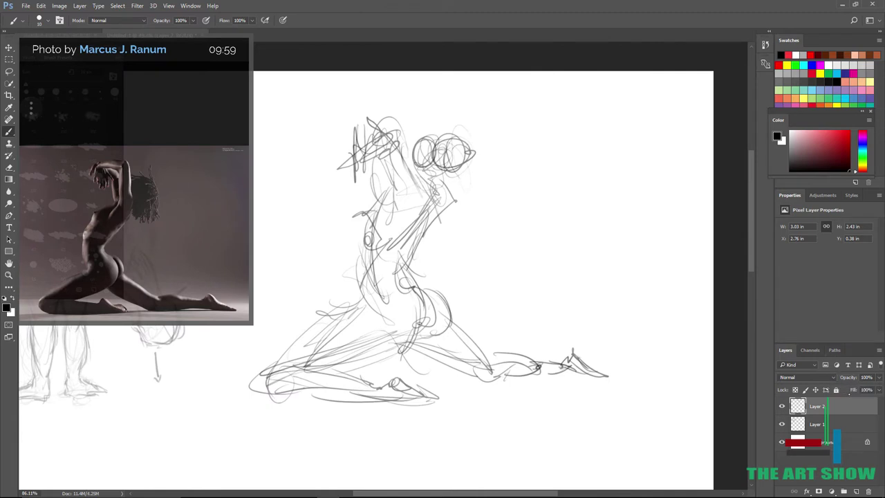
{"action": "left_click", "coordinate": [782, 406]}
{"action": "left_click", "coordinate": [855, 491]}
{"action": "mouse_move", "coordinate": [462, 204]}
{"action": "left_mouse_down"}
{"action": "mouse_move", "coordinate": [455, 239]}
{"action": "mouse_move", "coordinate": [415, 192]}
{"action": "left_mouse_up"}
{"action": "left_click", "coordinate": [418, 219]}
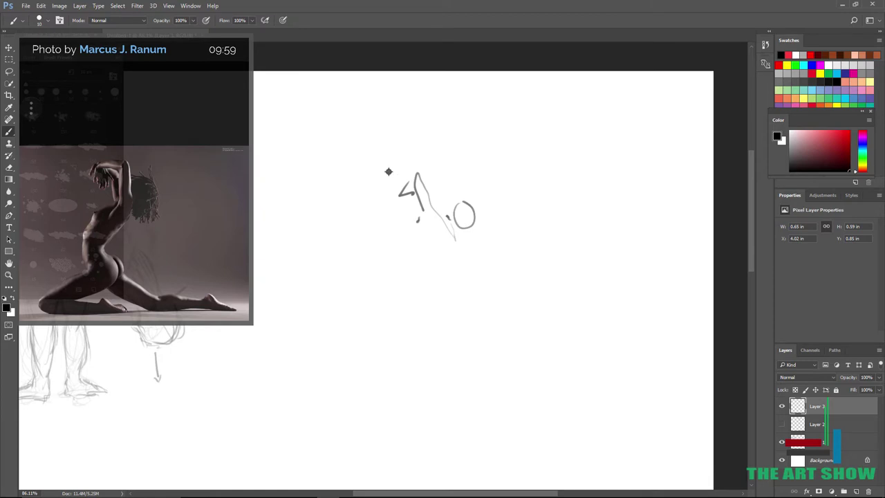
{"action": "key", "text": "Delete"}
{"action": "left_click", "coordinate": [782, 406]}
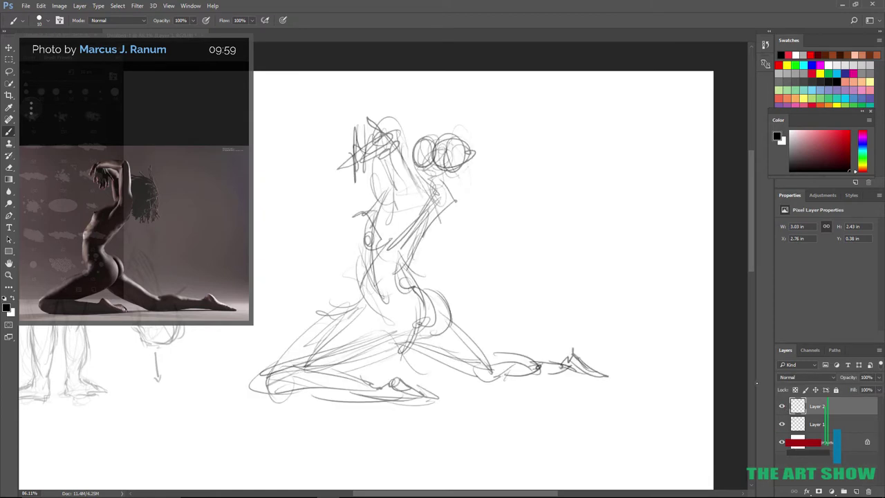
Lower the rough kneeling sketch layer's opacity to 52% and add a new empty layer above it.
{"action": "left_click_drag", "start_coordinate": [878, 389], "coordinate": [857, 389]}
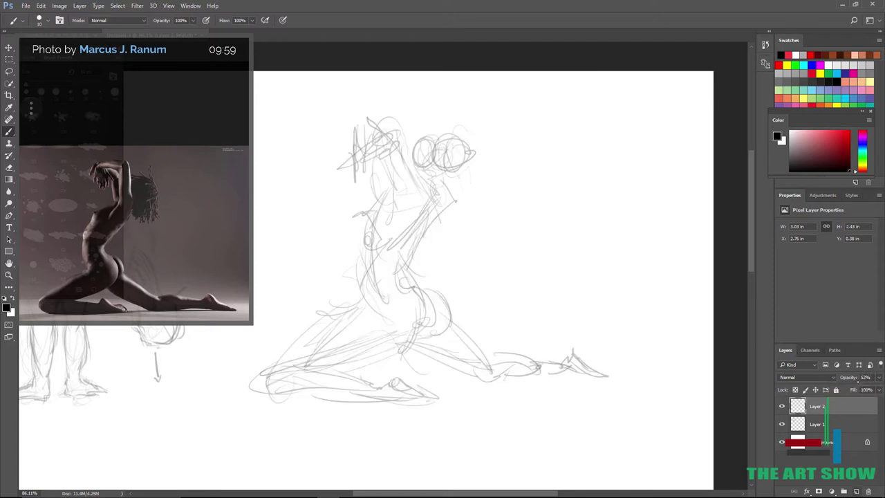
{"action": "key", "text": "ctrl+shift+alt+n"}
Draw the tilted head's outline, facial profile and hanging hair strands in darker lines over the rough head circles.
{"action": "scroll", "coordinate": [508, 159], "scroll_direction": "up", "scroll_amount": 10}
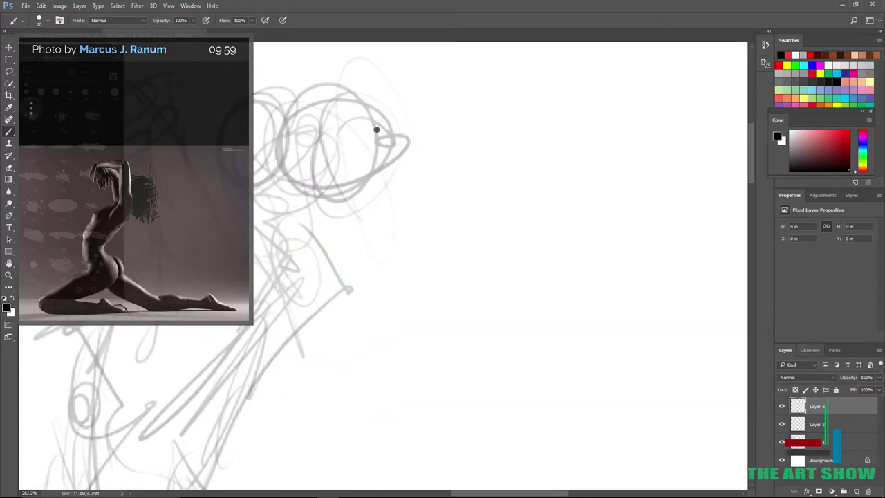
{"action": "left_click_drag", "start_coordinate": [395, 138], "coordinate": [367, 207]}
{"action": "left_click_drag", "start_coordinate": [396, 159], "coordinate": [400, 268]}
{"action": "left_click_drag", "start_coordinate": [363, 225], "coordinate": [386, 303]}
{"action": "left_click_drag", "start_coordinate": [344, 220], "coordinate": [358, 301]}
{"action": "left_click_drag", "start_coordinate": [391, 137], "coordinate": [360, 110]}
{"action": "mouse_move", "coordinate": [379, 124]}
{"action": "left_mouse_down"}
{"action": "mouse_move", "coordinate": [358, 84]}
{"action": "mouse_move", "coordinate": [257, 91]}
{"action": "mouse_move", "coordinate": [217, 123]}
{"action": "left_mouse_up"}
{"action": "left_click_drag", "start_coordinate": [323, 67], "coordinate": [393, 159]}
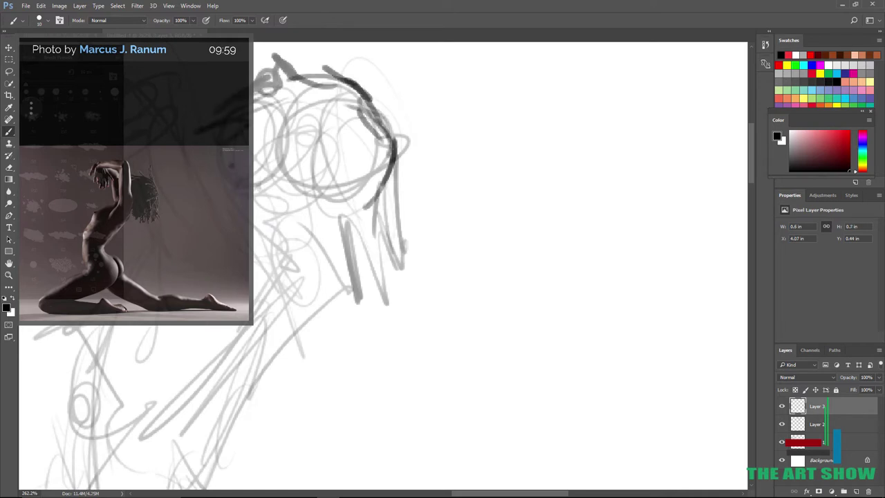
Draw the raised near arm's back edge from the elbow down to the shoulder in a dark line.
{"action": "scroll", "coordinate": [297, 196], "scroll_direction": "down", "scroll_amount": 3}
{"action": "left_click_drag", "start_coordinate": [256, 164], "coordinate": [301, 239]}
{"action": "left_click_drag", "start_coordinate": [254, 168], "coordinate": [345, 315]}
{"action": "left_click_drag", "start_coordinate": [293, 222], "coordinate": [349, 318]}
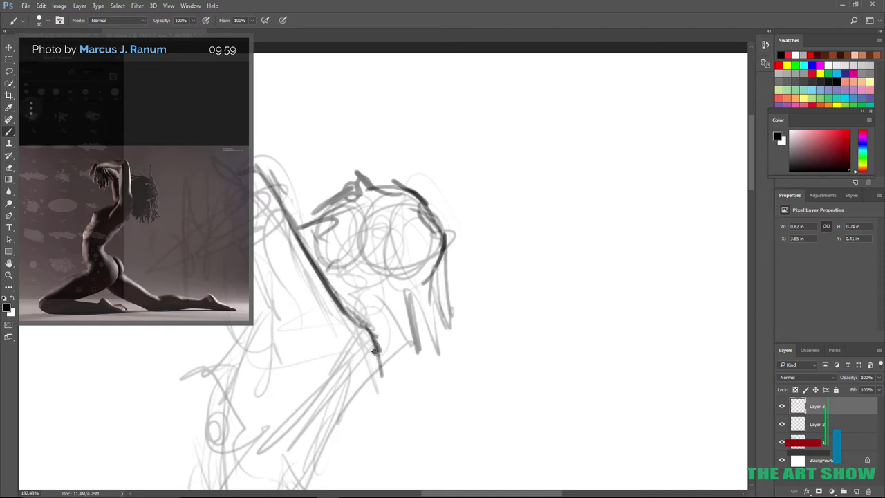
{"action": "mouse_move", "coordinate": [379, 353]}
{"action": "left_mouse_down"}
{"action": "mouse_move", "coordinate": [395, 400]}
{"action": "mouse_move", "coordinate": [388, 439]}
{"action": "left_mouse_up"}
Draw the upper back contour below the shoulder and continue it along the lower back's inward curve.
{"action": "scroll", "coordinate": [378, 422], "scroll_direction": "down", "scroll_amount": 9}
{"action": "scroll", "coordinate": [377, 421], "scroll_direction": "up", "scroll_amount": 2}
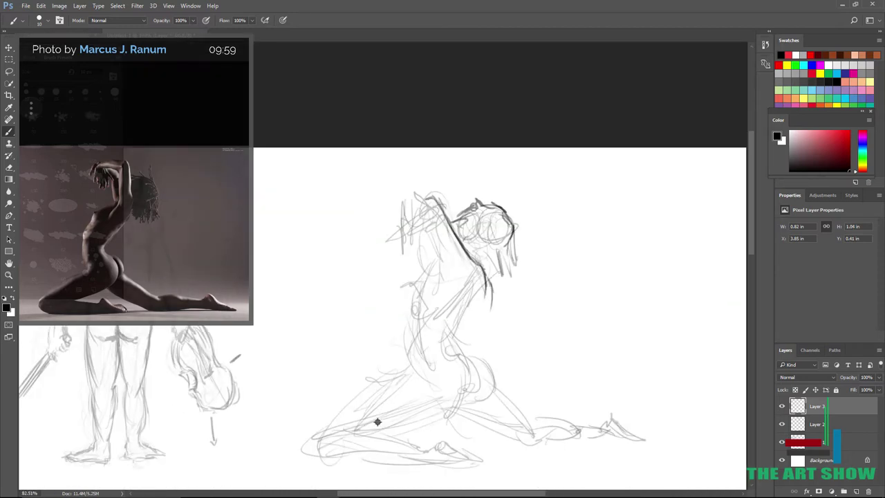
{"action": "scroll", "coordinate": [377, 422], "scroll_direction": "down", "scroll_amount": 5}
{"action": "scroll", "coordinate": [378, 420], "scroll_direction": "up", "scroll_amount": 7}
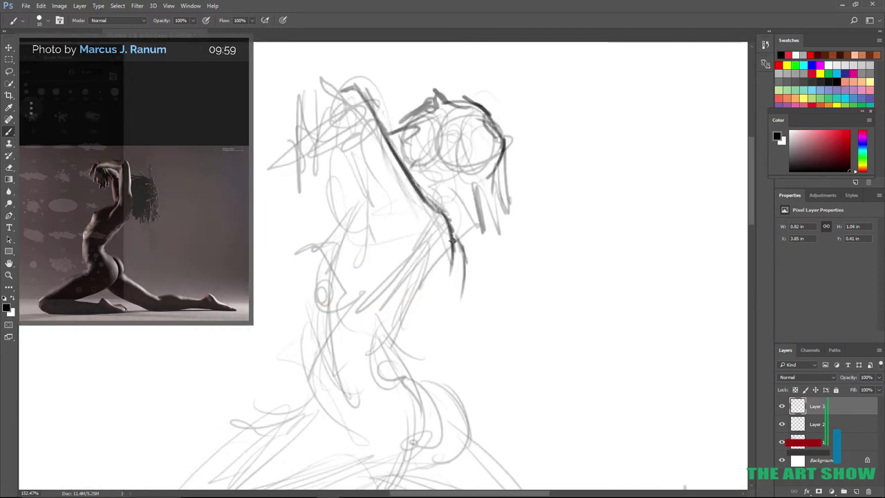
{"action": "mouse_move", "coordinate": [449, 239]}
{"action": "left_mouse_down"}
{"action": "mouse_move", "coordinate": [418, 290]}
{"action": "mouse_move", "coordinate": [388, 315]}
{"action": "left_mouse_up"}
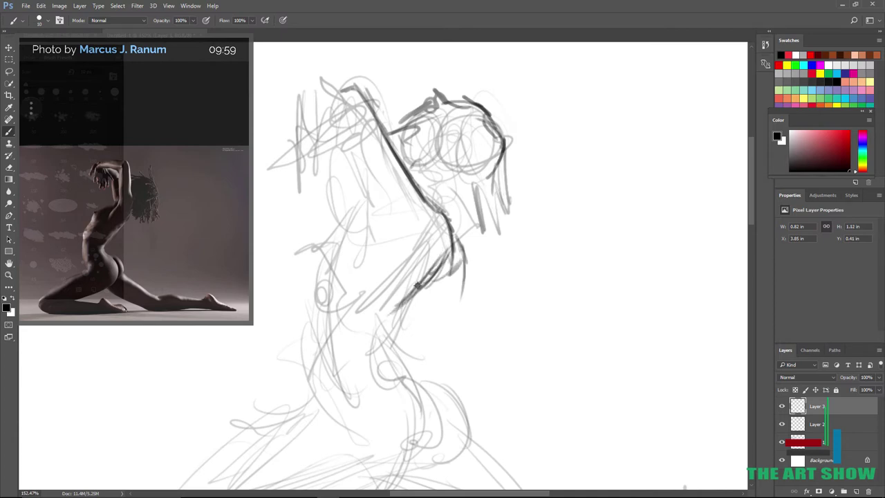
{"action": "mouse_move", "coordinate": [427, 285]}
{"action": "left_mouse_down"}
{"action": "mouse_move", "coordinate": [398, 342]}
{"action": "mouse_move", "coordinate": [411, 373]}
{"action": "left_mouse_up"}
{"action": "left_click_drag", "start_coordinate": [425, 300], "coordinate": [418, 394]}
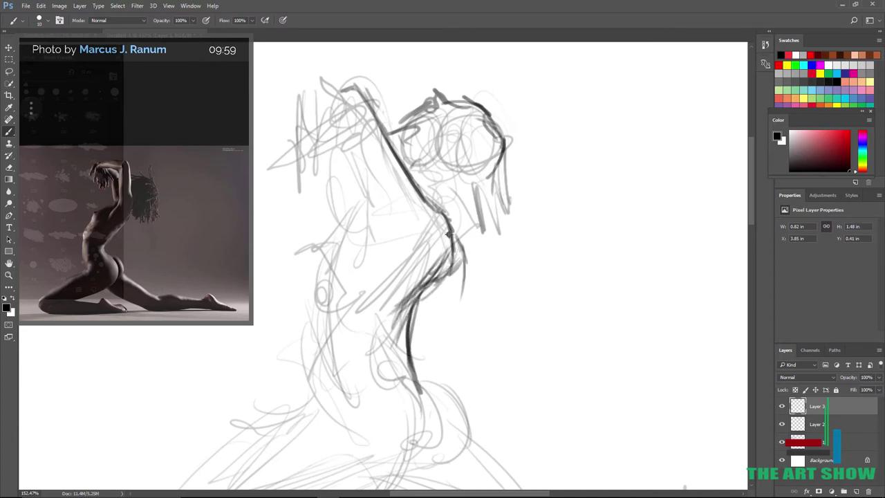
Draw the near upper arm's front edge and the far upper arm's outer edge.
{"action": "scroll", "coordinate": [425, 79], "scroll_direction": "up", "scroll_amount": 4}
{"action": "left_click_drag", "start_coordinate": [375, 252], "coordinate": [394, 308]}
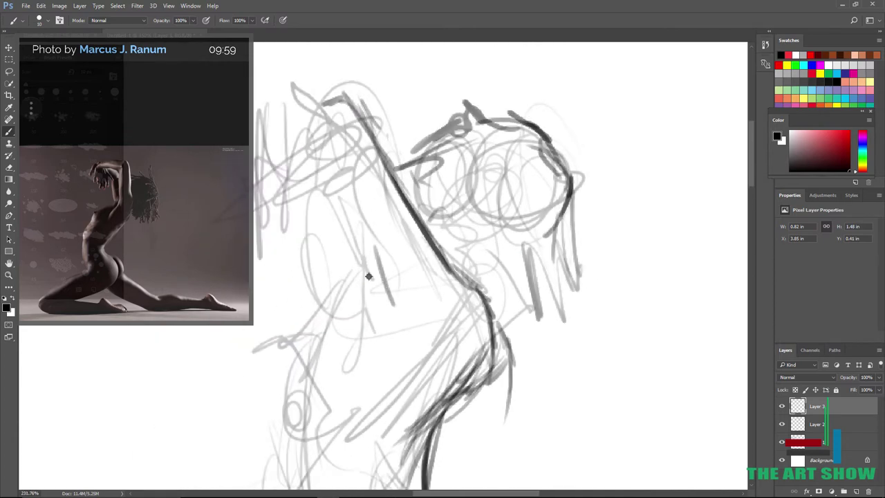
{"action": "left_click_drag", "start_coordinate": [354, 200], "coordinate": [398, 318]}
{"action": "left_click_drag", "start_coordinate": [334, 149], "coordinate": [386, 290]}
{"action": "left_click_drag", "start_coordinate": [322, 132], "coordinate": [347, 188]}
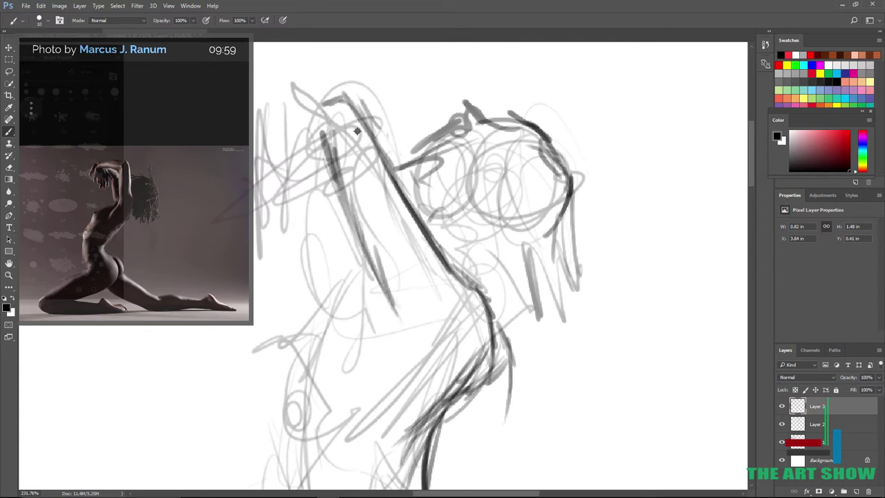
{"action": "left_click_drag", "start_coordinate": [296, 216], "coordinate": [341, 315]}
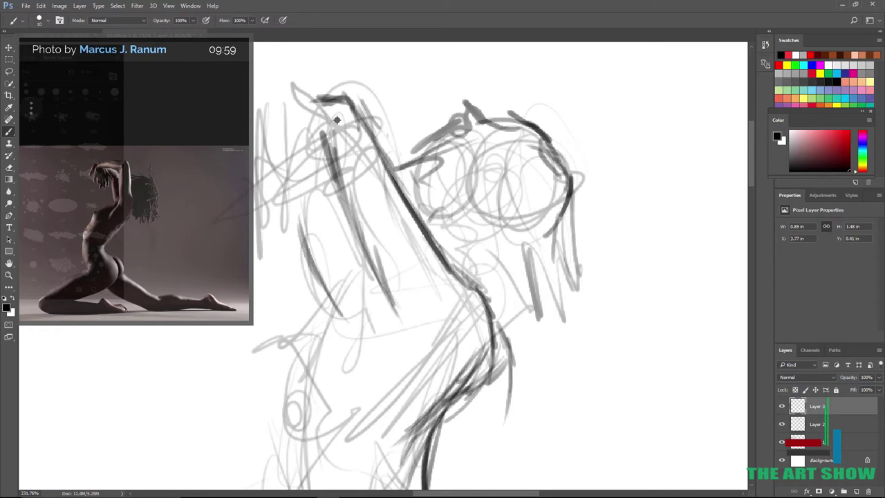
Draw the forearm's upper and lower edges from the bent elbow to the wrist.
{"action": "left_click_drag", "start_coordinate": [319, 282], "coordinate": [299, 167]}
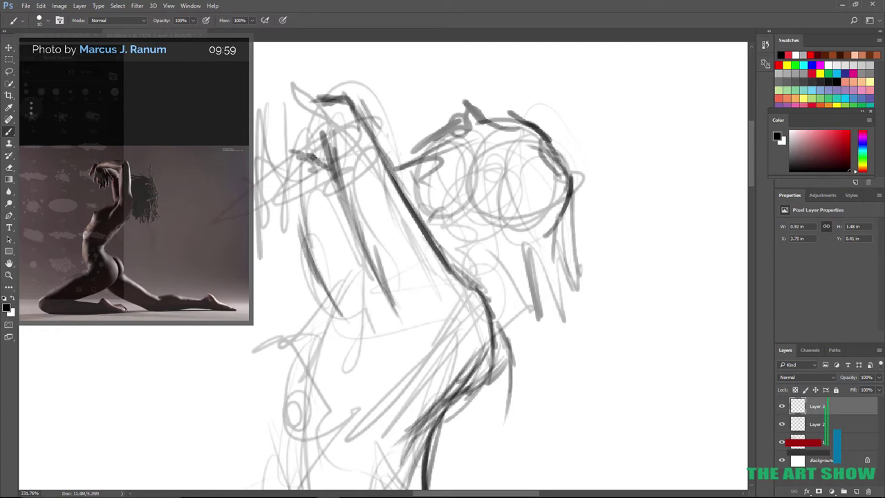
{"action": "left_click_drag", "start_coordinate": [309, 105], "coordinate": [257, 111]}
{"action": "left_click_drag", "start_coordinate": [322, 141], "coordinate": [234, 143]}
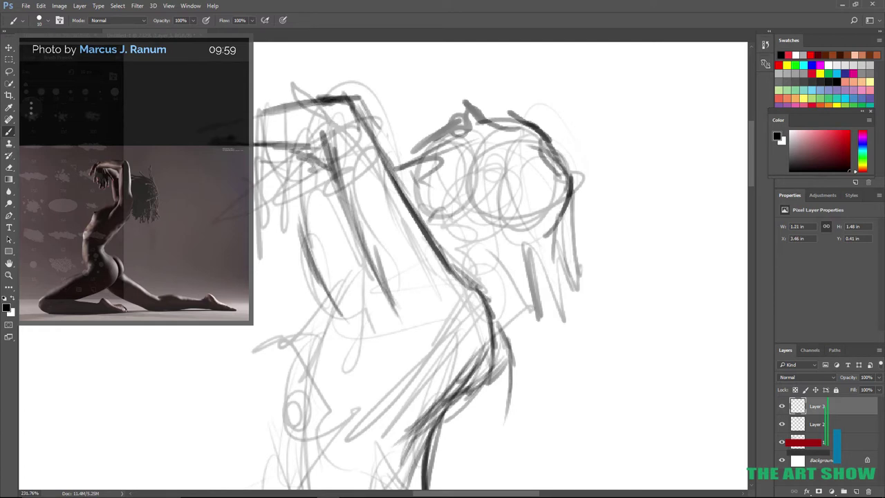
Draw the drooping hand at the forearm's end and hatch the hair strands hanging beneath it.
{"action": "scroll", "coordinate": [292, 173], "scroll_direction": "up", "scroll_amount": 3}
{"action": "left_click_drag", "start_coordinate": [106, 153], "coordinate": [244, 201]}
{"action": "mouse_move", "coordinate": [309, 169]}
{"action": "left_mouse_down"}
{"action": "mouse_move", "coordinate": [344, 215]}
{"action": "mouse_move", "coordinate": [344, 276]}
{"action": "mouse_move", "coordinate": [295, 179]}
{"action": "left_mouse_up"}
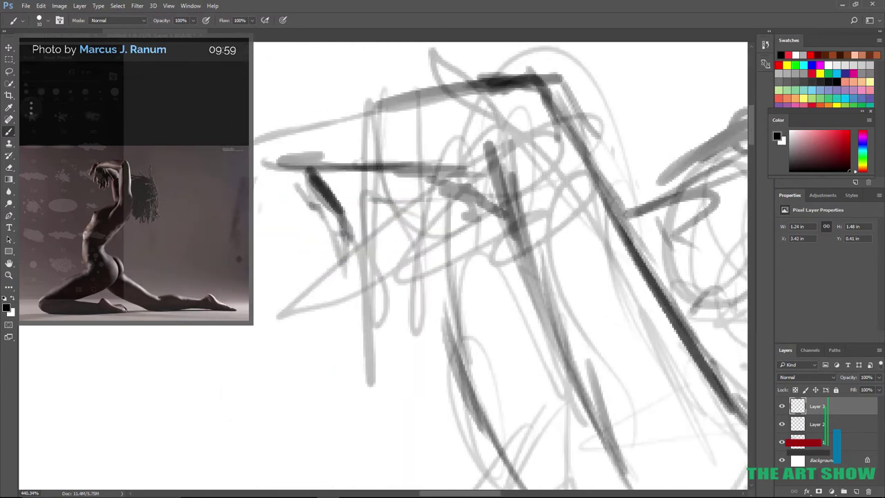
{"action": "mouse_move", "coordinate": [257, 212]}
{"action": "left_mouse_down"}
{"action": "mouse_move", "coordinate": [279, 335]}
{"action": "mouse_move", "coordinate": [274, 213]}
{"action": "mouse_move", "coordinate": [299, 290]}
{"action": "mouse_move", "coordinate": [310, 290]}
{"action": "mouse_move", "coordinate": [317, 306]}
{"action": "mouse_move", "coordinate": [307, 192]}
{"action": "left_mouse_up"}
{"action": "mouse_move", "coordinate": [282, 138]}
{"action": "left_mouse_down"}
{"action": "mouse_move", "coordinate": [255, 173]}
{"action": "mouse_move", "coordinate": [232, 150]}
{"action": "mouse_move", "coordinate": [203, 249]}
{"action": "left_mouse_up"}
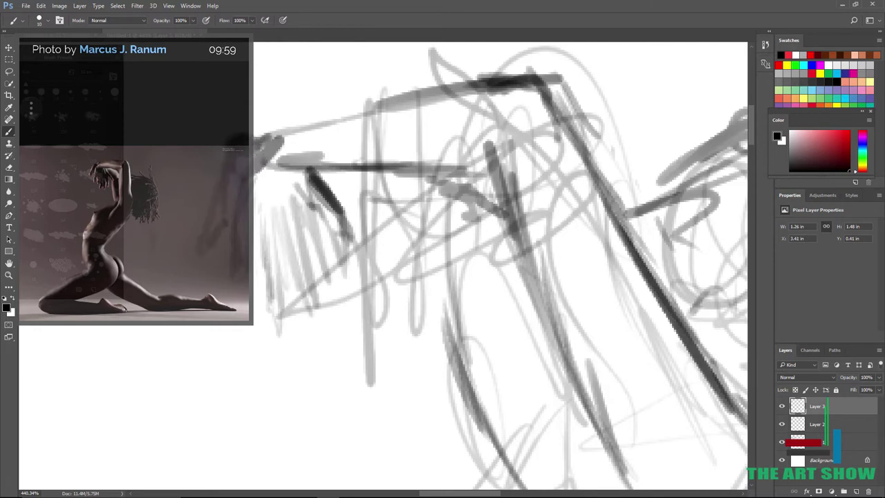
{"action": "mouse_move", "coordinate": [355, 216]}
{"action": "left_mouse_down"}
{"action": "mouse_move", "coordinate": [415, 254]}
{"action": "mouse_move", "coordinate": [477, 228]}
{"action": "mouse_move", "coordinate": [445, 263]}
{"action": "mouse_move", "coordinate": [484, 390]}
{"action": "left_mouse_up"}
Undo the first strokes on the far upper arm and redraw its front contour down to the chest.
{"action": "scroll", "coordinate": [524, 325], "scroll_direction": "down", "scroll_amount": 8}
{"action": "scroll", "coordinate": [524, 324], "scroll_direction": "up", "scroll_amount": 7}
{"action": "scroll", "coordinate": [524, 325], "scroll_direction": "down", "scroll_amount": 4}
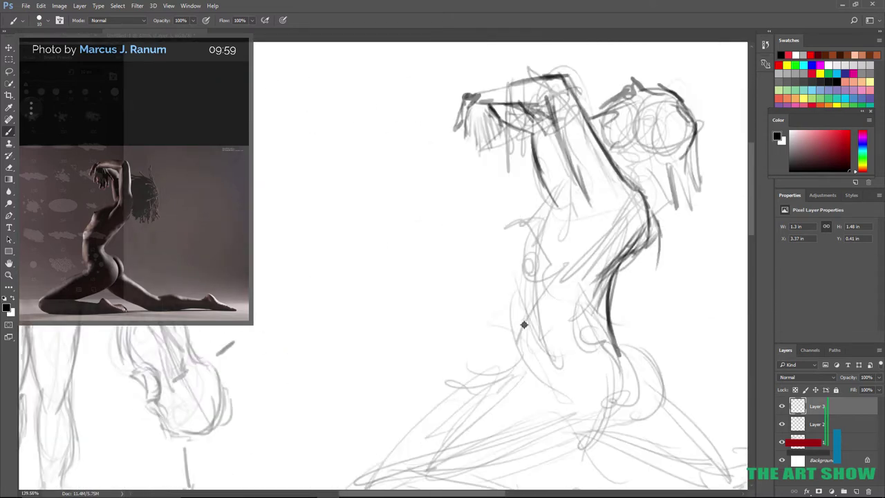
{"action": "scroll", "coordinate": [524, 325], "scroll_direction": "up", "scroll_amount": 4}
{"action": "left_click_drag", "start_coordinate": [335, 212], "coordinate": [395, 345]}
{"action": "key", "text": "ctrl+alt+z"}
{"action": "key", "text": "ctrl+alt+z"}
{"action": "key", "text": "ctrl+alt+z"}
{"action": "left_click_drag", "start_coordinate": [329, 189], "coordinate": [393, 347]}
{"action": "left_click_drag", "start_coordinate": [329, 185], "coordinate": [389, 365]}
Try a chest contour sloping from the armpit to the bust's tip and curving under it.
{"action": "mouse_move", "coordinate": [356, 243]}
{"action": "left_mouse_down"}
{"action": "mouse_move", "coordinate": [393, 381]}
{"action": "mouse_move", "coordinate": [453, 336]}
{"action": "mouse_move", "coordinate": [318, 407]}
{"action": "left_mouse_up"}
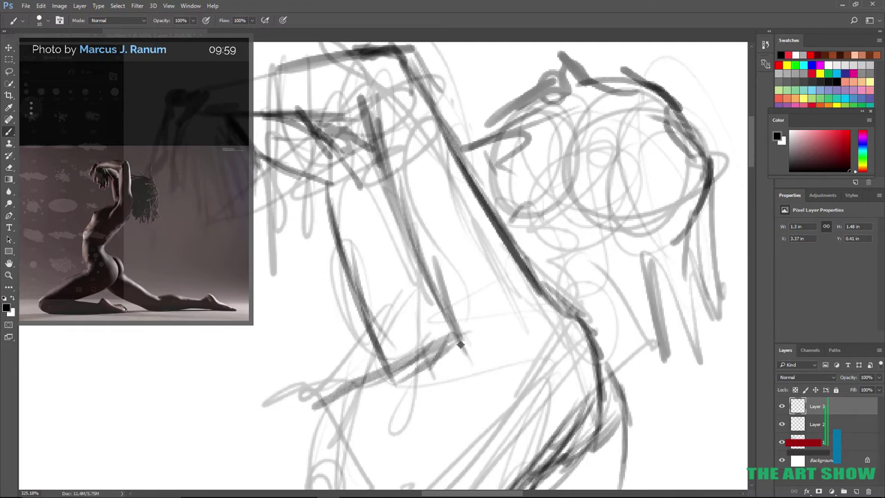
{"action": "left_click_drag", "start_coordinate": [470, 335], "coordinate": [320, 395]}
{"action": "scroll", "coordinate": [320, 395], "scroll_direction": "down", "scroll_amount": 6}
{"action": "scroll", "coordinate": [320, 396], "scroll_direction": "up", "scroll_amount": 7}
{"action": "mouse_move", "coordinate": [425, 143]}
{"action": "left_mouse_down"}
{"action": "mouse_move", "coordinate": [333, 199]}
{"action": "mouse_move", "coordinate": [316, 282]}
{"action": "left_mouse_up"}
{"action": "left_click_drag", "start_coordinate": [339, 190], "coordinate": [309, 289]}
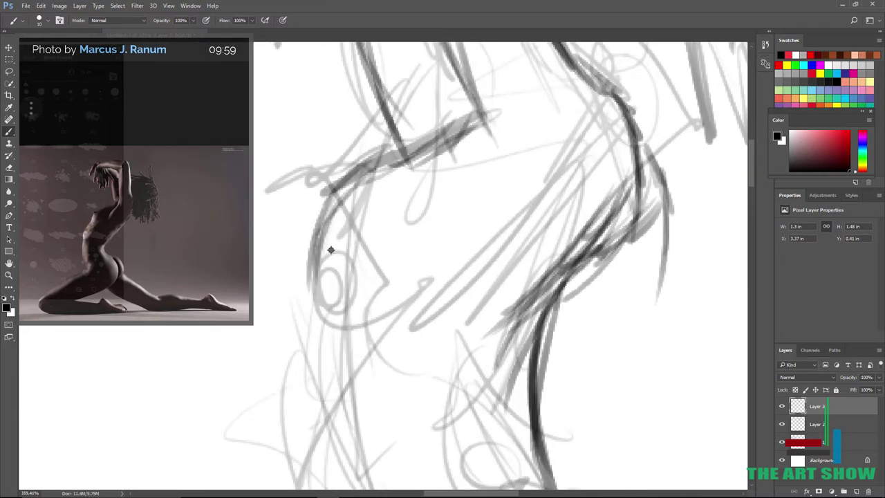
{"action": "mouse_move", "coordinate": [316, 234]}
{"action": "left_mouse_down"}
{"action": "mouse_move", "coordinate": [310, 246]}
{"action": "mouse_move", "coordinate": [305, 239]}
{"action": "left_mouse_up"}
{"action": "left_click_drag", "start_coordinate": [336, 202], "coordinate": [314, 248]}
{"action": "left_click_drag", "start_coordinate": [456, 103], "coordinate": [316, 291]}
{"action": "left_click_drag", "start_coordinate": [317, 242], "coordinate": [321, 337]}
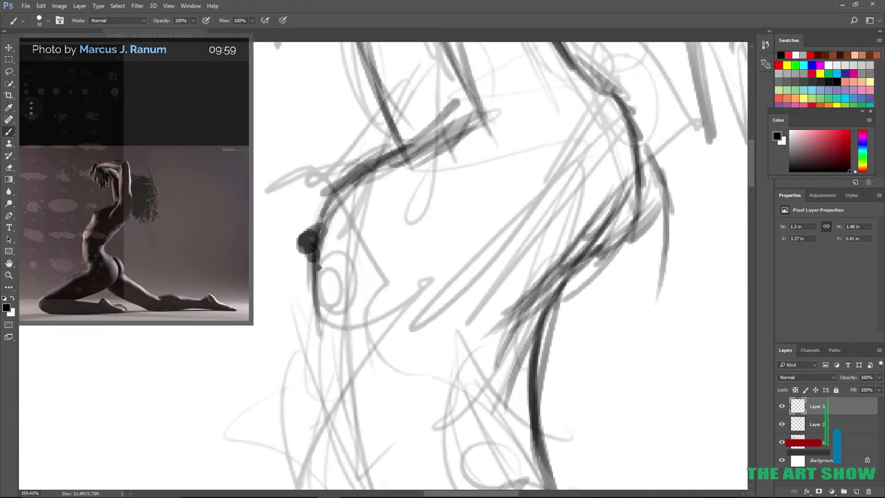
Draw the front ribcage line down towards the waist and shade the side plane from the armpit to the ribs.
{"action": "left_click_drag", "start_coordinate": [317, 267], "coordinate": [341, 394]}
{"action": "left_click_drag", "start_coordinate": [339, 335], "coordinate": [351, 459]}
{"action": "left_click_drag", "start_coordinate": [408, 285], "coordinate": [391, 296]}
{"action": "left_click_drag", "start_coordinate": [484, 111], "coordinate": [456, 207]}
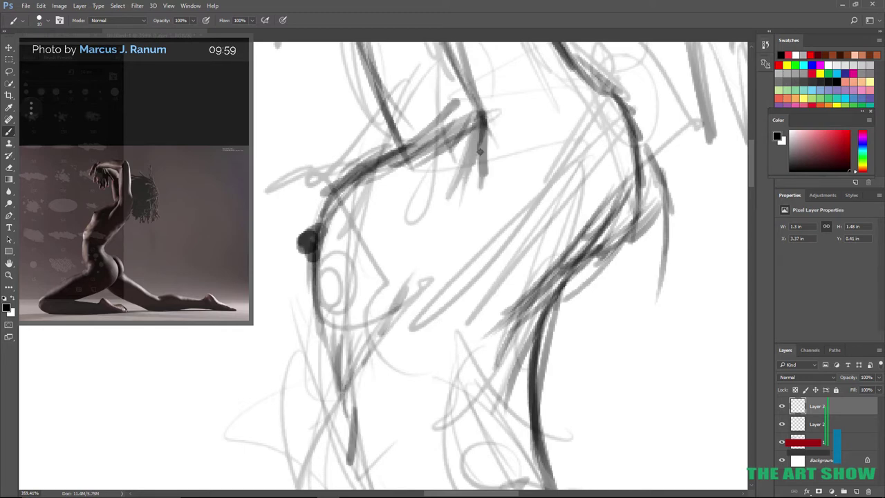
{"action": "mouse_move", "coordinate": [487, 135]}
{"action": "left_mouse_down"}
{"action": "mouse_move", "coordinate": [453, 239]}
{"action": "mouse_move", "coordinate": [417, 304]}
{"action": "left_mouse_up"}
{"action": "left_click_drag", "start_coordinate": [342, 325], "coordinate": [347, 482]}
{"action": "left_click_drag", "start_coordinate": [342, 395], "coordinate": [374, 287]}
{"action": "left_click_drag", "start_coordinate": [374, 329], "coordinate": [445, 174]}
{"action": "left_click_drag", "start_coordinate": [438, 185], "coordinate": [461, 116]}
{"action": "scroll", "coordinate": [459, 91], "scroll_direction": "down", "scroll_amount": 7}
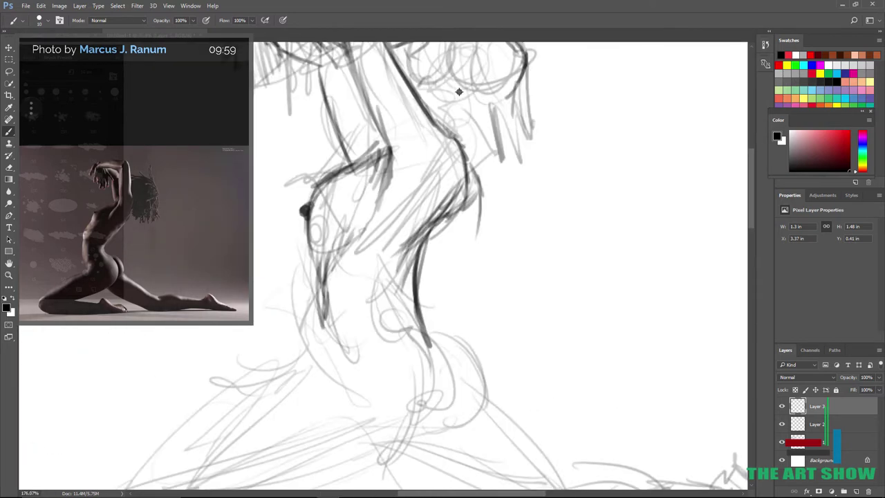
Remove the protruding chest contour and redraw the far arm's edge flowing into a flatter chest and ribcage line.
{"action": "scroll", "coordinate": [459, 91], "scroll_direction": "up", "scroll_amount": 2}
{"action": "mouse_move", "coordinate": [391, 209]}
{"action": "left_mouse_down"}
{"action": "mouse_move", "coordinate": [369, 249]}
{"action": "mouse_move", "coordinate": [423, 201]}
{"action": "left_mouse_up"}
{"action": "left_click_drag", "start_coordinate": [356, 93], "coordinate": [383, 196]}
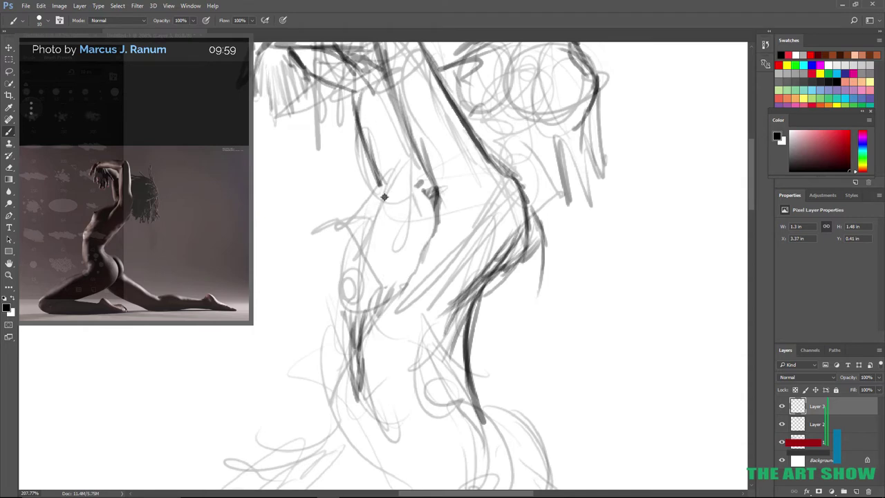
{"action": "left_click_drag", "start_coordinate": [361, 114], "coordinate": [387, 205]}
{"action": "mouse_move", "coordinate": [364, 141]}
{"action": "left_mouse_down"}
{"action": "mouse_move", "coordinate": [390, 220]}
{"action": "mouse_move", "coordinate": [351, 318]}
{"action": "left_mouse_up"}
{"action": "left_click_drag", "start_coordinate": [370, 232], "coordinate": [355, 409]}
{"action": "left_click_drag", "start_coordinate": [423, 207], "coordinate": [361, 415]}
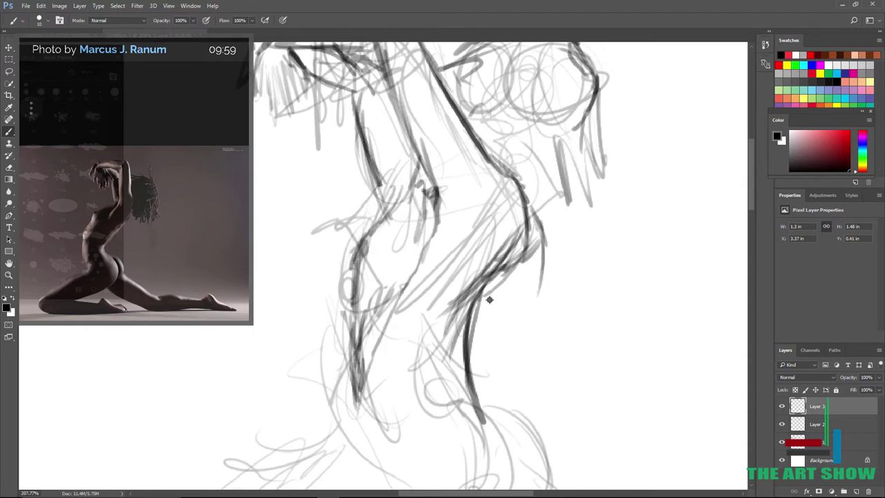
Reinforce the lower back's curve down to the top of the buttocks.
{"action": "left_click_drag", "start_coordinate": [490, 299], "coordinate": [481, 419]}
{"action": "scroll", "coordinate": [467, 434], "scroll_direction": "down", "scroll_amount": 9}
{"action": "scroll", "coordinate": [466, 435], "scroll_direction": "up", "scroll_amount": 10}
{"action": "scroll", "coordinate": [466, 435], "scroll_direction": "up", "scroll_amount": 2}
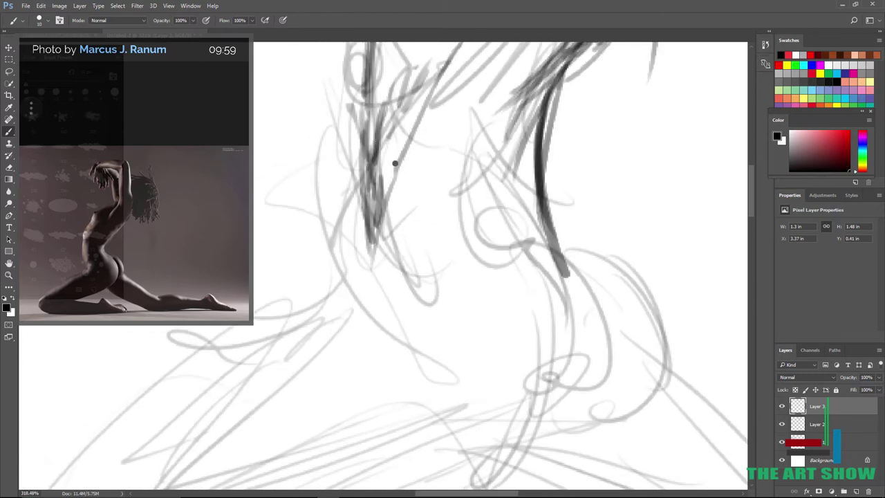
Extend the belly line down to the hip and draw the kneeling thigh's upper contour out to the knee.
{"action": "left_click_drag", "start_coordinate": [387, 145], "coordinate": [415, 287]}
{"action": "left_click_drag", "start_coordinate": [374, 180], "coordinate": [427, 319]}
{"action": "left_click_drag", "start_coordinate": [400, 278], "coordinate": [353, 336]}
{"action": "left_click_drag", "start_coordinate": [399, 286], "coordinate": [234, 386]}
{"action": "left_click_drag", "start_coordinate": [380, 292], "coordinate": [107, 472]}
Draw the underside of the folded shin from the knee towards the foot.
{"action": "scroll", "coordinate": [93, 466], "scroll_direction": "down", "scroll_amount": 4}
{"action": "mouse_move", "coordinate": [370, 214]}
{"action": "left_mouse_down"}
{"action": "mouse_move", "coordinate": [262, 286]}
{"action": "mouse_move", "coordinate": [215, 366]}
{"action": "mouse_move", "coordinate": [215, 411]}
{"action": "mouse_move", "coordinate": [291, 403]}
{"action": "mouse_move", "coordinate": [364, 442]}
{"action": "mouse_move", "coordinate": [483, 435]}
{"action": "mouse_move", "coordinate": [513, 419]}
{"action": "left_mouse_up"}
{"action": "scroll", "coordinate": [513, 419], "scroll_direction": "down", "scroll_amount": 5}
{"action": "scroll", "coordinate": [552, 214], "scroll_direction": "up", "scroll_amount": 3}
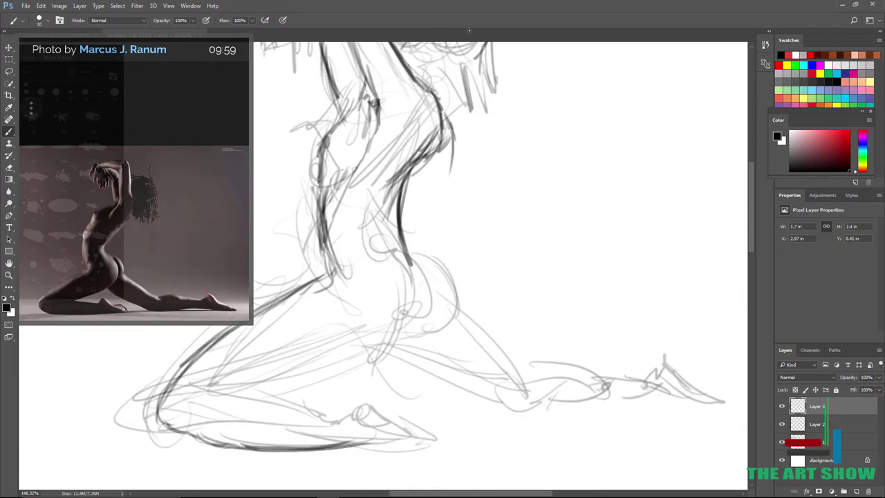
Lighten the heavy lower back line and redraw it flowing into the outer curve of the buttocks.
{"action": "mouse_move", "coordinate": [439, 112]}
{"action": "left_mouse_down"}
{"action": "mouse_move", "coordinate": [397, 239]}
{"action": "mouse_move", "coordinate": [407, 241]}
{"action": "left_mouse_up"}
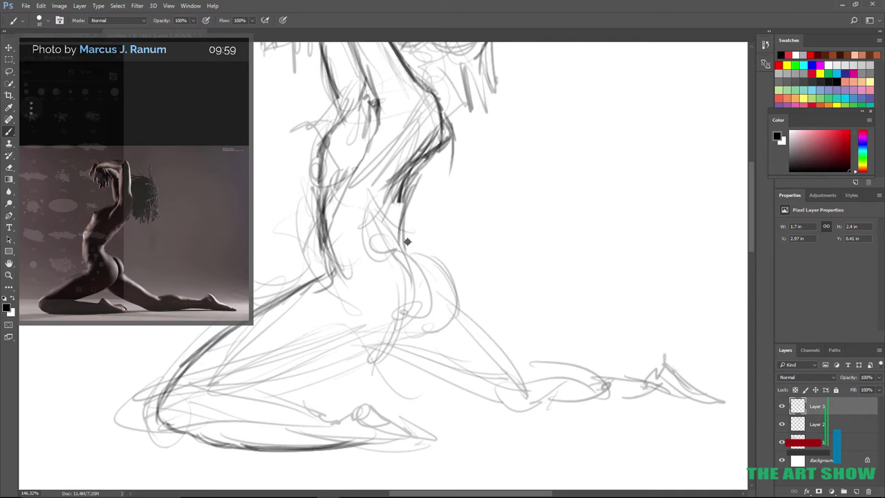
{"action": "scroll", "coordinate": [418, 217], "scroll_direction": "up", "scroll_amount": 3}
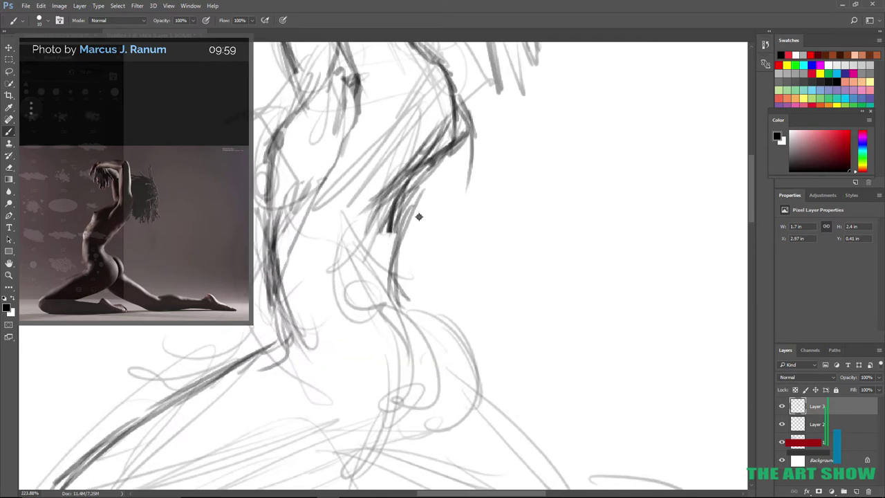
{"action": "key", "text": "ctrl+z"}
{"action": "mouse_move", "coordinate": [397, 235]}
{"action": "left_mouse_down"}
{"action": "mouse_move", "coordinate": [405, 289]}
{"action": "mouse_move", "coordinate": [474, 361]}
{"action": "mouse_move", "coordinate": [476, 418]}
{"action": "mouse_move", "coordinate": [453, 452]}
{"action": "left_mouse_up"}
{"action": "scroll", "coordinate": [436, 456], "scroll_direction": "down", "scroll_amount": 4}
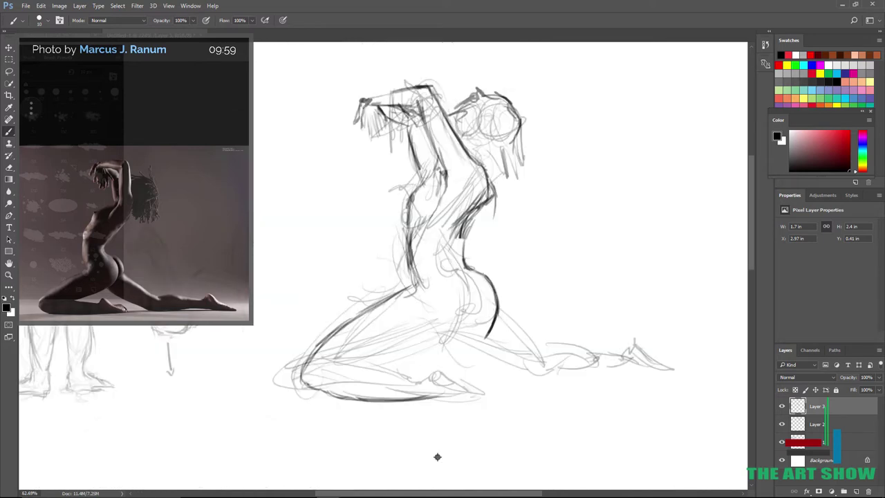
Draw the near buttock's inner curve sweeping forward into the underside of the kneeling thigh.
{"action": "scroll", "coordinate": [437, 456], "scroll_direction": "up", "scroll_amount": 3}
{"action": "mouse_move", "coordinate": [424, 196]}
{"action": "left_mouse_down"}
{"action": "mouse_move", "coordinate": [434, 284]}
{"action": "mouse_move", "coordinate": [415, 293]}
{"action": "left_mouse_up"}
{"action": "left_click_drag", "start_coordinate": [430, 264], "coordinate": [361, 308]}
{"action": "left_click_drag", "start_coordinate": [430, 232], "coordinate": [361, 314]}
{"action": "left_click_drag", "start_coordinate": [414, 275], "coordinate": [250, 325]}
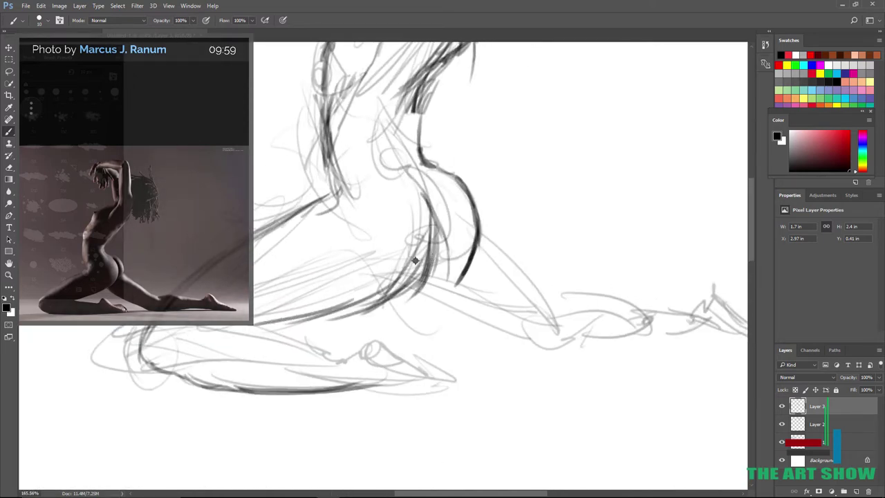
Draw the folded calf's upper contour and outline the kneeling leg's foot down to the toes.
{"action": "mouse_move", "coordinate": [418, 258]}
{"action": "left_mouse_down"}
{"action": "mouse_move", "coordinate": [254, 326]}
{"action": "mouse_move", "coordinate": [293, 349]}
{"action": "mouse_move", "coordinate": [366, 354]}
{"action": "mouse_move", "coordinate": [431, 376]}
{"action": "left_mouse_up"}
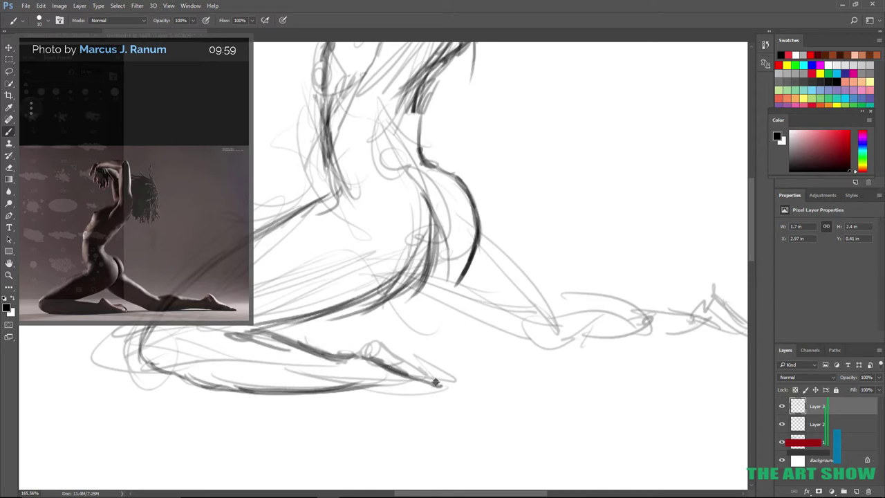
{"action": "left_click_drag", "start_coordinate": [369, 347], "coordinate": [443, 384]}
{"action": "left_click_drag", "start_coordinate": [397, 345], "coordinate": [466, 385]}
{"action": "left_click_drag", "start_coordinate": [459, 386], "coordinate": [388, 388]}
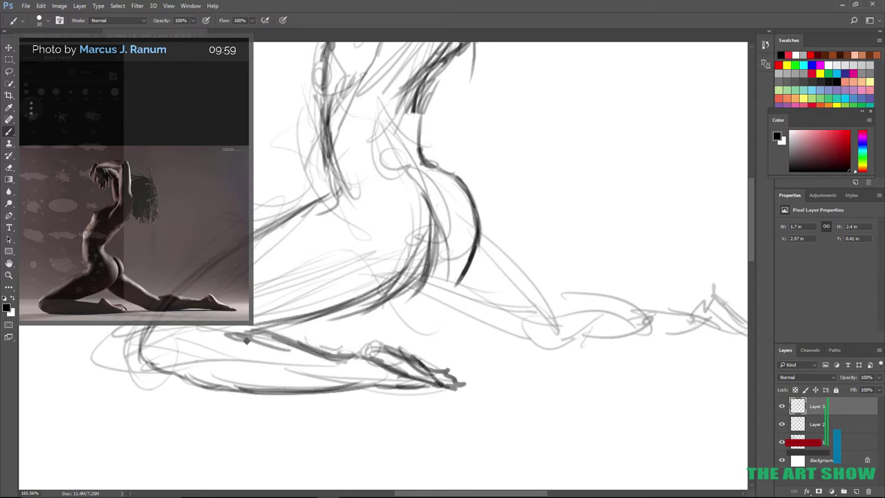
Reinforce the folded calf and the thigh's underside, and add a muscle line across the kneeling thigh.
{"action": "left_click_drag", "start_coordinate": [246, 338], "coordinate": [319, 346]}
{"action": "left_click_drag", "start_coordinate": [322, 308], "coordinate": [259, 335]}
{"action": "left_click_drag", "start_coordinate": [350, 293], "coordinate": [287, 328]}
{"action": "left_click_drag", "start_coordinate": [350, 247], "coordinate": [255, 278]}
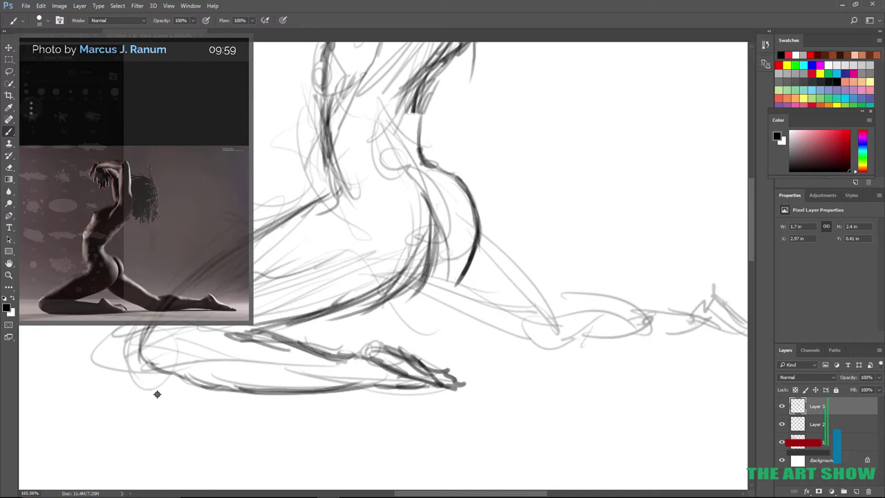
Draw the extended rear leg's upper and lower thigh contours down to the knee and start the shin's underside.
{"action": "scroll", "coordinate": [157, 394], "scroll_direction": "right", "scroll_amount": 3}
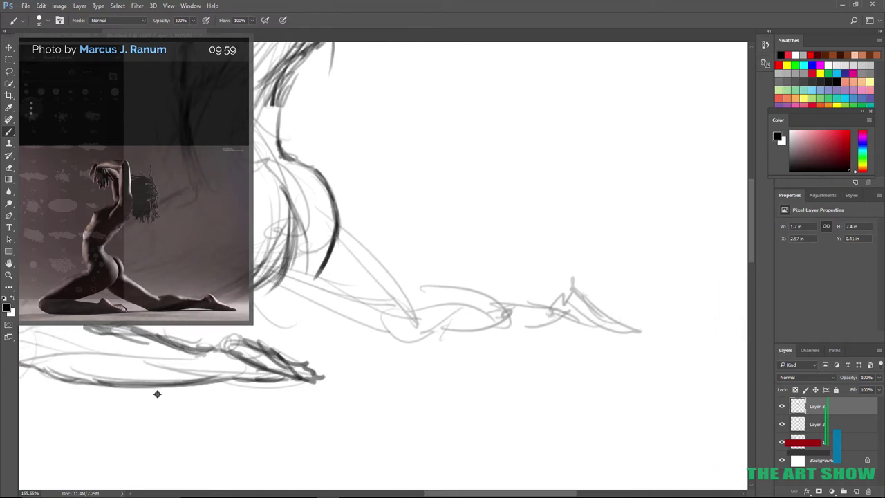
{"action": "left_click_drag", "start_coordinate": [286, 278], "coordinate": [336, 308]}
{"action": "left_click_drag", "start_coordinate": [279, 286], "coordinate": [339, 313]}
{"action": "mouse_move", "coordinate": [339, 234]}
{"action": "left_mouse_down"}
{"action": "mouse_move", "coordinate": [405, 288]}
{"action": "mouse_move", "coordinate": [421, 322]}
{"action": "left_mouse_up"}
{"action": "left_click_drag", "start_coordinate": [284, 282], "coordinate": [448, 359]}
{"action": "left_click_drag", "start_coordinate": [500, 319], "coordinate": [430, 347]}
Draw the rear leg's calf contour to the ankle and the heel sloping down to the toes.
{"action": "scroll", "coordinate": [430, 347], "scroll_direction": "up", "scroll_amount": 3}
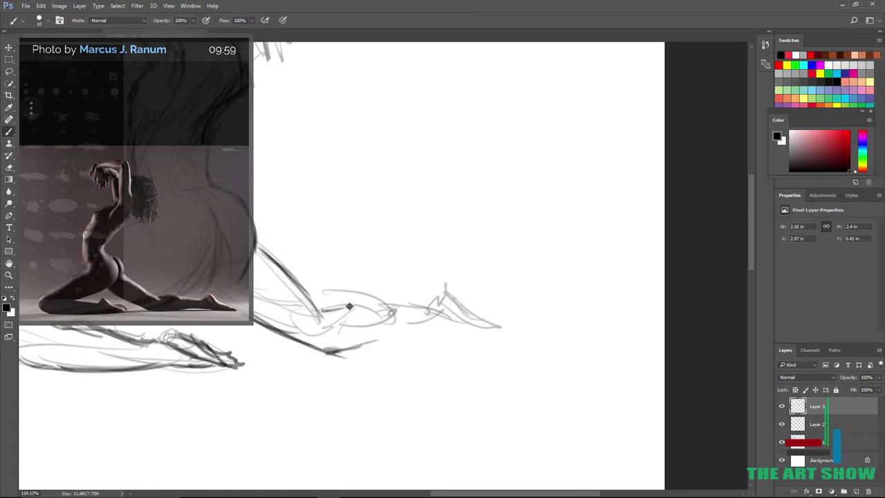
{"action": "left_click_drag", "start_coordinate": [349, 306], "coordinate": [398, 311]}
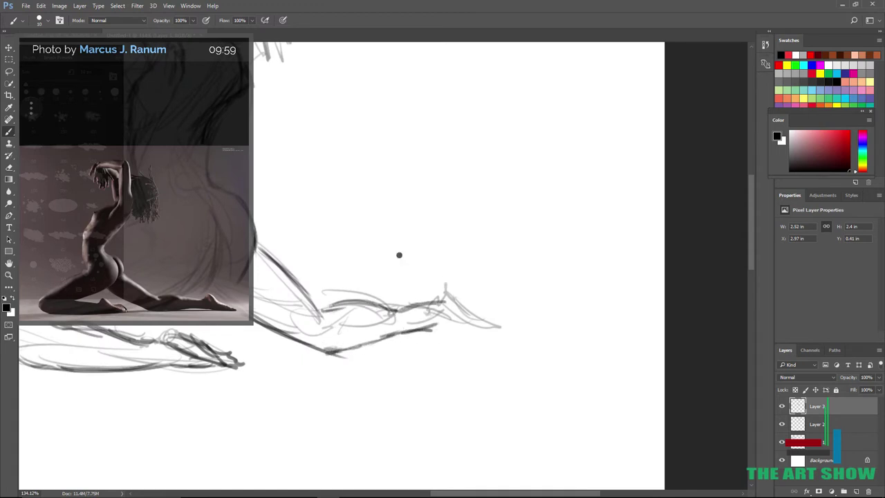
{"action": "left_click_drag", "start_coordinate": [471, 297], "coordinate": [506, 337]}
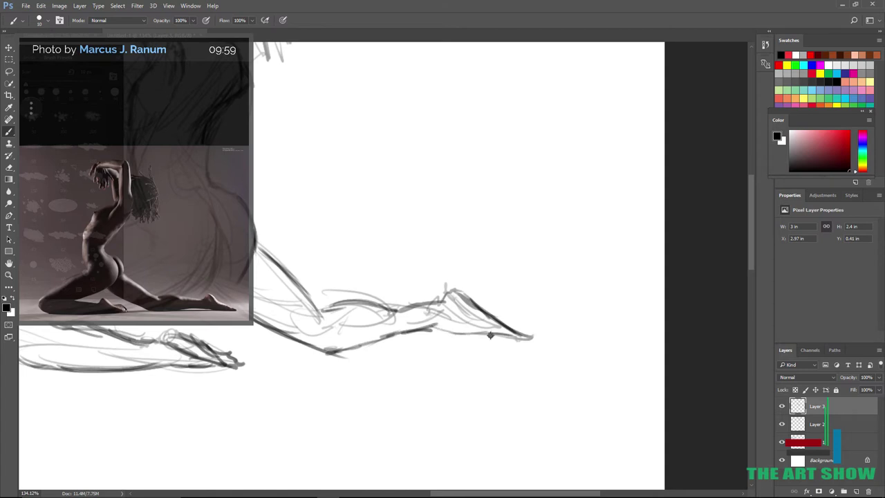
Lay in ground lines beneath the rear leg and reinforce its shin, foot and calf contours.
{"action": "left_click_drag", "start_coordinate": [413, 339], "coordinate": [536, 339]}
{"action": "mouse_move", "coordinate": [421, 344]}
{"action": "left_mouse_down"}
{"action": "mouse_move", "coordinate": [519, 357]}
{"action": "mouse_move", "coordinate": [506, 354]}
{"action": "mouse_move", "coordinate": [592, 353]}
{"action": "left_mouse_up"}
{"action": "mouse_move", "coordinate": [432, 332]}
{"action": "left_mouse_down"}
{"action": "mouse_move", "coordinate": [398, 347]}
{"action": "mouse_move", "coordinate": [461, 332]}
{"action": "left_mouse_up"}
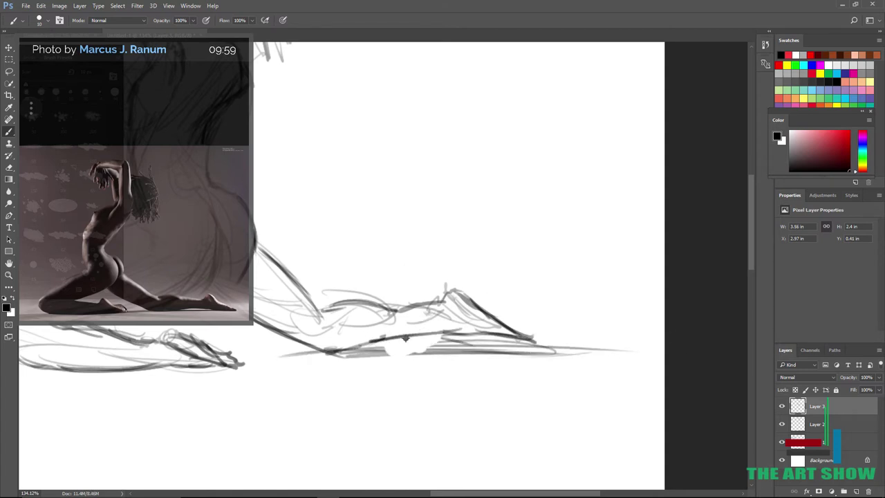
{"action": "left_click_drag", "start_coordinate": [328, 355], "coordinate": [439, 334]}
{"action": "left_click_drag", "start_coordinate": [442, 335], "coordinate": [556, 341]}
{"action": "left_click_drag", "start_coordinate": [446, 300], "coordinate": [335, 308]}
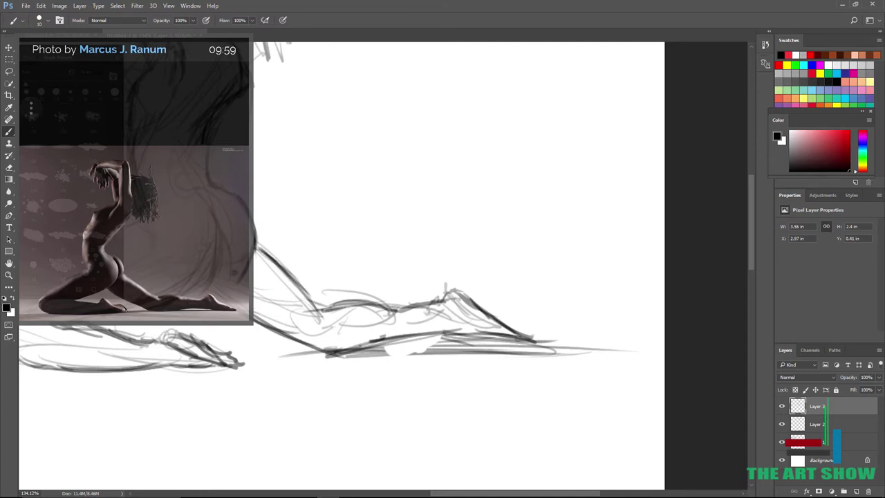
Add muscle lines along the kneeling thigh and redraw its underside curving up into the buttock.
{"action": "scroll", "coordinate": [429, 228], "scroll_direction": "down", "scroll_amount": 10}
{"action": "scroll", "coordinate": [436, 214], "scroll_direction": "up", "scroll_amount": 10}
{"action": "mouse_move", "coordinate": [409, 338]}
{"action": "left_mouse_down"}
{"action": "mouse_move", "coordinate": [371, 315]}
{"action": "mouse_move", "coordinate": [404, 337]}
{"action": "mouse_move", "coordinate": [318, 346]}
{"action": "left_mouse_up"}
{"action": "key", "text": "ctrl+z"}
{"action": "left_click_drag", "start_coordinate": [352, 261], "coordinate": [402, 233]}
{"action": "left_click_drag", "start_coordinate": [408, 225], "coordinate": [314, 274]}
{"action": "left_click_drag", "start_coordinate": [407, 208], "coordinate": [374, 262]}
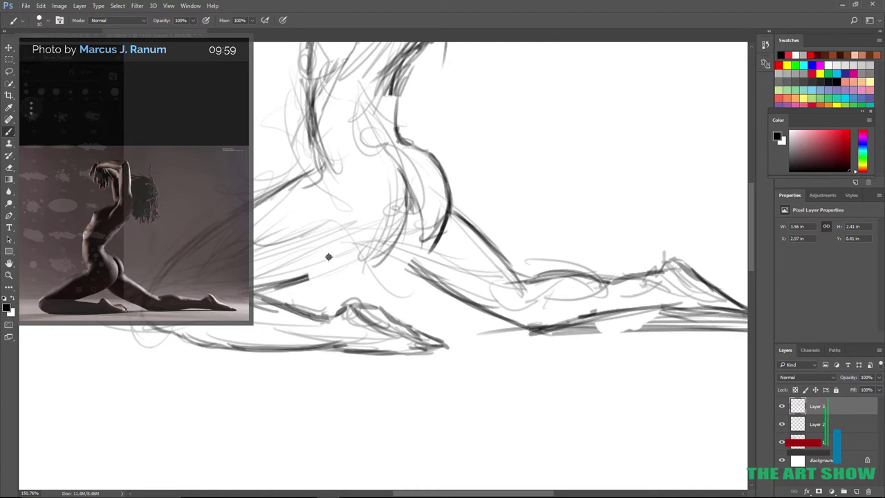
{"action": "mouse_move", "coordinate": [406, 223]}
{"action": "left_mouse_down"}
{"action": "mouse_move", "coordinate": [347, 270]}
{"action": "mouse_move", "coordinate": [274, 287]}
{"action": "left_mouse_up"}
Redraw the rear thigh's underside with stronger strokes from the crotch to the knee.
{"action": "left_click_drag", "start_coordinate": [381, 258], "coordinate": [530, 329]}
{"action": "mouse_move", "coordinate": [411, 267]}
{"action": "left_mouse_down"}
{"action": "mouse_move", "coordinate": [447, 282]}
{"action": "mouse_move", "coordinate": [478, 314]}
{"action": "left_mouse_up"}
{"action": "left_click_drag", "start_coordinate": [409, 282], "coordinate": [488, 318]}
{"action": "left_click_drag", "start_coordinate": [436, 291], "coordinate": [533, 335]}
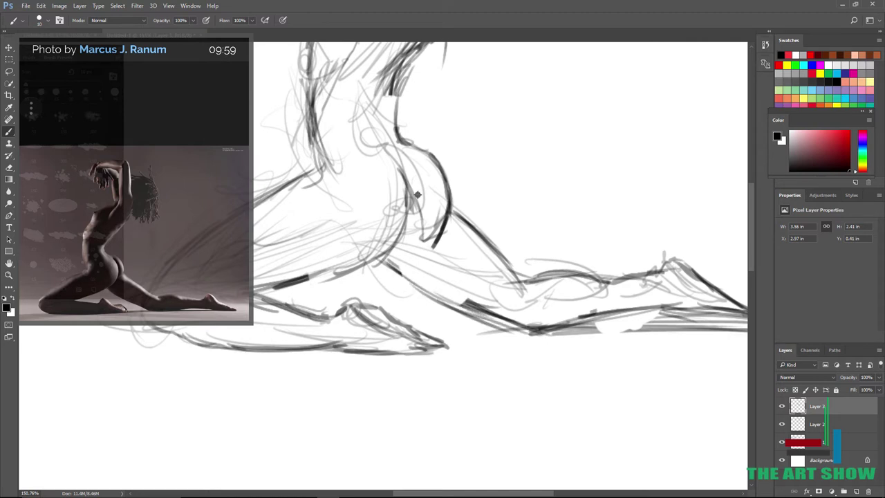
Remove the lower back line and redraw it as a tighter curve into the buttocks.
{"action": "key", "text": "ctrl+z"}
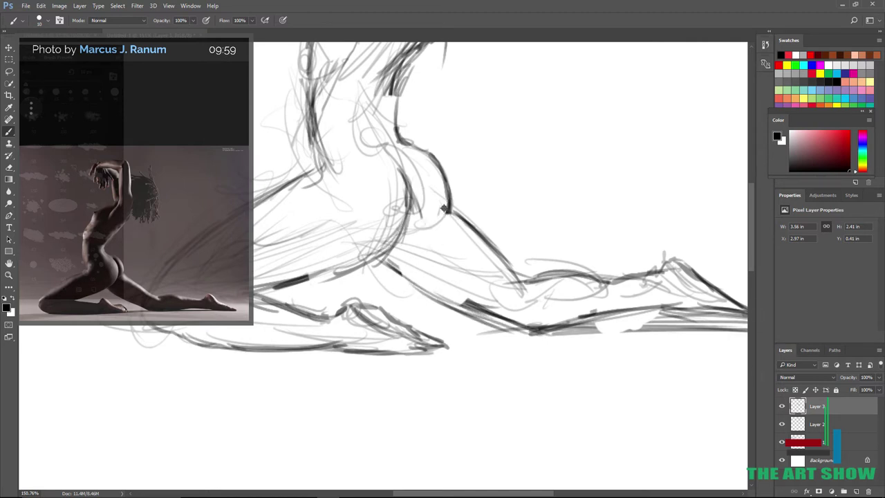
{"action": "key", "text": "ctrl+z"}
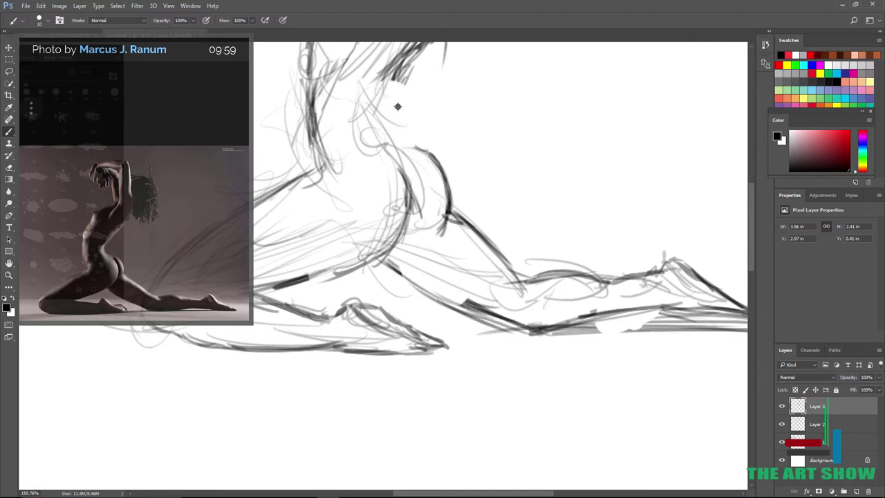
{"action": "left_click_drag", "start_coordinate": [409, 103], "coordinate": [445, 220]}
{"action": "key", "text": "ctrl+0"}
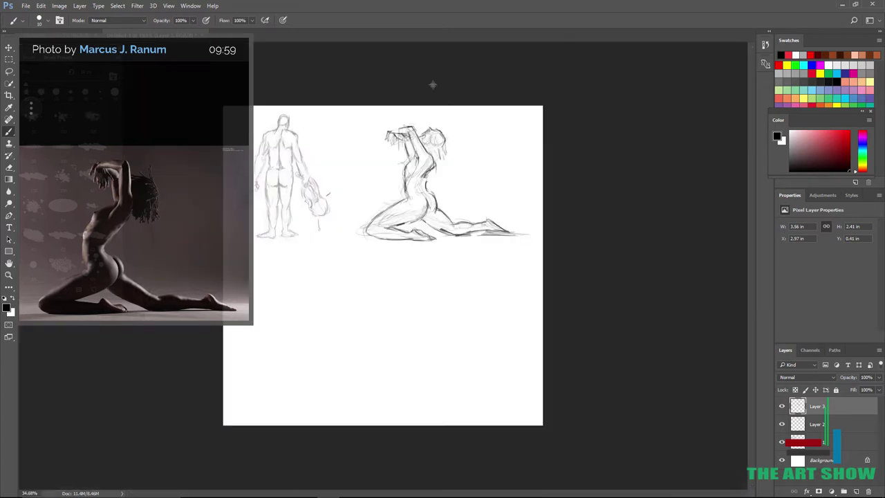
Reinforce the kneeling thigh's upper contour and add a short accent to the hair strands below the hands.
{"action": "scroll", "coordinate": [432, 85], "scroll_direction": "up", "scroll_amount": 10}
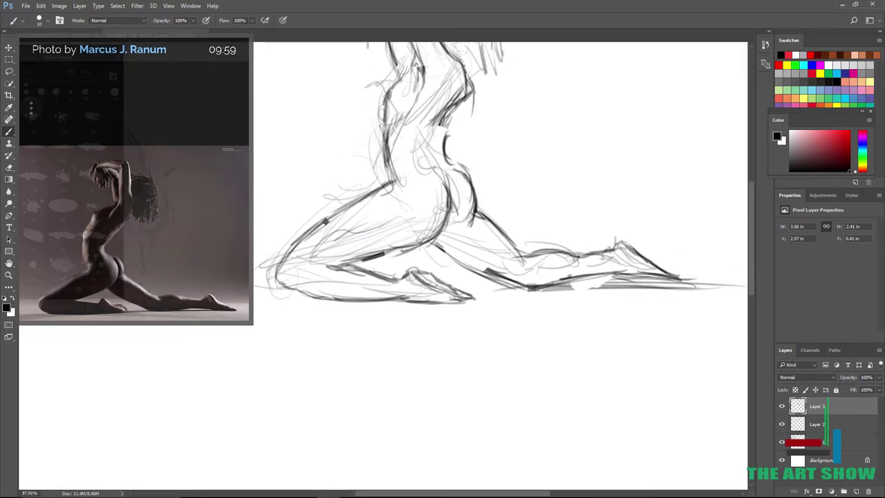
{"action": "left_click_drag", "start_coordinate": [325, 221], "coordinate": [293, 252]}
{"action": "key", "text": "ctrl+0"}
{"action": "scroll", "coordinate": [275, 293], "scroll_direction": "up", "scroll_amount": 10}
{"action": "left_click_drag", "start_coordinate": [354, 175], "coordinate": [359, 185]}
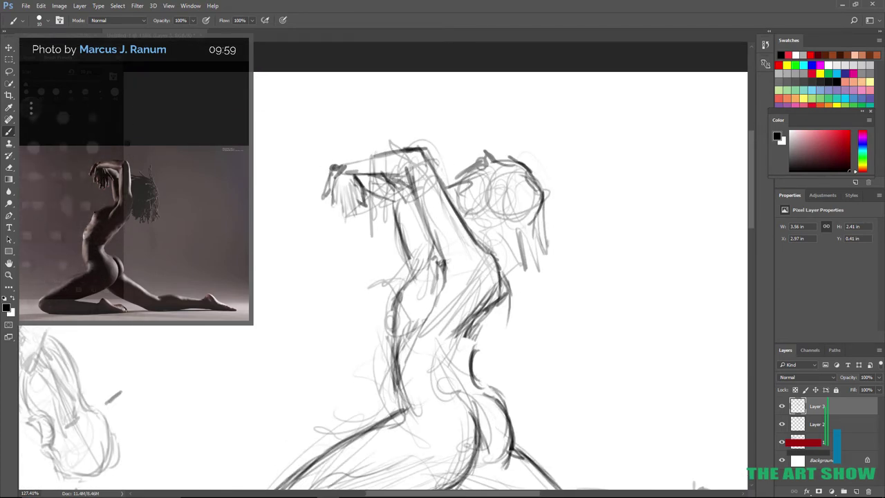
Enlarge the brush, pick a near-black colour and shade the near upper arm down to the shoulder blade.
{"action": "right_click", "coordinate": [326, 267]}
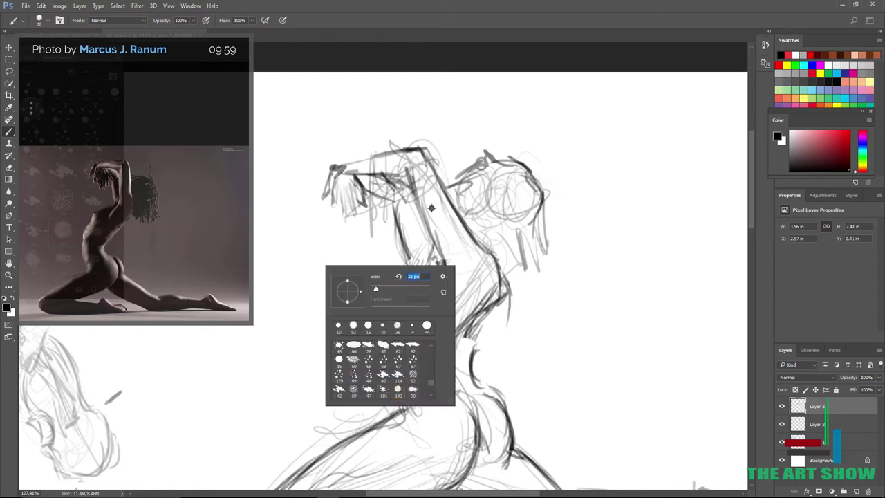
{"action": "left_click_drag", "start_coordinate": [822, 152], "coordinate": [837, 172]}
{"action": "mouse_move", "coordinate": [468, 331]}
{"action": "left_mouse_down"}
{"action": "mouse_move", "coordinate": [489, 273]}
{"action": "mouse_move", "coordinate": [436, 200]}
{"action": "mouse_move", "coordinate": [460, 284]}
{"action": "mouse_move", "coordinate": [450, 342]}
{"action": "left_mouse_up"}
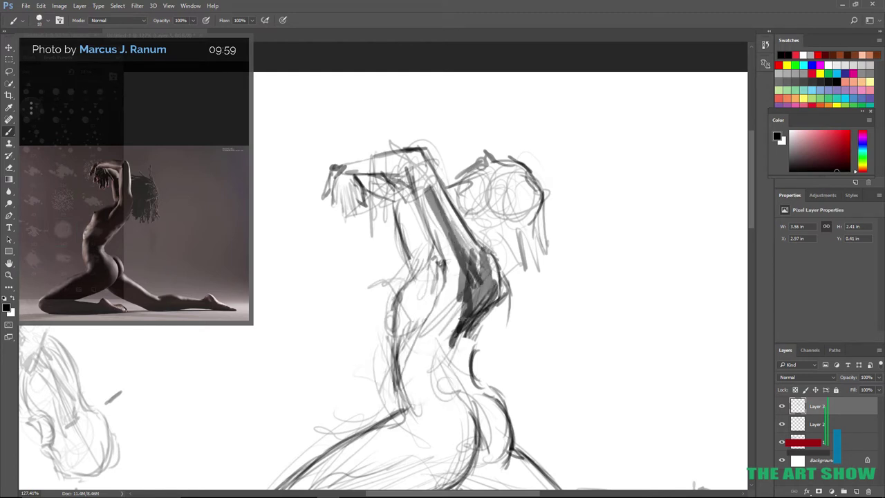
Shade the far upper arm and block in dark tone down the side of the torso to the hip.
{"action": "mouse_move", "coordinate": [430, 296]}
{"action": "left_mouse_down"}
{"action": "mouse_move", "coordinate": [405, 335]}
{"action": "mouse_move", "coordinate": [411, 387]}
{"action": "mouse_move", "coordinate": [432, 377]}
{"action": "mouse_move", "coordinate": [401, 387]}
{"action": "mouse_move", "coordinate": [423, 332]}
{"action": "mouse_move", "coordinate": [434, 422]}
{"action": "mouse_move", "coordinate": [445, 314]}
{"action": "mouse_move", "coordinate": [434, 345]}
{"action": "left_mouse_up"}
{"action": "left_click_drag", "start_coordinate": [434, 346], "coordinate": [437, 282]}
{"action": "mouse_move", "coordinate": [424, 221]}
{"action": "left_mouse_down"}
{"action": "mouse_move", "coordinate": [401, 187]}
{"action": "mouse_move", "coordinate": [436, 207]}
{"action": "mouse_move", "coordinate": [427, 322]}
{"action": "mouse_move", "coordinate": [434, 443]}
{"action": "mouse_move", "coordinate": [448, 380]}
{"action": "mouse_move", "coordinate": [450, 479]}
{"action": "left_mouse_up"}
{"action": "scroll", "coordinate": [449, 479], "scroll_direction": "down", "scroll_amount": 5}
{"action": "scroll", "coordinate": [449, 478], "scroll_direction": "up", "scroll_amount": 2}
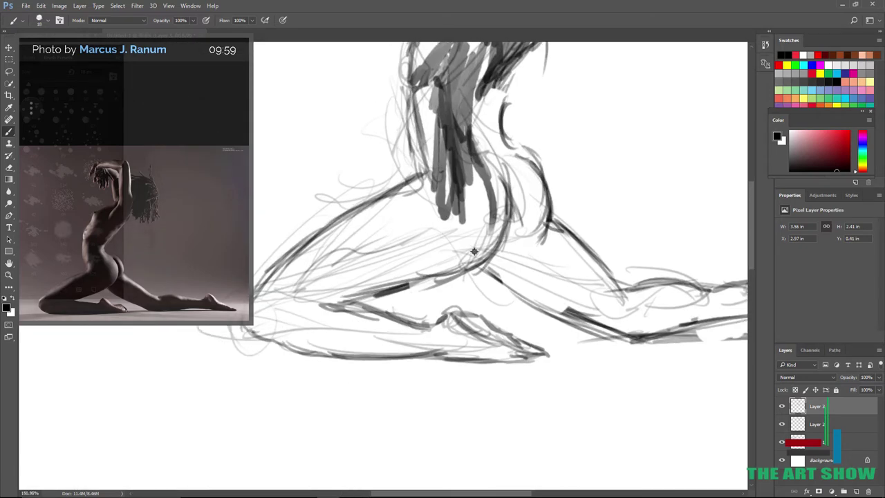
Shade the kneeling thigh and folded calf with a textured brush and clear the dark tone from the torso.
{"action": "left_click_drag", "start_coordinate": [467, 248], "coordinate": [373, 268]}
{"action": "mouse_move", "coordinate": [443, 245]}
{"action": "left_mouse_down"}
{"action": "mouse_move", "coordinate": [399, 215]}
{"action": "mouse_move", "coordinate": [330, 320]}
{"action": "mouse_move", "coordinate": [440, 328]}
{"action": "left_mouse_up"}
{"action": "scroll", "coordinate": [534, 258], "scroll_direction": "down", "scroll_amount": 8}
{"action": "scroll", "coordinate": [533, 258], "scroll_direction": "up", "scroll_amount": 3}
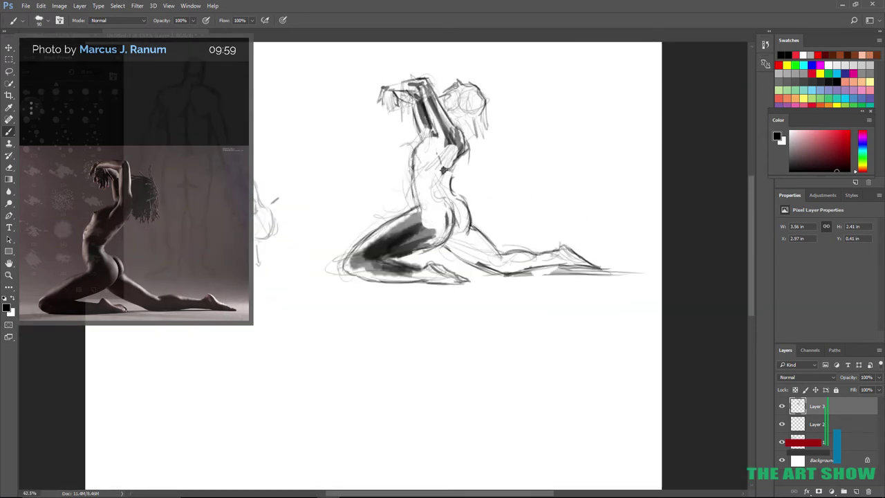
Set the brush size to 26 px and shade the side plane from the armpit across the ribcage.
{"action": "right_click", "coordinate": [512, 209]}
{"action": "left_click_drag", "start_coordinate": [553, 223], "coordinate": [554, 224]}
{"action": "left_click", "coordinate": [575, 168]}
{"action": "scroll", "coordinate": [515, 147], "scroll_direction": "up", "scroll_amount": 4}
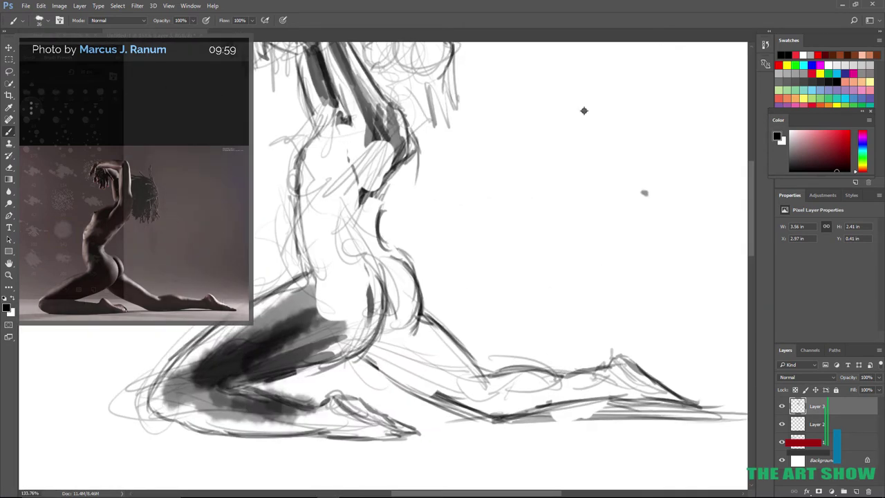
{"action": "mouse_move", "coordinate": [379, 167]}
{"action": "left_mouse_down"}
{"action": "mouse_move", "coordinate": [341, 239]}
{"action": "mouse_move", "coordinate": [378, 137]}
{"action": "mouse_move", "coordinate": [350, 219]}
{"action": "left_mouse_up"}
{"action": "left_click_drag", "start_coordinate": [346, 135], "coordinate": [304, 208]}
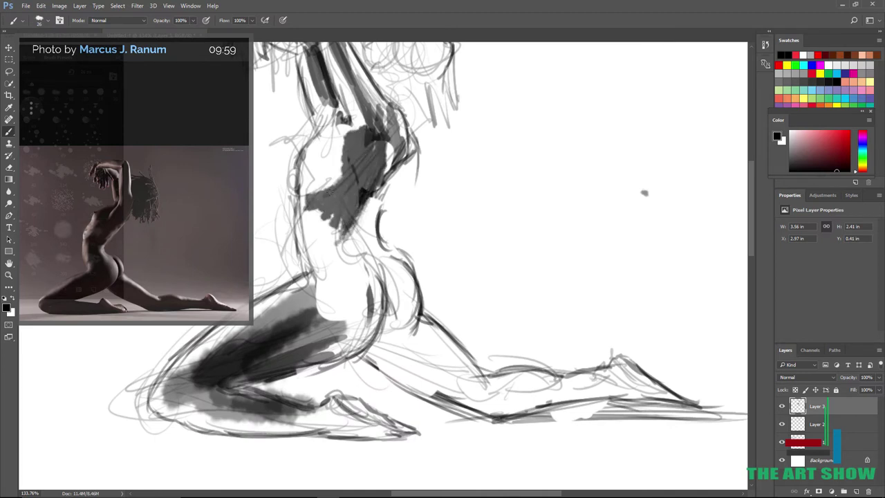
Extend the torso shading down the waist and hip to the underside of the near buttock.
{"action": "mouse_move", "coordinate": [325, 121]}
{"action": "left_mouse_down"}
{"action": "mouse_move", "coordinate": [324, 232]}
{"action": "mouse_move", "coordinate": [353, 269]}
{"action": "left_mouse_up"}
{"action": "left_click_drag", "start_coordinate": [346, 214], "coordinate": [392, 313]}
{"action": "mouse_move", "coordinate": [373, 280]}
{"action": "left_mouse_down"}
{"action": "mouse_move", "coordinate": [338, 346]}
{"action": "mouse_move", "coordinate": [311, 363]}
{"action": "left_mouse_up"}
Shade the rear thigh darkly along its underside and tone the outer buttock.
{"action": "mouse_move", "coordinate": [379, 349]}
{"action": "left_mouse_down"}
{"action": "mouse_move", "coordinate": [436, 394]}
{"action": "mouse_move", "coordinate": [497, 418]}
{"action": "left_mouse_up"}
{"action": "mouse_move", "coordinate": [459, 387]}
{"action": "left_mouse_down"}
{"action": "mouse_move", "coordinate": [390, 334]}
{"action": "mouse_move", "coordinate": [423, 358]}
{"action": "left_mouse_up"}
{"action": "left_click_drag", "start_coordinate": [417, 333], "coordinate": [410, 280]}
{"action": "scroll", "coordinate": [412, 281], "scroll_direction": "down", "scroll_amount": 5}
{"action": "scroll", "coordinate": [412, 282], "scroll_direction": "up", "scroll_amount": 5}
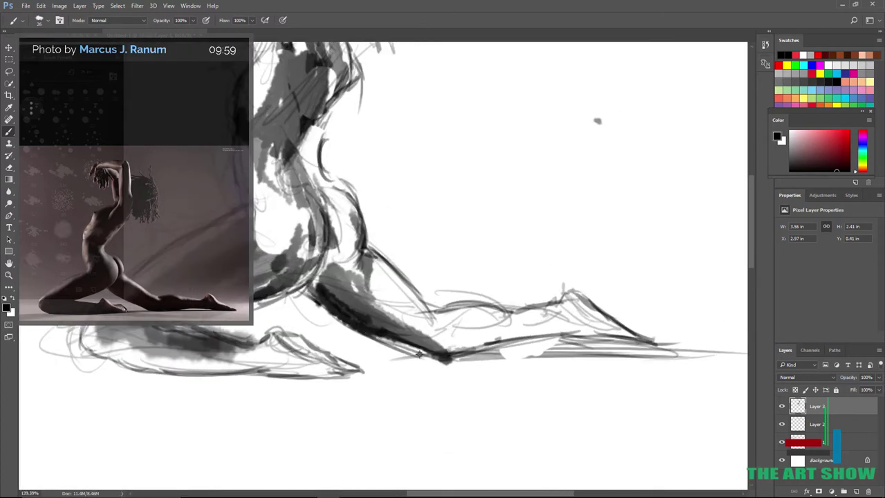
Shade the rear leg's calf and foot along the lower edge from the knee to the toes.
{"action": "mouse_move", "coordinate": [446, 351]}
{"action": "left_mouse_down"}
{"action": "mouse_move", "coordinate": [596, 321]}
{"action": "mouse_move", "coordinate": [656, 337]}
{"action": "left_mouse_up"}
{"action": "left_click_drag", "start_coordinate": [634, 329], "coordinate": [425, 343]}
{"action": "left_click_drag", "start_coordinate": [618, 337], "coordinate": [538, 339]}
{"action": "scroll", "coordinate": [592, 306], "scroll_direction": "down", "scroll_amount": 6}
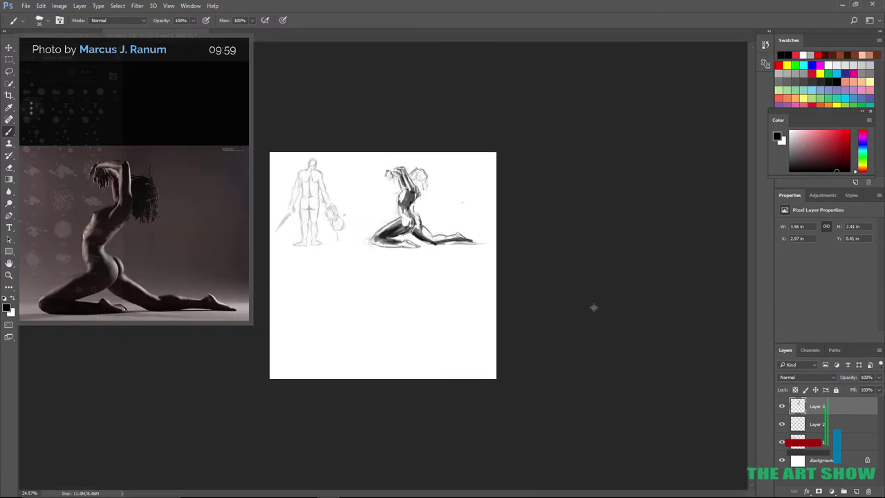
Shade the kneeling leg's foot and add dark strands to the hanging hair.
{"action": "scroll", "coordinate": [394, 237], "scroll_direction": "up", "scroll_amount": 5}
{"action": "mouse_move", "coordinate": [356, 242]}
{"action": "left_mouse_down"}
{"action": "mouse_move", "coordinate": [504, 264]}
{"action": "mouse_move", "coordinate": [490, 258]}
{"action": "left_mouse_up"}
{"action": "scroll", "coordinate": [523, 293], "scroll_direction": "down", "scroll_amount": 6}
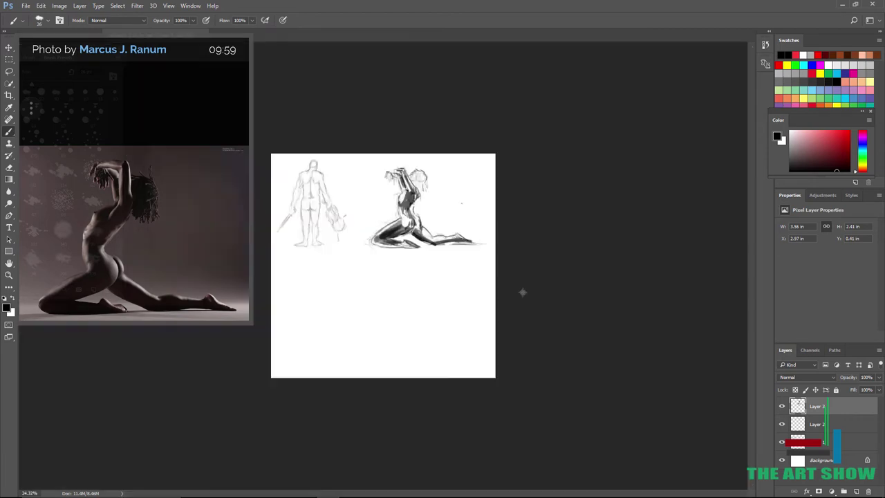
{"action": "scroll", "coordinate": [523, 292], "scroll_direction": "up", "scroll_amount": 4}
{"action": "left_click_drag", "start_coordinate": [464, 203], "coordinate": [469, 222]}
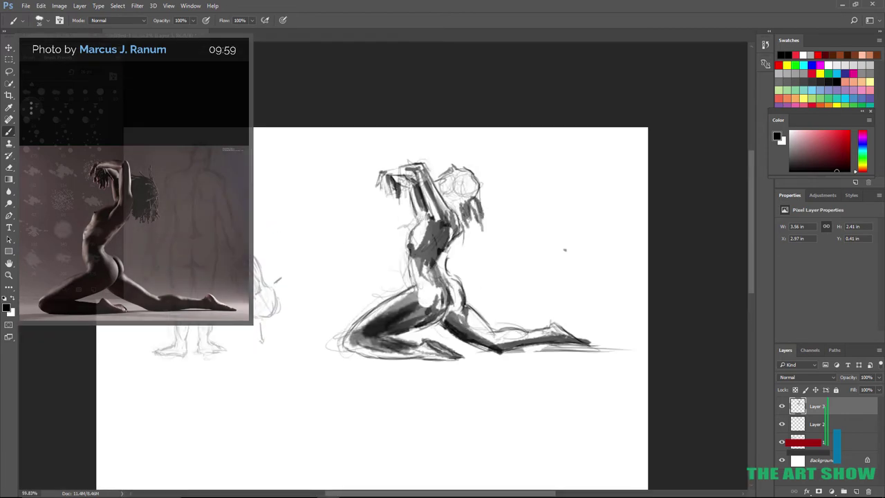
Shade along the lower back's edge and strengthen the front contour of the chest and belly.
{"action": "scroll", "coordinate": [408, 244], "scroll_direction": "down", "scroll_amount": 4}
{"action": "scroll", "coordinate": [409, 245], "scroll_direction": "up", "scroll_amount": 8}
{"action": "left_click_drag", "start_coordinate": [430, 113], "coordinate": [417, 175]}
{"action": "left_click_drag", "start_coordinate": [337, 131], "coordinate": [347, 217]}
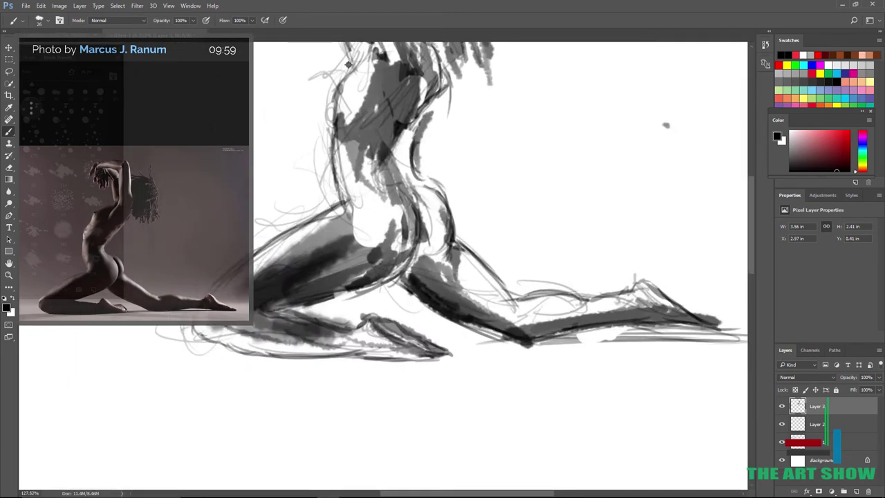
{"action": "left_click_drag", "start_coordinate": [348, 65], "coordinate": [344, 131]}
{"action": "scroll", "coordinate": [396, 43], "scroll_direction": "down", "scroll_amount": 8}
Merge Layer 3 down into Layer 2 and toggle the merged layer's visibility off and on.
{"action": "left_click", "coordinate": [41, 5]}
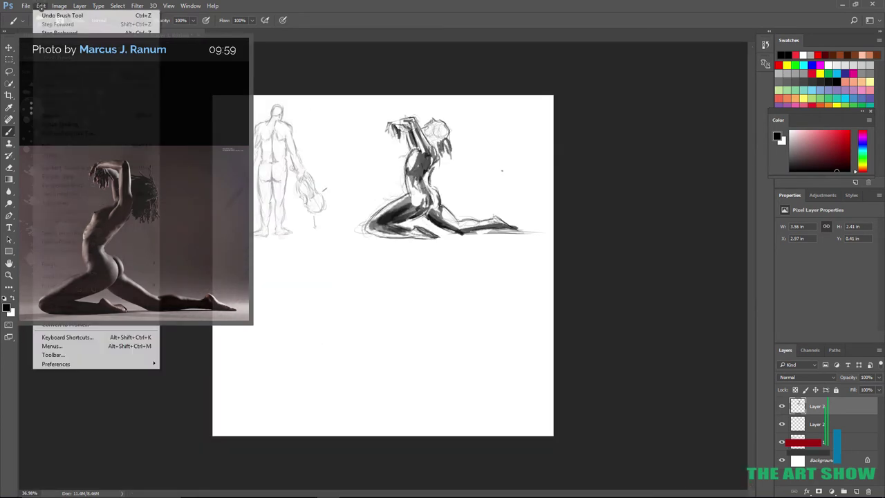
{"action": "right_click", "coordinate": [844, 408]}
{"action": "left_click", "coordinate": [772, 351]}
{"action": "left_click", "coordinate": [782, 407]}
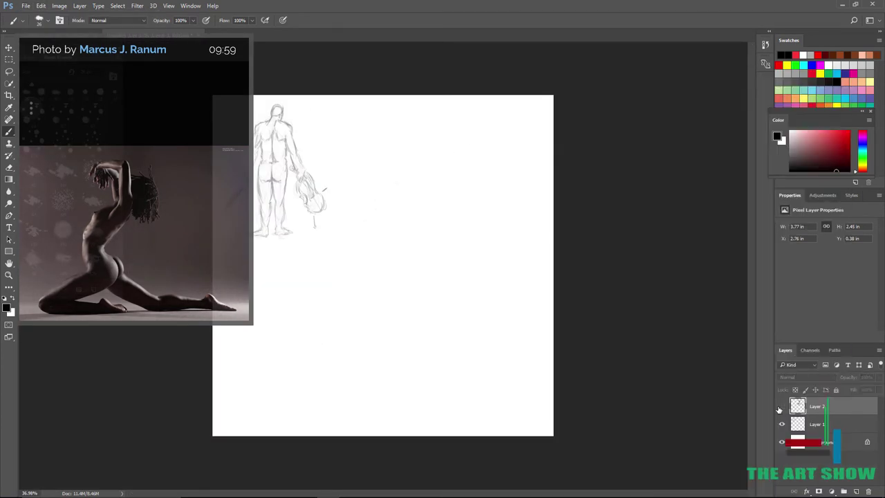
{"action": "left_click", "coordinate": [781, 406]}
{"action": "left_click", "coordinate": [42, 5]}
{"action": "left_click", "coordinate": [70, 185]}
{"action": "left_click", "coordinate": [138, 20]}
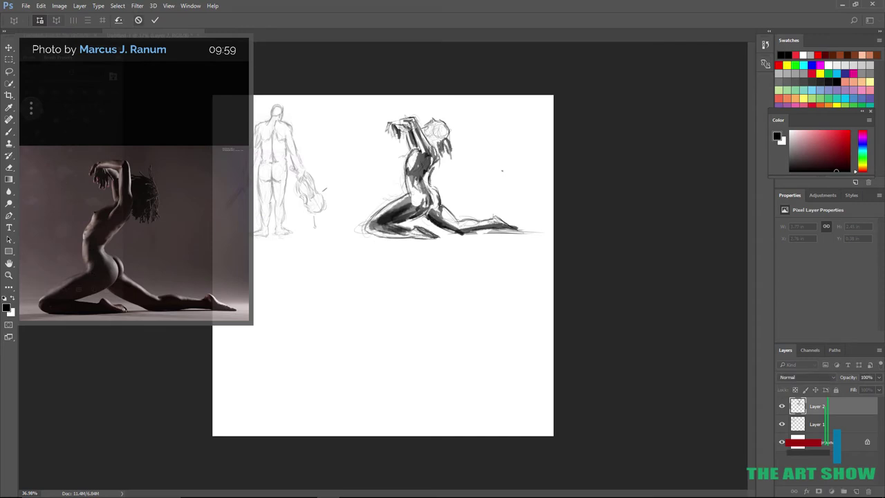
Scale the kneeling figure down to about 2.96 by 2.1 in and move it closer to the standing man.
{"action": "left_click", "coordinate": [154, 20]}
{"action": "left_click", "coordinate": [41, 6]}
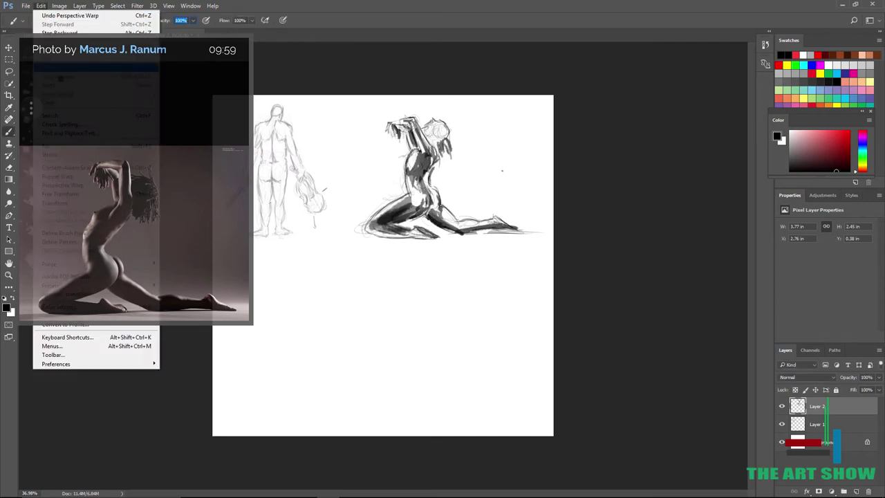
{"action": "left_click", "coordinate": [69, 194]}
{"action": "left_click_drag", "start_coordinate": [446, 159], "coordinate": [411, 161]}
{"action": "left_click_drag", "start_coordinate": [511, 117], "coordinate": [472, 132]}
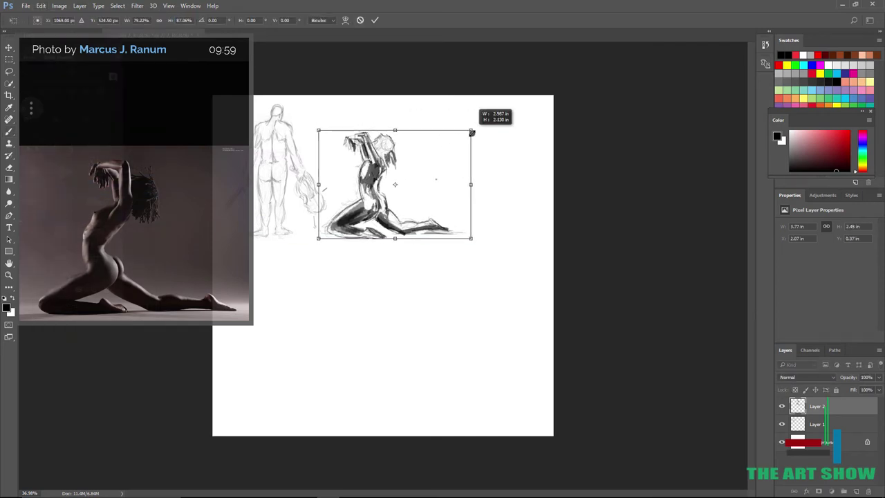
{"action": "mouse_move", "coordinate": [443, 170]}
{"action": "left_mouse_down"}
{"action": "mouse_move", "coordinate": [444, 143]}
{"action": "mouse_move", "coordinate": [446, 162]}
{"action": "left_mouse_up"}
{"action": "left_click_drag", "start_coordinate": [475, 123], "coordinate": [476, 119]}
{"action": "left_click_drag", "start_coordinate": [448, 139], "coordinate": [473, 121]}
{"action": "left_click", "coordinate": [376, 22]}
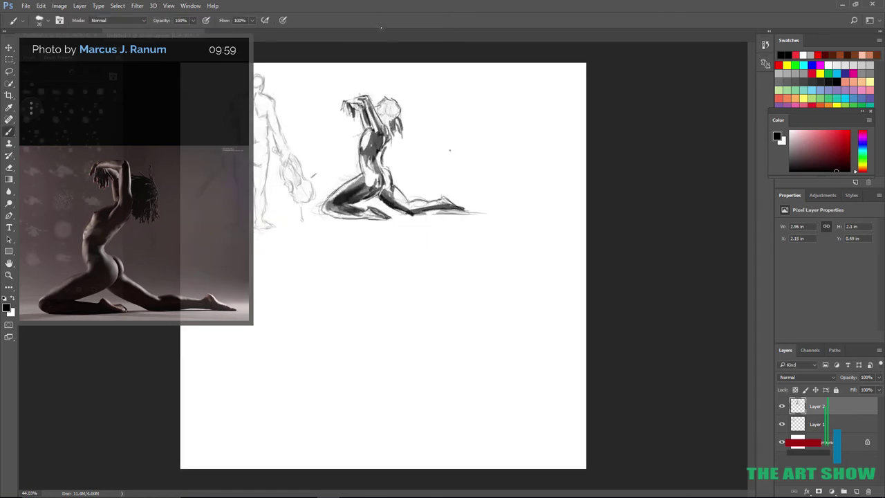
{"action": "right_click", "coordinate": [836, 406]}
{"action": "left_click", "coordinate": [824, 351]}
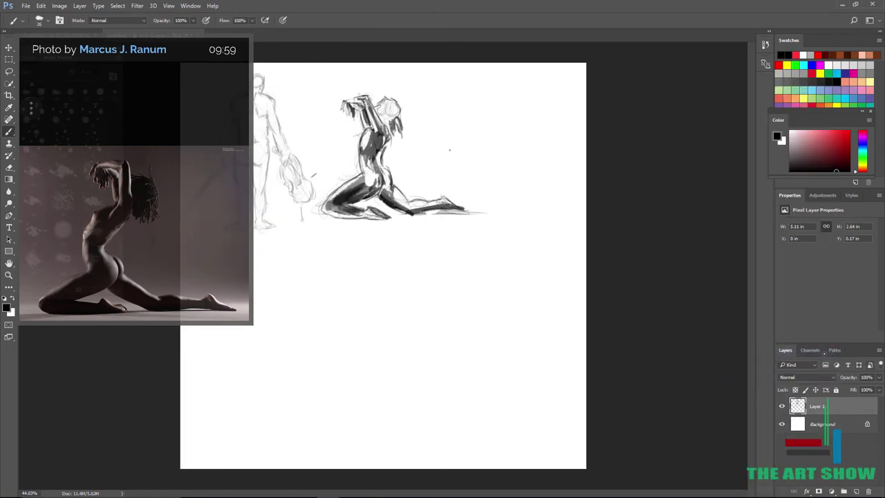
{"action": "left_click", "coordinate": [878, 378]}
{"action": "left_click_drag", "start_coordinate": [877, 388], "coordinate": [867, 388]}
{"action": "left_click", "coordinate": [41, 6]}
{"action": "left_click", "coordinate": [54, 16]}
{"action": "left_click", "coordinate": [41, 6]}
{"action": "left_click", "coordinate": [58, 32]}
Set Layer 1's opacity to 100% and merge Layer 2 down into it.
{"action": "left_click", "coordinate": [836, 424]}
{"action": "left_click", "coordinate": [879, 377]}
{"action": "left_click_drag", "start_coordinate": [851, 388], "coordinate": [883, 391]}
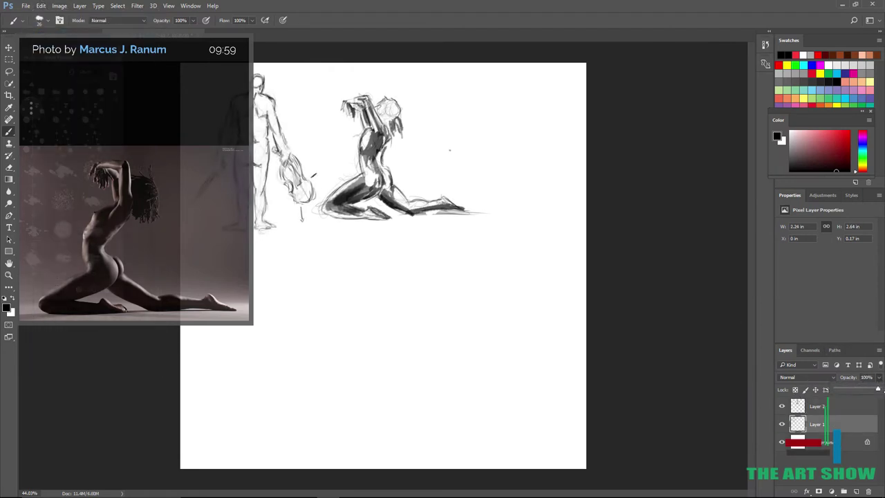
{"action": "right_click", "coordinate": [840, 406]}
{"action": "left_click", "coordinate": [760, 366]}
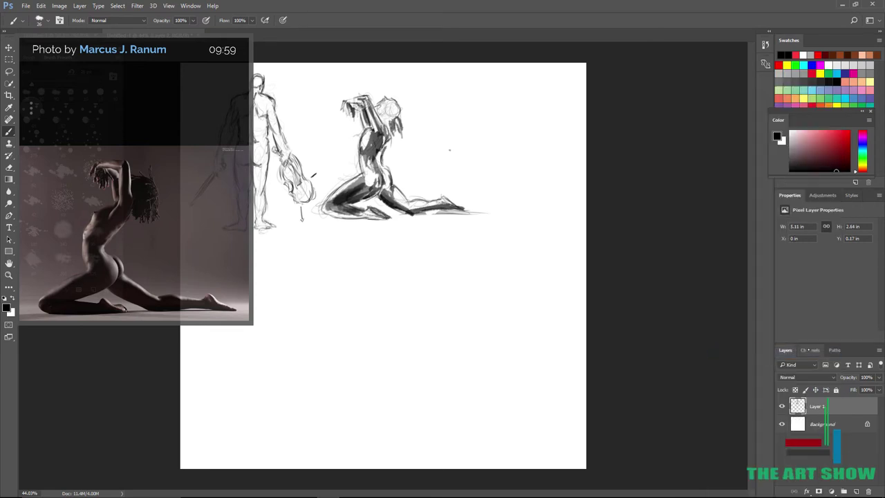
Add a new layer above the merged sketches and set Layer 1's opacity to 53%.
{"action": "scroll", "coordinate": [382, 265], "scroll_direction": "down", "scroll_amount": 4}
{"action": "scroll", "coordinate": [383, 266], "scroll_direction": "up", "scroll_amount": 6}
{"action": "scroll", "coordinate": [383, 265], "scroll_direction": "down", "scroll_amount": 3}
{"action": "scroll", "coordinate": [383, 266], "scroll_direction": "down", "scroll_amount": 1}
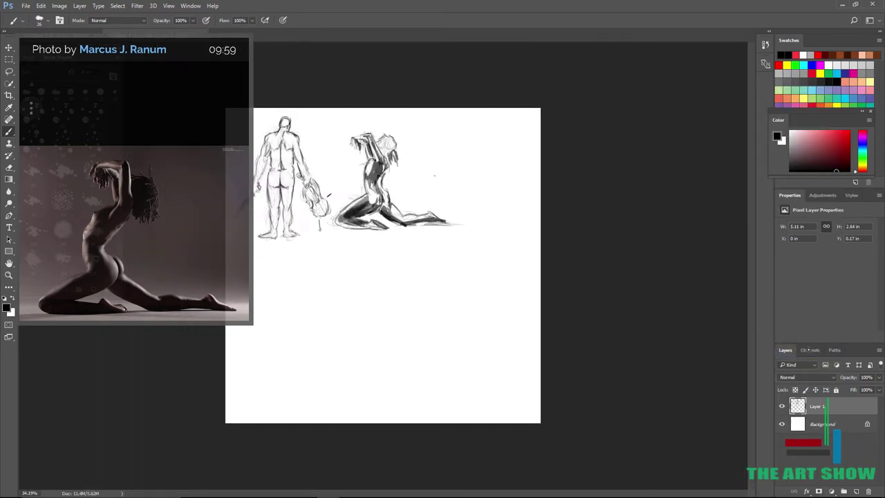
{"action": "left_click", "coordinate": [857, 490]}
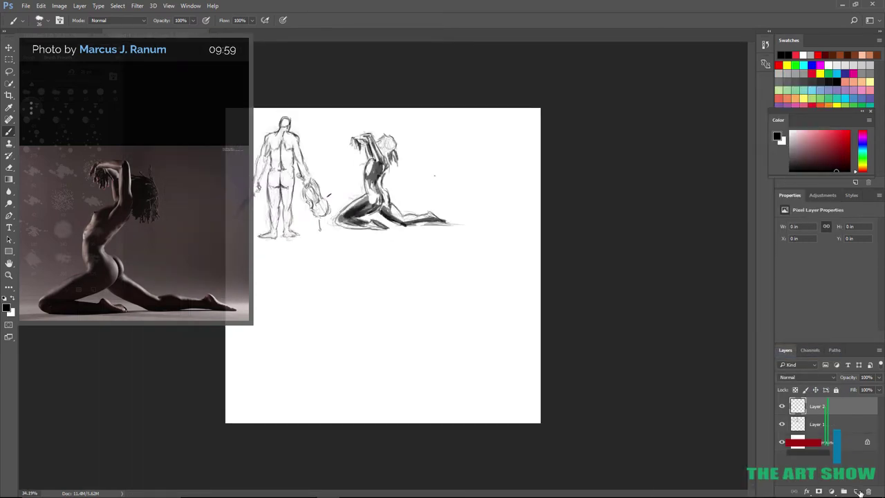
{"action": "scroll", "coordinate": [383, 266], "scroll_direction": "up", "scroll_amount": 4}
{"action": "scroll", "coordinate": [383, 266], "scroll_direction": "down", "scroll_amount": 2}
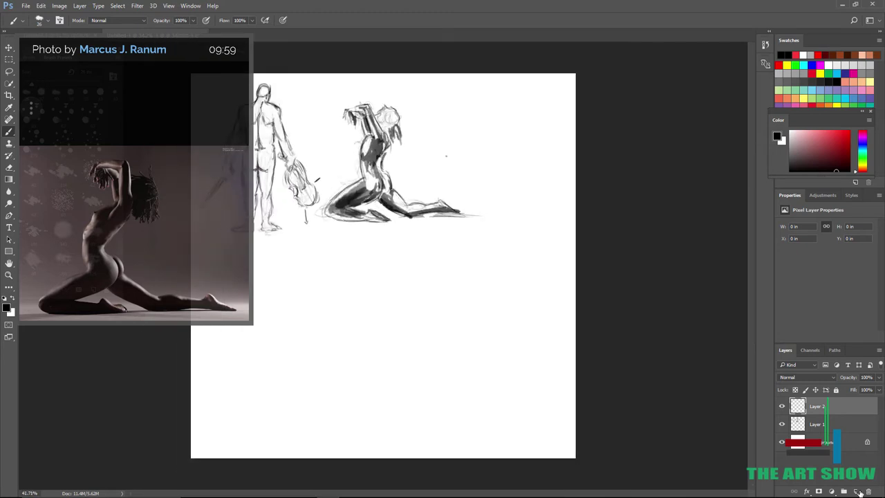
{"action": "left_click", "coordinate": [850, 420]}
{"action": "left_click", "coordinate": [878, 378]}
{"action": "left_click_drag", "start_coordinate": [878, 389], "coordinate": [859, 390]}
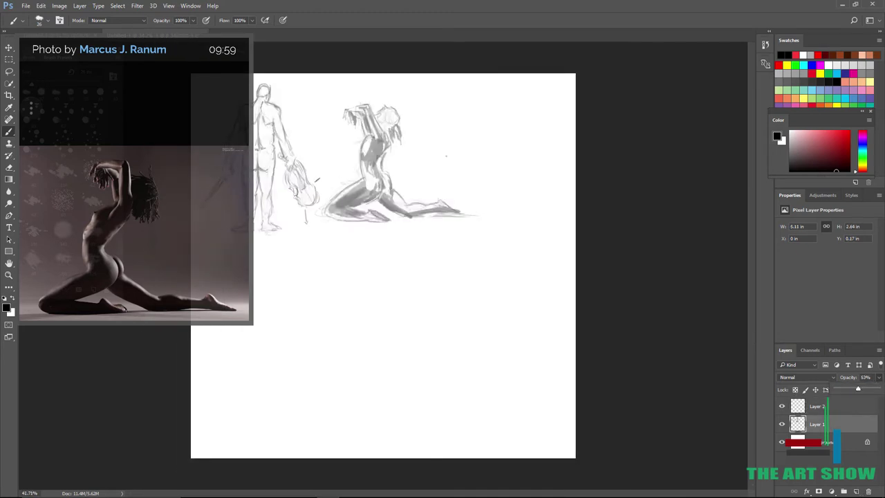
{"action": "scroll", "coordinate": [64, 187], "scroll_direction": "down", "scroll_amount": 10}
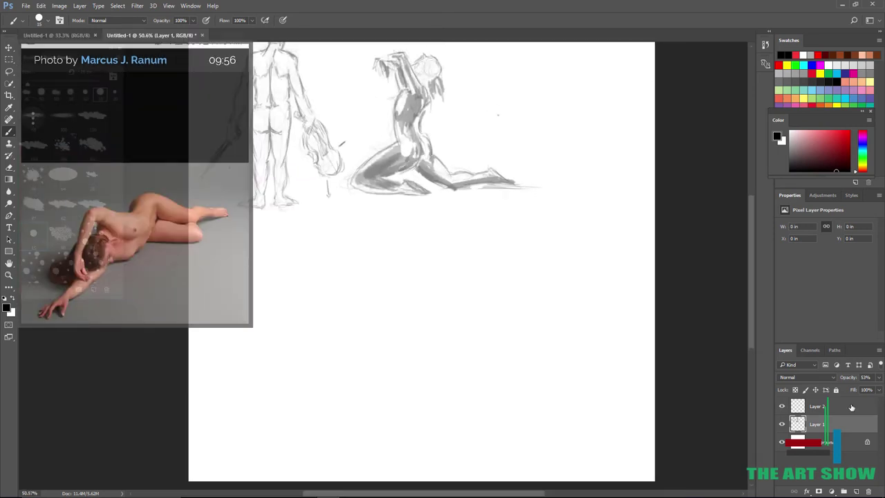
{"action": "left_click", "coordinate": [851, 410]}
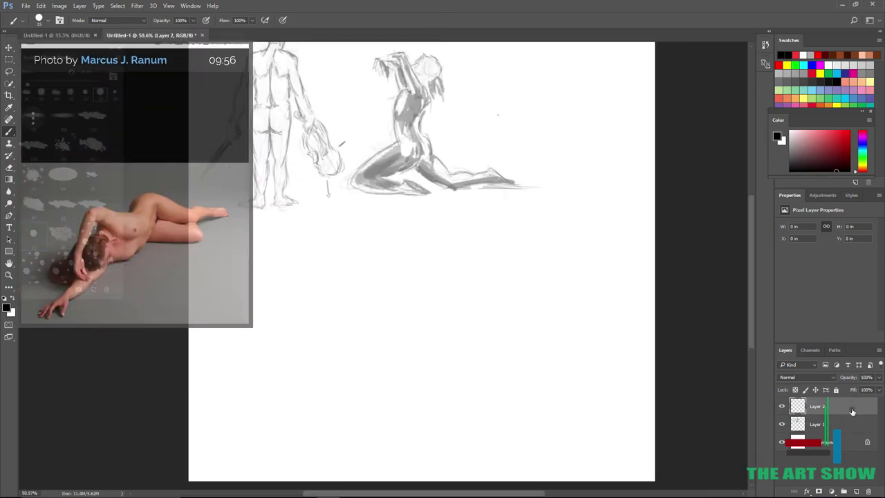
{"action": "scroll", "coordinate": [356, 360], "scroll_direction": "up", "scroll_amount": 5}
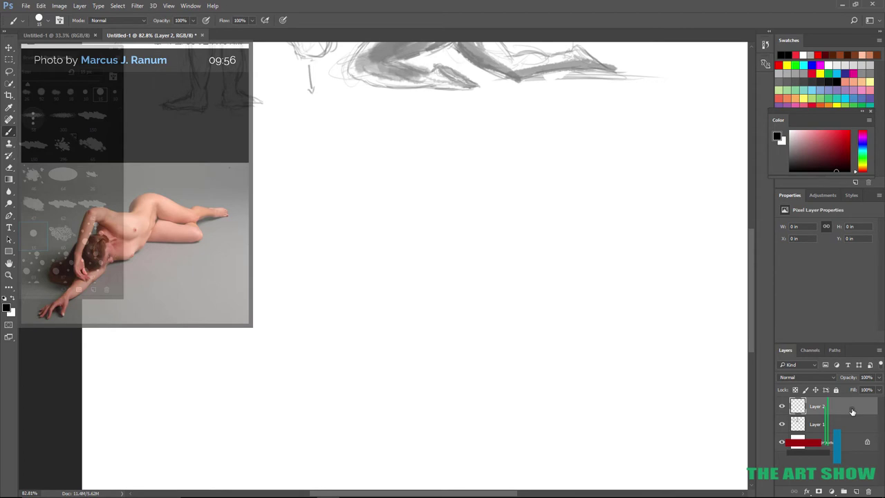
{"action": "key", "text": "ctrl+minus"}
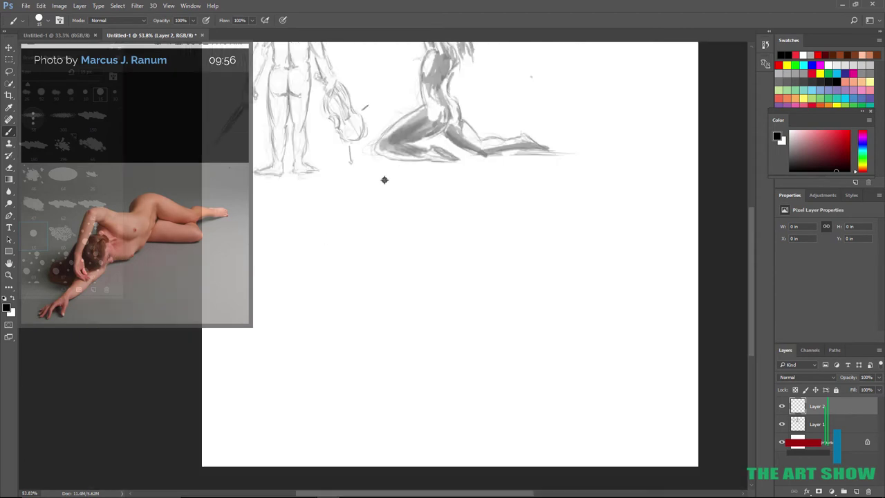
{"action": "key", "text": "ctrl+plus"}
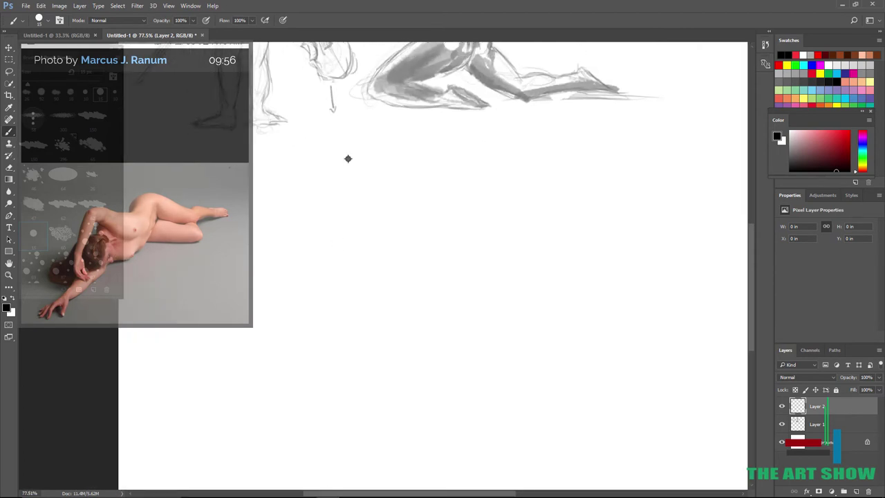
{"action": "left_click_drag", "start_coordinate": [489, 222], "coordinate": [485, 290]}
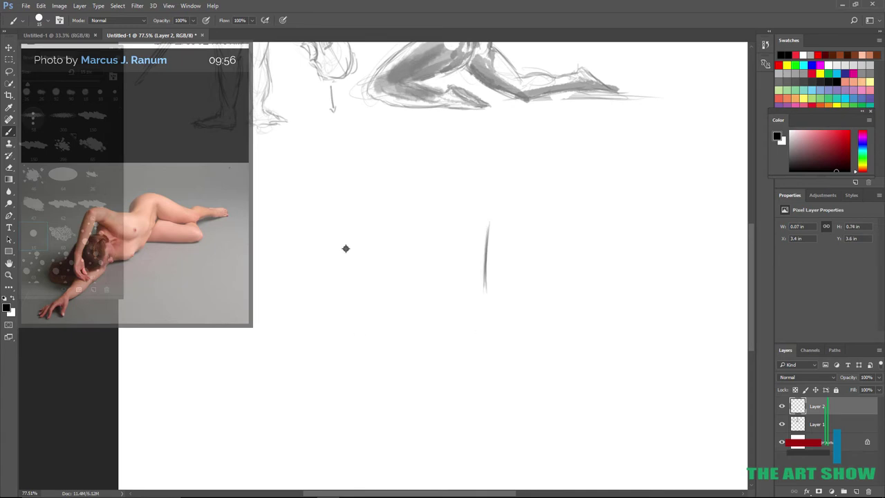
{"action": "left_click_drag", "start_coordinate": [334, 242], "coordinate": [331, 342]}
{"action": "left_click_drag", "start_coordinate": [394, 289], "coordinate": [413, 291]}
{"action": "mouse_move", "coordinate": [383, 302]}
{"action": "left_mouse_down"}
{"action": "mouse_move", "coordinate": [480, 245]}
{"action": "mouse_move", "coordinate": [390, 293]}
{"action": "left_mouse_up"}
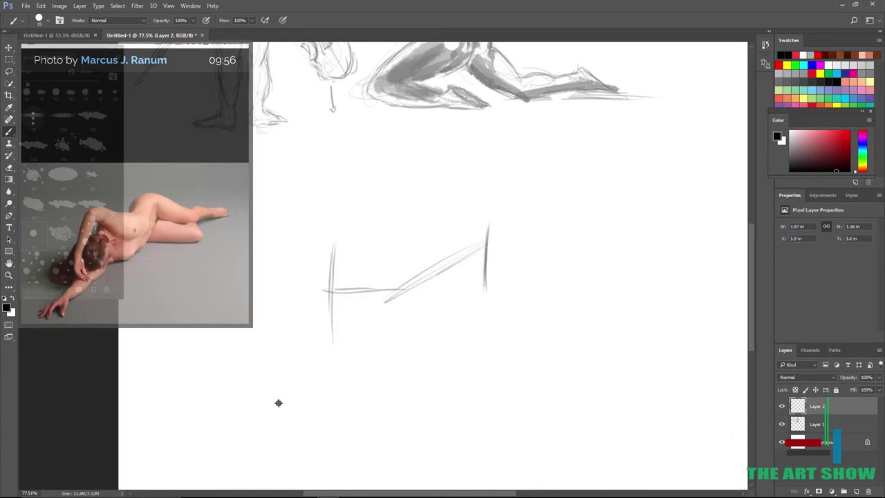
{"action": "mouse_move", "coordinate": [321, 311]}
{"action": "left_mouse_down"}
{"action": "mouse_move", "coordinate": [344, 288]}
{"action": "mouse_move", "coordinate": [294, 325]}
{"action": "mouse_move", "coordinate": [242, 320]}
{"action": "mouse_move", "coordinate": [335, 260]}
{"action": "mouse_move", "coordinate": [334, 197]}
{"action": "mouse_move", "coordinate": [298, 208]}
{"action": "mouse_move", "coordinate": [265, 273]}
{"action": "mouse_move", "coordinate": [261, 331]}
{"action": "mouse_move", "coordinate": [353, 315]}
{"action": "mouse_move", "coordinate": [268, 400]}
{"action": "mouse_move", "coordinate": [290, 367]}
{"action": "mouse_move", "coordinate": [194, 436]}
{"action": "mouse_move", "coordinate": [384, 335]}
{"action": "mouse_move", "coordinate": [375, 265]}
{"action": "mouse_move", "coordinate": [349, 310]}
{"action": "mouse_move", "coordinate": [364, 278]}
{"action": "mouse_move", "coordinate": [290, 304]}
{"action": "left_mouse_up"}
{"action": "mouse_move", "coordinate": [290, 304]}
{"action": "left_mouse_down"}
{"action": "mouse_move", "coordinate": [353, 298]}
{"action": "mouse_move", "coordinate": [338, 220]}
{"action": "mouse_move", "coordinate": [388, 225]}
{"action": "mouse_move", "coordinate": [336, 202]}
{"action": "mouse_move", "coordinate": [396, 236]}
{"action": "left_mouse_up"}
{"action": "left_click_drag", "start_coordinate": [345, 222], "coordinate": [412, 221]}
{"action": "mouse_move", "coordinate": [363, 214]}
{"action": "left_mouse_down"}
{"action": "mouse_move", "coordinate": [432, 203]}
{"action": "mouse_move", "coordinate": [400, 198]}
{"action": "left_mouse_up"}
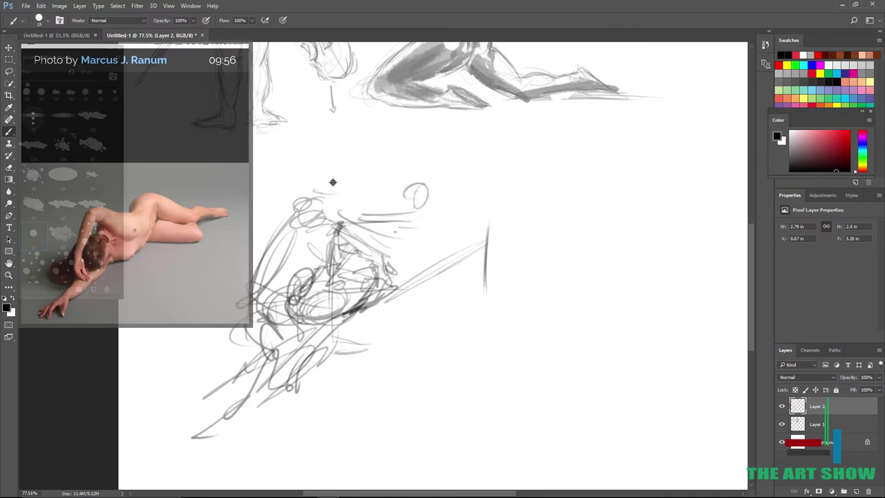
{"action": "left_click_drag", "start_coordinate": [332, 183], "coordinate": [384, 200]}
{"action": "mouse_move", "coordinate": [378, 192]}
{"action": "left_mouse_down"}
{"action": "mouse_move", "coordinate": [322, 184]}
{"action": "mouse_move", "coordinate": [275, 250]}
{"action": "left_mouse_up"}
{"action": "left_click_drag", "start_coordinate": [314, 176], "coordinate": [254, 301]}
{"action": "left_click_drag", "start_coordinate": [289, 217], "coordinate": [254, 308]}
{"action": "left_click_drag", "start_coordinate": [353, 187], "coordinate": [421, 211]}
{"action": "mouse_move", "coordinate": [394, 238]}
{"action": "left_mouse_down"}
{"action": "mouse_move", "coordinate": [474, 121]}
{"action": "mouse_move", "coordinate": [515, 228]}
{"action": "left_mouse_up"}
{"action": "left_click", "coordinate": [868, 491]}
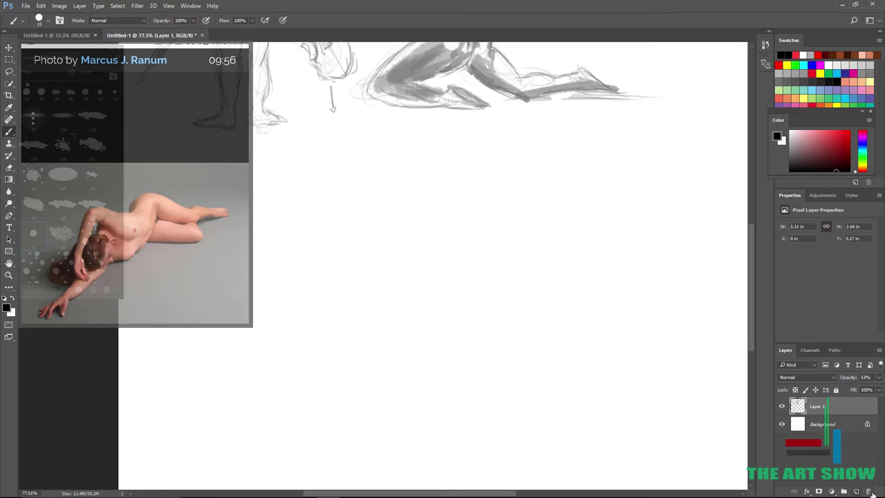
{"action": "left_click", "coordinate": [844, 491]}
{"action": "left_click", "coordinate": [871, 491]}
Add a new layer and rough in the whole reclining woman below the earlier sketches, from outstretched arm to feet.
{"action": "left_click", "coordinate": [856, 492]}
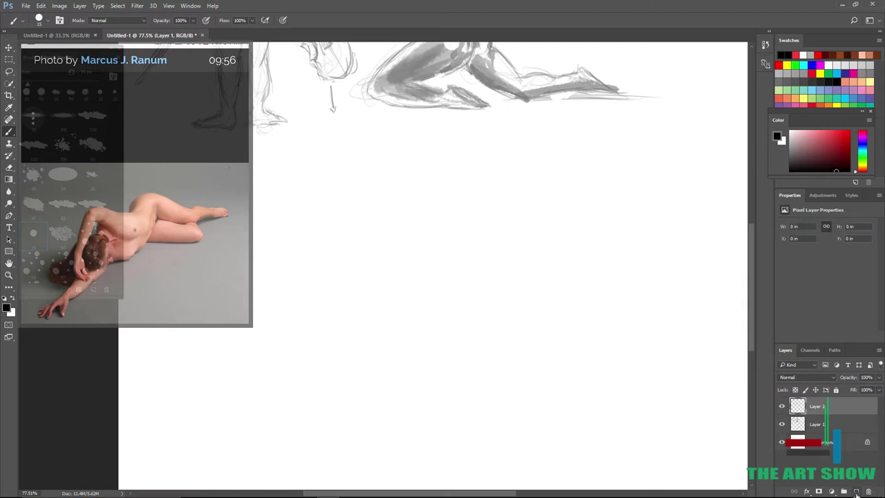
{"action": "left_click_drag", "start_coordinate": [428, 341], "coordinate": [446, 341]}
{"action": "mouse_move", "coordinate": [319, 266]}
{"action": "left_mouse_down"}
{"action": "mouse_move", "coordinate": [336, 295]}
{"action": "mouse_move", "coordinate": [355, 293]}
{"action": "mouse_move", "coordinate": [350, 242]}
{"action": "mouse_move", "coordinate": [352, 334]}
{"action": "mouse_move", "coordinate": [456, 239]}
{"action": "mouse_move", "coordinate": [488, 233]}
{"action": "mouse_move", "coordinate": [452, 193]}
{"action": "mouse_move", "coordinate": [357, 224]}
{"action": "left_mouse_up"}
{"action": "mouse_move", "coordinate": [463, 148]}
{"action": "left_mouse_down"}
{"action": "mouse_move", "coordinate": [504, 152]}
{"action": "mouse_move", "coordinate": [578, 207]}
{"action": "mouse_move", "coordinate": [545, 241]}
{"action": "mouse_move", "coordinate": [511, 246]}
{"action": "mouse_move", "coordinate": [613, 202]}
{"action": "mouse_move", "coordinate": [607, 170]}
{"action": "mouse_move", "coordinate": [695, 144]}
{"action": "mouse_move", "coordinate": [591, 193]}
{"action": "left_mouse_up"}
{"action": "mouse_move", "coordinate": [470, 172]}
{"action": "left_mouse_down"}
{"action": "mouse_move", "coordinate": [407, 208]}
{"action": "mouse_move", "coordinate": [295, 205]}
{"action": "mouse_move", "coordinate": [262, 263]}
{"action": "mouse_move", "coordinate": [277, 214]}
{"action": "mouse_move", "coordinate": [261, 276]}
{"action": "mouse_move", "coordinate": [290, 229]}
{"action": "mouse_move", "coordinate": [292, 237]}
{"action": "mouse_move", "coordinate": [251, 305]}
{"action": "mouse_move", "coordinate": [270, 302]}
{"action": "mouse_move", "coordinate": [262, 329]}
{"action": "mouse_move", "coordinate": [281, 350]}
{"action": "mouse_move", "coordinate": [249, 370]}
{"action": "mouse_move", "coordinate": [285, 359]}
{"action": "mouse_move", "coordinate": [313, 296]}
{"action": "mouse_move", "coordinate": [290, 288]}
{"action": "mouse_move", "coordinate": [289, 319]}
{"action": "mouse_move", "coordinate": [181, 340]}
{"action": "mouse_move", "coordinate": [268, 344]}
{"action": "mouse_move", "coordinate": [331, 267]}
{"action": "mouse_move", "coordinate": [336, 309]}
{"action": "mouse_move", "coordinate": [293, 399]}
{"action": "mouse_move", "coordinate": [225, 445]}
{"action": "mouse_move", "coordinate": [444, 305]}
{"action": "left_mouse_up"}
{"action": "mouse_move", "coordinate": [423, 256]}
{"action": "left_mouse_down"}
{"action": "mouse_move", "coordinate": [415, 242]}
{"action": "mouse_move", "coordinate": [492, 259]}
{"action": "mouse_move", "coordinate": [615, 233]}
{"action": "mouse_move", "coordinate": [360, 316]}
{"action": "left_mouse_up"}
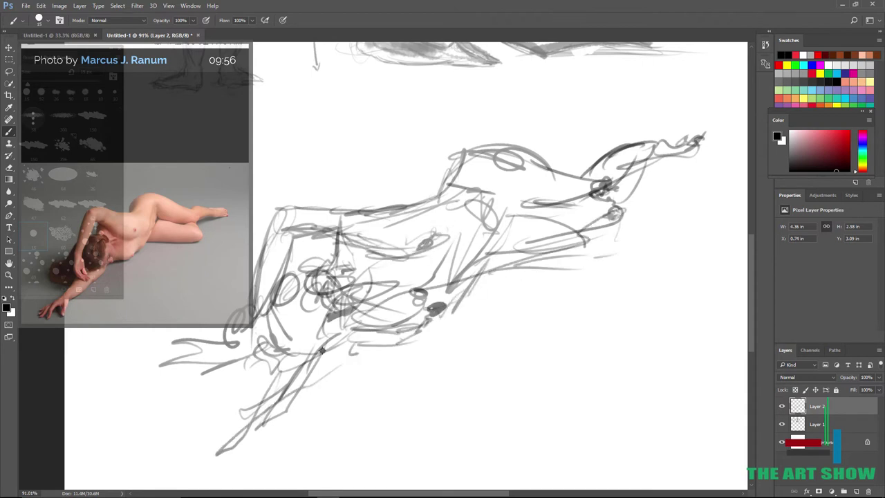
Set Layer 2's opacity to 35% and add Layer 3 above the reclining woman's rough.
{"action": "scroll", "coordinate": [322, 351], "scroll_direction": "down", "scroll_amount": 10}
{"action": "scroll", "coordinate": [323, 350], "scroll_direction": "up", "scroll_amount": 5}
{"action": "left_click_drag", "start_coordinate": [879, 377], "coordinate": [850, 386]}
{"action": "scroll", "coordinate": [373, 320], "scroll_direction": "up", "scroll_amount": 5}
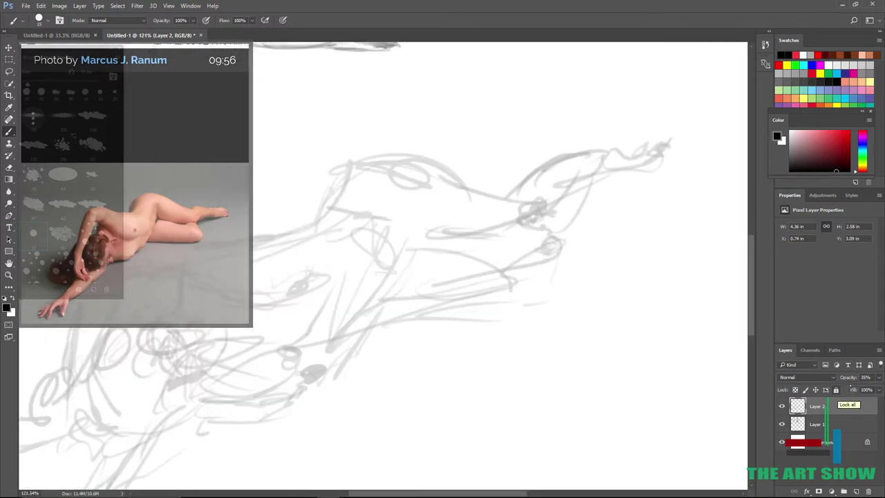
{"action": "scroll", "coordinate": [564, 296], "scroll_direction": "down", "scroll_amount": 4}
{"action": "scroll", "coordinate": [320, 353], "scroll_direction": "down", "scroll_amount": 5}
{"action": "scroll", "coordinate": [320, 352], "scroll_direction": "up", "scroll_amount": 10}
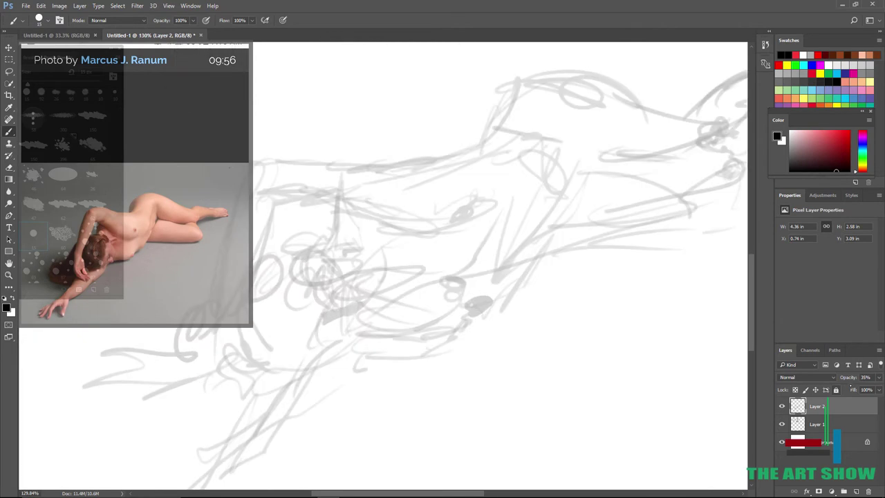
{"action": "left_click", "coordinate": [856, 491]}
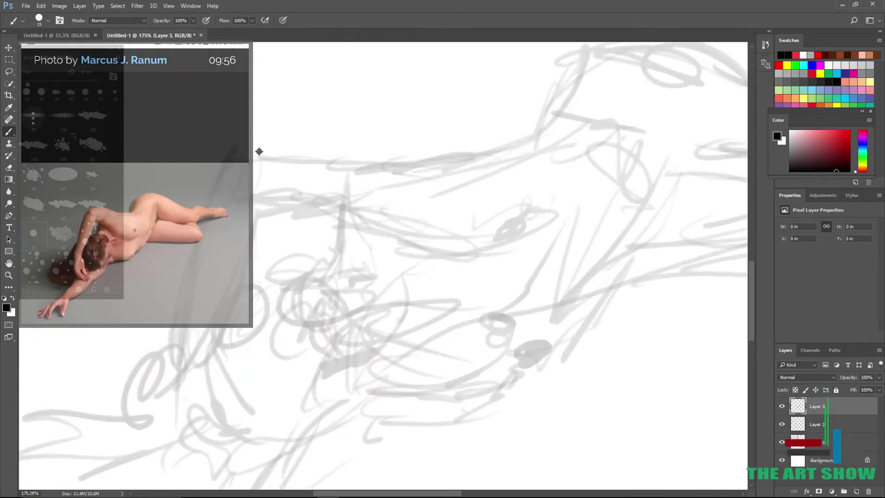
Draw both contours of the reclining woman's bent arm from the elbow down to the wrist.
{"action": "mouse_move", "coordinate": [259, 151]}
{"action": "left_mouse_down"}
{"action": "mouse_move", "coordinate": [220, 167]}
{"action": "mouse_move", "coordinate": [181, 304]}
{"action": "left_mouse_up"}
{"action": "left_click_drag", "start_coordinate": [263, 207], "coordinate": [172, 375]}
{"action": "left_click_drag", "start_coordinate": [220, 322], "coordinate": [209, 363]}
{"action": "left_click_drag", "start_coordinate": [212, 364], "coordinate": [223, 400]}
{"action": "right_click", "coordinate": [224, 347]}
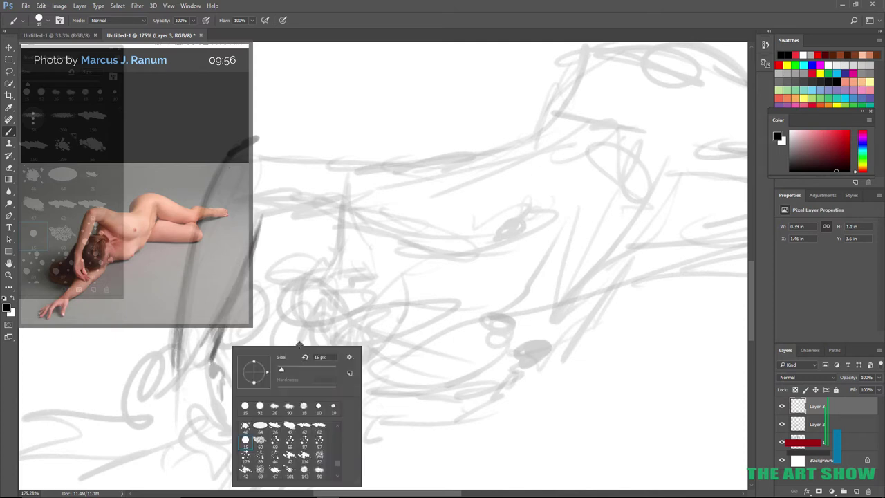
{"action": "left_click", "coordinate": [283, 271]}
Draw the bent arm's wrist and the drooping hand with its fingers.
{"action": "scroll", "coordinate": [271, 244], "scroll_direction": "down", "scroll_amount": 4}
{"action": "scroll", "coordinate": [270, 242], "scroll_direction": "up", "scroll_amount": 4}
{"action": "left_click_drag", "start_coordinate": [270, 269], "coordinate": [274, 317]}
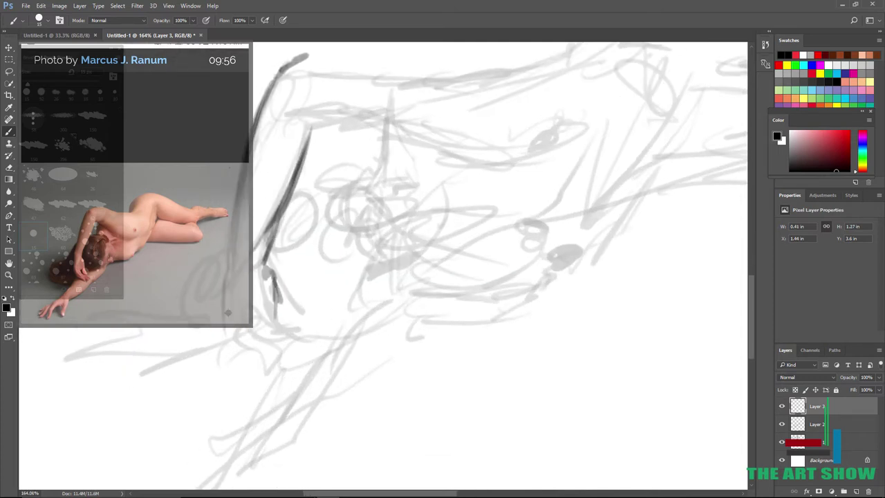
{"action": "mouse_move", "coordinate": [236, 345]}
{"action": "left_mouse_down"}
{"action": "mouse_move", "coordinate": [284, 378]}
{"action": "mouse_move", "coordinate": [251, 342]}
{"action": "mouse_move", "coordinate": [279, 313]}
{"action": "mouse_move", "coordinate": [291, 358]}
{"action": "mouse_move", "coordinate": [256, 319]}
{"action": "mouse_move", "coordinate": [255, 296]}
{"action": "mouse_move", "coordinate": [258, 326]}
{"action": "mouse_move", "coordinate": [288, 385]}
{"action": "left_mouse_up"}
{"action": "left_click_drag", "start_coordinate": [264, 254], "coordinate": [268, 288]}
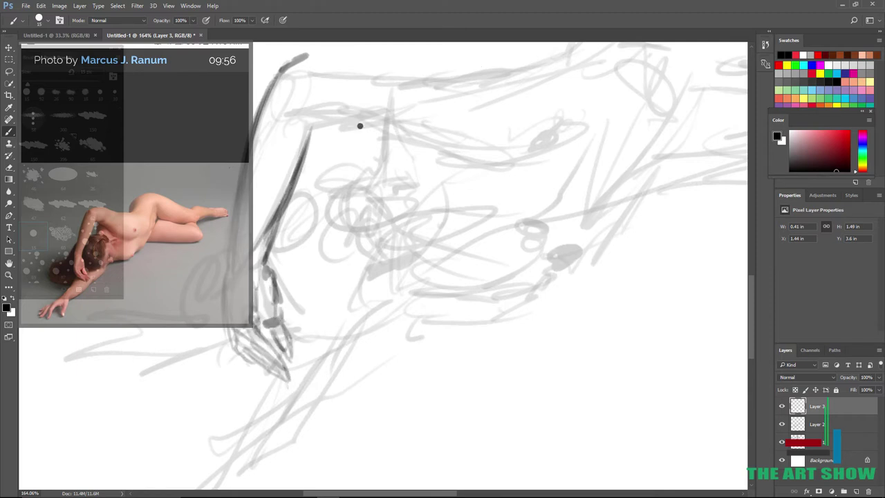
Draw the shoulder and upper-arm contours toward the torso and block in the top edge of the head.
{"action": "scroll", "coordinate": [333, 44], "scroll_direction": "down", "scroll_amount": 2}
{"action": "left_click_drag", "start_coordinate": [192, 174], "coordinate": [341, 196]}
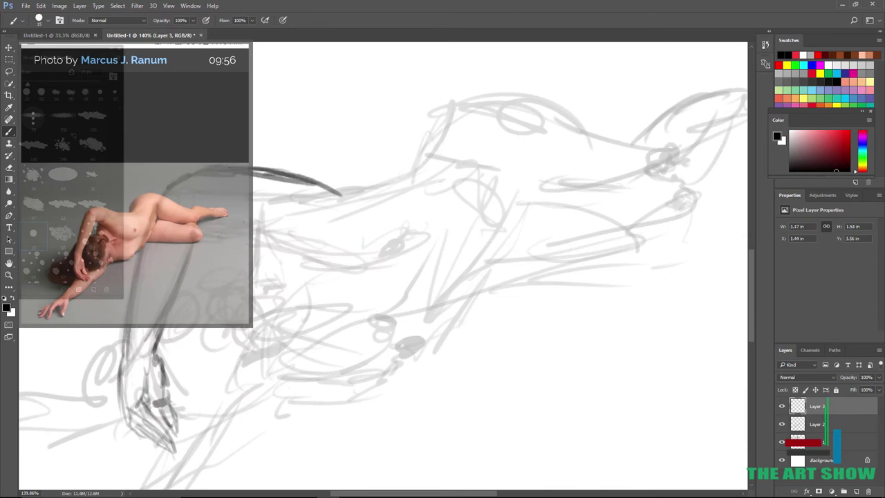
{"action": "left_click_drag", "start_coordinate": [208, 231], "coordinate": [321, 217]}
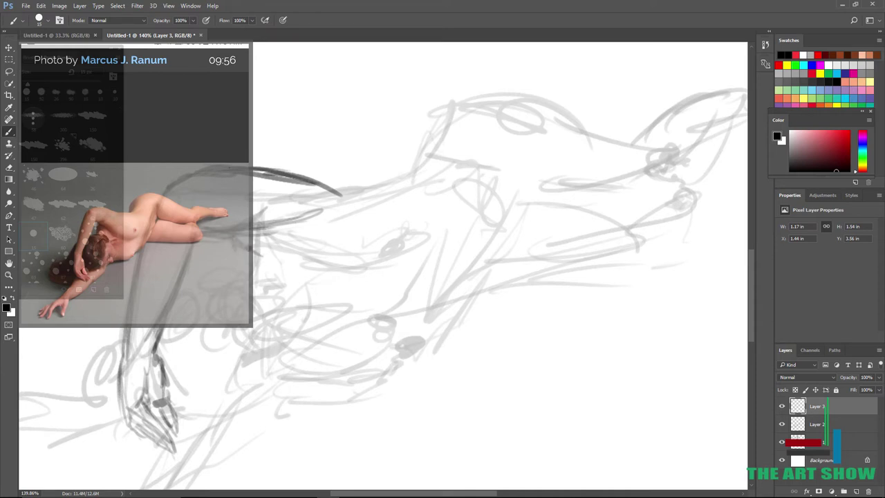
{"action": "mouse_move", "coordinate": [231, 264]}
{"action": "left_mouse_down"}
{"action": "mouse_move", "coordinate": [215, 295]}
{"action": "mouse_move", "coordinate": [241, 299]}
{"action": "left_mouse_up"}
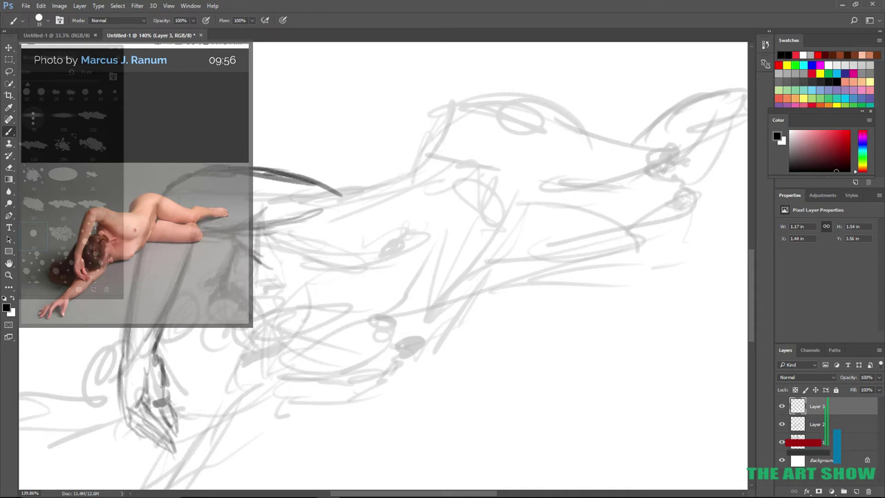
{"action": "left_click_drag", "start_coordinate": [177, 313], "coordinate": [236, 303]}
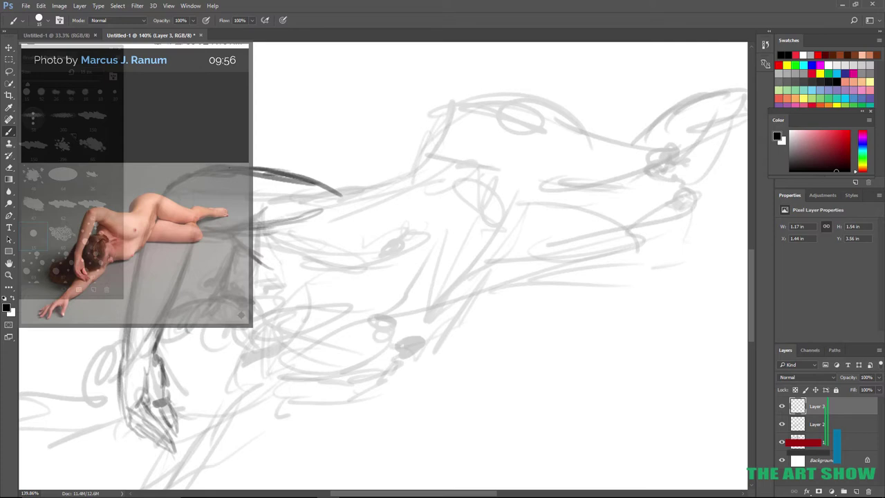
Draw the lines around the bent forearm, extending the outer contour of the spread hair toward the floor.
{"action": "left_click_drag", "start_coordinate": [185, 330], "coordinate": [165, 347]}
{"action": "left_click_drag", "start_coordinate": [210, 328], "coordinate": [192, 356]}
{"action": "left_click_drag", "start_coordinate": [126, 341], "coordinate": [61, 430]}
{"action": "scroll", "coordinate": [87, 410], "scroll_direction": "down", "scroll_amount": 3}
{"action": "mouse_move", "coordinate": [231, 312]}
{"action": "left_mouse_down"}
{"action": "mouse_move", "coordinate": [192, 342]}
{"action": "mouse_move", "coordinate": [143, 354]}
{"action": "mouse_move", "coordinate": [105, 379]}
{"action": "mouse_move", "coordinate": [276, 365]}
{"action": "left_mouse_up"}
{"action": "scroll", "coordinate": [276, 367], "scroll_direction": "up", "scroll_amount": 3}
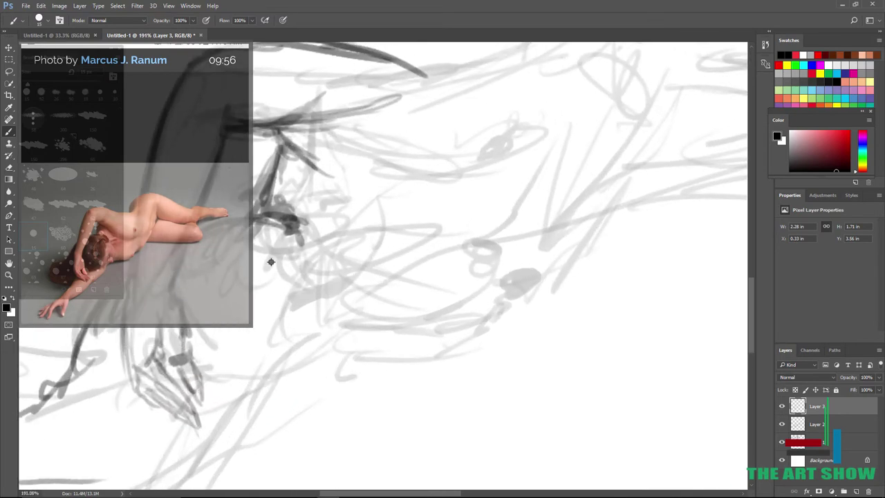
Draw the reclining woman's head beside the bent arm: hairline, ear, facial features and the jaw contour.
{"action": "mouse_move", "coordinate": [271, 261]}
{"action": "left_mouse_down"}
{"action": "mouse_move", "coordinate": [263, 321]}
{"action": "mouse_move", "coordinate": [225, 344]}
{"action": "mouse_move", "coordinate": [254, 371]}
{"action": "left_mouse_up"}
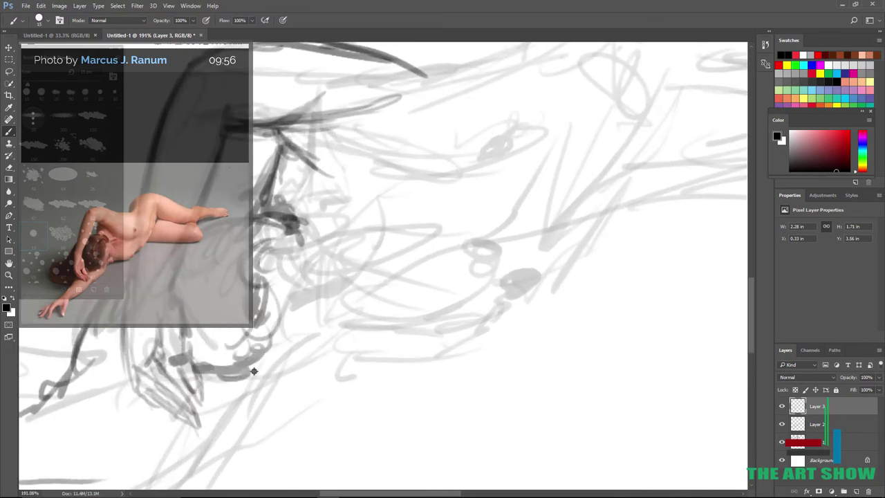
{"action": "mouse_move", "coordinate": [282, 339]}
{"action": "left_mouse_down"}
{"action": "mouse_move", "coordinate": [331, 287]}
{"action": "mouse_move", "coordinate": [302, 307]}
{"action": "left_mouse_up"}
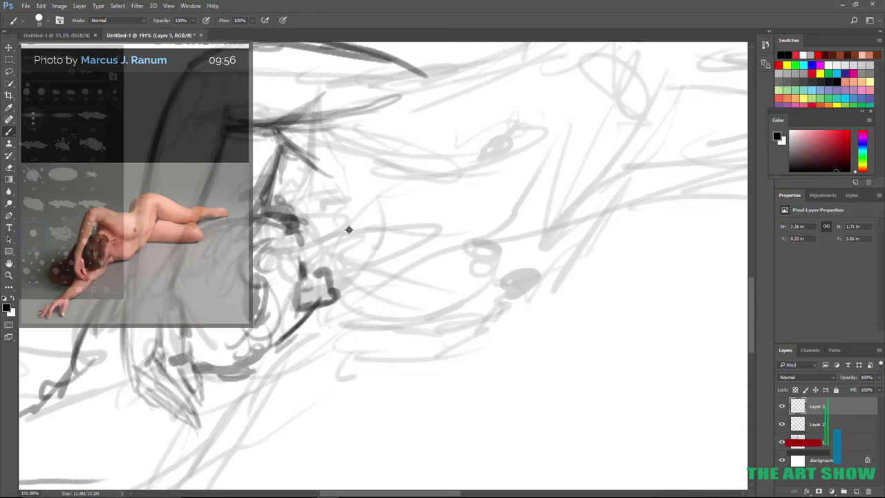
{"action": "mouse_move", "coordinate": [308, 233]}
{"action": "left_mouse_down"}
{"action": "mouse_move", "coordinate": [350, 253]}
{"action": "mouse_move", "coordinate": [343, 257]}
{"action": "left_mouse_up"}
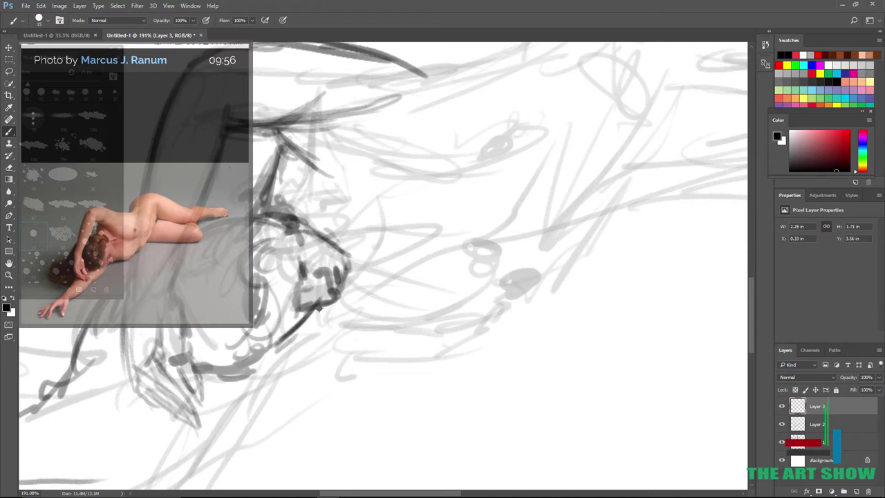
{"action": "left_click_drag", "start_coordinate": [318, 306], "coordinate": [253, 353]}
{"action": "mouse_move", "coordinate": [268, 257]}
{"action": "left_mouse_down"}
{"action": "mouse_move", "coordinate": [257, 314]}
{"action": "mouse_move", "coordinate": [270, 339]}
{"action": "left_mouse_up"}
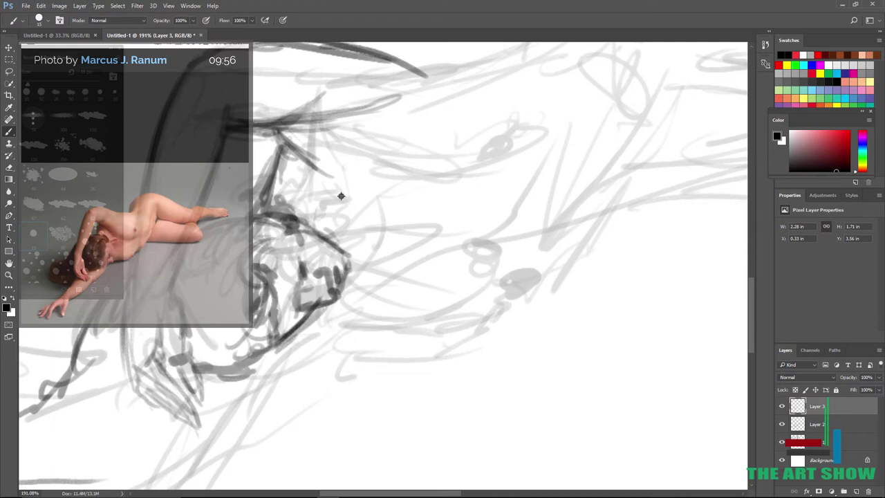
Add short strokes for the neck between the jaw and the raised shoulder.
{"action": "left_click_drag", "start_coordinate": [332, 205], "coordinate": [314, 230]}
{"action": "mouse_move", "coordinate": [329, 197]}
{"action": "left_mouse_down"}
{"action": "mouse_move", "coordinate": [308, 226]}
{"action": "mouse_move", "coordinate": [328, 231]}
{"action": "left_mouse_up"}
{"action": "left_click_drag", "start_coordinate": [344, 188], "coordinate": [332, 237]}
{"action": "scroll", "coordinate": [328, 273], "scroll_direction": "down", "scroll_amount": 6}
{"action": "scroll", "coordinate": [328, 274], "scroll_direction": "up", "scroll_amount": 5}
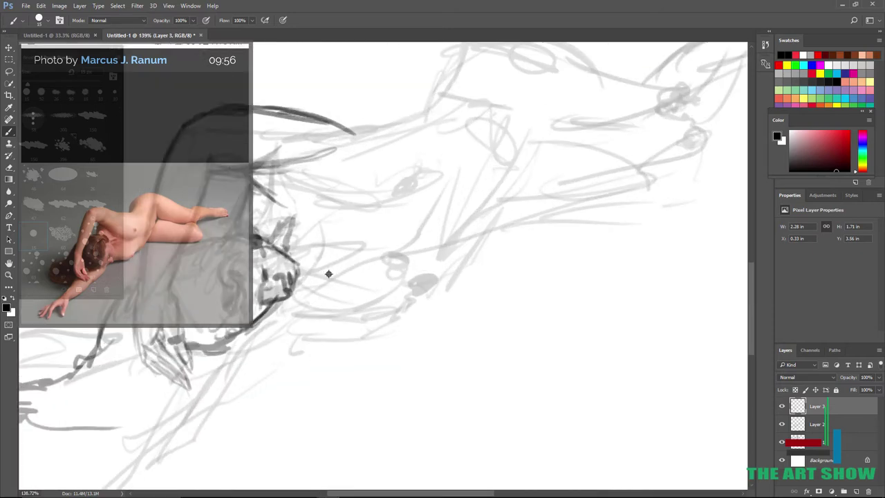
Draw the upper part of the outstretched arm from below the face toward the elbow.
{"action": "left_click_drag", "start_coordinate": [278, 319], "coordinate": [236, 376]}
{"action": "left_click_drag", "start_coordinate": [259, 339], "coordinate": [297, 307]}
{"action": "left_click_drag", "start_coordinate": [253, 337], "coordinate": [217, 408]}
{"action": "scroll", "coordinate": [354, 241], "scroll_direction": "down", "scroll_amount": 3}
{"action": "scroll", "coordinate": [354, 241], "scroll_direction": "up", "scroll_amount": 2}
{"action": "left_click_drag", "start_coordinate": [323, 265], "coordinate": [289, 300]}
{"action": "left_click_drag", "start_coordinate": [311, 284], "coordinate": [259, 345]}
{"action": "left_click_drag", "start_coordinate": [277, 323], "coordinate": [229, 369]}
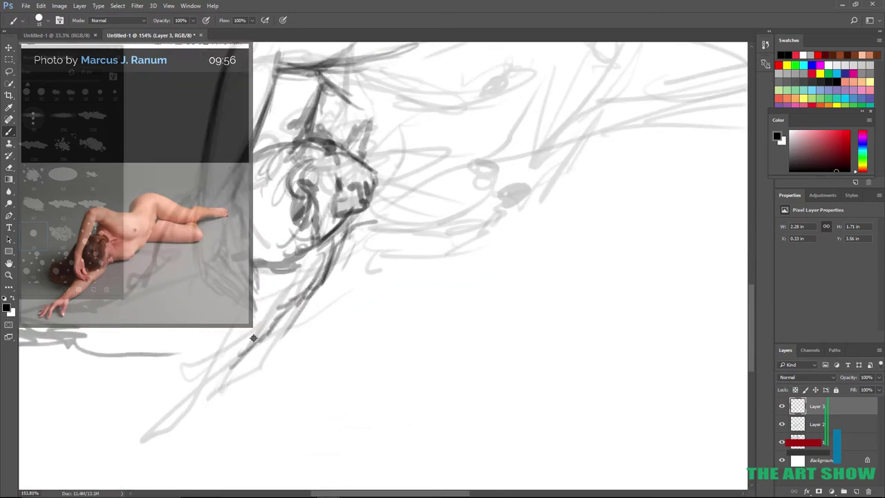
Draw both contours of the outstretched forearm down toward the wrist and reinforce its outer edge.
{"action": "left_click_drag", "start_coordinate": [254, 338], "coordinate": [203, 407]}
{"action": "left_click_drag", "start_coordinate": [210, 308], "coordinate": [164, 402]}
{"action": "left_click_drag", "start_coordinate": [203, 329], "coordinate": [195, 356]}
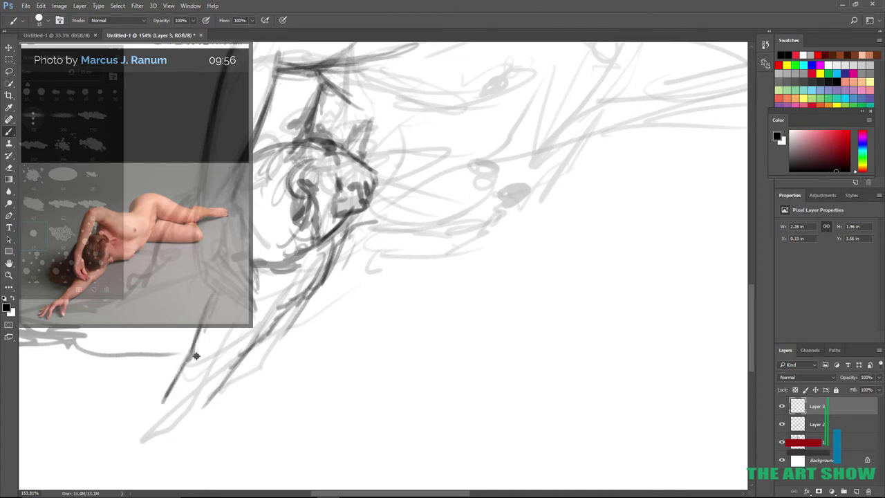
{"action": "left_click_drag", "start_coordinate": [329, 257], "coordinate": [280, 309]}
{"action": "left_click_drag", "start_coordinate": [303, 291], "coordinate": [196, 401]}
{"action": "left_click_drag", "start_coordinate": [257, 333], "coordinate": [190, 440]}
{"action": "scroll", "coordinate": [591, 81], "scroll_direction": "down", "scroll_amount": 5}
{"action": "scroll", "coordinate": [590, 80], "scroll_direction": "up", "scroll_amount": 4}
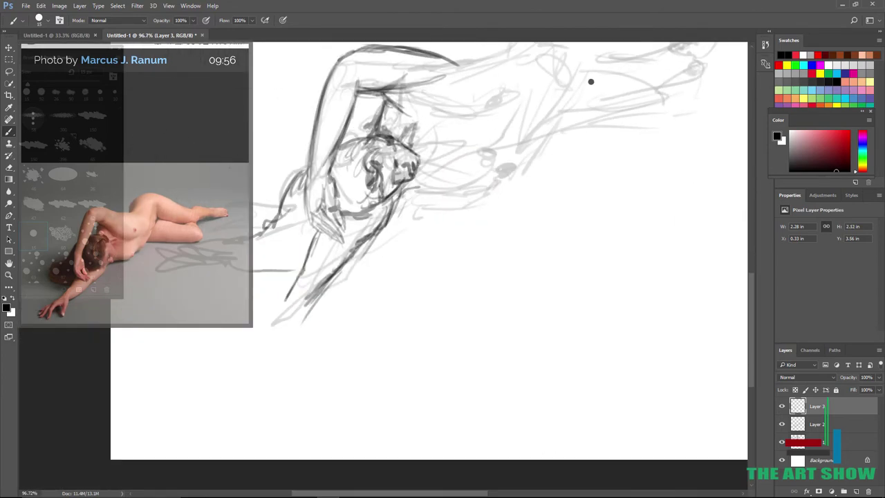
Draw the outstretched arm's wrist and the hand with spread fingers resting on the floor.
{"action": "mouse_move", "coordinate": [278, 273]}
{"action": "left_mouse_down"}
{"action": "mouse_move", "coordinate": [259, 315]}
{"action": "mouse_move", "coordinate": [158, 422]}
{"action": "mouse_move", "coordinate": [189, 399]}
{"action": "mouse_move", "coordinate": [183, 417]}
{"action": "left_mouse_up"}
{"action": "scroll", "coordinate": [438, 49], "scroll_direction": "down", "scroll_amount": 4}
{"action": "scroll", "coordinate": [438, 50], "scroll_direction": "up", "scroll_amount": 4}
{"action": "mouse_move", "coordinate": [205, 375]}
{"action": "left_mouse_down"}
{"action": "mouse_move", "coordinate": [182, 438]}
{"action": "mouse_move", "coordinate": [214, 390]}
{"action": "mouse_move", "coordinate": [226, 396]}
{"action": "left_mouse_up"}
{"action": "mouse_move", "coordinate": [240, 369]}
{"action": "left_mouse_down"}
{"action": "mouse_move", "coordinate": [245, 402]}
{"action": "mouse_move", "coordinate": [233, 394]}
{"action": "mouse_move", "coordinate": [246, 442]}
{"action": "mouse_move", "coordinate": [251, 336]}
{"action": "mouse_move", "coordinate": [308, 276]}
{"action": "left_mouse_up"}
{"action": "scroll", "coordinate": [394, 137], "scroll_direction": "down", "scroll_amount": 5}
{"action": "scroll", "coordinate": [394, 137], "scroll_direction": "up", "scroll_amount": 3}
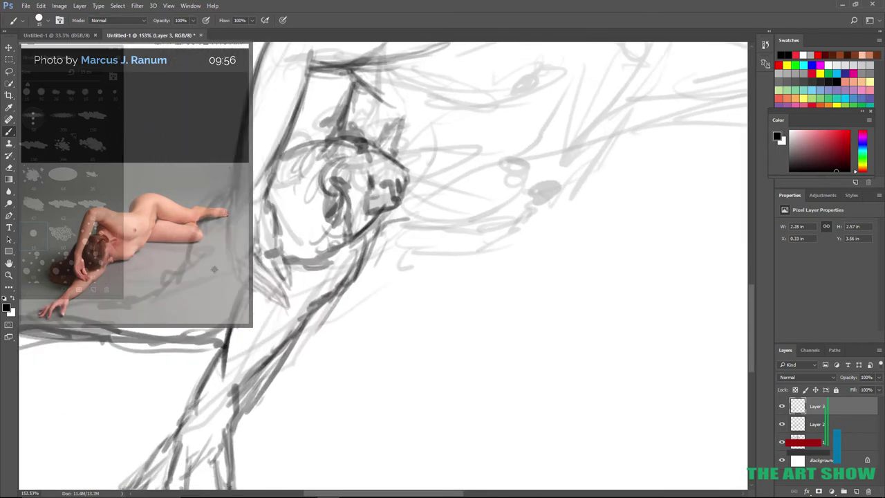
Undo the last stroke on the outstretched arm and redraw the forearm line toward the wrist.
{"action": "scroll", "coordinate": [199, 341], "scroll_direction": "up", "scroll_amount": 3}
{"action": "key", "text": "ctrl+z"}
{"action": "left_click_drag", "start_coordinate": [252, 290], "coordinate": [166, 437]}
{"action": "scroll", "coordinate": [153, 471], "scroll_direction": "down", "scroll_amount": 5}
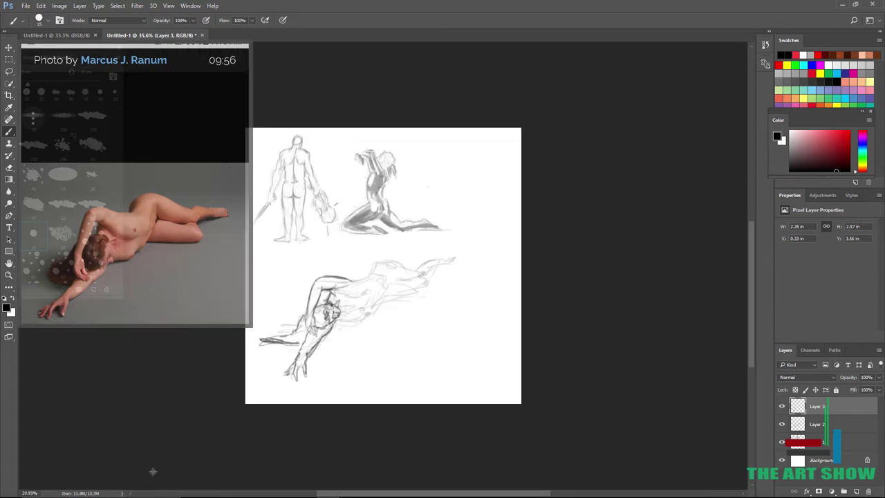
{"action": "scroll", "coordinate": [153, 471], "scroll_direction": "up", "scroll_amount": 5}
{"action": "scroll", "coordinate": [153, 471], "scroll_direction": "up", "scroll_amount": 2}
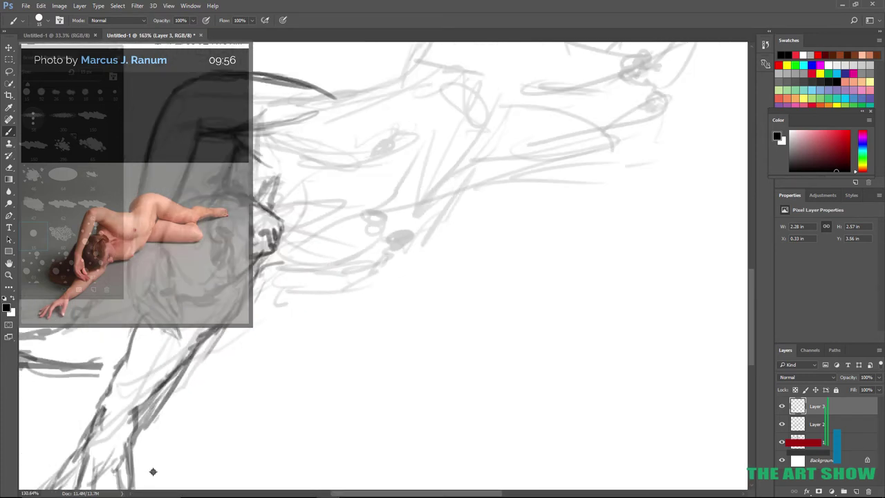
Draw the contours of both breasts and darken the nipples.
{"action": "mouse_move", "coordinate": [263, 261]}
{"action": "left_mouse_down"}
{"action": "mouse_move", "coordinate": [324, 282]}
{"action": "mouse_move", "coordinate": [363, 259]}
{"action": "mouse_move", "coordinate": [277, 269]}
{"action": "left_mouse_up"}
{"action": "mouse_move", "coordinate": [309, 164]}
{"action": "left_mouse_down"}
{"action": "mouse_move", "coordinate": [343, 170]}
{"action": "mouse_move", "coordinate": [387, 141]}
{"action": "mouse_move", "coordinate": [354, 155]}
{"action": "mouse_move", "coordinate": [363, 149]}
{"action": "left_mouse_up"}
{"action": "scroll", "coordinate": [364, 149], "scroll_direction": "down", "scroll_amount": 10}
{"action": "scroll", "coordinate": [363, 149], "scroll_direction": "up", "scroll_amount": 6}
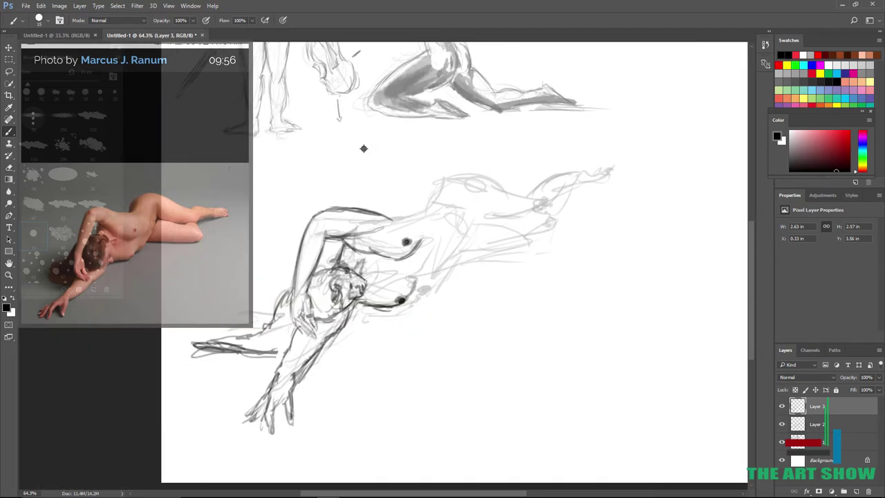
Draw the flank contour from the armpit into the waist, and undo the strokes tried over the hip.
{"action": "scroll", "coordinate": [364, 148], "scroll_direction": "up", "scroll_amount": 4}
{"action": "mouse_move", "coordinate": [332, 212]}
{"action": "left_mouse_down"}
{"action": "mouse_move", "coordinate": [404, 197]}
{"action": "mouse_move", "coordinate": [351, 218]}
{"action": "left_mouse_up"}
{"action": "mouse_move", "coordinate": [403, 208]}
{"action": "left_mouse_down"}
{"action": "mouse_move", "coordinate": [415, 138]}
{"action": "mouse_move", "coordinate": [475, 139]}
{"action": "mouse_move", "coordinate": [530, 158]}
{"action": "mouse_move", "coordinate": [422, 165]}
{"action": "mouse_move", "coordinate": [361, 215]}
{"action": "mouse_move", "coordinate": [380, 208]}
{"action": "mouse_move", "coordinate": [434, 147]}
{"action": "left_mouse_up"}
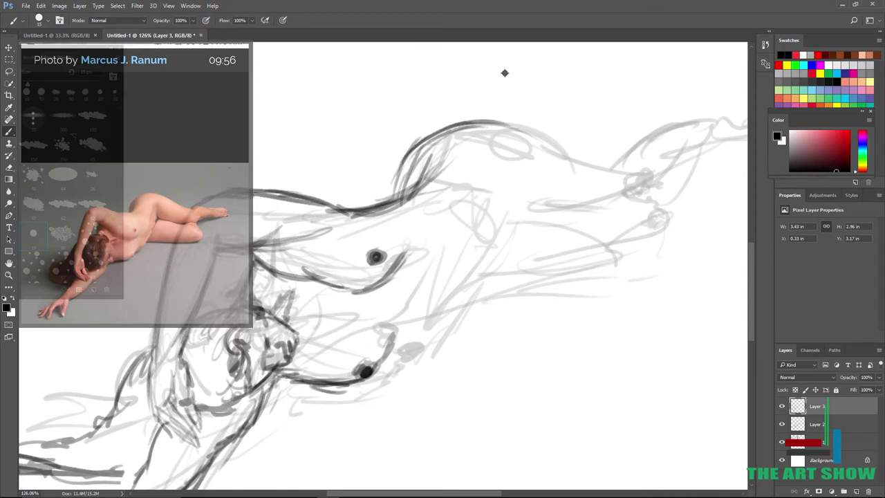
{"action": "key", "text": "ctrl+alt+z"}
{"action": "key", "text": "ctrl+alt+z"}
{"action": "mouse_move", "coordinate": [332, 214]}
{"action": "left_mouse_down"}
{"action": "mouse_move", "coordinate": [370, 213]}
{"action": "mouse_move", "coordinate": [408, 191]}
{"action": "mouse_move", "coordinate": [346, 205]}
{"action": "left_mouse_up"}
{"action": "key", "text": "ctrl+alt+z"}
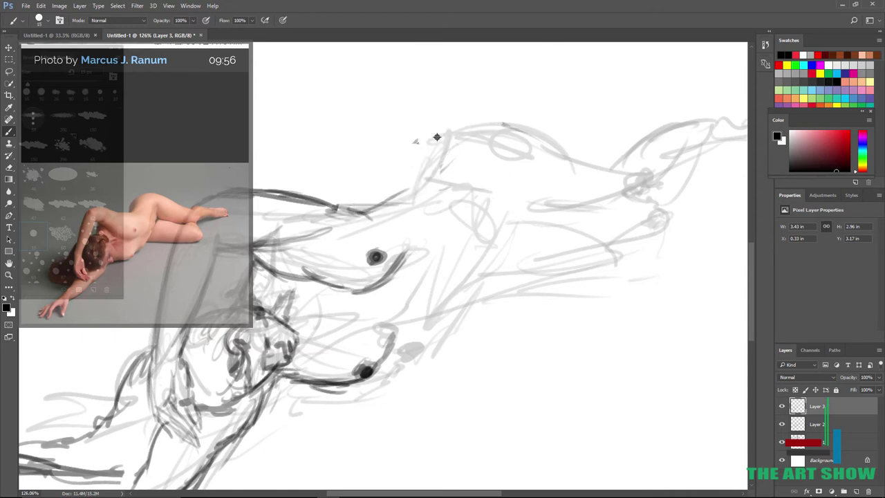
Draw the curved belly contours from the waist down to the lower breast and darken the belly's edge.
{"action": "mouse_move", "coordinate": [423, 204]}
{"action": "left_mouse_down"}
{"action": "mouse_move", "coordinate": [406, 338]}
{"action": "mouse_move", "coordinate": [415, 349]}
{"action": "left_mouse_up"}
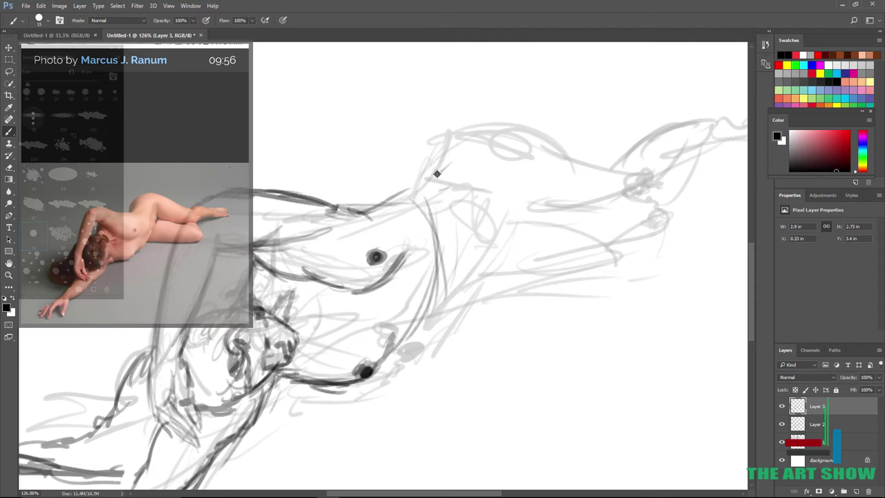
{"action": "mouse_move", "coordinate": [452, 159]}
{"action": "left_mouse_down"}
{"action": "mouse_move", "coordinate": [470, 228]}
{"action": "mouse_move", "coordinate": [451, 325]}
{"action": "left_mouse_up"}
{"action": "mouse_move", "coordinate": [482, 202]}
{"action": "left_mouse_down"}
{"action": "mouse_move", "coordinate": [382, 353]}
{"action": "mouse_move", "coordinate": [438, 316]}
{"action": "left_mouse_up"}
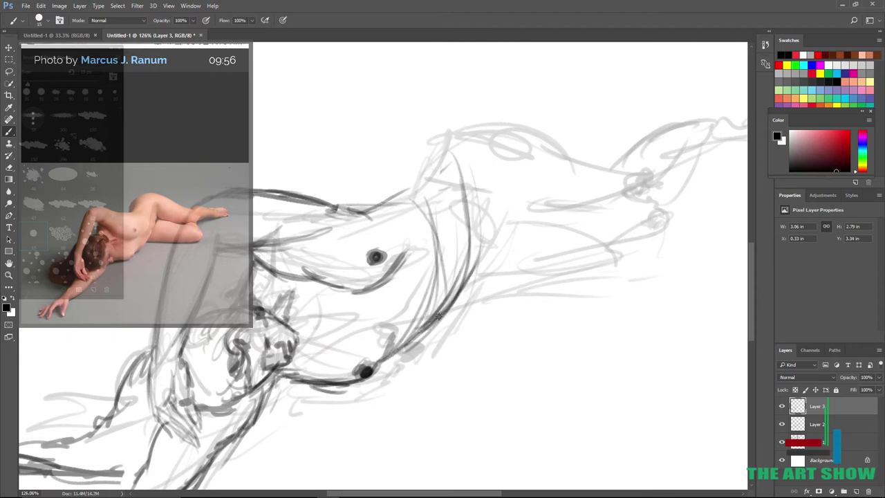
{"action": "left_click_drag", "start_coordinate": [448, 302], "coordinate": [493, 206]}
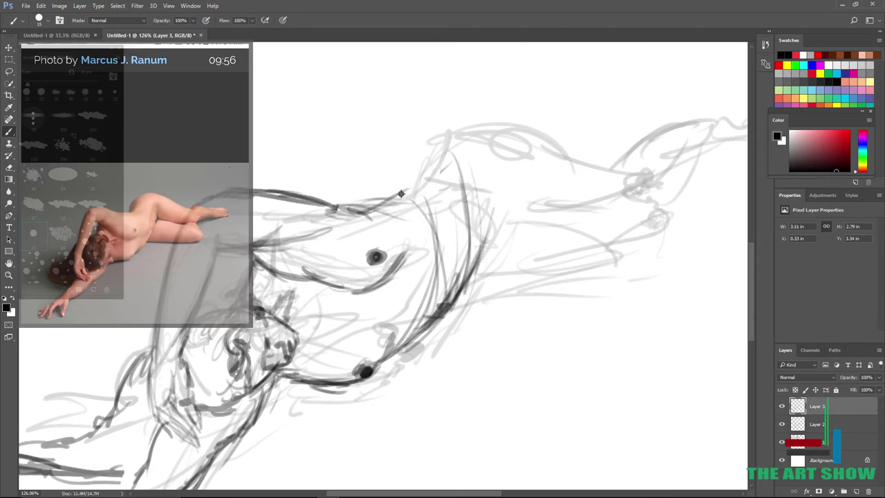
Extend the waist line up toward the hip and add curved rib and stomach strokes across the torso.
{"action": "left_click_drag", "start_coordinate": [400, 195], "coordinate": [417, 140]}
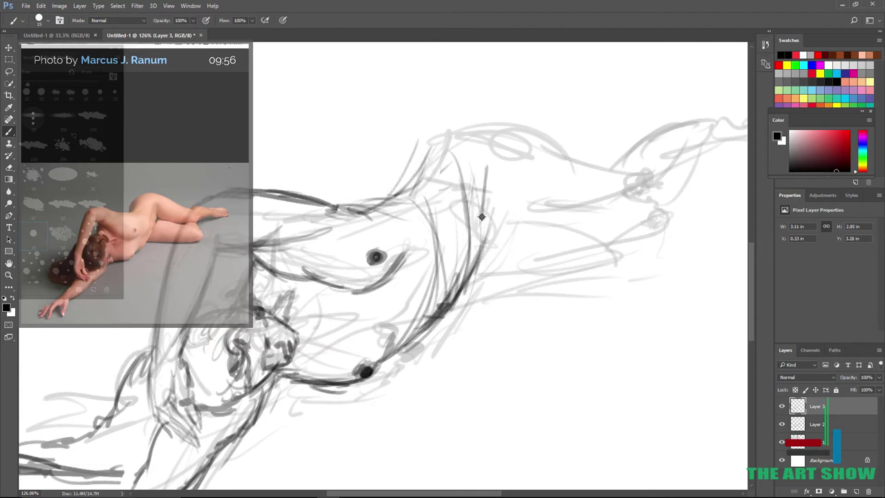
{"action": "mouse_move", "coordinate": [497, 163]}
{"action": "left_mouse_down"}
{"action": "mouse_move", "coordinate": [442, 270]}
{"action": "mouse_move", "coordinate": [385, 300]}
{"action": "left_mouse_up"}
{"action": "mouse_move", "coordinate": [421, 270]}
{"action": "left_mouse_down"}
{"action": "mouse_move", "coordinate": [467, 242]}
{"action": "mouse_move", "coordinate": [437, 310]}
{"action": "left_mouse_up"}
{"action": "left_click_drag", "start_coordinate": [494, 261], "coordinate": [474, 285]}
{"action": "scroll", "coordinate": [534, 164], "scroll_direction": "down", "scroll_amount": 8}
{"action": "scroll", "coordinate": [534, 164], "scroll_direction": "up", "scroll_amount": 10}
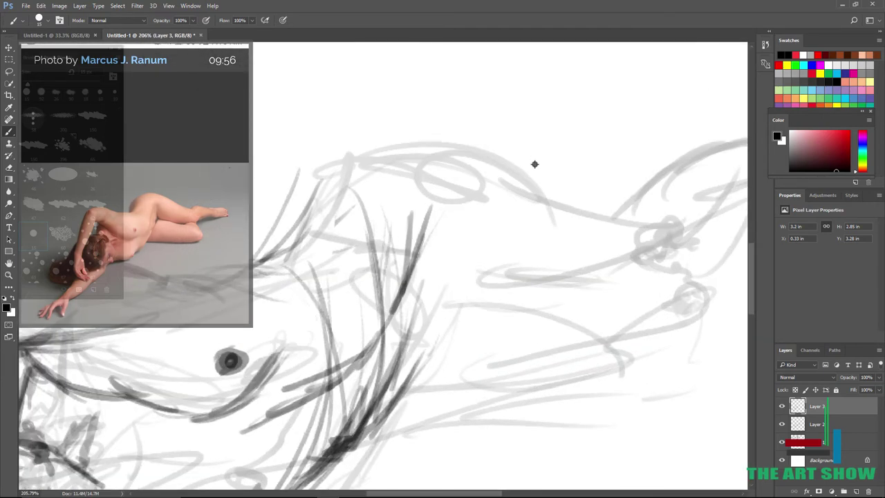
Draw the hip contour rising from the waist and curving over the top of the buttock.
{"action": "left_click_drag", "start_coordinate": [301, 183], "coordinate": [276, 238]}
{"action": "left_click_drag", "start_coordinate": [325, 175], "coordinate": [296, 229]}
{"action": "left_click_drag", "start_coordinate": [302, 211], "coordinate": [357, 127]}
{"action": "left_click_drag", "start_coordinate": [319, 165], "coordinate": [409, 123]}
{"action": "mouse_move", "coordinate": [310, 189]}
{"action": "left_mouse_down"}
{"action": "mouse_move", "coordinate": [409, 125]}
{"action": "mouse_move", "coordinate": [524, 168]}
{"action": "left_mouse_up"}
{"action": "mouse_move", "coordinate": [355, 152]}
{"action": "left_mouse_down"}
{"action": "mouse_move", "coordinate": [486, 134]}
{"action": "mouse_move", "coordinate": [536, 151]}
{"action": "left_mouse_up"}
{"action": "scroll", "coordinate": [643, 198], "scroll_direction": "down", "scroll_amount": 10}
{"action": "scroll", "coordinate": [642, 199], "scroll_direction": "down", "scroll_amount": 3}
{"action": "scroll", "coordinate": [643, 198], "scroll_direction": "up", "scroll_amount": 6}
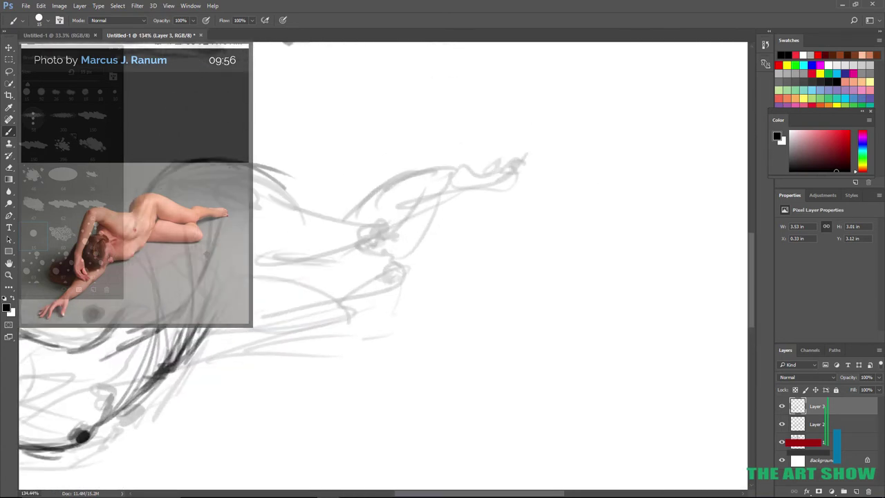
Mark the dark crease of the groin and draw the upper thigh's underside toward the knee.
{"action": "left_click_drag", "start_coordinate": [236, 272], "coordinate": [200, 345]}
{"action": "left_click_drag", "start_coordinate": [204, 242], "coordinate": [189, 361]}
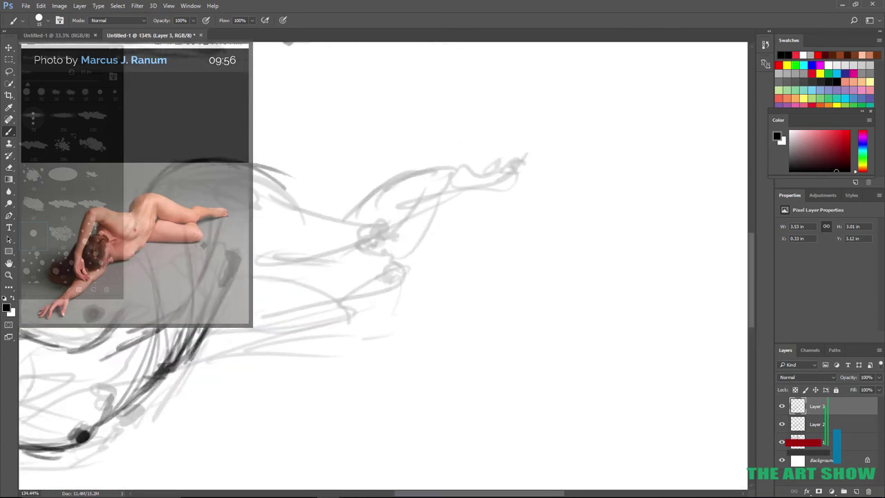
{"action": "left_click_drag", "start_coordinate": [241, 267], "coordinate": [305, 275]}
{"action": "left_click_drag", "start_coordinate": [240, 268], "coordinate": [393, 260]}
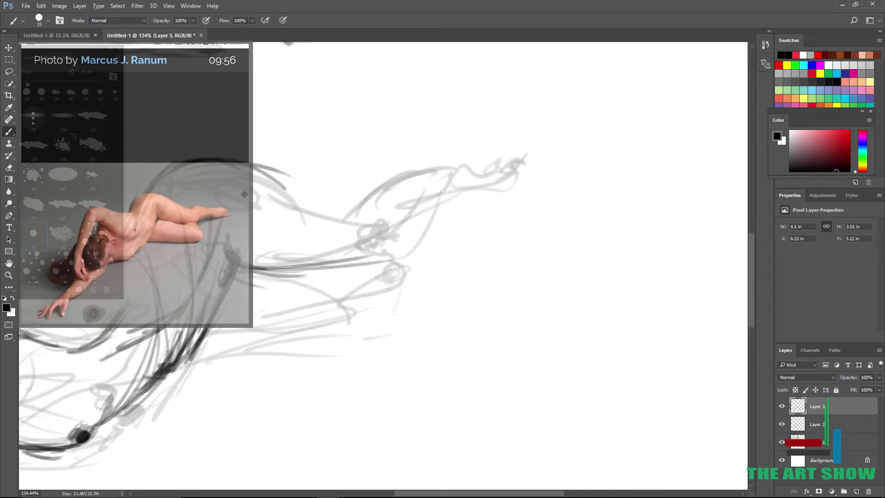
Draw the upper thigh's top contour from the hip down toward the knee.
{"action": "left_click_drag", "start_coordinate": [190, 163], "coordinate": [327, 190]}
{"action": "left_click_drag", "start_coordinate": [251, 169], "coordinate": [363, 202]}
{"action": "left_click_drag", "start_coordinate": [251, 174], "coordinate": [340, 204]}
{"action": "scroll", "coordinate": [357, 188], "scroll_direction": "up", "scroll_amount": 3}
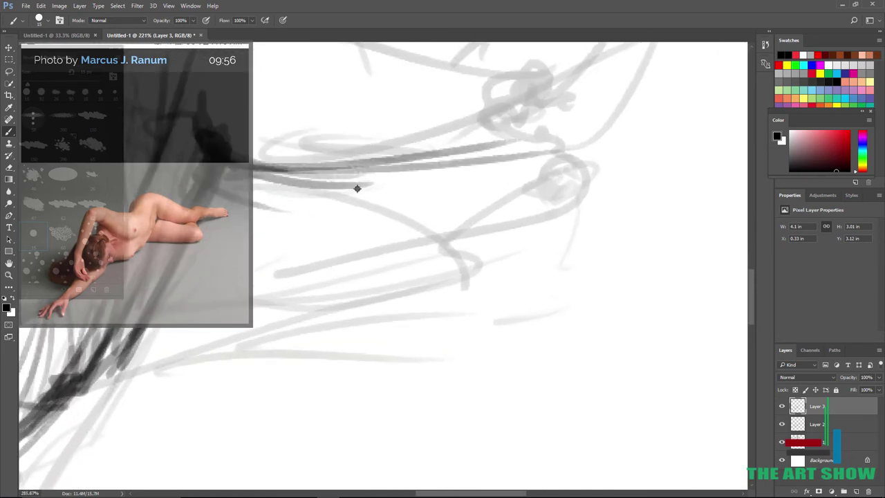
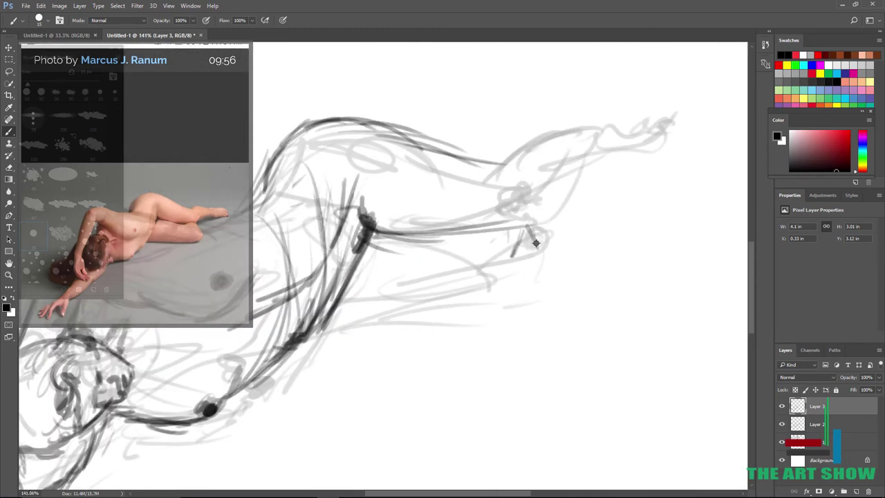
Draw the front of the lower knee, then try the lower thigh's underside and undo those strokes.
{"action": "mouse_move", "coordinate": [536, 242]}
{"action": "left_mouse_down"}
{"action": "mouse_move", "coordinate": [542, 276]}
{"action": "mouse_move", "coordinate": [531, 272]}
{"action": "mouse_move", "coordinate": [484, 301]}
{"action": "mouse_move", "coordinate": [436, 308]}
{"action": "left_mouse_up"}
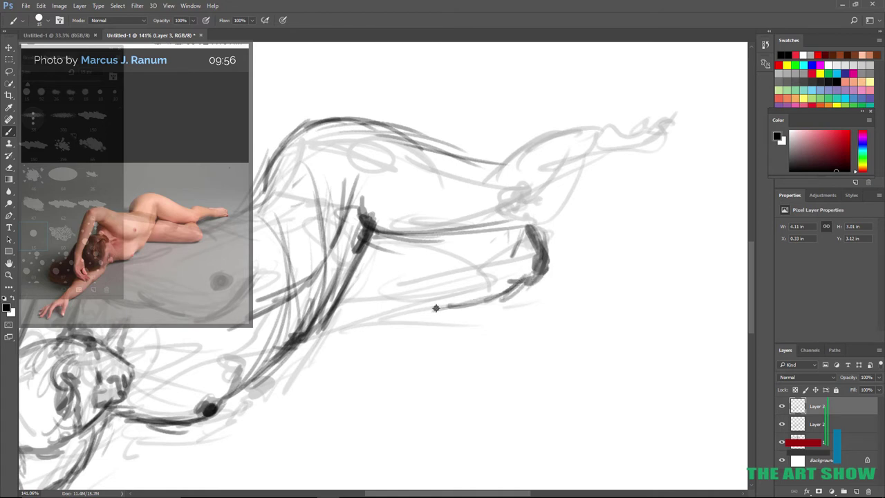
{"action": "left_click_drag", "start_coordinate": [513, 291], "coordinate": [315, 338]}
{"action": "left_click_drag", "start_coordinate": [454, 309], "coordinate": [309, 341]}
{"action": "key", "text": "ctrl+alt+z"}
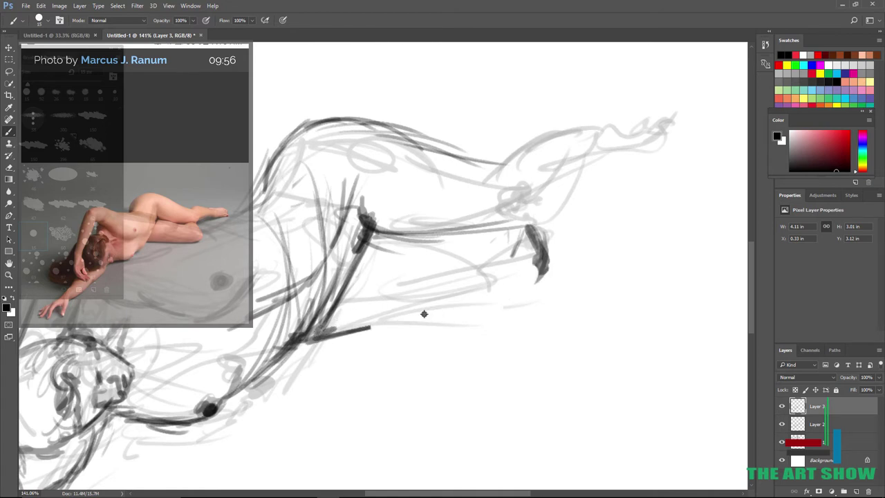
{"action": "key", "text": "ctrl+alt+z"}
Draw the lower thigh's underside between belly and knee, and darken the belly contour down to the lower breast.
{"action": "left_click_drag", "start_coordinate": [330, 312], "coordinate": [442, 282]}
{"action": "mouse_move", "coordinate": [329, 313]}
{"action": "left_mouse_down"}
{"action": "mouse_move", "coordinate": [504, 269]}
{"action": "mouse_move", "coordinate": [323, 327]}
{"action": "left_mouse_up"}
{"action": "mouse_move", "coordinate": [519, 273]}
{"action": "left_mouse_down"}
{"action": "mouse_move", "coordinate": [320, 327]}
{"action": "mouse_move", "coordinate": [228, 389]}
{"action": "mouse_move", "coordinate": [226, 407]}
{"action": "left_mouse_up"}
{"action": "left_click_drag", "start_coordinate": [234, 397], "coordinate": [325, 315]}
Add short contour strokes across the stomach and near the groin crease.
{"action": "left_click_drag", "start_coordinate": [327, 227], "coordinate": [303, 265]}
{"action": "left_click_drag", "start_coordinate": [328, 237], "coordinate": [282, 286]}
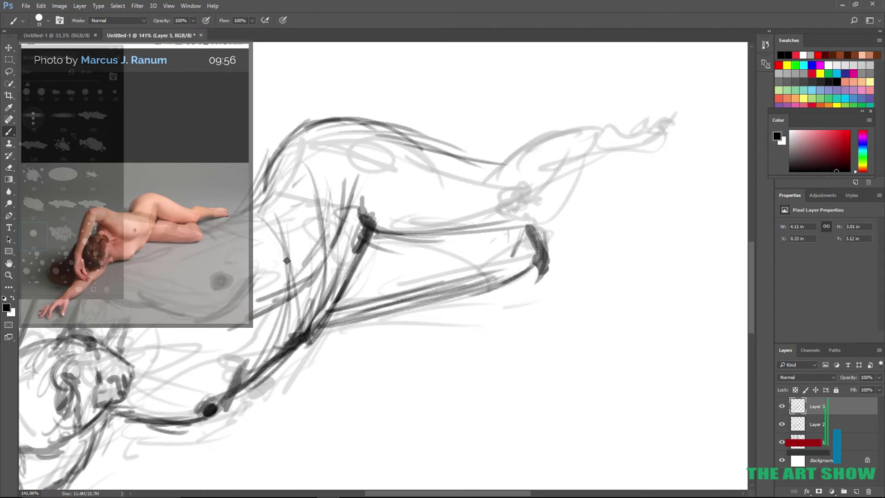
{"action": "left_click_drag", "start_coordinate": [265, 235], "coordinate": [303, 275]}
{"action": "left_click_drag", "start_coordinate": [323, 180], "coordinate": [358, 209]}
{"action": "scroll", "coordinate": [364, 173], "scroll_direction": "down", "scroll_amount": 7}
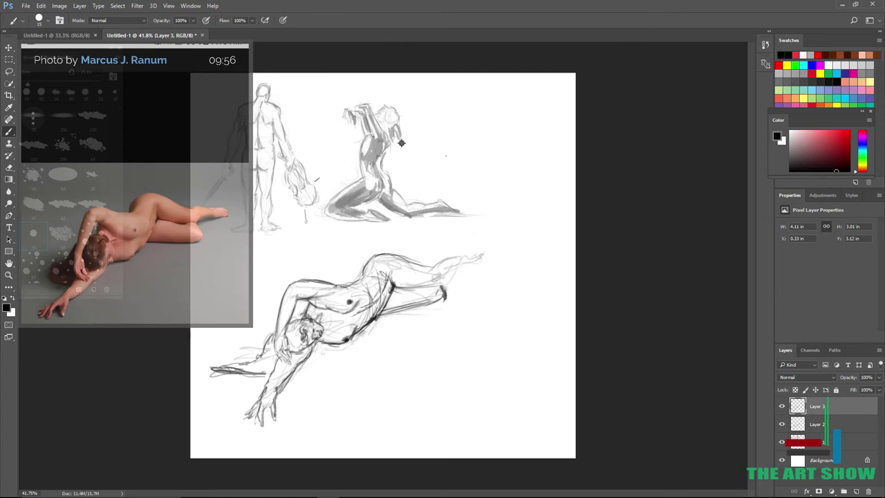
{"action": "scroll", "coordinate": [347, 326], "scroll_direction": "up", "scroll_amount": 4}
Replace the hip contour with a rounder curve rising from the waist and blend it into the flank line.
{"action": "left_click_drag", "start_coordinate": [397, 159], "coordinate": [407, 145]}
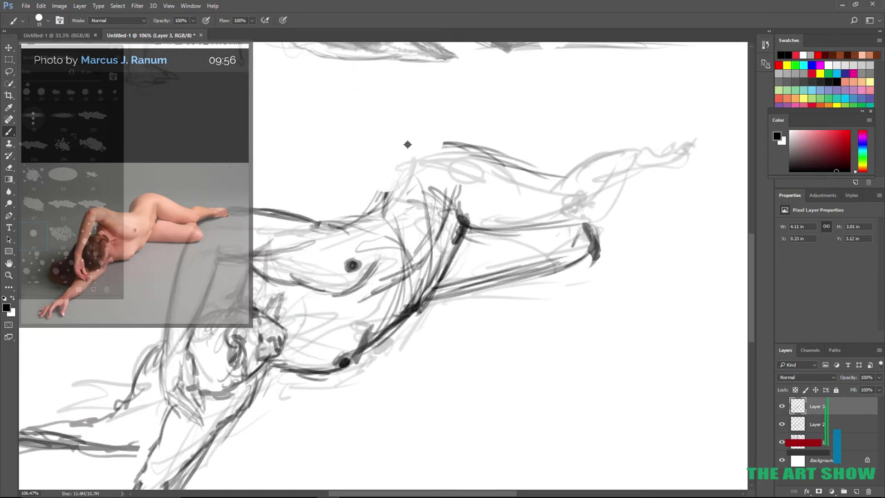
{"action": "left_click_drag", "start_coordinate": [382, 195], "coordinate": [453, 137]}
{"action": "mouse_move", "coordinate": [386, 177]}
{"action": "left_mouse_down"}
{"action": "mouse_move", "coordinate": [393, 150]}
{"action": "mouse_move", "coordinate": [428, 138]}
{"action": "left_mouse_up"}
{"action": "left_click_drag", "start_coordinate": [379, 205], "coordinate": [390, 165]}
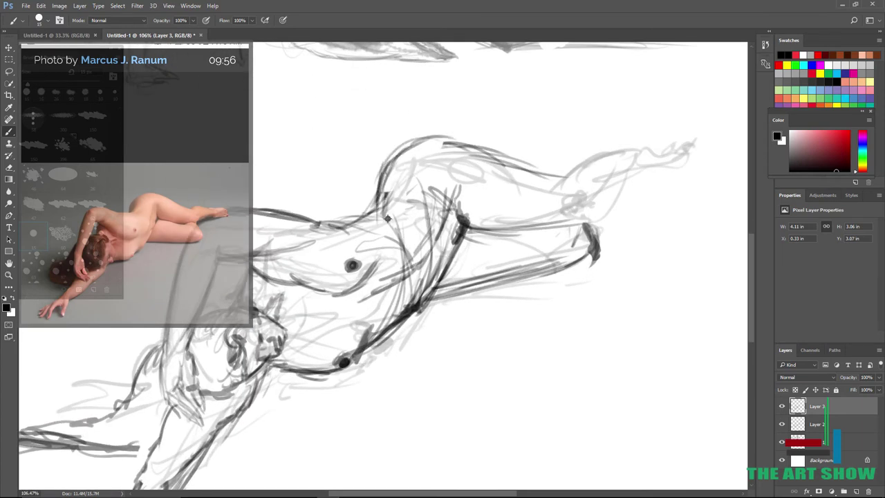
{"action": "mouse_move", "coordinate": [339, 227]}
{"action": "left_mouse_down"}
{"action": "mouse_move", "coordinate": [397, 161]}
{"action": "mouse_move", "coordinate": [332, 232]}
{"action": "left_mouse_up"}
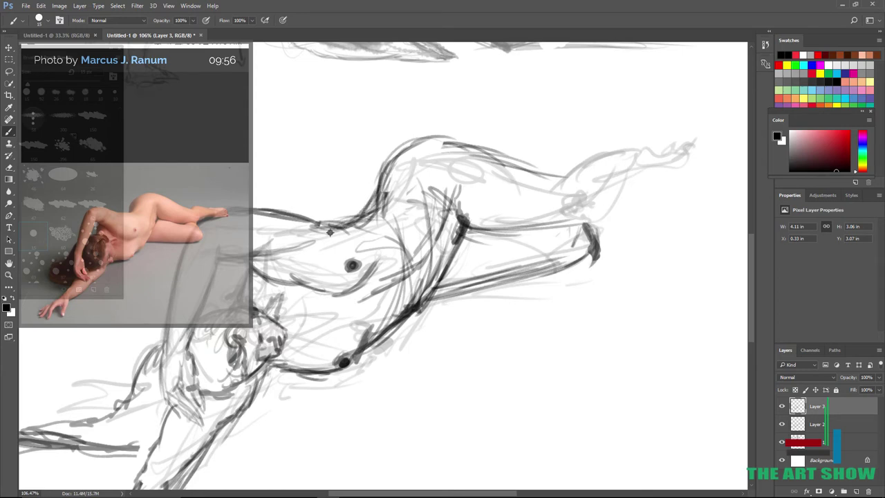
Darken the upper thigh's top and bottom contours toward the knee and curve a line into the groin.
{"action": "scroll", "coordinate": [370, 192], "scroll_direction": "down", "scroll_amount": 6}
{"action": "scroll", "coordinate": [369, 193], "scroll_direction": "up", "scroll_amount": 6}
{"action": "left_click_drag", "start_coordinate": [253, 200], "coordinate": [378, 248]}
{"action": "left_click_drag", "start_coordinate": [277, 291], "coordinate": [374, 282]}
{"action": "left_click_drag", "start_coordinate": [254, 208], "coordinate": [257, 297]}
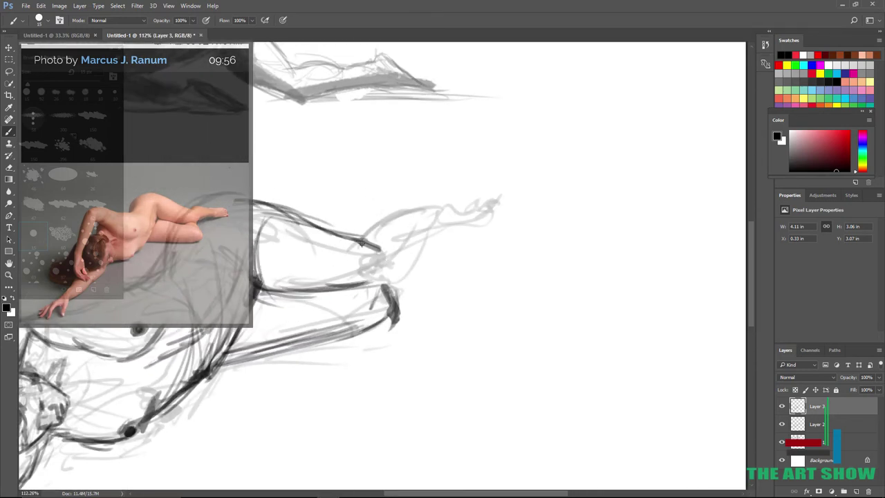
{"action": "scroll", "coordinate": [358, 274], "scroll_direction": "down", "scroll_amount": 5}
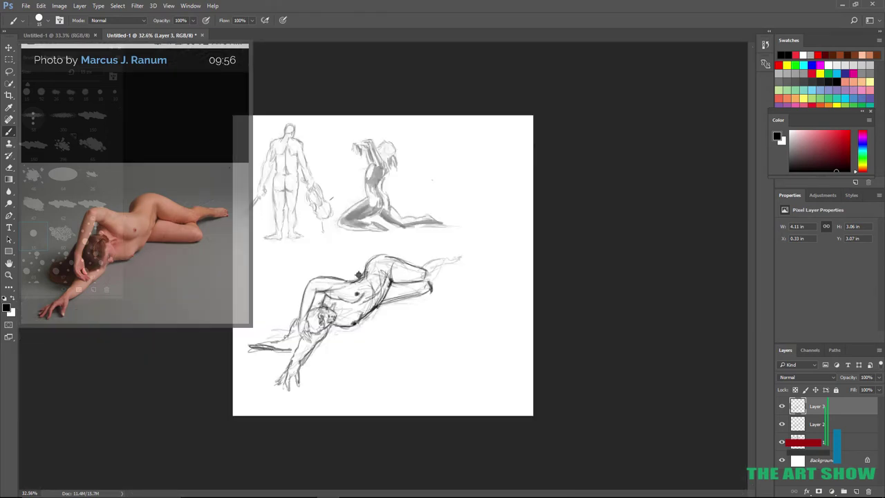
{"action": "scroll", "coordinate": [358, 275], "scroll_direction": "up", "scroll_amount": 5}
Draw the lower leg and foot extending from the upper knee, and reinforce the lower knee and thigh.
{"action": "mouse_move", "coordinate": [324, 306]}
{"action": "left_mouse_down"}
{"action": "mouse_move", "coordinate": [329, 251]}
{"action": "mouse_move", "coordinate": [391, 199]}
{"action": "left_mouse_up"}
{"action": "left_click_drag", "start_coordinate": [342, 297], "coordinate": [397, 229]}
{"action": "mouse_move", "coordinate": [325, 225]}
{"action": "left_mouse_down"}
{"action": "mouse_move", "coordinate": [420, 187]}
{"action": "mouse_move", "coordinate": [424, 175]}
{"action": "mouse_move", "coordinate": [517, 151]}
{"action": "mouse_move", "coordinate": [520, 167]}
{"action": "mouse_move", "coordinate": [493, 196]}
{"action": "mouse_move", "coordinate": [359, 262]}
{"action": "mouse_move", "coordinate": [345, 294]}
{"action": "mouse_move", "coordinate": [360, 344]}
{"action": "mouse_move", "coordinate": [301, 317]}
{"action": "left_mouse_up"}
{"action": "left_click_drag", "start_coordinate": [359, 354], "coordinate": [132, 418]}
{"action": "left_click_drag", "start_coordinate": [353, 285], "coordinate": [324, 297]}
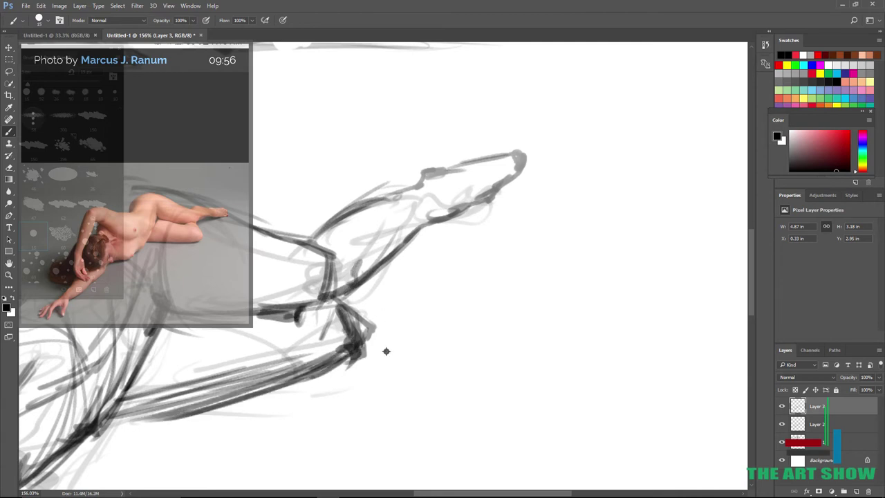
Undo the latest knee strokes and redraw short contours along the upper calf and around the knee.
{"action": "key", "text": "ctrl+alt+z"}
{"action": "key", "text": "ctrl+alt+z"}
{"action": "key", "text": "ctrl+alt+z"}
{"action": "key", "text": "ctrl+alt+z"}
{"action": "mouse_move", "coordinate": [347, 216]}
{"action": "left_mouse_down"}
{"action": "mouse_move", "coordinate": [311, 245]}
{"action": "mouse_move", "coordinate": [319, 243]}
{"action": "left_mouse_up"}
{"action": "left_click_drag", "start_coordinate": [324, 222], "coordinate": [293, 241]}
{"action": "left_click_drag", "start_coordinate": [327, 298], "coordinate": [346, 302]}
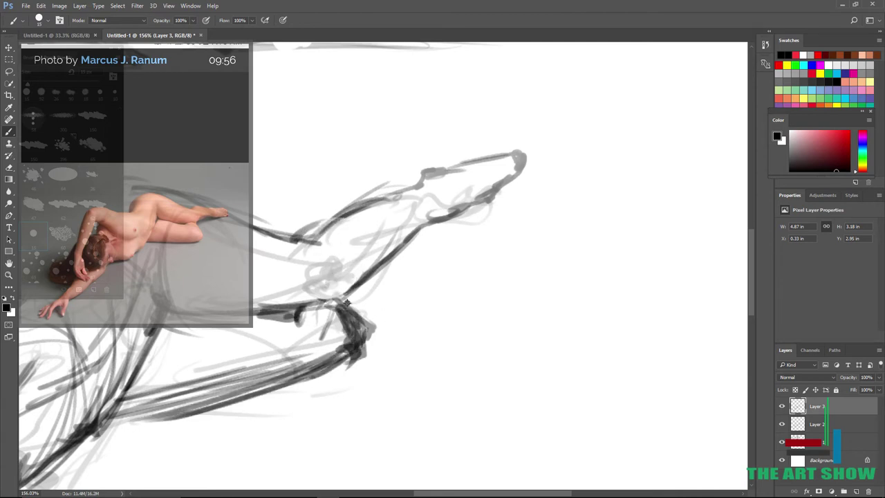
Redraw the upper leg's foot with a rounded heel, a sloping contour to the toes and a flatter sole.
{"action": "scroll", "coordinate": [339, 297], "scroll_direction": "down", "scroll_amount": 5}
{"action": "scroll", "coordinate": [439, 269], "scroll_direction": "up", "scroll_amount": 5}
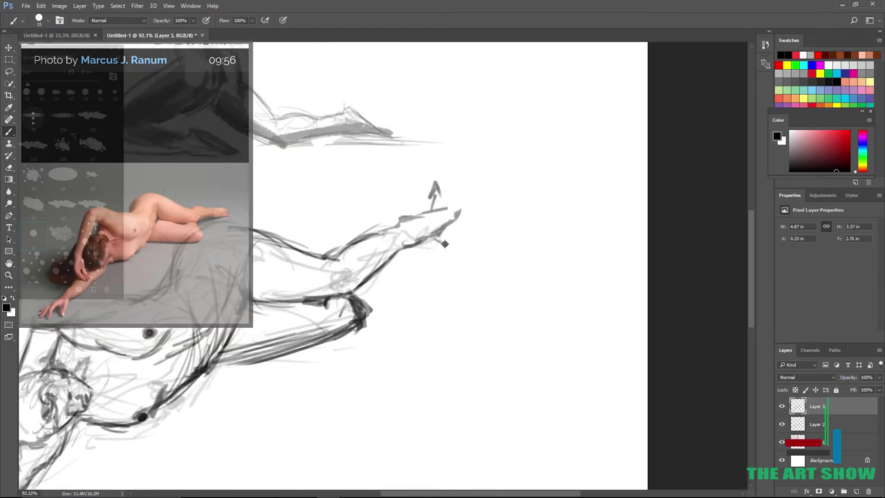
{"action": "left_click_drag", "start_coordinate": [444, 243], "coordinate": [449, 248]}
{"action": "left_click_drag", "start_coordinate": [463, 210], "coordinate": [430, 201]}
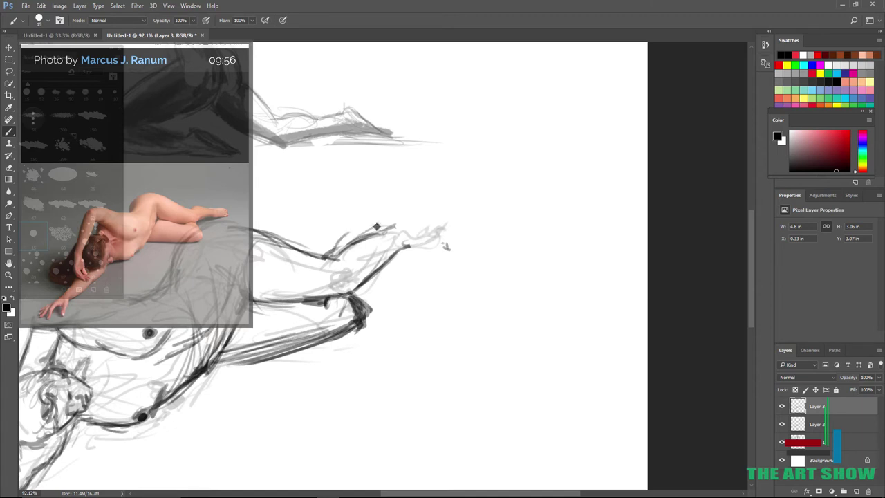
{"action": "left_click_drag", "start_coordinate": [377, 226], "coordinate": [410, 215]}
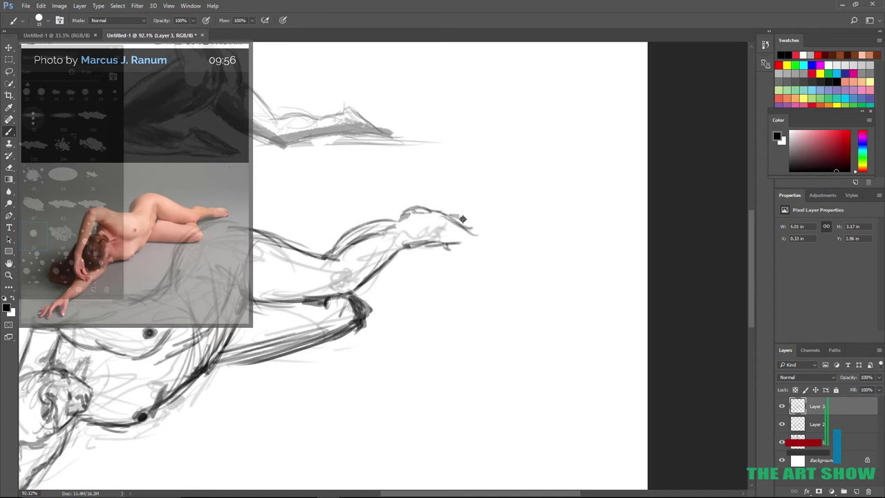
{"action": "left_click_drag", "start_coordinate": [483, 230], "coordinate": [332, 259]}
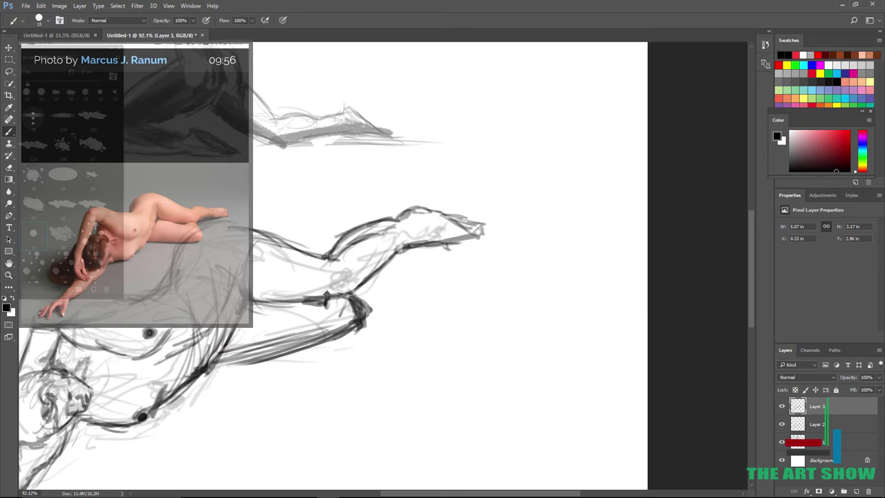
Darken the head, resting hand and extended arm contours, and reinforce the pointed hair shape spreading out beside the head.
{"action": "scroll", "coordinate": [327, 294], "scroll_direction": "down", "scroll_amount": 3}
{"action": "scroll", "coordinate": [326, 294], "scroll_direction": "up", "scroll_amount": 4}
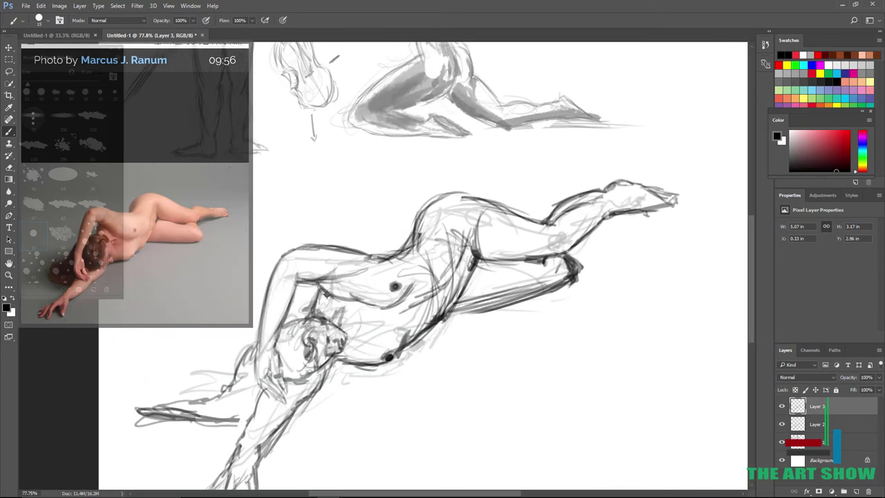
{"action": "left_click_drag", "start_coordinate": [309, 337], "coordinate": [295, 351]}
{"action": "scroll", "coordinate": [299, 289], "scroll_direction": "up", "scroll_amount": 4}
{"action": "mouse_move", "coordinate": [297, 309]}
{"action": "left_mouse_down"}
{"action": "mouse_move", "coordinate": [303, 383]}
{"action": "mouse_move", "coordinate": [302, 375]}
{"action": "left_mouse_up"}
{"action": "left_click_drag", "start_coordinate": [312, 356], "coordinate": [349, 411]}
{"action": "left_click_drag", "start_coordinate": [334, 347], "coordinate": [325, 387]}
{"action": "left_click_drag", "start_coordinate": [301, 296], "coordinate": [259, 331]}
{"action": "mouse_move", "coordinate": [283, 315]}
{"action": "left_mouse_down"}
{"action": "mouse_move", "coordinate": [180, 418]}
{"action": "mouse_move", "coordinate": [43, 448]}
{"action": "left_mouse_up"}
{"action": "mouse_move", "coordinate": [48, 440]}
{"action": "left_mouse_down"}
{"action": "mouse_move", "coordinate": [260, 456]}
{"action": "mouse_move", "coordinate": [304, 428]}
{"action": "left_mouse_up"}
{"action": "left_click_drag", "start_coordinate": [314, 392], "coordinate": [285, 454]}
{"action": "scroll", "coordinate": [264, 486], "scroll_direction": "down", "scroll_amount": 9}
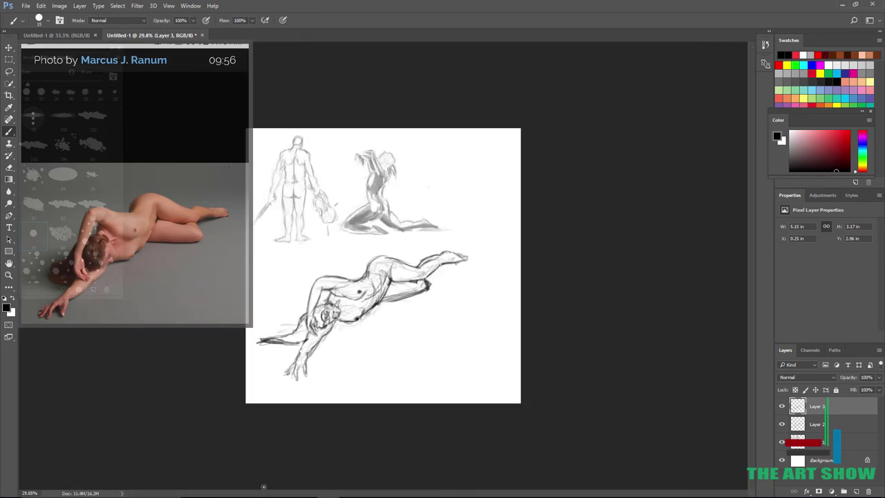
Add a shading stroke along the underside of the torso and lower thigh.
{"action": "scroll", "coordinate": [263, 487], "scroll_direction": "up", "scroll_amount": 5}
{"action": "mouse_move", "coordinate": [365, 346]}
{"action": "left_mouse_down"}
{"action": "mouse_move", "coordinate": [474, 295]}
{"action": "mouse_move", "coordinate": [538, 278]}
{"action": "left_mouse_up"}
{"action": "scroll", "coordinate": [730, 200], "scroll_direction": "down", "scroll_amount": 2}
{"action": "scroll", "coordinate": [731, 200], "scroll_direction": "down", "scroll_amount": 1}
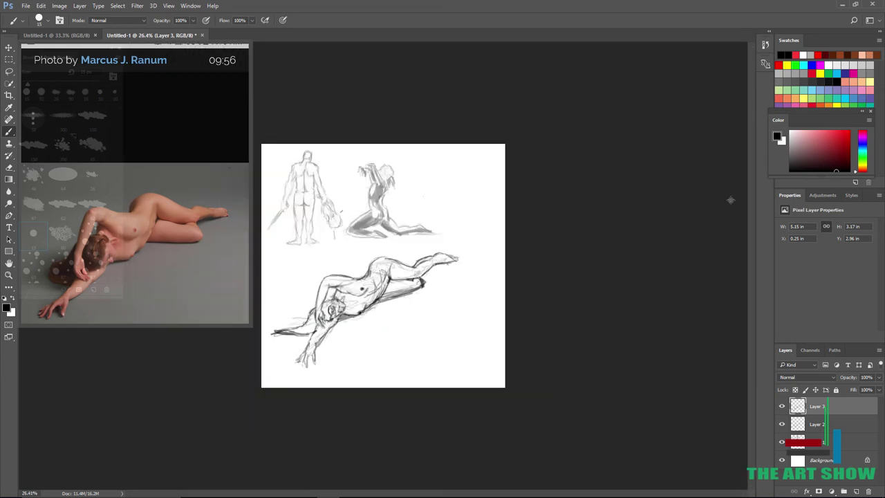
Enlarge the brush to 34 px and shade the underside of the upper breast.
{"action": "scroll", "coordinate": [731, 200], "scroll_direction": "up", "scroll_amount": 3}
{"action": "left_click_drag", "start_coordinate": [303, 268], "coordinate": [340, 286]}
{"action": "right_click", "coordinate": [380, 270]}
{"action": "left_click_drag", "start_coordinate": [456, 295], "coordinate": [464, 295]}
{"action": "left_click", "coordinate": [311, 270]}
{"action": "left_click_drag", "start_coordinate": [312, 269], "coordinate": [360, 278]}
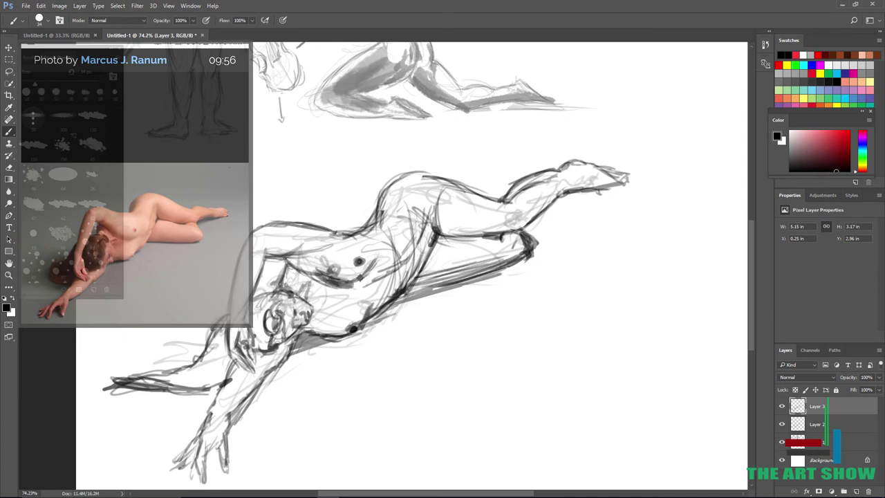
Thicken the contours of the back, extended forearm, waist, hip and upper thigh with the larger brush.
{"action": "left_click_drag", "start_coordinate": [377, 195], "coordinate": [250, 234]}
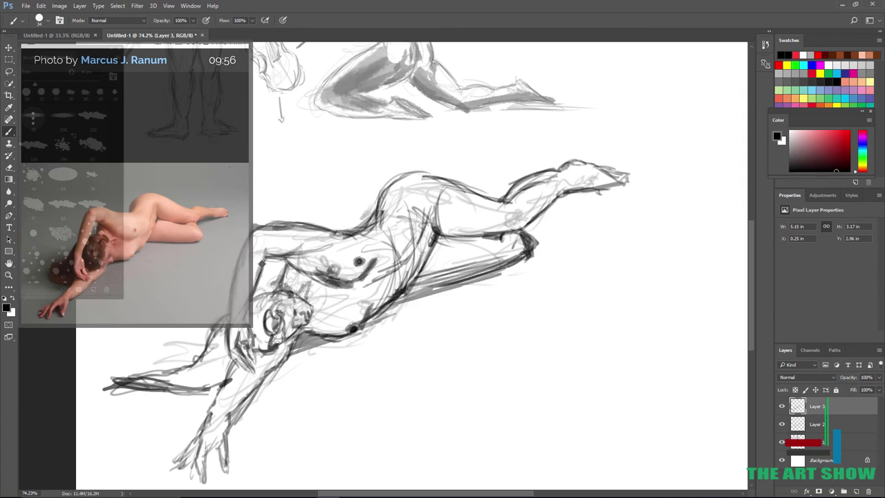
{"action": "left_click_drag", "start_coordinate": [255, 356], "coordinate": [208, 432]}
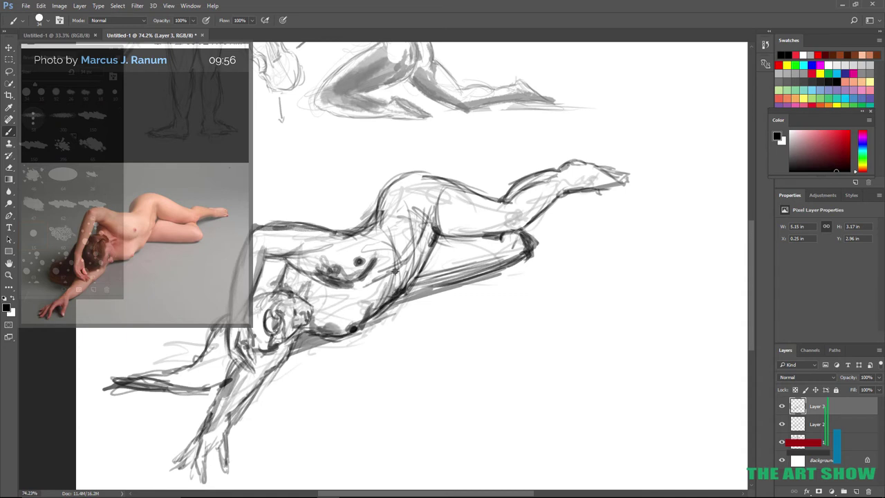
{"action": "left_click_drag", "start_coordinate": [366, 225], "coordinate": [401, 166]}
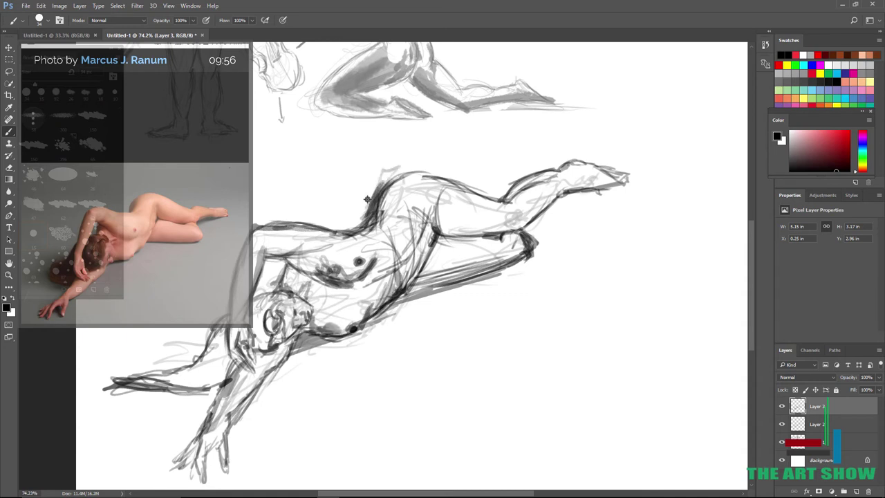
{"action": "mouse_move", "coordinate": [367, 200]}
{"action": "left_mouse_down"}
{"action": "mouse_move", "coordinate": [424, 173]}
{"action": "mouse_move", "coordinate": [419, 167]}
{"action": "mouse_move", "coordinate": [498, 196]}
{"action": "left_mouse_up"}
{"action": "left_click_drag", "start_coordinate": [446, 174], "coordinate": [503, 201]}
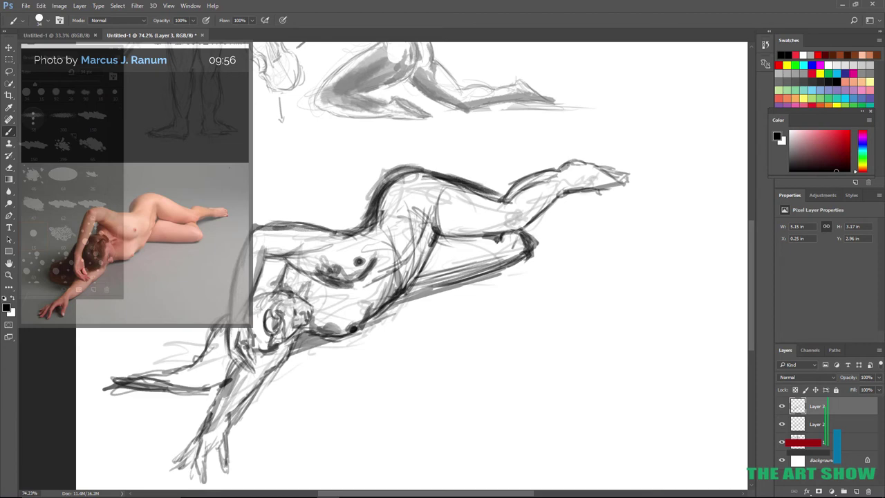
{"action": "scroll", "coordinate": [396, 311], "scroll_direction": "down", "scroll_amount": 3}
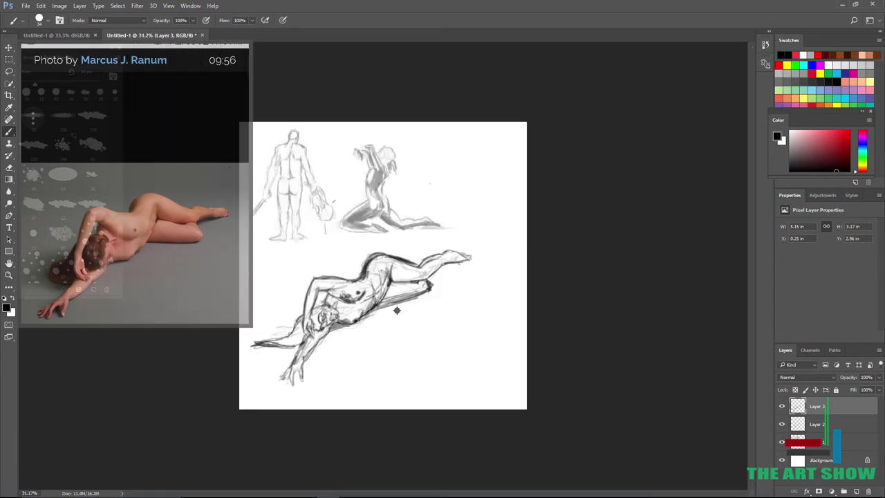
{"action": "scroll", "coordinate": [396, 311], "scroll_direction": "up", "scroll_amount": 2}
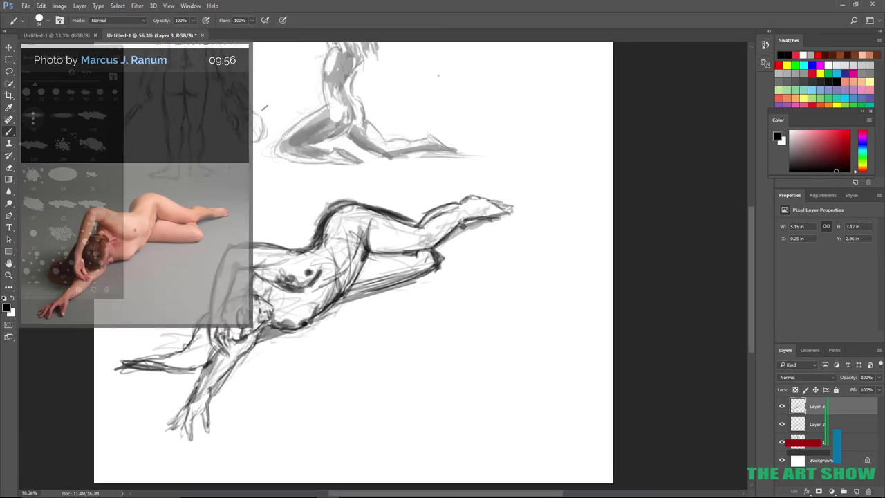
{"action": "scroll", "coordinate": [589, 159], "scroll_direction": "down", "scroll_amount": 3}
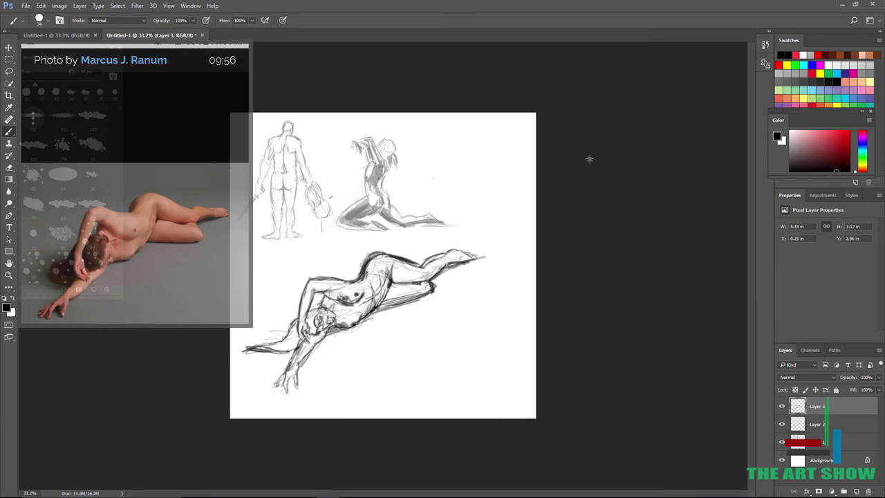
Try to transform the refined line layer to make the figure slightly narrower.
{"action": "left_click", "coordinate": [40, 5]}
{"action": "left_click", "coordinate": [74, 187]}
{"action": "mouse_move", "coordinate": [484, 249]}
{"action": "left_mouse_down"}
{"action": "mouse_move", "coordinate": [460, 257]}
{"action": "mouse_move", "coordinate": [471, 253]}
{"action": "left_mouse_up"}
{"action": "key", "text": "Return"}
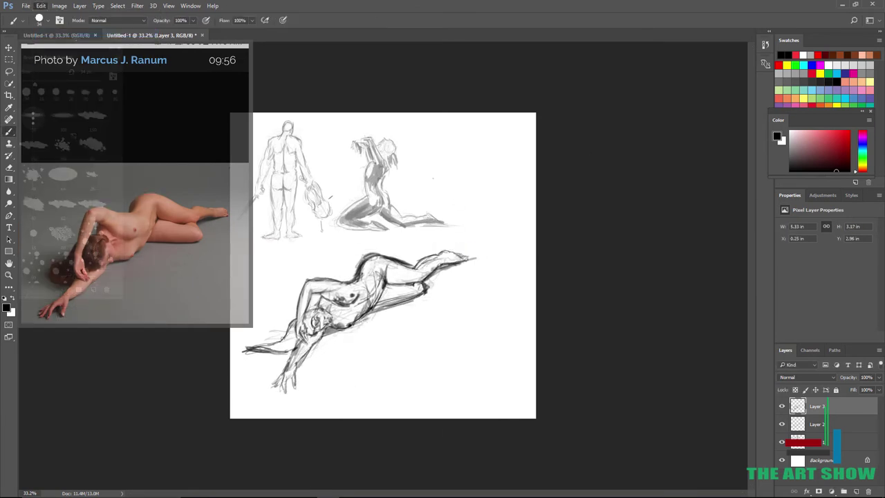
Merge Layer 3 down into Layer 2.
{"action": "right_click", "coordinate": [830, 406]}
{"action": "left_click", "coordinate": [782, 354]}
{"action": "left_click", "coordinate": [41, 5]}
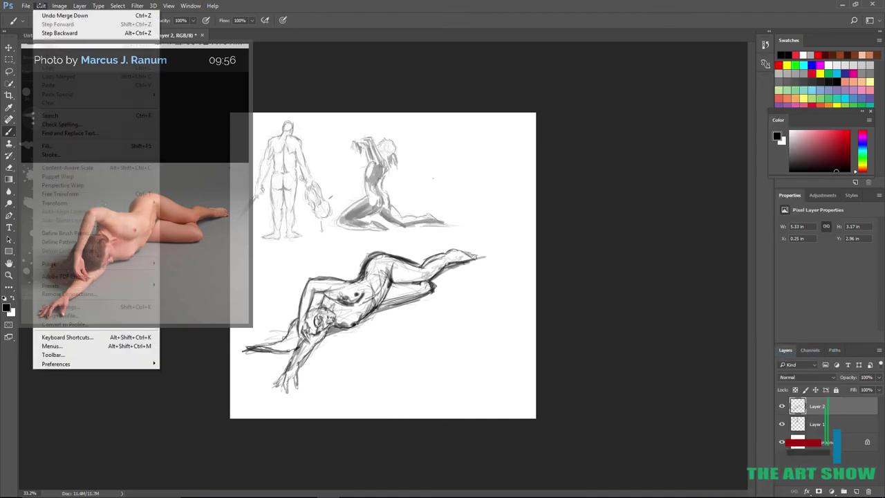
{"action": "left_click", "coordinate": [81, 188]}
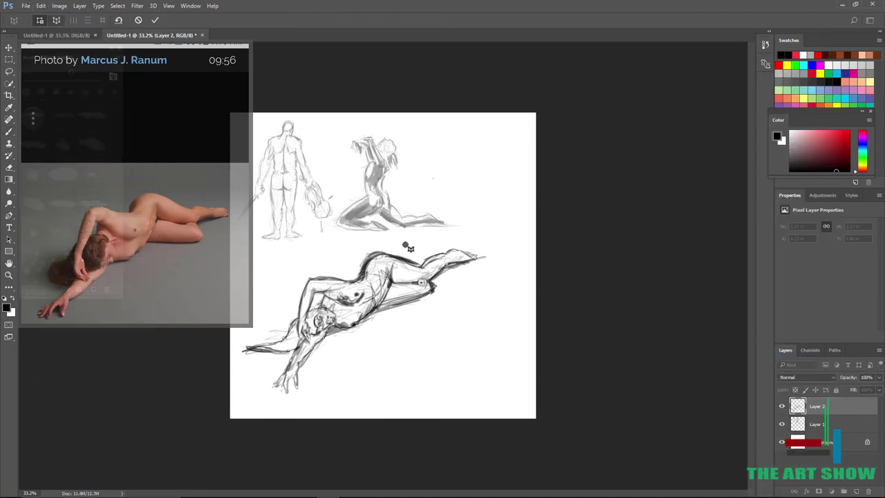
{"action": "left_click", "coordinate": [43, 6]}
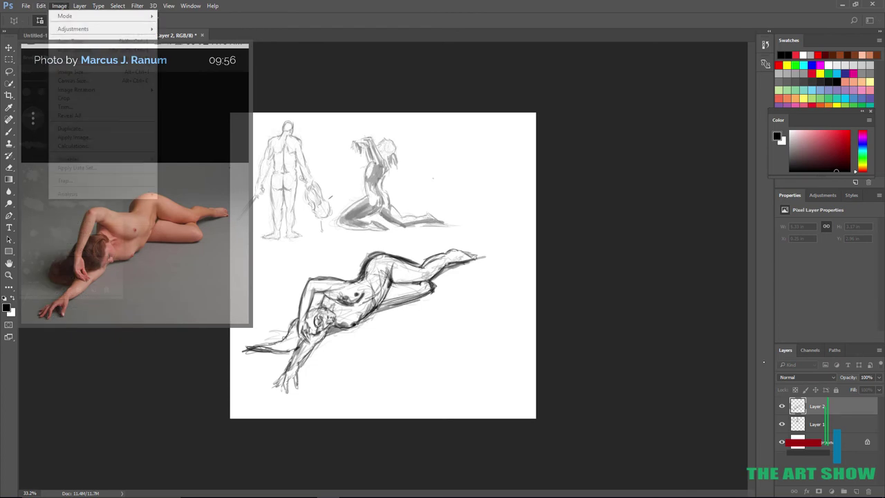
{"action": "left_click", "coordinate": [64, 6]}
{"action": "left_click", "coordinate": [155, 20]}
Free-transform the reclining figure to about 58% width and 62% height, rotate it about 11.5°, and place it just below the standing figure.
{"action": "left_click", "coordinate": [41, 5]}
{"action": "left_click", "coordinate": [63, 186]}
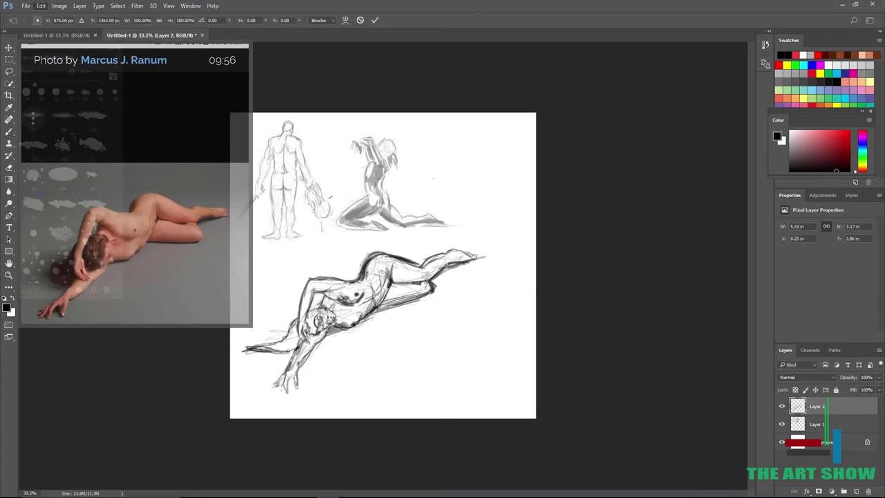
{"action": "left_click_drag", "start_coordinate": [434, 280], "coordinate": [475, 239]}
{"action": "left_click_drag", "start_coordinate": [528, 209], "coordinate": [453, 260]}
{"action": "mouse_move", "coordinate": [399, 299]}
{"action": "left_mouse_down"}
{"action": "mouse_move", "coordinate": [497, 210]}
{"action": "mouse_move", "coordinate": [498, 182]}
{"action": "mouse_move", "coordinate": [463, 257]}
{"action": "left_mouse_up"}
{"action": "left_click_drag", "start_coordinate": [516, 215], "coordinate": [490, 182]}
{"action": "mouse_move", "coordinate": [457, 213]}
{"action": "left_mouse_down"}
{"action": "mouse_move", "coordinate": [503, 184]}
{"action": "mouse_move", "coordinate": [444, 235]}
{"action": "mouse_move", "coordinate": [364, 269]}
{"action": "left_mouse_up"}
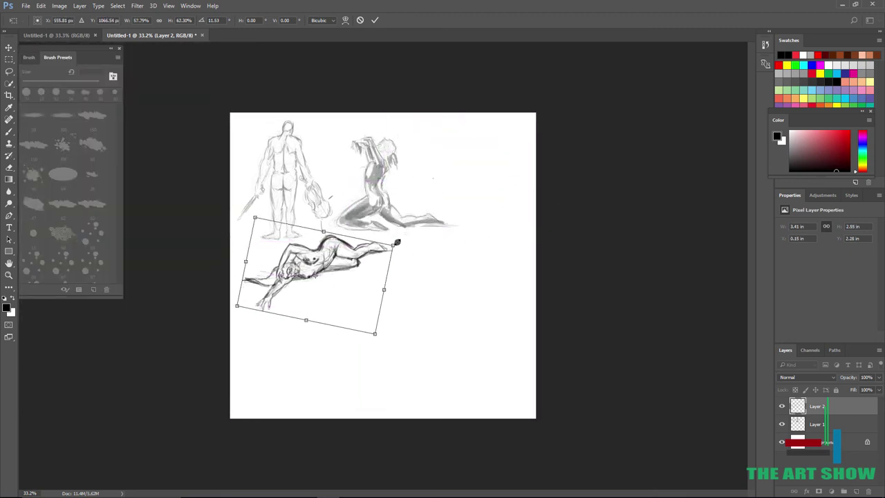
{"action": "left_click", "coordinate": [376, 20]}
Raise Layer 1's opacity to 100%.
{"action": "scroll", "coordinate": [349, 265], "scroll_direction": "up", "scroll_amount": 5}
{"action": "left_click", "coordinate": [848, 424]}
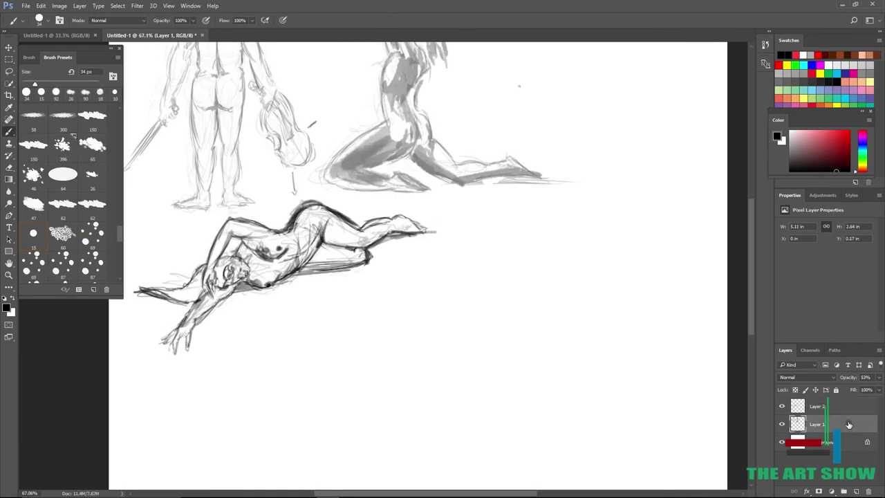
{"action": "left_click", "coordinate": [878, 378]}
{"action": "left_click_drag", "start_coordinate": [858, 389], "coordinate": [882, 389]}
Merge Layer 2 down into Layer 1 and set the merged layer's opacity to 49%.
{"action": "left_click", "coordinate": [842, 401]}
{"action": "right_click", "coordinate": [842, 396]}
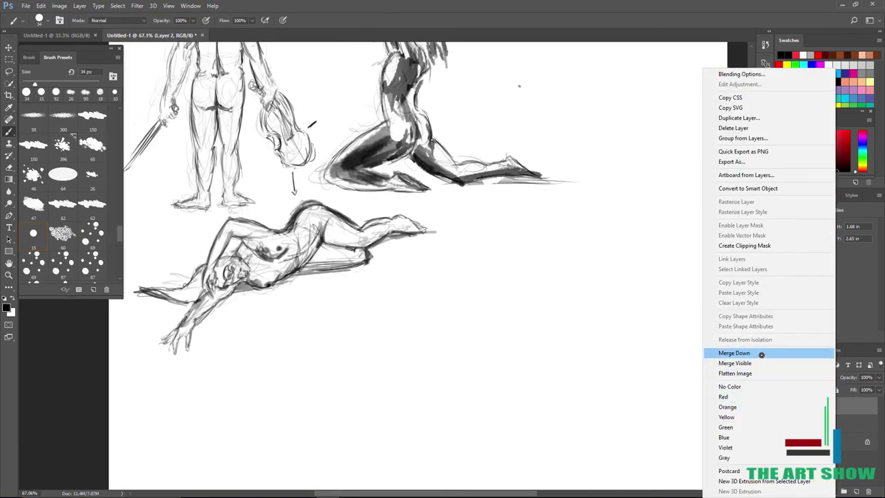
{"action": "left_click", "coordinate": [756, 350]}
{"action": "left_click_drag", "start_coordinate": [878, 389], "coordinate": [856, 389]}
{"action": "scroll", "coordinate": [383, 265], "scroll_direction": "down", "scroll_amount": 5}
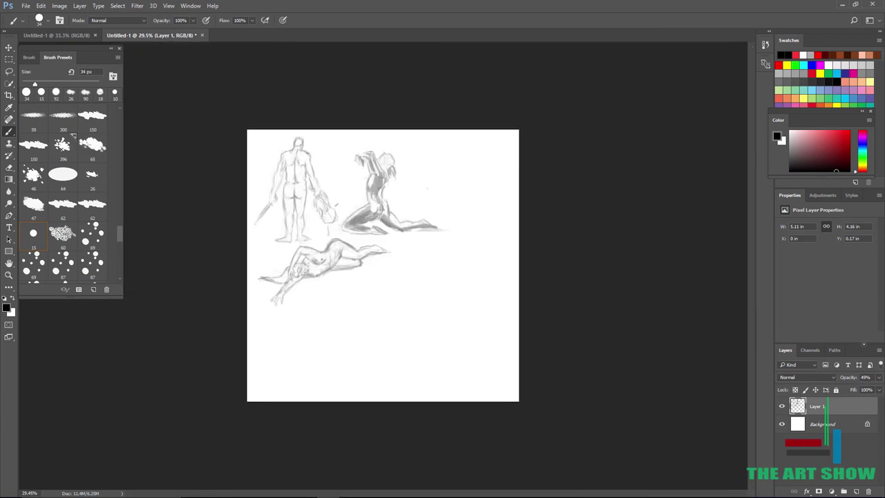
Create a new empty layer above the merged sketches for the next figure.
{"action": "scroll", "coordinate": [443, 312], "scroll_direction": "up", "scroll_amount": 3}
{"action": "key", "text": "ctrl+shift+alt+n"}
{"action": "scroll", "coordinate": [137, 189], "scroll_direction": "up", "scroll_amount": 3}
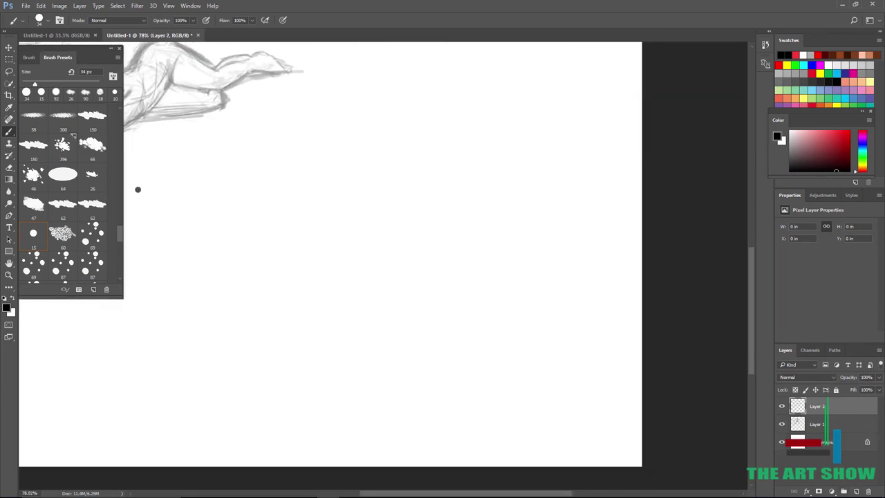
{"action": "scroll", "coordinate": [138, 189], "scroll_direction": "down", "scroll_amount": 4}
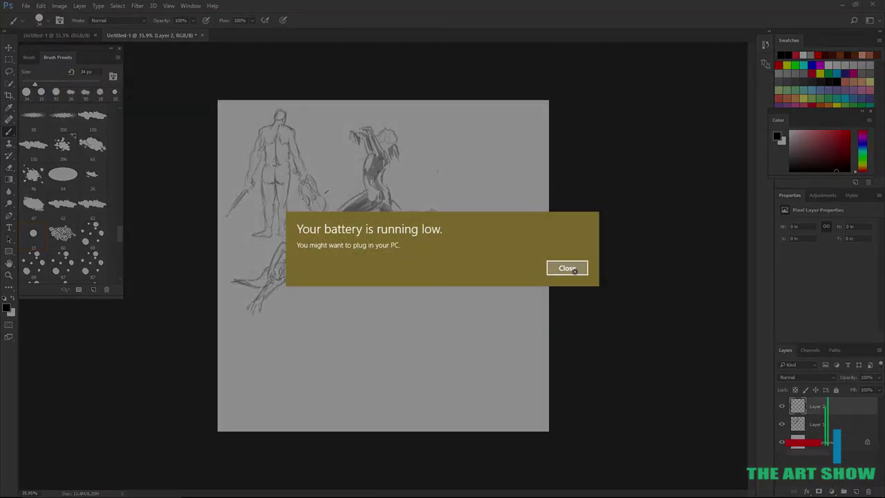
Dismiss the low-battery notice and pause the screen recorder.
{"action": "left_click", "coordinate": [579, 268]}
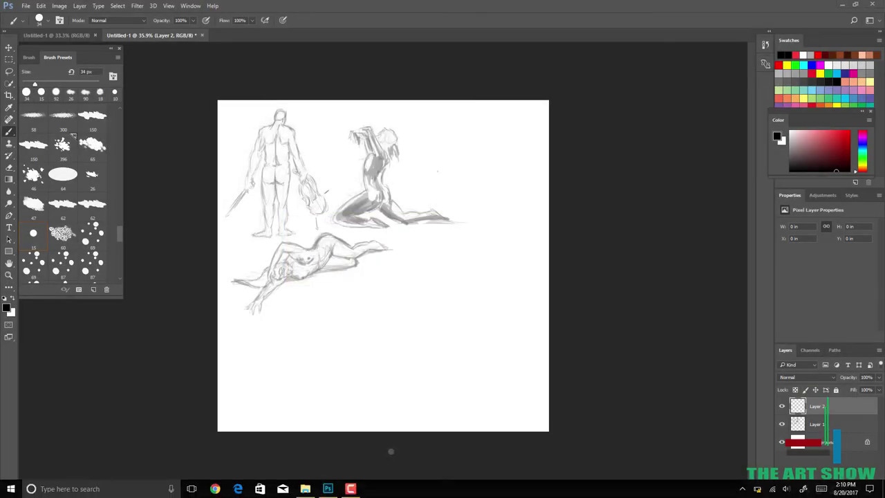
{"action": "left_click", "coordinate": [351, 488]}
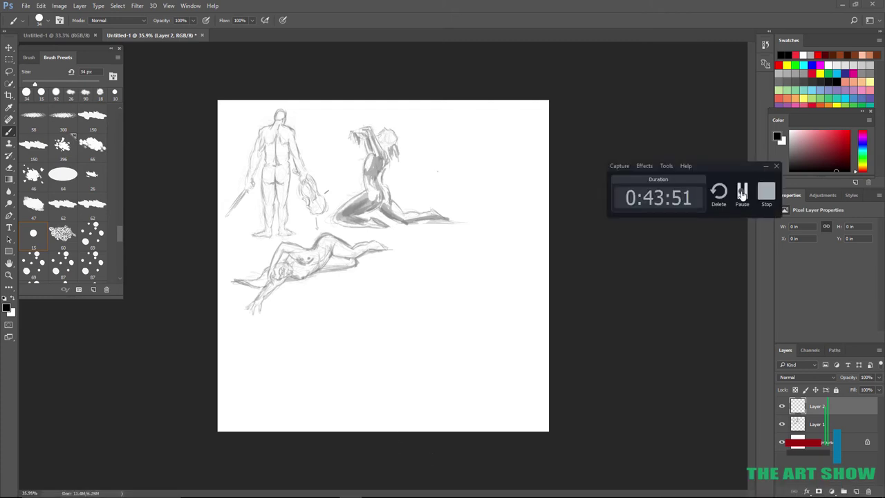
{"action": "left_click", "coordinate": [743, 193]}
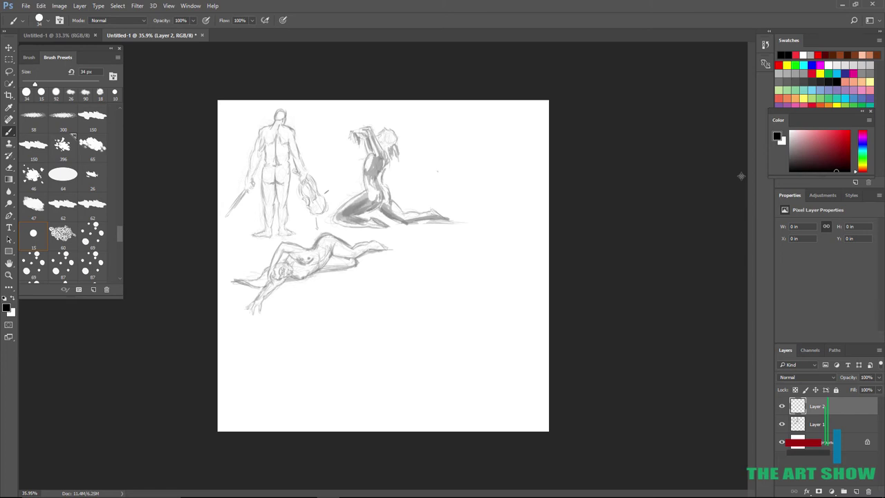
Draw the seated woman's head as a rough oval in the empty canvas area and set the layer's opacity to 46%.
{"action": "scroll", "coordinate": [741, 176], "scroll_direction": "up", "scroll_amount": 3}
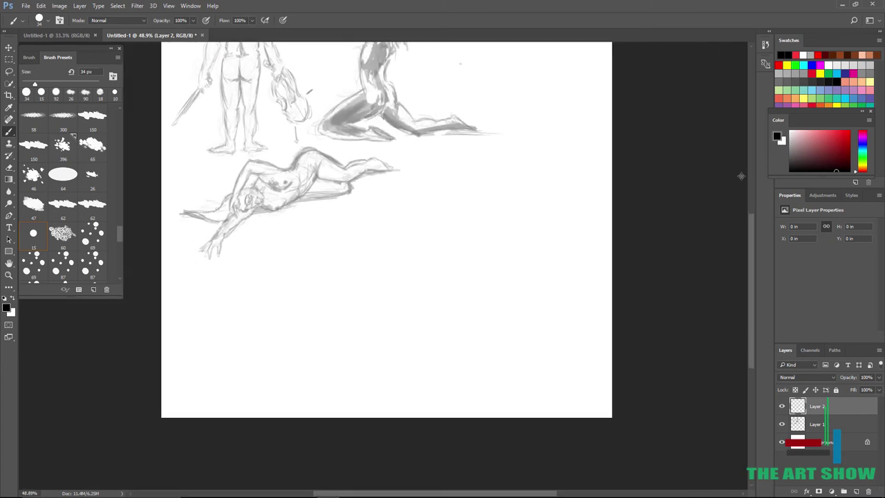
{"action": "scroll", "coordinate": [740, 176], "scroll_direction": "down", "scroll_amount": 1}
{"action": "scroll", "coordinate": [741, 176], "scroll_direction": "up", "scroll_amount": 2}
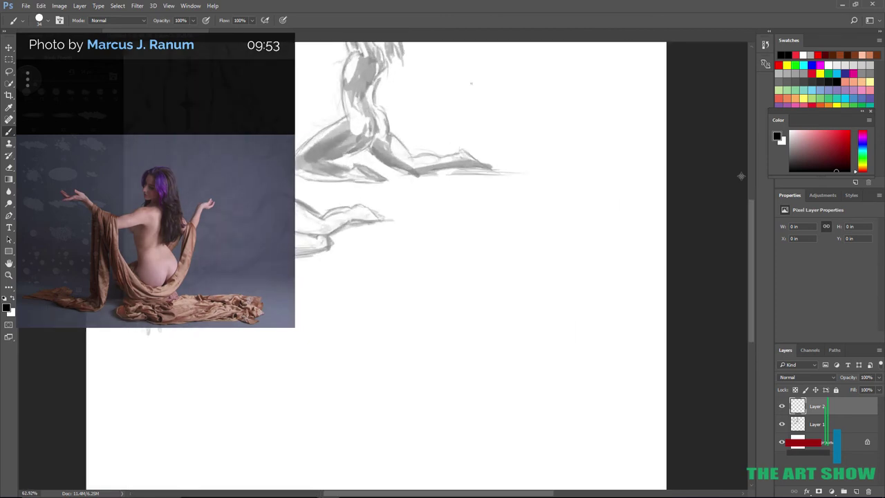
{"action": "scroll", "coordinate": [740, 176], "scroll_direction": "up", "scroll_amount": 2}
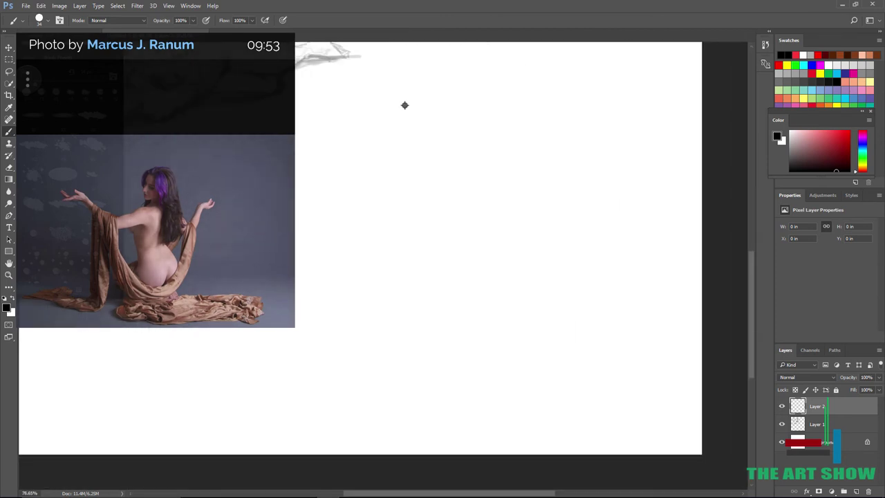
{"action": "left_click_drag", "start_coordinate": [403, 98], "coordinate": [400, 118]}
{"action": "left_click", "coordinate": [879, 378]}
{"action": "left_click_drag", "start_coordinate": [428, 130], "coordinate": [422, 96]}
Block in the seated woman's outstretched arm, long hair, back, hips and hanging drapery with loose strokes around the head oval.
{"action": "mouse_move", "coordinate": [434, 150]}
{"action": "left_mouse_down"}
{"action": "mouse_move", "coordinate": [445, 146]}
{"action": "mouse_move", "coordinate": [302, 192]}
{"action": "mouse_move", "coordinate": [302, 162]}
{"action": "left_mouse_up"}
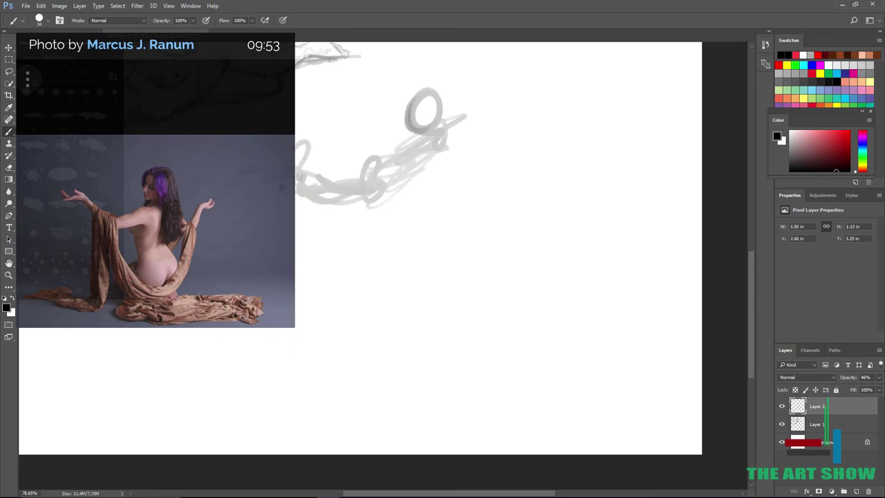
{"action": "left_click_drag", "start_coordinate": [437, 138], "coordinate": [455, 161]}
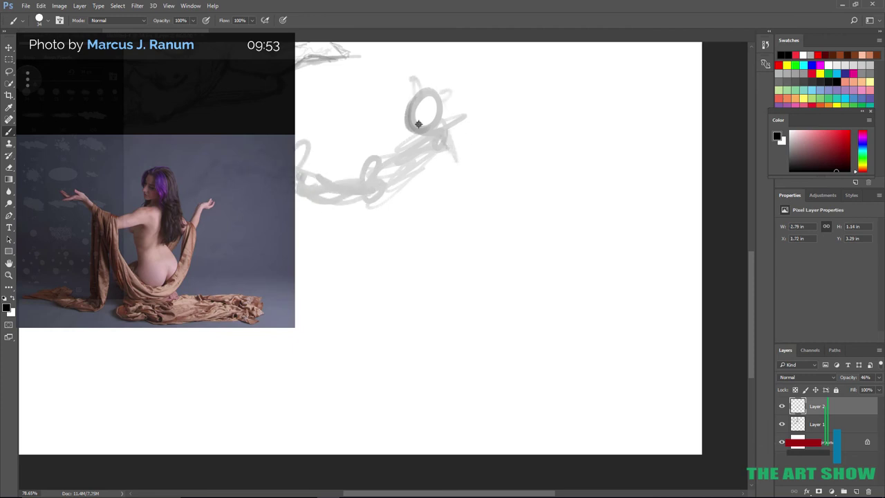
{"action": "mouse_move", "coordinate": [418, 124]}
{"action": "left_mouse_down"}
{"action": "mouse_move", "coordinate": [444, 104]}
{"action": "mouse_move", "coordinate": [462, 158]}
{"action": "mouse_move", "coordinate": [384, 208]}
{"action": "mouse_move", "coordinate": [419, 235]}
{"action": "mouse_move", "coordinate": [401, 241]}
{"action": "mouse_move", "coordinate": [415, 257]}
{"action": "mouse_move", "coordinate": [488, 152]}
{"action": "mouse_move", "coordinate": [477, 145]}
{"action": "mouse_move", "coordinate": [533, 192]}
{"action": "mouse_move", "coordinate": [544, 170]}
{"action": "mouse_move", "coordinate": [481, 142]}
{"action": "mouse_move", "coordinate": [497, 200]}
{"action": "mouse_move", "coordinate": [493, 251]}
{"action": "mouse_move", "coordinate": [444, 75]}
{"action": "mouse_move", "coordinate": [501, 144]}
{"action": "mouse_move", "coordinate": [547, 178]}
{"action": "mouse_move", "coordinate": [551, 215]}
{"action": "mouse_move", "coordinate": [488, 349]}
{"action": "left_mouse_up"}
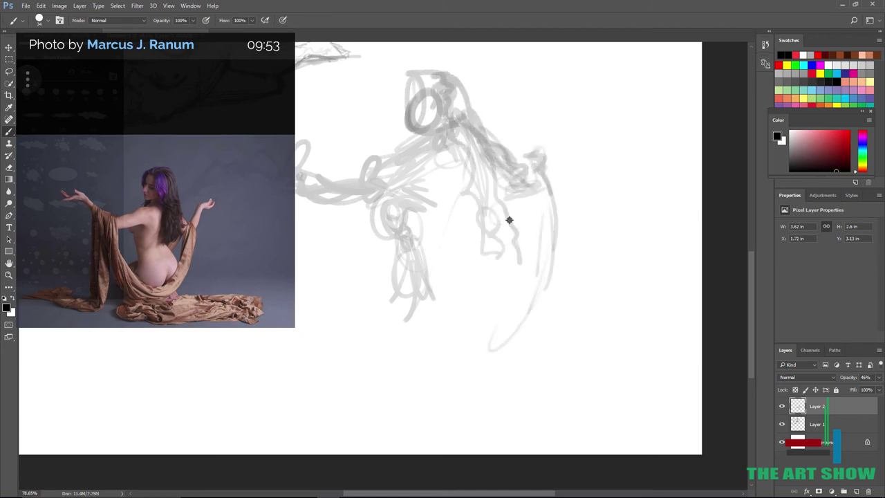
{"action": "mouse_move", "coordinate": [509, 220]}
{"action": "left_mouse_down"}
{"action": "mouse_move", "coordinate": [521, 289]}
{"action": "mouse_move", "coordinate": [482, 381]}
{"action": "mouse_move", "coordinate": [495, 228]}
{"action": "mouse_move", "coordinate": [377, 308]}
{"action": "mouse_move", "coordinate": [381, 286]}
{"action": "mouse_move", "coordinate": [403, 339]}
{"action": "mouse_move", "coordinate": [454, 345]}
{"action": "mouse_move", "coordinate": [339, 181]}
{"action": "mouse_move", "coordinate": [300, 188]}
{"action": "mouse_move", "coordinate": [393, 380]}
{"action": "mouse_move", "coordinate": [493, 438]}
{"action": "mouse_move", "coordinate": [539, 256]}
{"action": "mouse_move", "coordinate": [545, 170]}
{"action": "mouse_move", "coordinate": [567, 248]}
{"action": "mouse_move", "coordinate": [413, 282]}
{"action": "left_mouse_up"}
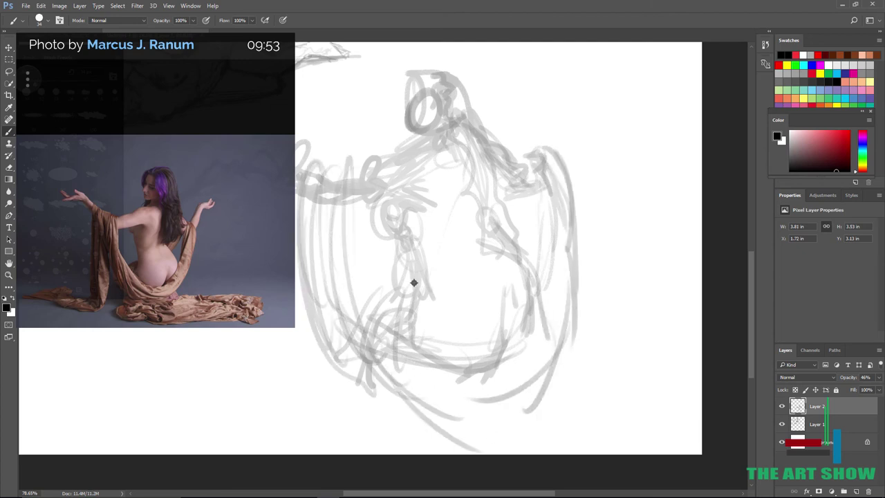
Scale the rough seated figure to about 77% width and 75% height and place it below the kneeling figure.
{"action": "scroll", "coordinate": [413, 282], "scroll_direction": "down", "scroll_amount": 5}
{"action": "key", "text": "ctrl+0"}
{"action": "left_click", "coordinate": [40, 5]}
{"action": "left_click", "coordinate": [114, 186]}
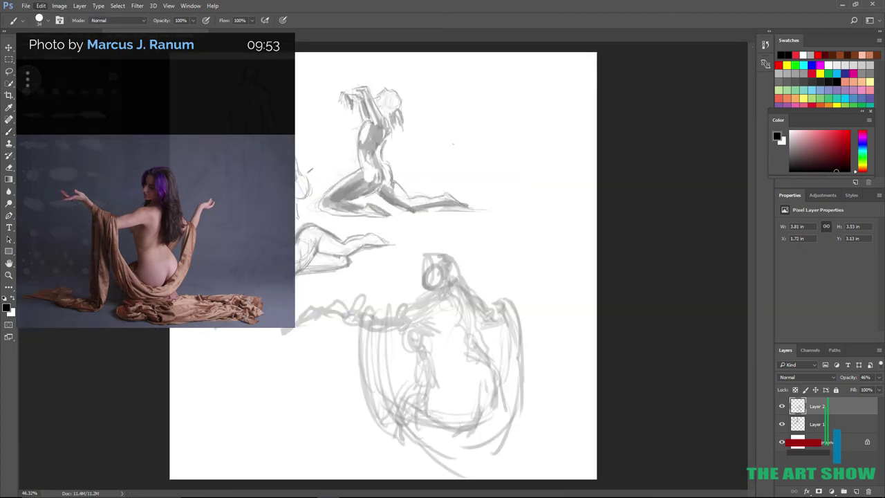
{"action": "left_click_drag", "start_coordinate": [525, 252], "coordinate": [467, 323]}
{"action": "mouse_move", "coordinate": [467, 327]}
{"action": "left_mouse_down"}
{"action": "mouse_move", "coordinate": [482, 296]}
{"action": "mouse_move", "coordinate": [536, 261]}
{"action": "left_mouse_up"}
{"action": "left_click_drag", "start_coordinate": [536, 258], "coordinate": [532, 243]}
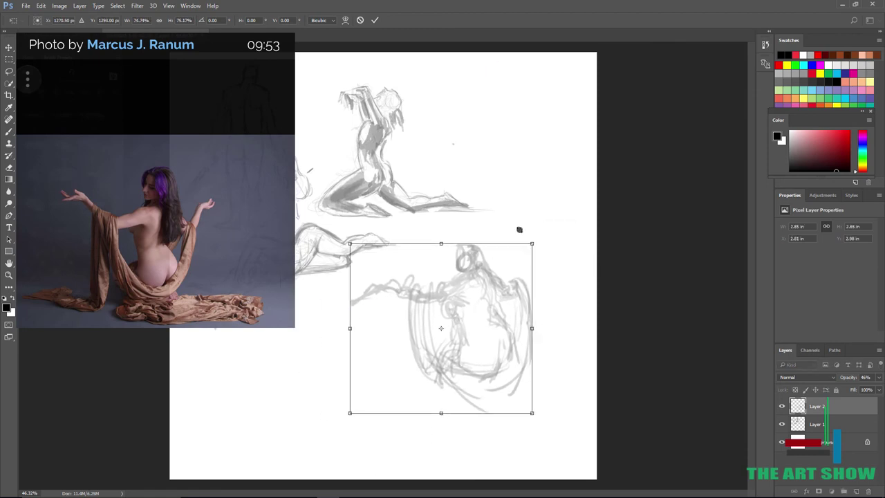
{"action": "left_click", "coordinate": [374, 21]}
Shrink the rough seated figure slightly more and shift it further down the canvas with a free transform.
{"action": "scroll", "coordinate": [442, 276], "scroll_direction": "up", "scroll_amount": 4}
{"action": "scroll", "coordinate": [442, 276], "scroll_direction": "down", "scroll_amount": 6}
{"action": "scroll", "coordinate": [443, 276], "scroll_direction": "up", "scroll_amount": 5}
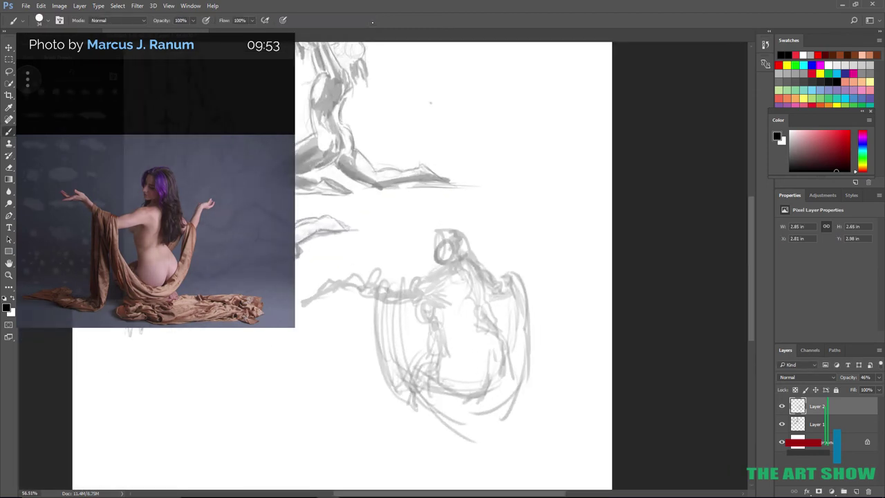
{"action": "left_click", "coordinate": [41, 5]}
{"action": "left_click", "coordinate": [78, 193]}
{"action": "left_click_drag", "start_coordinate": [530, 228], "coordinate": [505, 248]}
{"action": "left_click", "coordinate": [374, 20]}
Rough in the cloth hanging from the outstretched arm down to the ground with its curled end.
{"action": "scroll", "coordinate": [442, 276], "scroll_direction": "up", "scroll_amount": 6}
{"action": "scroll", "coordinate": [336, 276], "scroll_direction": "down", "scroll_amount": 3}
{"action": "mouse_move", "coordinate": [232, 330]}
{"action": "left_mouse_down"}
{"action": "mouse_move", "coordinate": [281, 389]}
{"action": "mouse_move", "coordinate": [244, 433]}
{"action": "left_mouse_up"}
{"action": "mouse_move", "coordinate": [164, 329]}
{"action": "left_mouse_down"}
{"action": "mouse_move", "coordinate": [125, 434]}
{"action": "mouse_move", "coordinate": [74, 443]}
{"action": "left_mouse_up"}
{"action": "left_click_drag", "start_coordinate": [160, 368], "coordinate": [186, 370]}
{"action": "left_click_drag", "start_coordinate": [81, 443], "coordinate": [69, 479]}
{"action": "scroll", "coordinate": [474, 108], "scroll_direction": "down", "scroll_amount": 6}
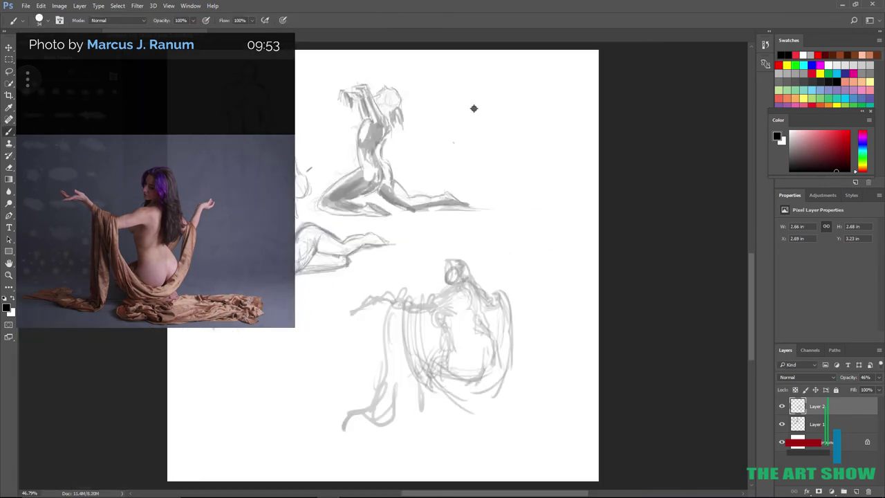
Rough in the drapery folds around the hips and the cloth spreading along the ground beneath the figure.
{"action": "scroll", "coordinate": [475, 108], "scroll_direction": "up", "scroll_amount": 5}
{"action": "mouse_move", "coordinate": [400, 381]}
{"action": "left_mouse_down"}
{"action": "mouse_move", "coordinate": [449, 436]}
{"action": "mouse_move", "coordinate": [510, 445]}
{"action": "left_mouse_up"}
{"action": "left_click_drag", "start_coordinate": [549, 370], "coordinate": [567, 419]}
{"action": "mouse_move", "coordinate": [552, 378]}
{"action": "left_mouse_down"}
{"action": "mouse_move", "coordinate": [644, 458]}
{"action": "mouse_move", "coordinate": [455, 450]}
{"action": "left_mouse_up"}
{"action": "mouse_move", "coordinate": [449, 407]}
{"action": "left_mouse_down"}
{"action": "mouse_move", "coordinate": [528, 390]}
{"action": "mouse_move", "coordinate": [544, 324]}
{"action": "left_mouse_up"}
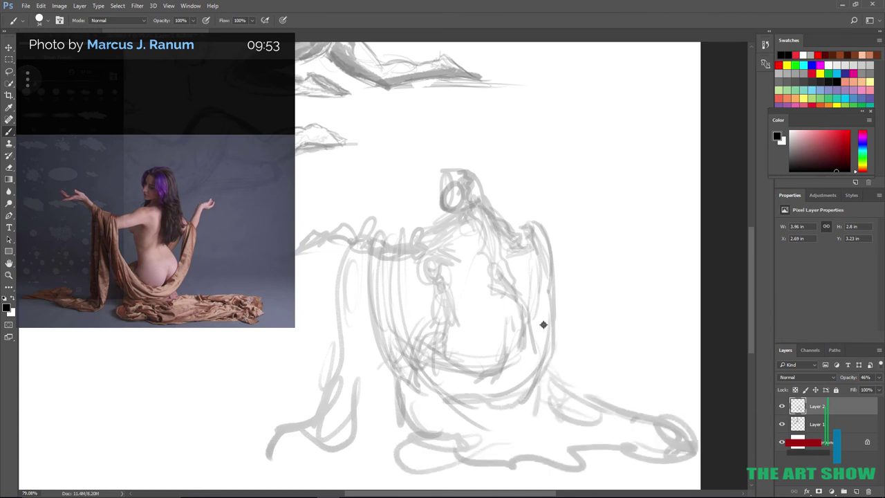
Rough in the raised forearm and hand on the far side and fill out the hair on the head.
{"action": "mouse_move", "coordinate": [543, 238]}
{"action": "left_mouse_down"}
{"action": "mouse_move", "coordinate": [584, 172]}
{"action": "mouse_move", "coordinate": [606, 175]}
{"action": "mouse_move", "coordinate": [632, 161]}
{"action": "mouse_move", "coordinate": [603, 171]}
{"action": "left_mouse_up"}
{"action": "left_click_drag", "start_coordinate": [568, 223], "coordinate": [555, 249]}
{"action": "mouse_move", "coordinate": [522, 278]}
{"action": "left_mouse_down"}
{"action": "mouse_move", "coordinate": [498, 228]}
{"action": "mouse_move", "coordinate": [509, 281]}
{"action": "mouse_move", "coordinate": [470, 159]}
{"action": "mouse_move", "coordinate": [455, 163]}
{"action": "mouse_move", "coordinate": [469, 183]}
{"action": "mouse_move", "coordinate": [456, 159]}
{"action": "mouse_move", "coordinate": [440, 178]}
{"action": "left_mouse_up"}
{"action": "scroll", "coordinate": [420, 269], "scroll_direction": "down", "scroll_amount": 8}
{"action": "scroll", "coordinate": [420, 268], "scroll_direction": "up", "scroll_amount": 6}
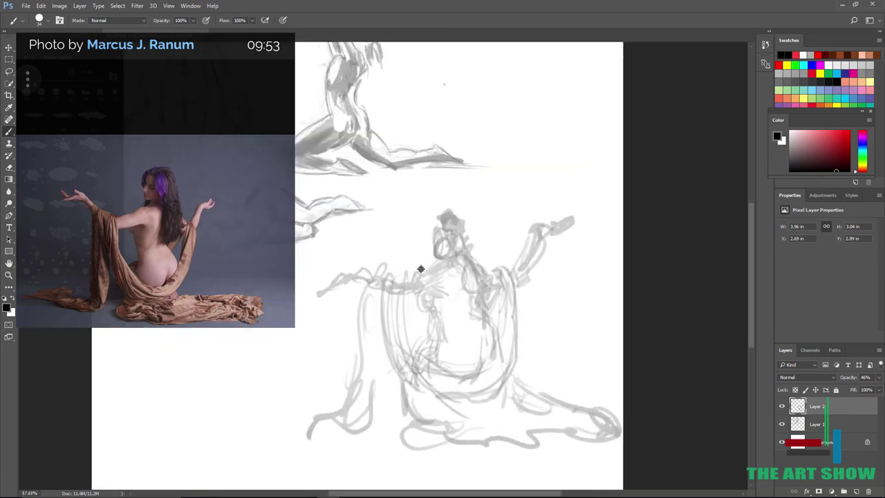
Lower the opacity of the rough sketch layer and add a new layer above it for the line drawing.
{"action": "left_click", "coordinate": [879, 377]}
{"action": "left_click_drag", "start_coordinate": [855, 390], "coordinate": [848, 390]}
{"action": "left_click", "coordinate": [857, 491]}
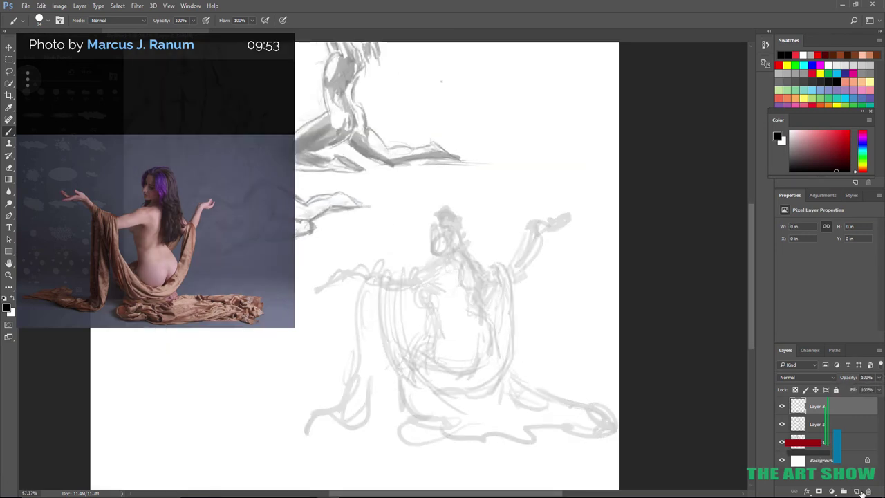
Reduce the brush to a thin size and draw the forehead profile and the underside of the nose.
{"action": "right_click", "coordinate": [363, 159]}
{"action": "left_click_drag", "start_coordinate": [417, 186], "coordinate": [411, 186]}
{"action": "left_click", "coordinate": [488, 129]}
{"action": "scroll", "coordinate": [488, 128], "scroll_direction": "up", "scroll_amount": 8}
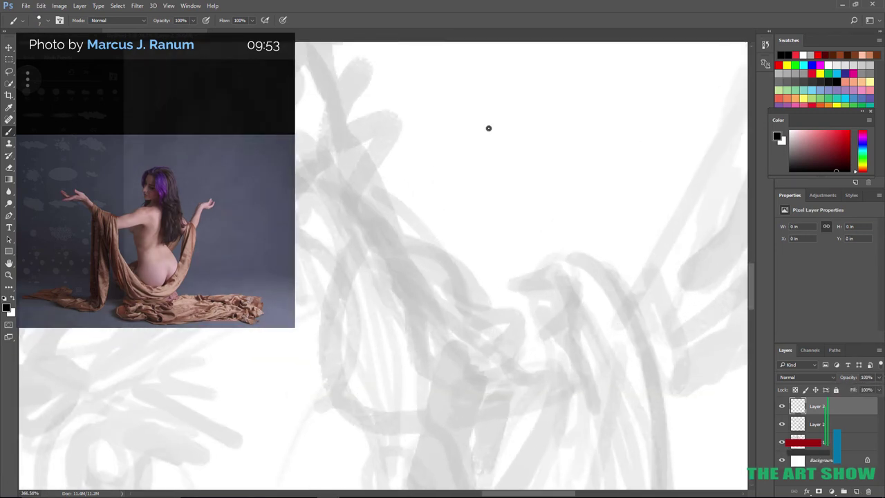
{"action": "scroll", "coordinate": [488, 129], "scroll_direction": "down", "scroll_amount": 3}
{"action": "scroll", "coordinate": [488, 128], "scroll_direction": "up", "scroll_amount": 2}
{"action": "left_click_drag", "start_coordinate": [298, 135], "coordinate": [305, 106]}
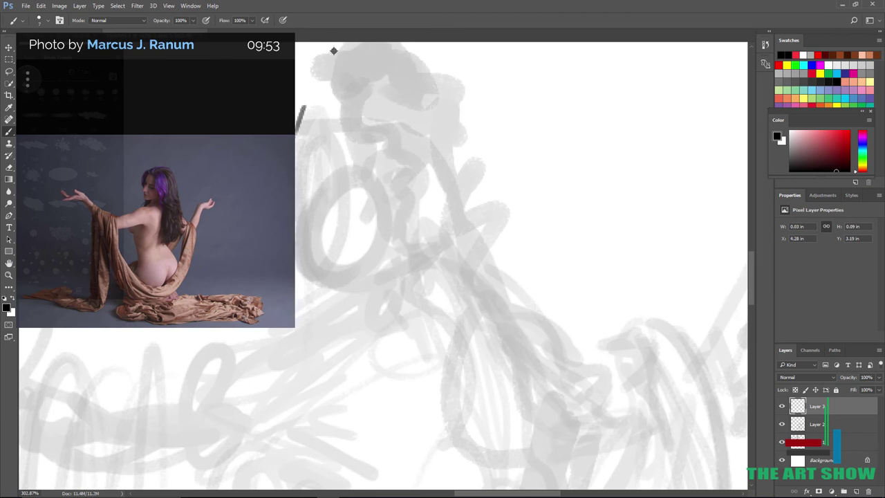
{"action": "left_click_drag", "start_coordinate": [298, 145], "coordinate": [315, 97]}
{"action": "left_click_drag", "start_coordinate": [297, 151], "coordinate": [313, 98]}
{"action": "scroll", "coordinate": [313, 138], "scroll_direction": "up", "scroll_amount": 4}
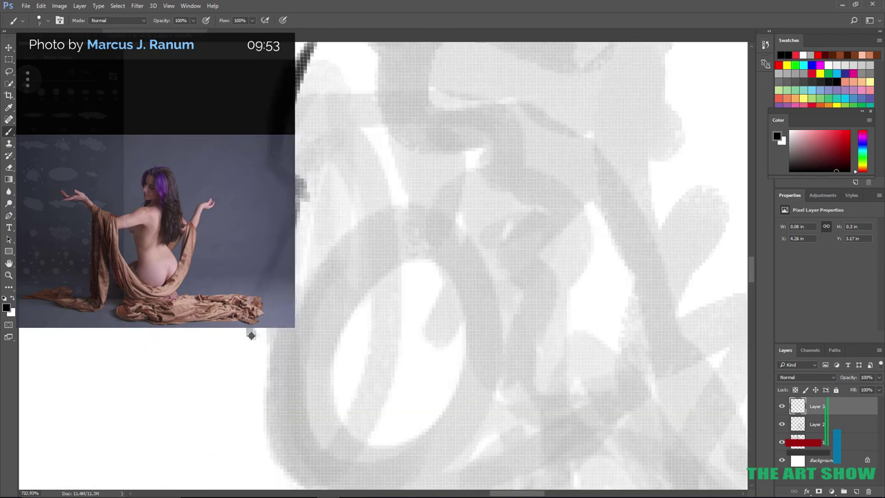
{"action": "mouse_move", "coordinate": [251, 335]}
{"action": "left_mouse_down"}
{"action": "mouse_move", "coordinate": [297, 329]}
{"action": "mouse_move", "coordinate": [323, 304]}
{"action": "mouse_move", "coordinate": [318, 292]}
{"action": "left_mouse_up"}
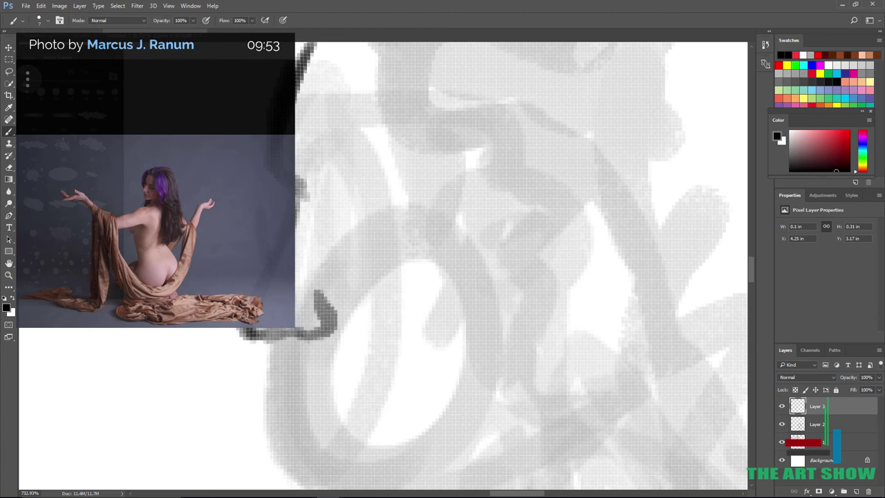
Draw the eyebrow, the closed eye, the wing of the nostril and the mark below the nose.
{"action": "mouse_move", "coordinate": [360, 211]}
{"action": "left_mouse_down"}
{"action": "mouse_move", "coordinate": [435, 209]}
{"action": "mouse_move", "coordinate": [387, 204]}
{"action": "mouse_move", "coordinate": [392, 211]}
{"action": "mouse_move", "coordinate": [475, 194]}
{"action": "left_mouse_up"}
{"action": "mouse_move", "coordinate": [379, 246]}
{"action": "left_mouse_down"}
{"action": "mouse_move", "coordinate": [440, 249]}
{"action": "mouse_move", "coordinate": [377, 249]}
{"action": "mouse_move", "coordinate": [440, 250]}
{"action": "mouse_move", "coordinate": [397, 257]}
{"action": "left_mouse_up"}
{"action": "left_click_drag", "start_coordinate": [346, 324], "coordinate": [360, 359]}
{"action": "left_click_drag", "start_coordinate": [296, 361], "coordinate": [289, 367]}
{"action": "scroll", "coordinate": [289, 338], "scroll_direction": "down", "scroll_amount": 5}
{"action": "scroll", "coordinate": [290, 337], "scroll_direction": "up", "scroll_amount": 3}
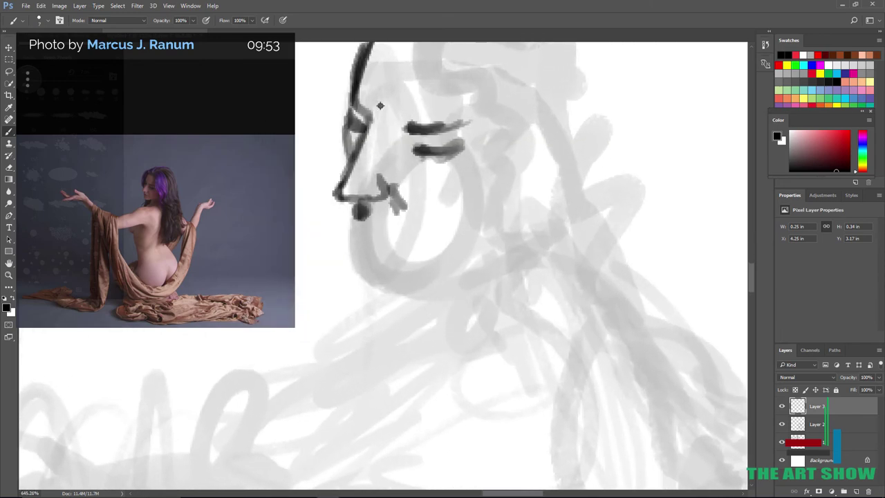
Darken the nostril and draw the lips with several short layered strokes.
{"action": "scroll", "coordinate": [380, 106], "scroll_direction": "up", "scroll_amount": 3}
{"action": "left_click_drag", "start_coordinate": [336, 148], "coordinate": [339, 122]}
{"action": "left_click_drag", "start_coordinate": [298, 244], "coordinate": [355, 283]}
{"action": "left_click_drag", "start_coordinate": [318, 255], "coordinate": [362, 291]}
{"action": "left_click_drag", "start_coordinate": [301, 258], "coordinate": [371, 299]}
{"action": "mouse_move", "coordinate": [300, 277]}
{"action": "left_mouse_down"}
{"action": "mouse_move", "coordinate": [377, 284]}
{"action": "mouse_move", "coordinate": [339, 291]}
{"action": "mouse_move", "coordinate": [396, 310]}
{"action": "left_mouse_up"}
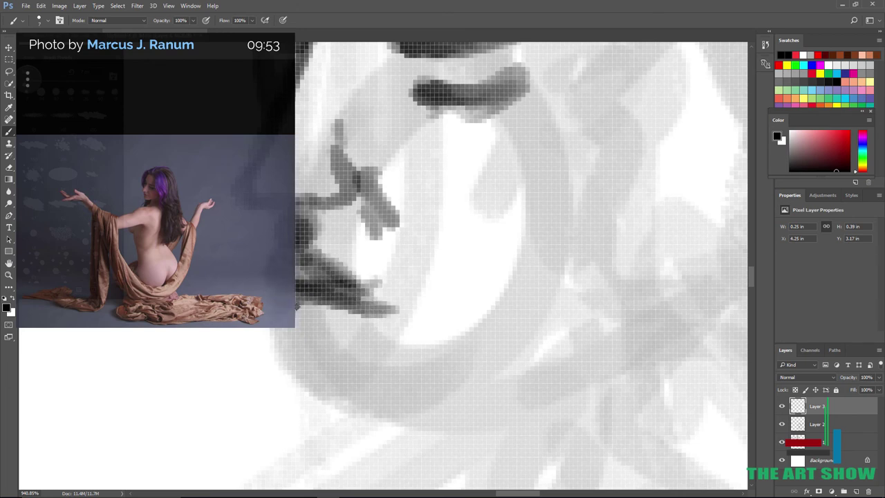
Draw the lower lip's shadow, the rounded chin and the jawline running back toward the ear.
{"action": "mouse_move", "coordinate": [297, 307]}
{"action": "left_mouse_down"}
{"action": "mouse_move", "coordinate": [333, 324]}
{"action": "mouse_move", "coordinate": [282, 331]}
{"action": "mouse_move", "coordinate": [283, 346]}
{"action": "mouse_move", "coordinate": [305, 347]}
{"action": "mouse_move", "coordinate": [315, 377]}
{"action": "mouse_move", "coordinate": [337, 379]}
{"action": "mouse_move", "coordinate": [293, 368]}
{"action": "mouse_move", "coordinate": [358, 412]}
{"action": "mouse_move", "coordinate": [386, 382]}
{"action": "mouse_move", "coordinate": [407, 408]}
{"action": "mouse_move", "coordinate": [530, 355]}
{"action": "left_mouse_up"}
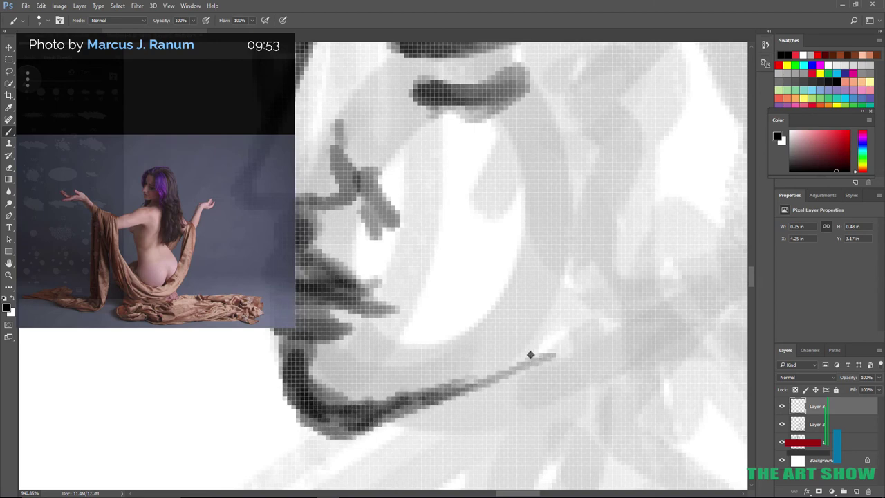
{"action": "left_click_drag", "start_coordinate": [447, 381], "coordinate": [558, 352]}
{"action": "mouse_move", "coordinate": [449, 378]}
{"action": "left_mouse_down"}
{"action": "mouse_move", "coordinate": [553, 364]}
{"action": "mouse_move", "coordinate": [605, 329]}
{"action": "left_mouse_up"}
{"action": "left_click_drag", "start_coordinate": [501, 373], "coordinate": [648, 320]}
{"action": "scroll", "coordinate": [632, 174], "scroll_direction": "down", "scroll_amount": 10}
{"action": "scroll", "coordinate": [632, 174], "scroll_direction": "up", "scroll_amount": 8}
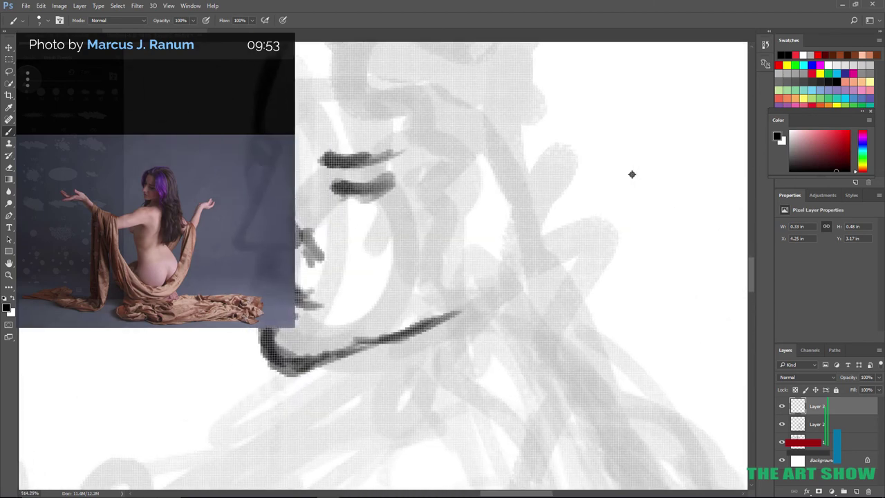
Draw the side contour of the face from the corner of the jaw up to the temple.
{"action": "left_click_drag", "start_coordinate": [300, 225], "coordinate": [323, 261]}
{"action": "mouse_move", "coordinate": [456, 291]}
{"action": "left_mouse_down"}
{"action": "mouse_move", "coordinate": [454, 330]}
{"action": "mouse_move", "coordinate": [466, 189]}
{"action": "left_mouse_up"}
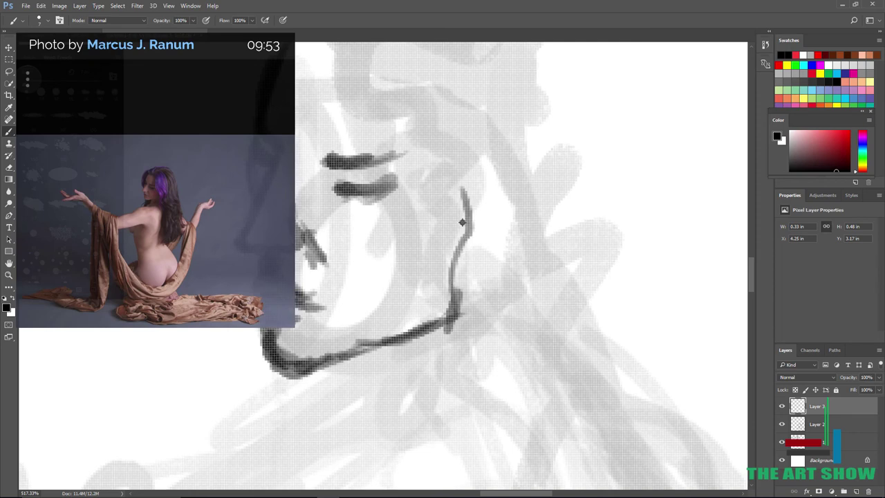
{"action": "left_click_drag", "start_coordinate": [462, 222], "coordinate": [444, 131]}
{"action": "scroll", "coordinate": [361, 161], "scroll_direction": "up", "scroll_amount": 3}
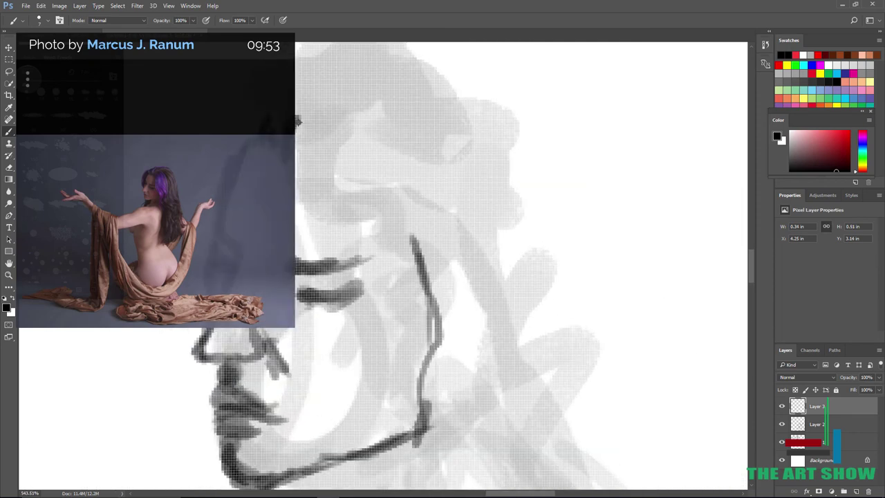
Draw the hairline over the forehead and the strands framing the side of the face down past the jaw.
{"action": "left_click_drag", "start_coordinate": [298, 121], "coordinate": [273, 116]}
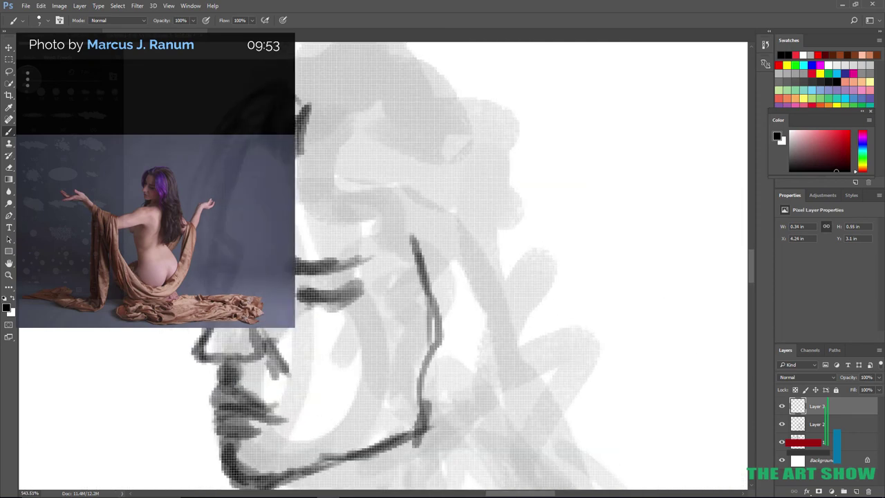
{"action": "mouse_move", "coordinate": [304, 173]}
{"action": "left_mouse_down"}
{"action": "mouse_move", "coordinate": [376, 131]}
{"action": "mouse_move", "coordinate": [388, 228]}
{"action": "mouse_move", "coordinate": [418, 280]}
{"action": "mouse_move", "coordinate": [469, 423]}
{"action": "left_mouse_up"}
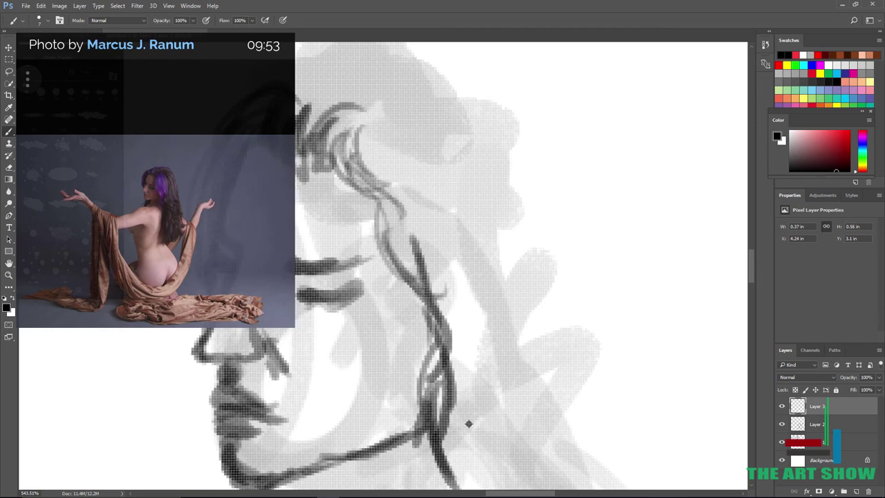
{"action": "scroll", "coordinate": [469, 424], "scroll_direction": "down", "scroll_amount": 6}
{"action": "scroll", "coordinate": [468, 424], "scroll_direction": "up", "scroll_amount": 4}
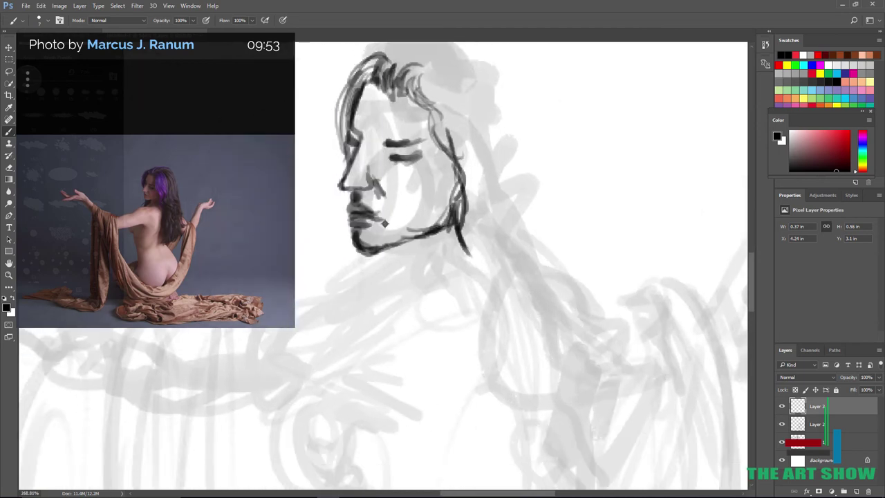
Enlarge the brush and shade the cheek, jaw, temple and forehead in soft grey tones.
{"action": "scroll", "coordinate": [464, 230], "scroll_direction": "up", "scroll_amount": 6}
{"action": "right_click", "coordinate": [385, 223]}
{"action": "left_click_drag", "start_coordinate": [450, 211], "coordinate": [453, 211]}
{"action": "left_click", "coordinate": [470, 150]}
{"action": "mouse_move", "coordinate": [393, 154]}
{"action": "left_mouse_down"}
{"action": "mouse_move", "coordinate": [375, 171]}
{"action": "mouse_move", "coordinate": [352, 155]}
{"action": "mouse_move", "coordinate": [410, 54]}
{"action": "mouse_move", "coordinate": [414, 87]}
{"action": "left_mouse_up"}
{"action": "scroll", "coordinate": [413, 87], "scroll_direction": "down", "scroll_amount": 5}
{"action": "mouse_move", "coordinate": [406, 139]}
{"action": "left_mouse_down"}
{"action": "mouse_move", "coordinate": [374, 175]}
{"action": "mouse_move", "coordinate": [359, 228]}
{"action": "mouse_move", "coordinate": [415, 193]}
{"action": "mouse_move", "coordinate": [390, 93]}
{"action": "mouse_move", "coordinate": [377, 80]}
{"action": "mouse_move", "coordinate": [376, 104]}
{"action": "mouse_move", "coordinate": [355, 109]}
{"action": "left_mouse_up"}
{"action": "mouse_move", "coordinate": [332, 35]}
{"action": "left_mouse_down"}
{"action": "mouse_move", "coordinate": [322, 60]}
{"action": "mouse_move", "coordinate": [365, 31]}
{"action": "left_mouse_up"}
{"action": "left_click_drag", "start_coordinate": [316, 64], "coordinate": [307, 91]}
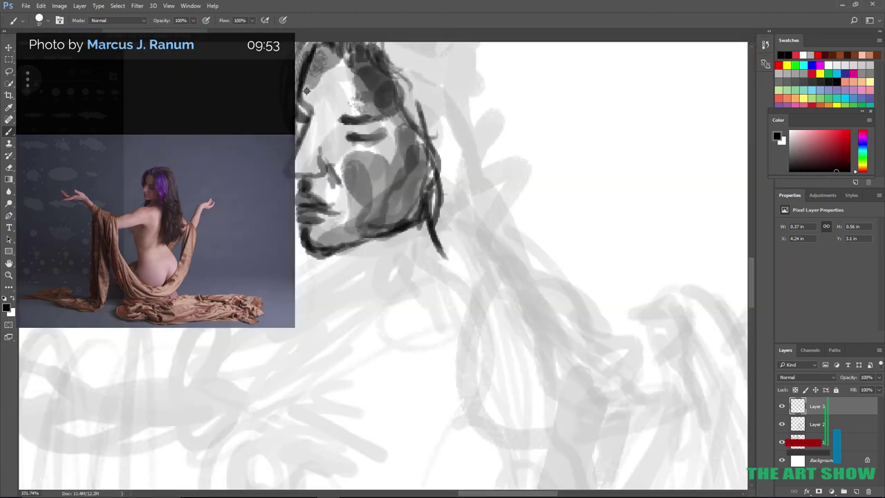
Set the brush size to 20 and refine the shading beside the nose, around the eye and on the cheek.
{"action": "right_click", "coordinate": [376, 199]}
{"action": "type", "text": "20"}
{"action": "key", "text": "Return"}
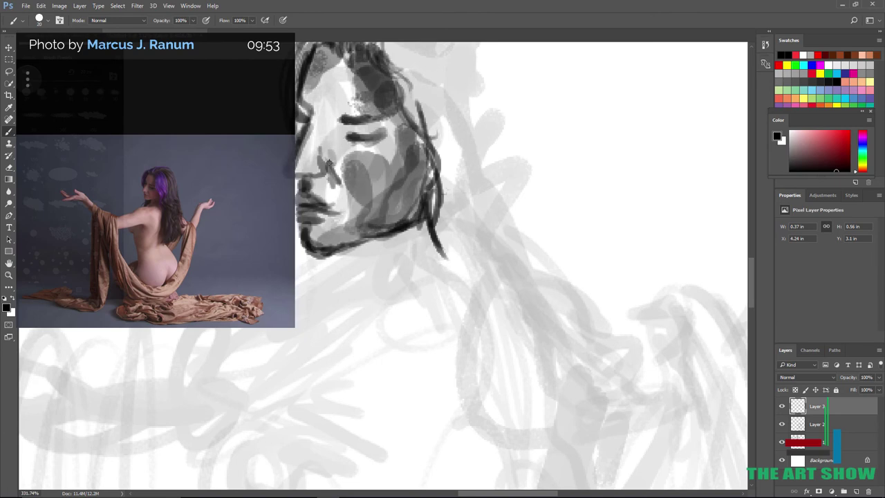
{"action": "left_click_drag", "start_coordinate": [329, 163], "coordinate": [332, 173]}
{"action": "left_click_drag", "start_coordinate": [365, 134], "coordinate": [343, 138]}
{"action": "left_click_drag", "start_coordinate": [401, 145], "coordinate": [382, 166]}
{"action": "scroll", "coordinate": [435, 109], "scroll_direction": "down", "scroll_amount": 5}
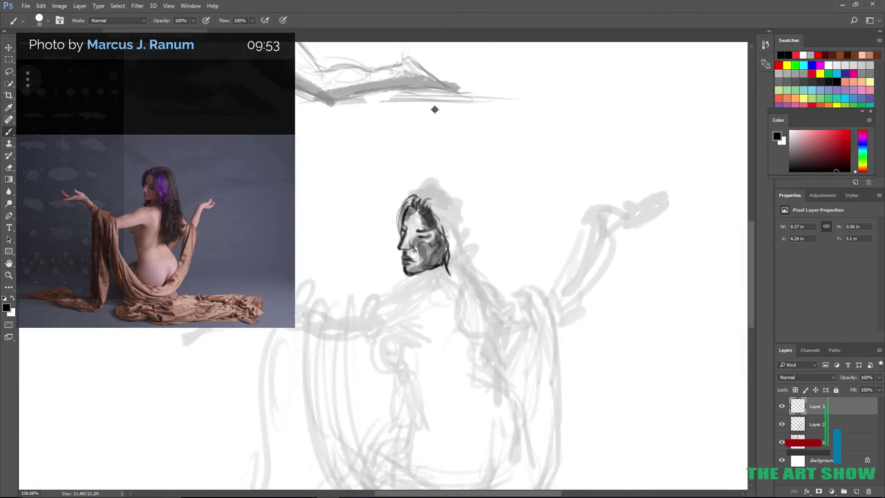
Shade under the jaw, then use a thinner brush to draw the neck's front line and the upper shoulder line.
{"action": "scroll", "coordinate": [435, 109], "scroll_direction": "up", "scroll_amount": 3}
{"action": "left_click_drag", "start_coordinate": [329, 279], "coordinate": [316, 309]}
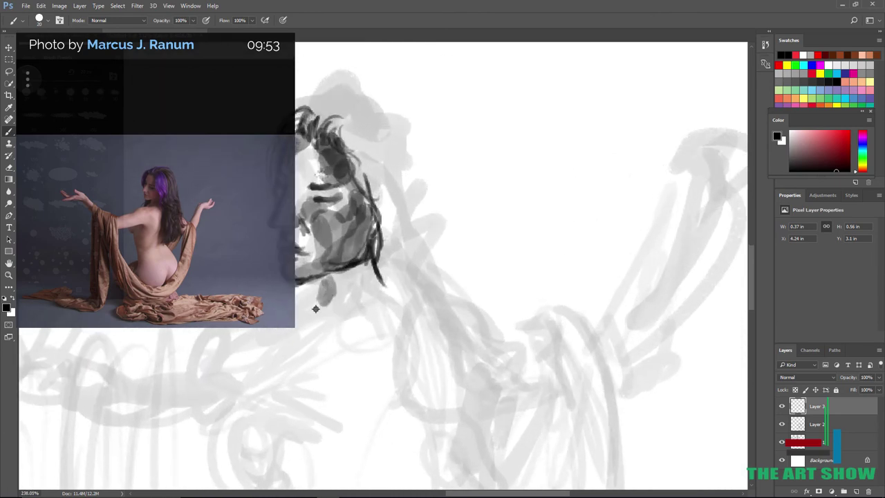
{"action": "right_click", "coordinate": [355, 274]}
{"action": "left_click", "coordinate": [373, 370]}
{"action": "left_click", "coordinate": [438, 240]}
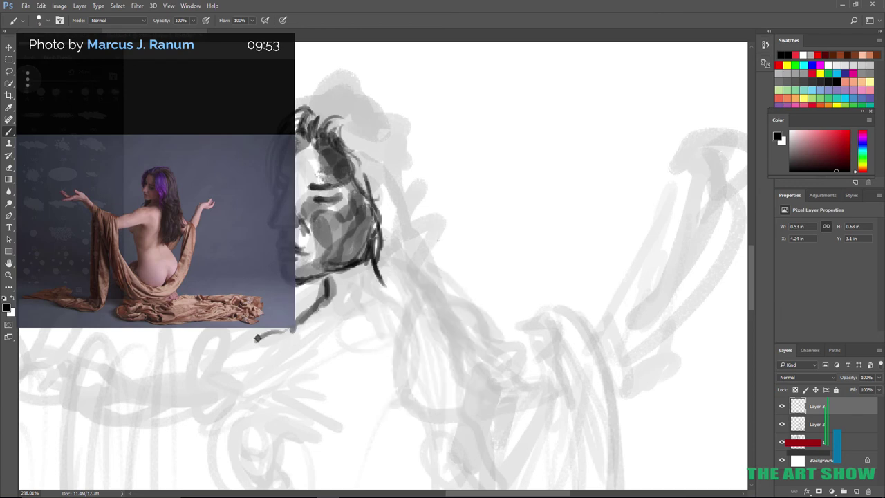
{"action": "mouse_move", "coordinate": [257, 337]}
{"action": "left_mouse_down"}
{"action": "mouse_move", "coordinate": [322, 317]}
{"action": "mouse_move", "coordinate": [219, 357]}
{"action": "left_mouse_up"}
{"action": "scroll", "coordinate": [237, 336], "scroll_direction": "down", "scroll_amount": 3}
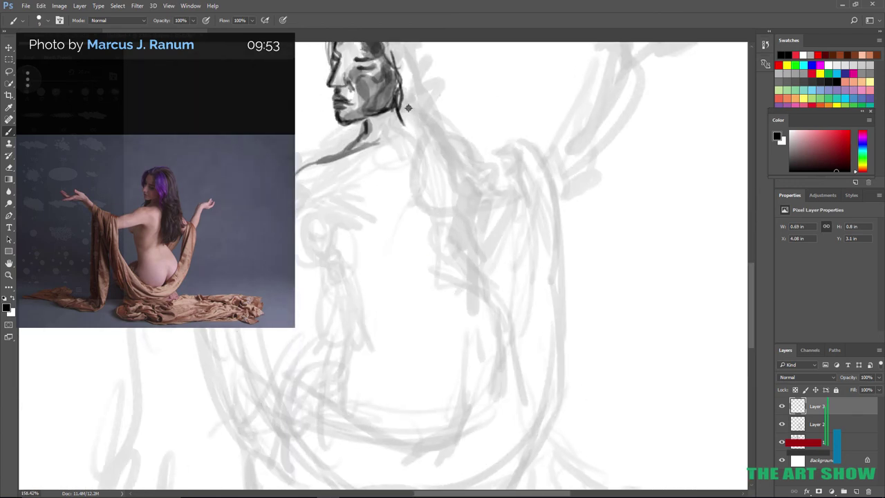
{"action": "scroll", "coordinate": [330, 134], "scroll_direction": "up", "scroll_amount": 5}
{"action": "left_click_drag", "start_coordinate": [399, 175], "coordinate": [298, 205]}
{"action": "mouse_move", "coordinate": [361, 196]}
{"action": "left_mouse_down"}
{"action": "mouse_move", "coordinate": [297, 205]}
{"action": "mouse_move", "coordinate": [464, 153]}
{"action": "left_mouse_up"}
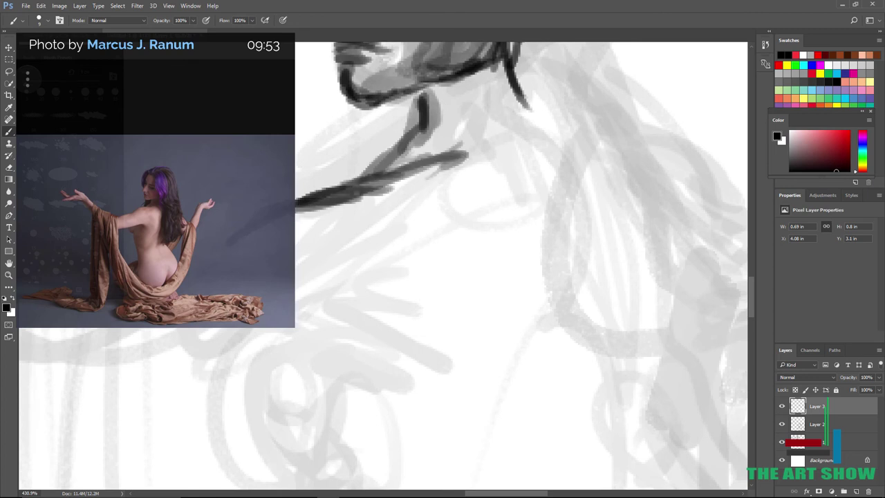
Draw the lower contour of the outstretched upper arm and the dark crease at the armpit.
{"action": "left_click_drag", "start_coordinate": [257, 335], "coordinate": [319, 323]}
{"action": "left_click_drag", "start_coordinate": [363, 296], "coordinate": [296, 311]}
{"action": "mouse_move", "coordinate": [261, 333]}
{"action": "left_mouse_down"}
{"action": "mouse_move", "coordinate": [371, 322]}
{"action": "mouse_move", "coordinate": [388, 334]}
{"action": "left_mouse_up"}
{"action": "left_click_drag", "start_coordinate": [356, 313], "coordinate": [413, 321]}
{"action": "left_click_drag", "start_coordinate": [353, 312], "coordinate": [263, 335]}
{"action": "left_click_drag", "start_coordinate": [313, 312], "coordinate": [176, 332]}
Draw the breast contour below the outstretched arm and the line continuing down the side of the torso.
{"action": "mouse_move", "coordinate": [264, 331]}
{"action": "left_mouse_down"}
{"action": "mouse_move", "coordinate": [297, 373]}
{"action": "mouse_move", "coordinate": [331, 384]}
{"action": "mouse_move", "coordinate": [336, 411]}
{"action": "mouse_move", "coordinate": [346, 391]}
{"action": "mouse_move", "coordinate": [357, 485]}
{"action": "left_mouse_up"}
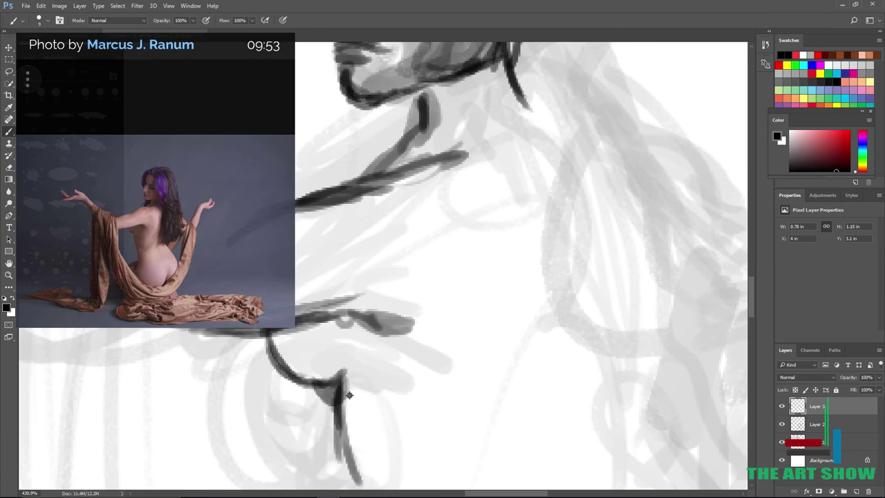
{"action": "left_click_drag", "start_coordinate": [349, 394], "coordinate": [375, 488]}
{"action": "scroll", "coordinate": [361, 468], "scroll_direction": "down", "scroll_amount": 4}
{"action": "scroll", "coordinate": [361, 468], "scroll_direction": "up", "scroll_amount": 2}
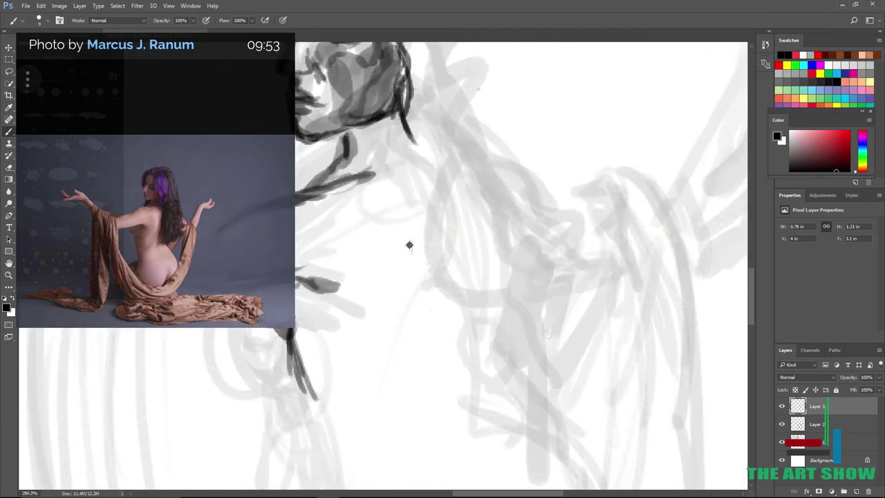
Draw the shoulder-blade line, the wavy hair locks falling down the back and the outer hair contour from the crown.
{"action": "mouse_move", "coordinate": [410, 244]}
{"action": "left_mouse_down"}
{"action": "mouse_move", "coordinate": [425, 306]}
{"action": "mouse_move", "coordinate": [397, 357]}
{"action": "mouse_move", "coordinate": [425, 296]}
{"action": "mouse_move", "coordinate": [431, 204]}
{"action": "left_mouse_up"}
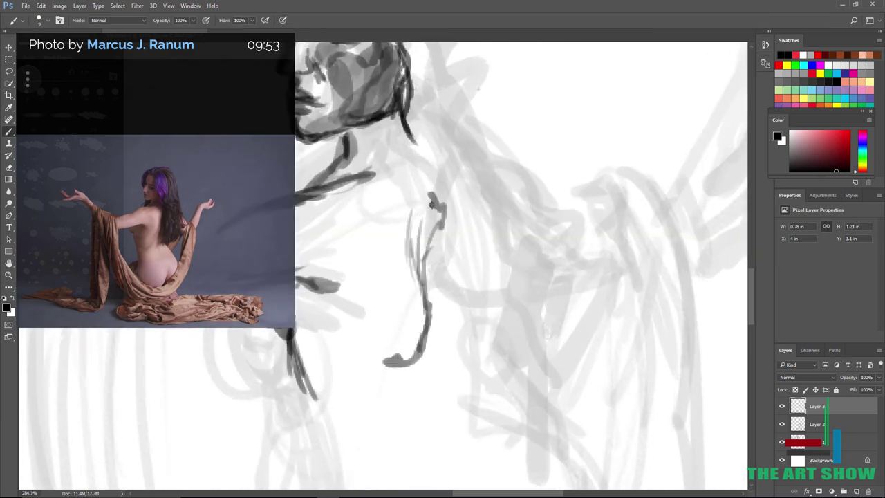
{"action": "scroll", "coordinate": [532, 103], "scroll_direction": "down", "scroll_amount": 1}
{"action": "mouse_move", "coordinate": [332, 161]}
{"action": "left_mouse_down"}
{"action": "mouse_move", "coordinate": [354, 238]}
{"action": "mouse_move", "coordinate": [389, 311]}
{"action": "mouse_move", "coordinate": [416, 318]}
{"action": "mouse_move", "coordinate": [440, 188]}
{"action": "mouse_move", "coordinate": [411, 113]}
{"action": "left_mouse_up"}
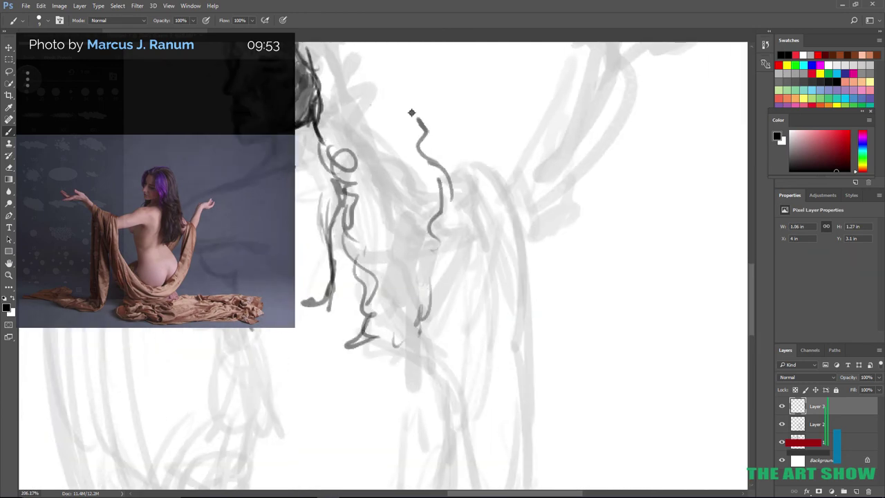
{"action": "scroll", "coordinate": [411, 113], "scroll_direction": "down", "scroll_amount": 1}
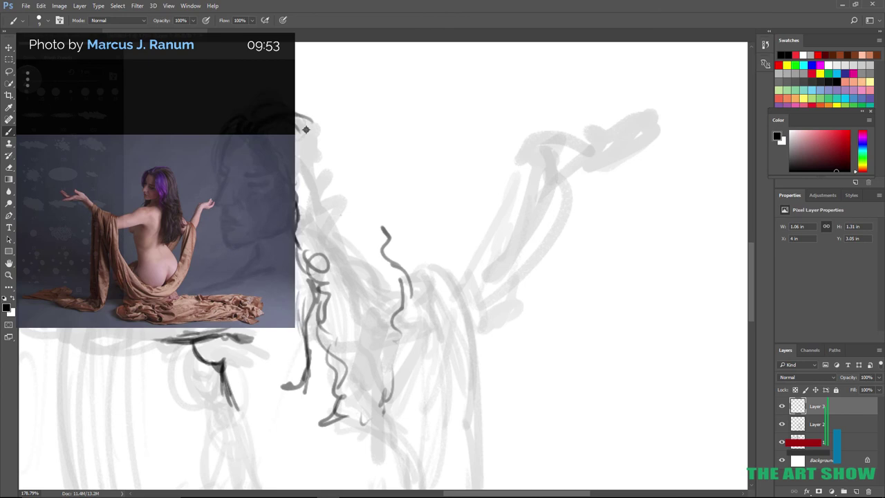
{"action": "mouse_move", "coordinate": [297, 122]}
{"action": "left_mouse_down"}
{"action": "mouse_move", "coordinate": [330, 138]}
{"action": "mouse_move", "coordinate": [394, 297]}
{"action": "mouse_move", "coordinate": [425, 284]}
{"action": "left_mouse_up"}
Draw the top and underside lines of the far shoulder and arm, with the first dark folds of the cloth hanging there.
{"action": "scroll", "coordinate": [394, 189], "scroll_direction": "up", "scroll_amount": 2}
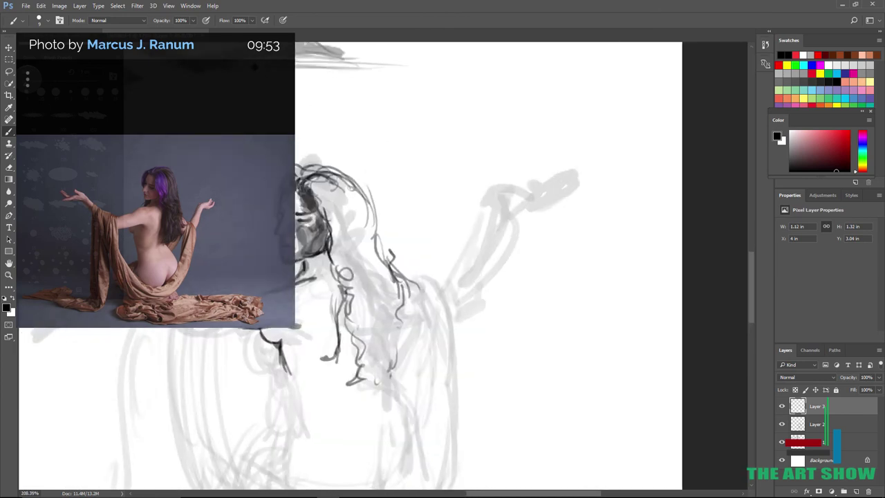
{"action": "left_click_drag", "start_coordinate": [340, 186], "coordinate": [392, 196]}
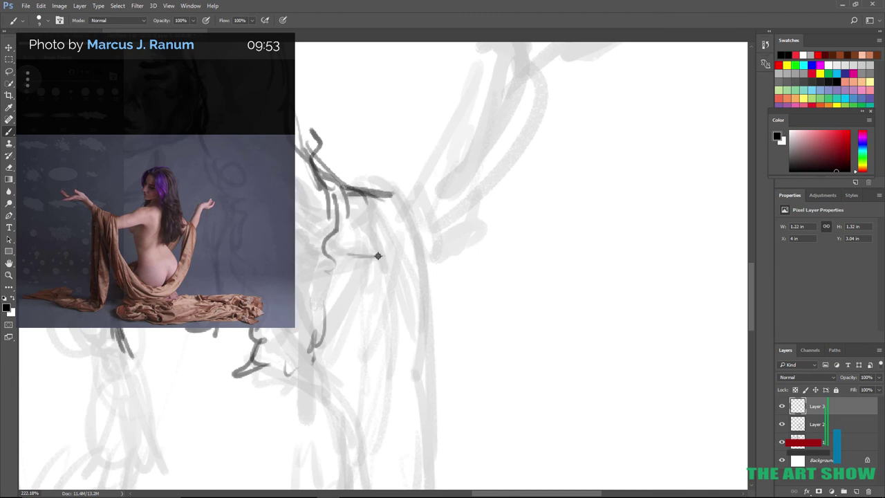
{"action": "left_click_drag", "start_coordinate": [379, 256], "coordinate": [390, 249]}
{"action": "mouse_move", "coordinate": [393, 198]}
{"action": "left_mouse_down"}
{"action": "mouse_move", "coordinate": [407, 366]}
{"action": "mouse_move", "coordinate": [407, 356]}
{"action": "left_mouse_up"}
{"action": "left_click_drag", "start_coordinate": [412, 239], "coordinate": [396, 434]}
{"action": "left_click_drag", "start_coordinate": [381, 261], "coordinate": [402, 413]}
{"action": "left_click_drag", "start_coordinate": [400, 236], "coordinate": [396, 275]}
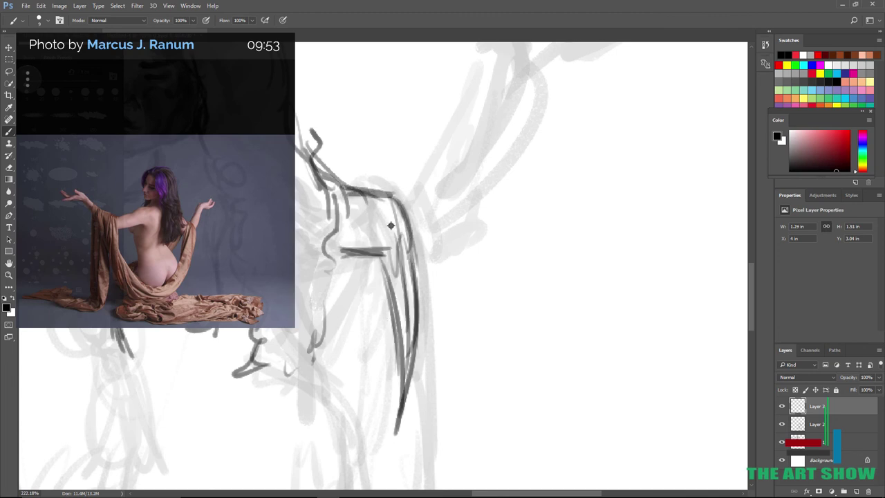
{"action": "left_click_drag", "start_coordinate": [400, 214], "coordinate": [403, 233]}
Strengthen the far arm's underside and draw the outer fold lines of the cloth hanging from it.
{"action": "left_click_drag", "start_coordinate": [330, 262], "coordinate": [409, 245]}
{"action": "mouse_move", "coordinate": [417, 211]}
{"action": "left_mouse_down"}
{"action": "mouse_move", "coordinate": [422, 331]}
{"action": "mouse_move", "coordinate": [439, 234]}
{"action": "left_mouse_up"}
{"action": "mouse_move", "coordinate": [430, 202]}
{"action": "left_mouse_down"}
{"action": "mouse_move", "coordinate": [450, 262]}
{"action": "mouse_move", "coordinate": [429, 414]}
{"action": "left_mouse_up"}
{"action": "left_click_drag", "start_coordinate": [429, 355], "coordinate": [418, 443]}
{"action": "scroll", "coordinate": [404, 246], "scroll_direction": "down", "scroll_amount": 2}
{"action": "mouse_move", "coordinate": [409, 252]}
{"action": "left_mouse_down"}
{"action": "mouse_move", "coordinate": [381, 330]}
{"action": "mouse_move", "coordinate": [412, 413]}
{"action": "left_mouse_up"}
{"action": "scroll", "coordinate": [376, 394], "scroll_direction": "down", "scroll_amount": 3}
{"action": "scroll", "coordinate": [375, 394], "scroll_direction": "up", "scroll_amount": 5}
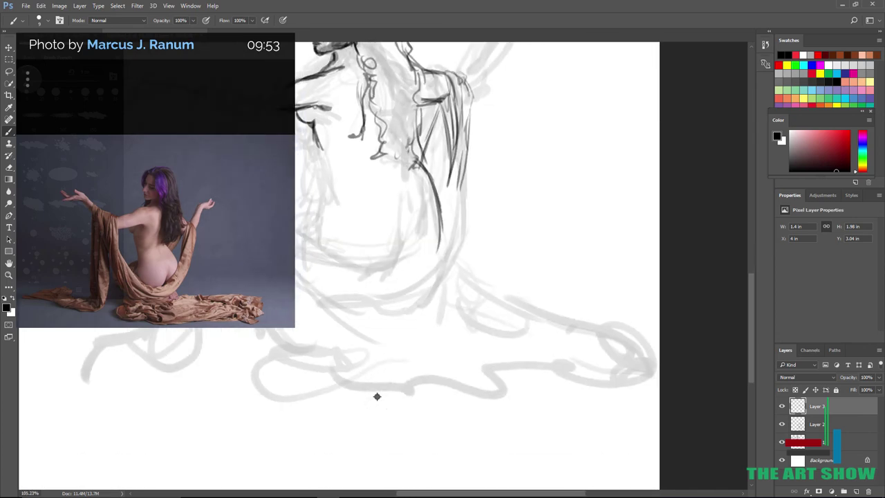
{"action": "left_click_drag", "start_coordinate": [408, 109], "coordinate": [384, 207]}
{"action": "left_click_drag", "start_coordinate": [405, 123], "coordinate": [352, 276]}
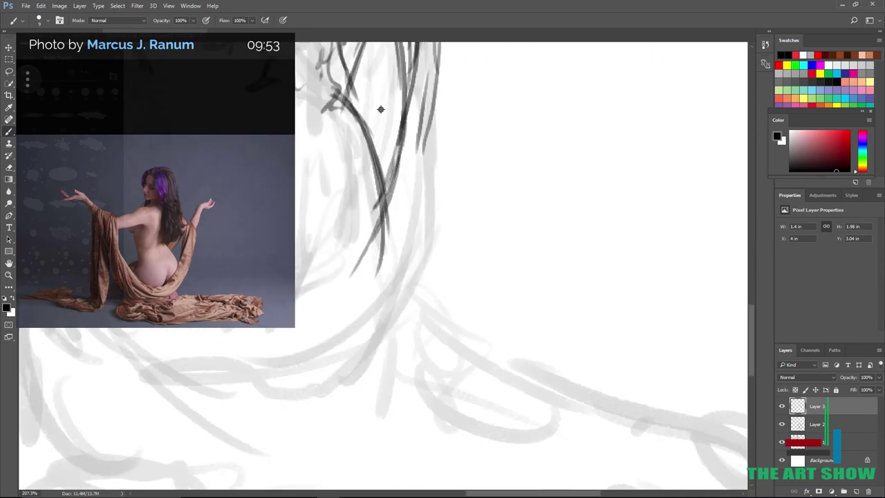
{"action": "key", "text": "ctrl+alt+z"}
{"action": "key", "text": "ctrl+alt+z"}
{"action": "key", "text": "ctrl+alt+z"}
{"action": "key", "text": "ctrl+alt+z"}
Draw the rounded hip contour down from the waist and the cloth edge crossing it from the far arm.
{"action": "mouse_move", "coordinate": [335, 104]}
{"action": "left_mouse_down"}
{"action": "mouse_move", "coordinate": [352, 152]}
{"action": "mouse_move", "coordinate": [359, 239]}
{"action": "mouse_move", "coordinate": [322, 299]}
{"action": "left_mouse_up"}
{"action": "mouse_move", "coordinate": [400, 112]}
{"action": "left_mouse_down"}
{"action": "mouse_move", "coordinate": [405, 134]}
{"action": "mouse_move", "coordinate": [302, 299]}
{"action": "left_mouse_up"}
{"action": "left_click_drag", "start_coordinate": [361, 250], "coordinate": [297, 311]}
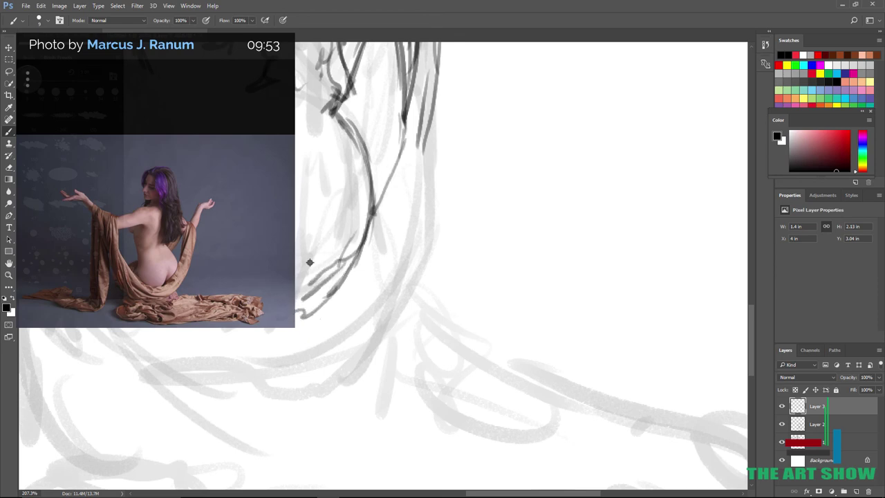
Shade the dark crease at the base of the buttocks and thicken the lower hip contour with overlapping strokes.
{"action": "left_click_drag", "start_coordinate": [309, 261], "coordinate": [314, 252]}
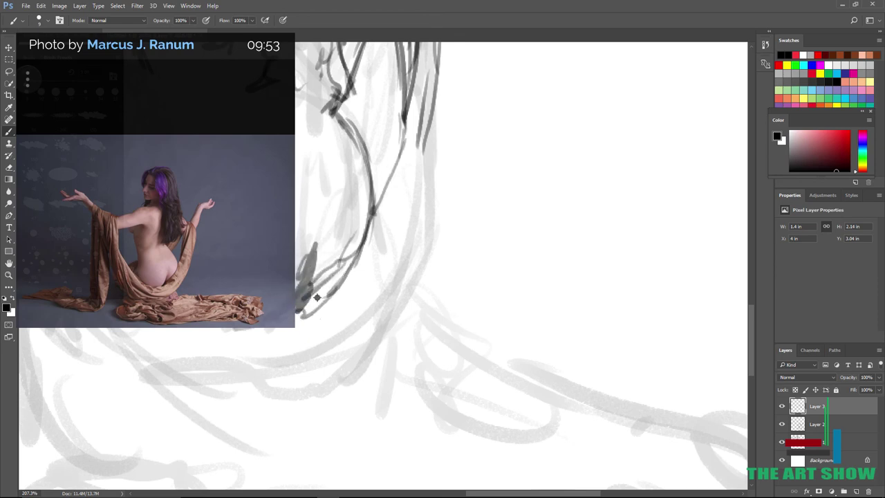
{"action": "left_click_drag", "start_coordinate": [324, 282], "coordinate": [298, 308]}
{"action": "left_click_drag", "start_coordinate": [320, 248], "coordinate": [297, 305]}
{"action": "left_click_drag", "start_coordinate": [366, 226], "coordinate": [303, 315]}
{"action": "left_click_drag", "start_coordinate": [373, 214], "coordinate": [344, 272]}
{"action": "scroll", "coordinate": [315, 280], "scroll_direction": "down", "scroll_amount": 3}
{"action": "scroll", "coordinate": [315, 280], "scroll_direction": "up", "scroll_amount": 7}
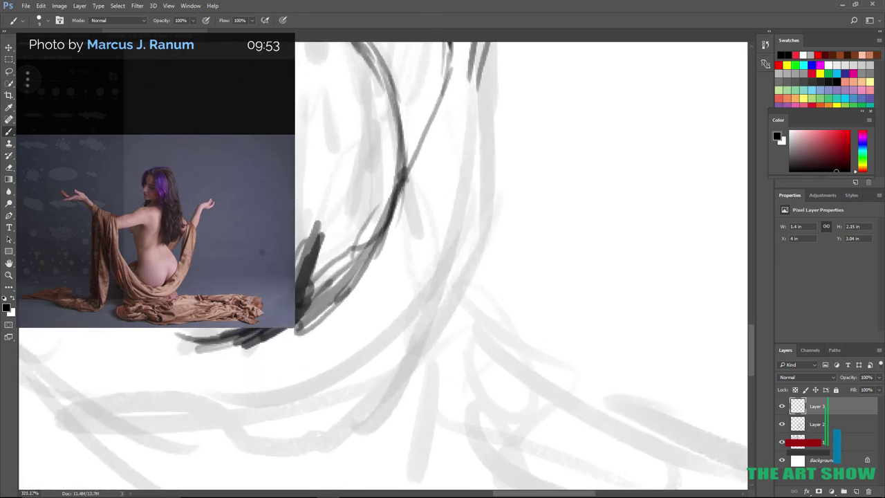
Draw the cloth edge sweeping from the base of the buttocks up to the thigh on the outstretched-arm side.
{"action": "scroll", "coordinate": [295, 163], "scroll_direction": "down", "scroll_amount": 3}
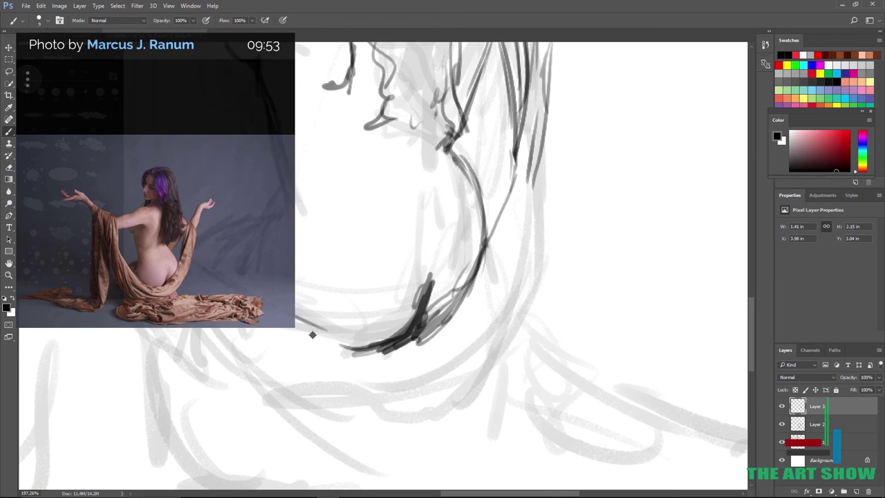
{"action": "left_click_drag", "start_coordinate": [296, 323], "coordinate": [357, 353]}
{"action": "left_click_drag", "start_coordinate": [297, 328], "coordinate": [372, 355]}
{"action": "scroll", "coordinate": [462, 328], "scroll_direction": "down", "scroll_amount": 7}
{"action": "scroll", "coordinate": [463, 328], "scroll_direction": "up", "scroll_amount": 5}
{"action": "left_click_drag", "start_coordinate": [397, 290], "coordinate": [298, 231]}
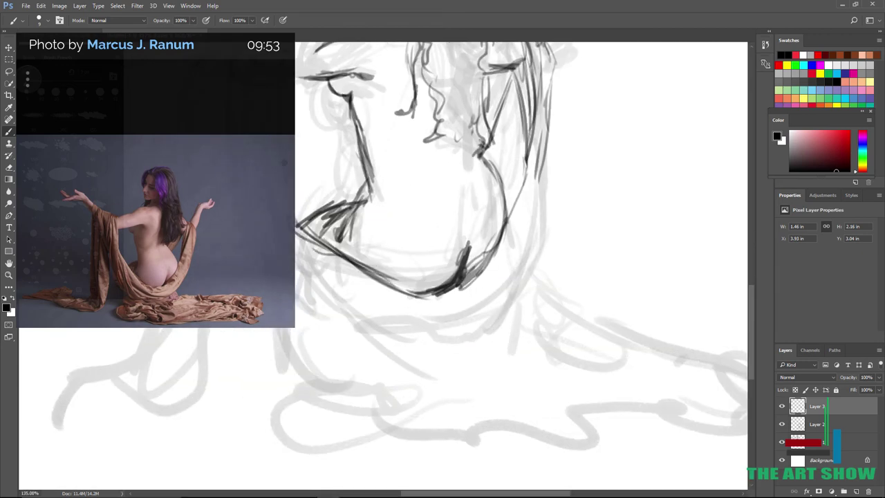
Reinforce the side of the waist and draw a thin line running down the back from the shoulder blade.
{"action": "scroll", "coordinate": [450, 62], "scroll_direction": "down", "scroll_amount": 3}
{"action": "scroll", "coordinate": [450, 62], "scroll_direction": "up", "scroll_amount": 4}
{"action": "left_click_drag", "start_coordinate": [323, 150], "coordinate": [334, 225]}
{"action": "left_click_drag", "start_coordinate": [389, 123], "coordinate": [343, 242]}
{"action": "left_click_drag", "start_coordinate": [336, 242], "coordinate": [323, 115]}
{"action": "scroll", "coordinate": [406, 375], "scroll_direction": "down", "scroll_amount": 5}
{"action": "scroll", "coordinate": [406, 375], "scroll_direction": "up", "scroll_amount": 2}
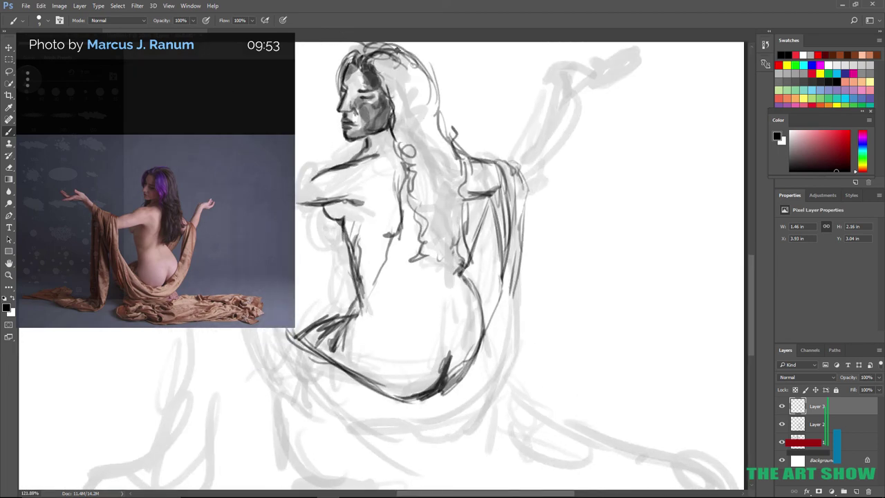
Extend the outstretched arm's upper contour and draw the inner edge of the cloth hanging from the forearm to the lap.
{"action": "scroll", "coordinate": [284, 170], "scroll_direction": "up", "scroll_amount": 5}
{"action": "left_click_drag", "start_coordinate": [403, 156], "coordinate": [297, 181]}
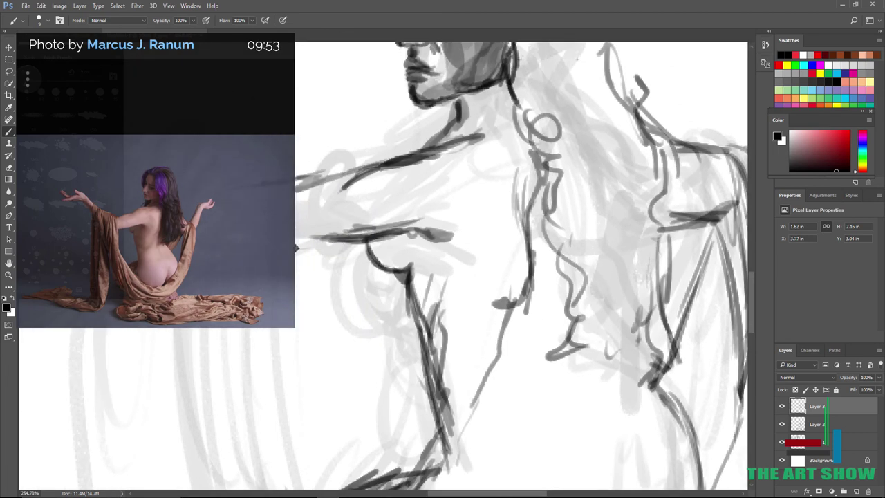
{"action": "mouse_move", "coordinate": [242, 200]}
{"action": "left_mouse_down"}
{"action": "mouse_move", "coordinate": [258, 408]}
{"action": "mouse_move", "coordinate": [318, 489]}
{"action": "left_mouse_up"}
{"action": "scroll", "coordinate": [442, 277], "scroll_direction": "down", "scroll_amount": 10}
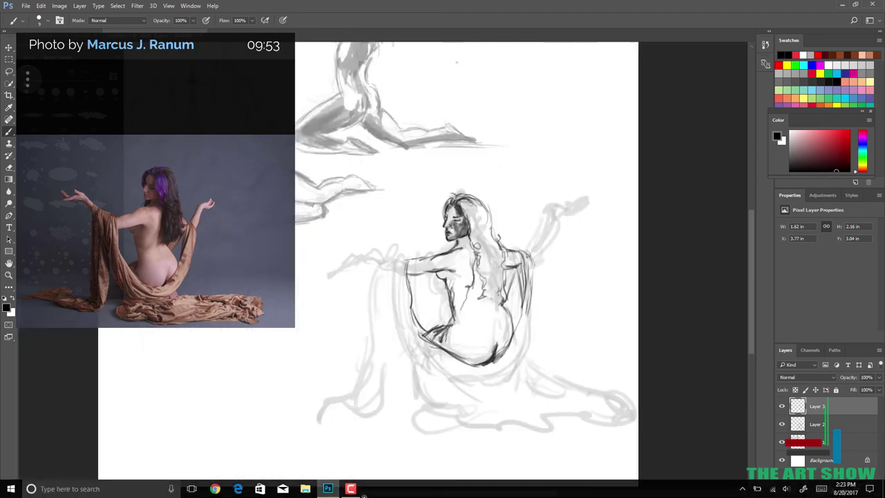
{"action": "scroll", "coordinate": [449, 278], "scroll_direction": "up", "scroll_amount": 7}
{"action": "scroll", "coordinate": [364, 496], "scroll_direction": "up", "scroll_amount": 3}
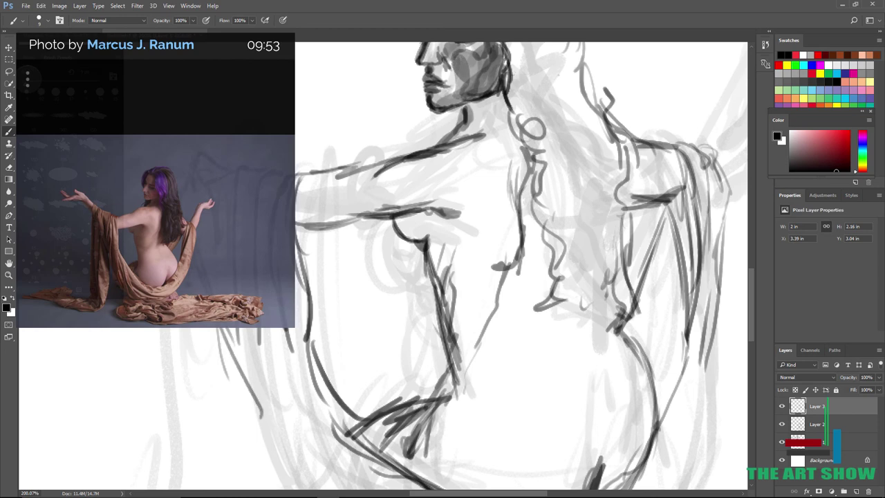
Draw the long vertical folds and outer edges of the cloth hanging from the outstretched forearm toward the floor.
{"action": "scroll", "coordinate": [216, 457], "scroll_direction": "down", "scroll_amount": 2}
{"action": "scroll", "coordinate": [373, 412], "scroll_direction": "up", "scroll_amount": 3}
{"action": "left_click_drag", "start_coordinate": [363, 250], "coordinate": [371, 323]}
{"action": "left_click_drag", "start_coordinate": [367, 290], "coordinate": [381, 375]}
{"action": "left_click_drag", "start_coordinate": [377, 338], "coordinate": [385, 429]}
{"action": "left_click_drag", "start_coordinate": [339, 323], "coordinate": [346, 398]}
{"action": "left_click_drag", "start_coordinate": [333, 271], "coordinate": [337, 358]}
{"action": "mouse_move", "coordinate": [320, 246]}
{"action": "left_mouse_down"}
{"action": "mouse_move", "coordinate": [314, 291]}
{"action": "mouse_move", "coordinate": [239, 413]}
{"action": "left_mouse_up"}
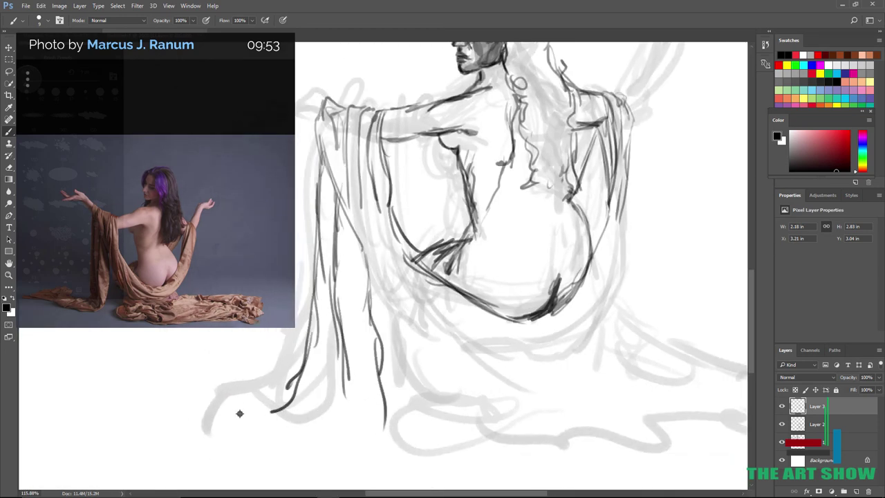
Outline the crumpled cloth lying on the floor below the outstretched arm and draw the wavy hem of the hanging cloth.
{"action": "scroll", "coordinate": [237, 408], "scroll_direction": "down", "scroll_amount": 4}
{"action": "scroll", "coordinate": [237, 406], "scroll_direction": "up", "scroll_amount": 4}
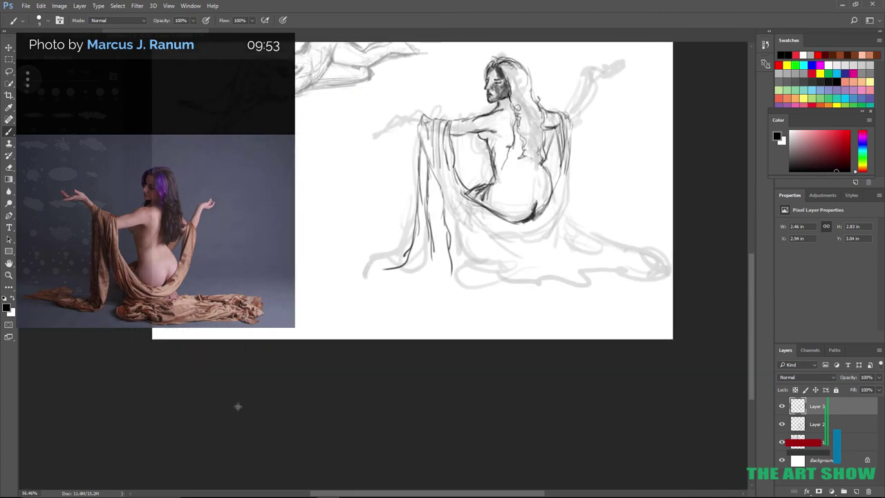
{"action": "scroll", "coordinate": [304, 266], "scroll_direction": "down", "scroll_amount": 4}
{"action": "scroll", "coordinate": [304, 265], "scroll_direction": "up", "scroll_amount": 4}
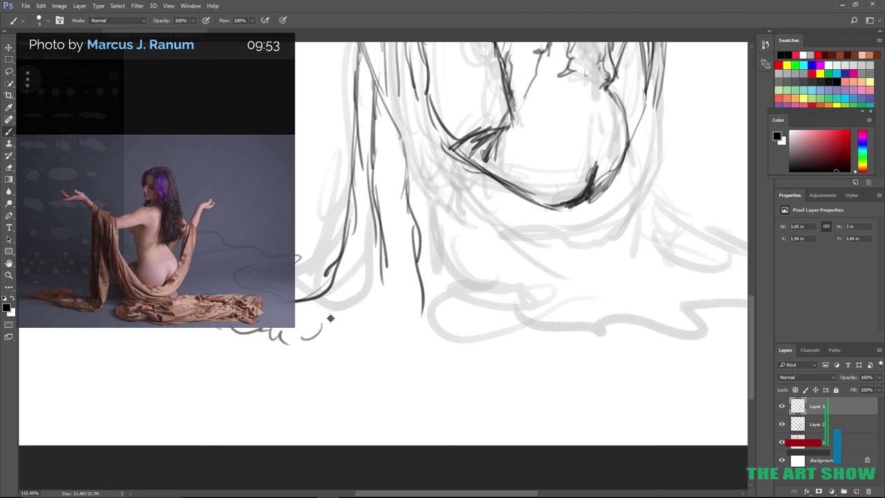
{"action": "left_click_drag", "start_coordinate": [304, 338], "coordinate": [472, 343]}
{"action": "scroll", "coordinate": [499, 291], "scroll_direction": "down", "scroll_amount": 1}
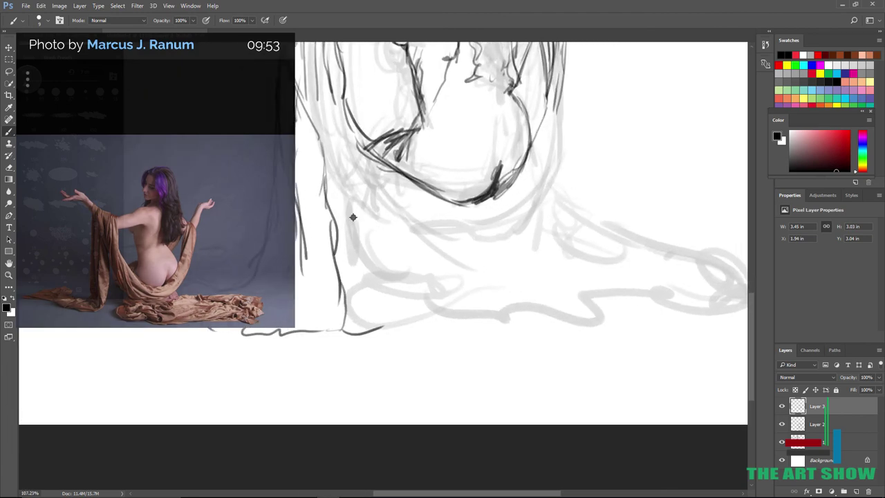
Draw the folds running from the lap down to the floor beside the hanging cloth.
{"action": "mouse_move", "coordinate": [330, 178]}
{"action": "left_mouse_down"}
{"action": "mouse_move", "coordinate": [380, 295]}
{"action": "mouse_move", "coordinate": [414, 304]}
{"action": "left_mouse_up"}
{"action": "left_click_drag", "start_coordinate": [356, 181], "coordinate": [390, 288]}
{"action": "mouse_move", "coordinate": [344, 131]}
{"action": "left_mouse_down"}
{"action": "mouse_move", "coordinate": [397, 308]}
{"action": "mouse_move", "coordinate": [464, 341]}
{"action": "mouse_move", "coordinate": [511, 320]}
{"action": "left_mouse_up"}
{"action": "scroll", "coordinate": [512, 320], "scroll_direction": "down", "scroll_amount": 3}
{"action": "scroll", "coordinate": [512, 322], "scroll_direction": "up", "scroll_amount": 3}
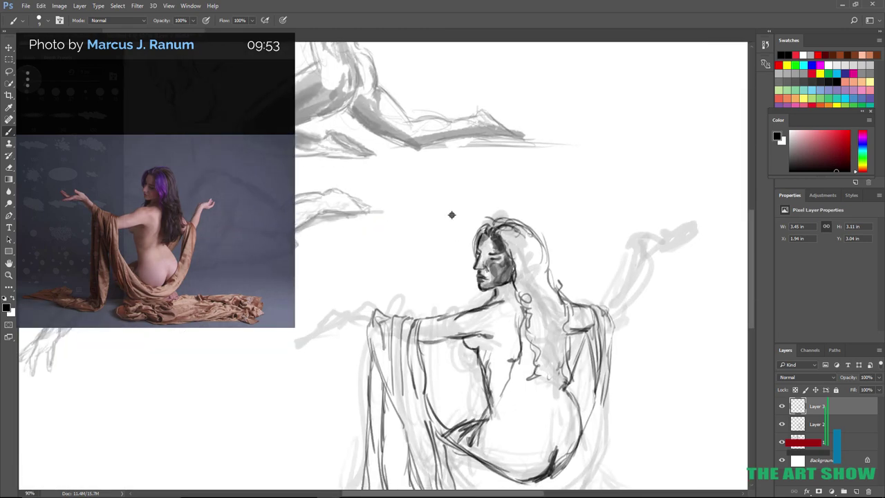
Undo the last hanging-cloth line and draw a small rounded form with dark strokes between the cloth folds below the lap.
{"action": "scroll", "coordinate": [451, 215], "scroll_direction": "down", "scroll_amount": 6}
{"action": "scroll", "coordinate": [451, 215], "scroll_direction": "up", "scroll_amount": 4}
{"action": "scroll", "coordinate": [451, 215], "scroll_direction": "up", "scroll_amount": 7}
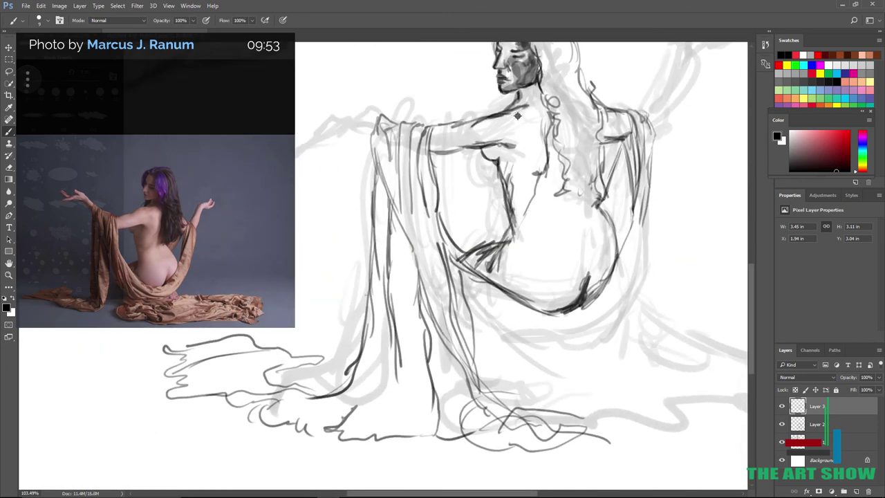
{"action": "key", "text": "ctrl+z"}
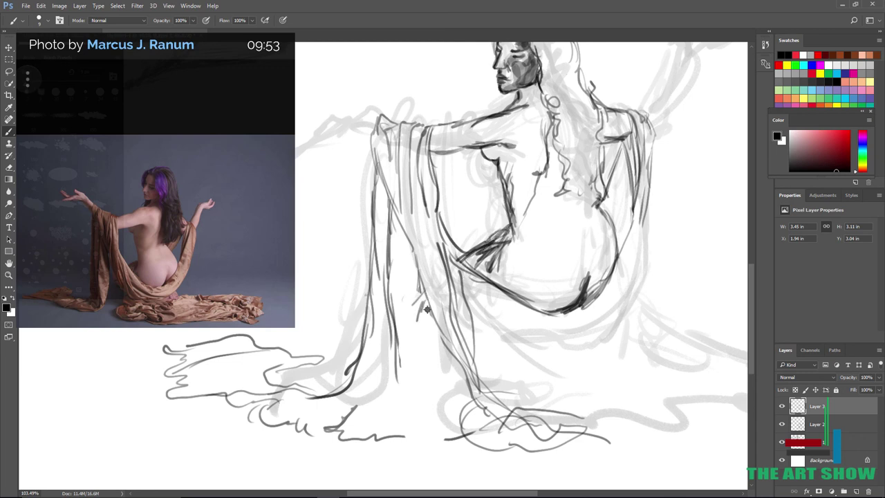
{"action": "left_click_drag", "start_coordinate": [426, 308], "coordinate": [421, 313]}
{"action": "mouse_move", "coordinate": [402, 264]}
{"action": "left_mouse_down"}
{"action": "mouse_move", "coordinate": [380, 405]}
{"action": "mouse_move", "coordinate": [450, 434]}
{"action": "mouse_move", "coordinate": [528, 440]}
{"action": "left_mouse_up"}
Outline the long stretch of cloth spread across the floor behind the figure and the drape's lower curve around the hips.
{"action": "scroll", "coordinate": [640, 221], "scroll_direction": "down", "scroll_amount": 3}
{"action": "left_click_drag", "start_coordinate": [595, 323], "coordinate": [567, 360]}
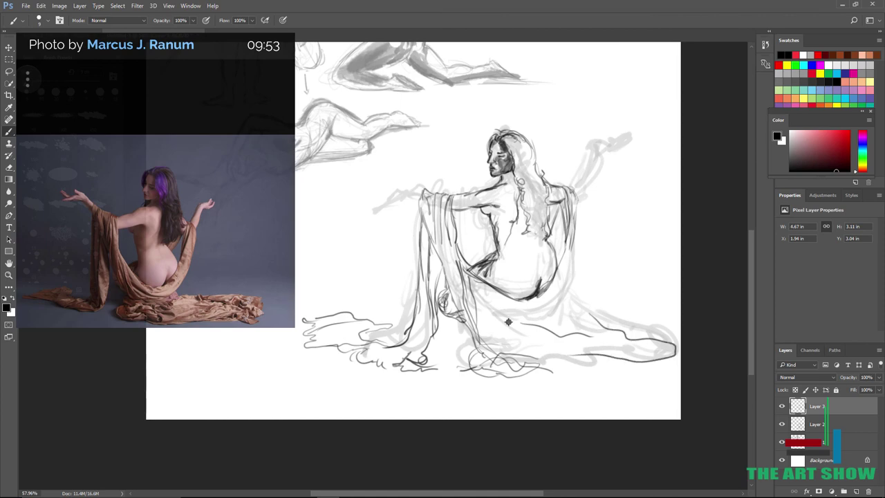
{"action": "scroll", "coordinate": [507, 318], "scroll_direction": "up", "scroll_amount": 3}
{"action": "left_click_drag", "start_coordinate": [393, 217], "coordinate": [297, 297]}
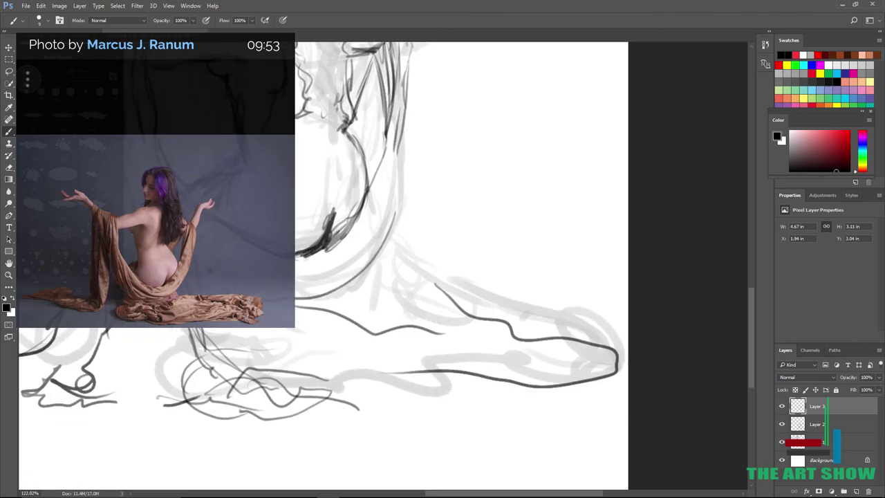
Add flowing fold lines along the spread floor cloth and reinforce its pointed end and lower edge.
{"action": "left_click_drag", "start_coordinate": [275, 329], "coordinate": [510, 357]}
{"action": "left_click_drag", "start_coordinate": [437, 293], "coordinate": [499, 313]}
{"action": "left_click_drag", "start_coordinate": [543, 335], "coordinate": [507, 381]}
{"action": "left_click_drag", "start_coordinate": [506, 382], "coordinate": [271, 386]}
Draw the outer edge of the drape descending from the far arm past the hip.
{"action": "scroll", "coordinate": [256, 367], "scroll_direction": "down", "scroll_amount": 4}
{"action": "scroll", "coordinate": [256, 367], "scroll_direction": "up", "scroll_amount": 4}
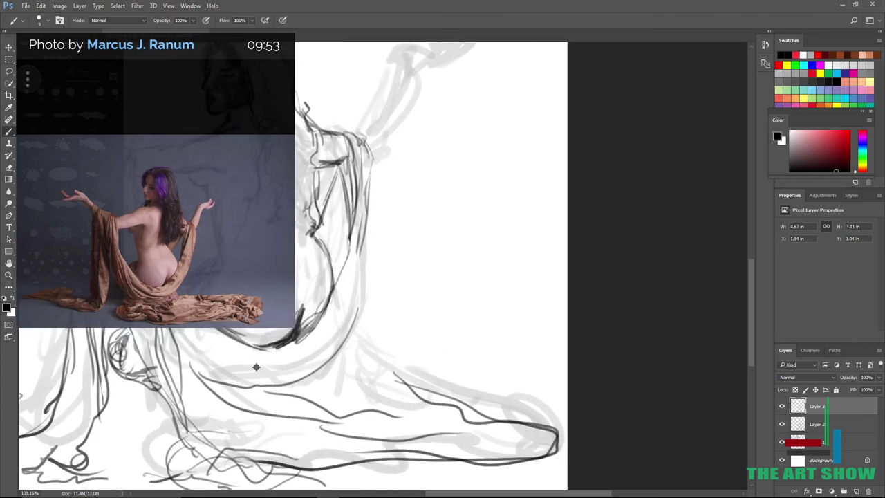
{"action": "left_click_drag", "start_coordinate": [354, 242], "coordinate": [332, 322]}
{"action": "left_click_drag", "start_coordinate": [373, 215], "coordinate": [345, 326]}
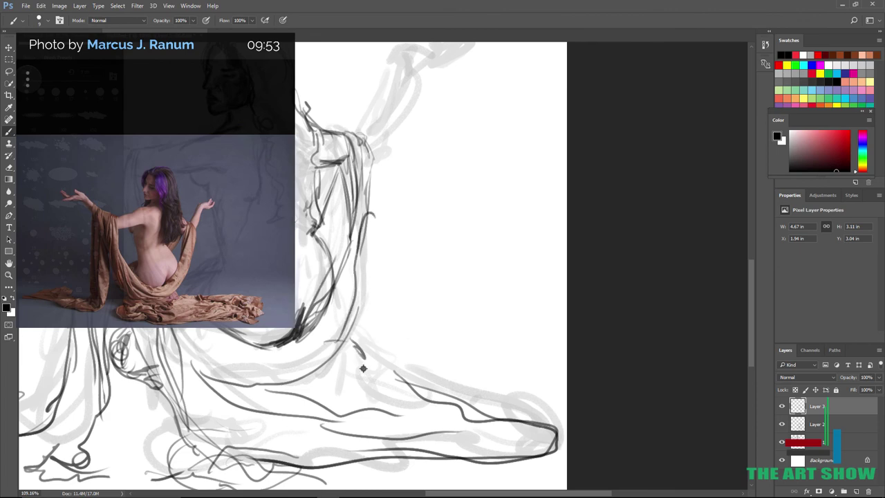
Draw the foot and toes emerging beneath the drape behind the hips, with the cloth fold below them.
{"action": "scroll", "coordinate": [339, 289], "scroll_direction": "up", "scroll_amount": 4}
{"action": "mouse_move", "coordinate": [310, 297]}
{"action": "left_mouse_down"}
{"action": "mouse_move", "coordinate": [325, 322]}
{"action": "mouse_move", "coordinate": [304, 360]}
{"action": "mouse_move", "coordinate": [278, 342]}
{"action": "mouse_move", "coordinate": [263, 387]}
{"action": "left_mouse_up"}
{"action": "left_click_drag", "start_coordinate": [235, 361], "coordinate": [304, 400]}
{"action": "left_click_drag", "start_coordinate": [290, 359], "coordinate": [221, 366]}
{"action": "left_click_drag", "start_coordinate": [339, 423], "coordinate": [347, 451]}
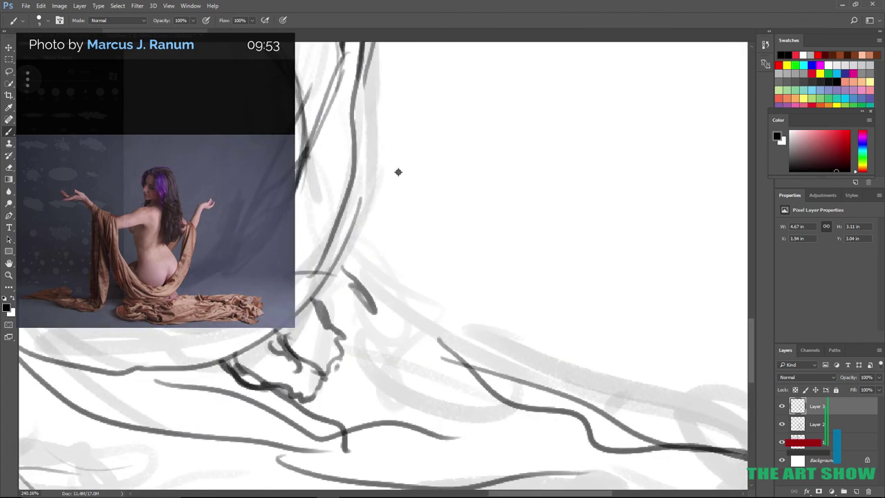
Draw both contours of the raised far forearm up to the bent wrist.
{"action": "scroll", "coordinate": [398, 173], "scroll_direction": "down", "scroll_amount": 4}
{"action": "scroll", "coordinate": [398, 172], "scroll_direction": "up", "scroll_amount": 3}
{"action": "scroll", "coordinate": [398, 172], "scroll_direction": "down", "scroll_amount": 4}
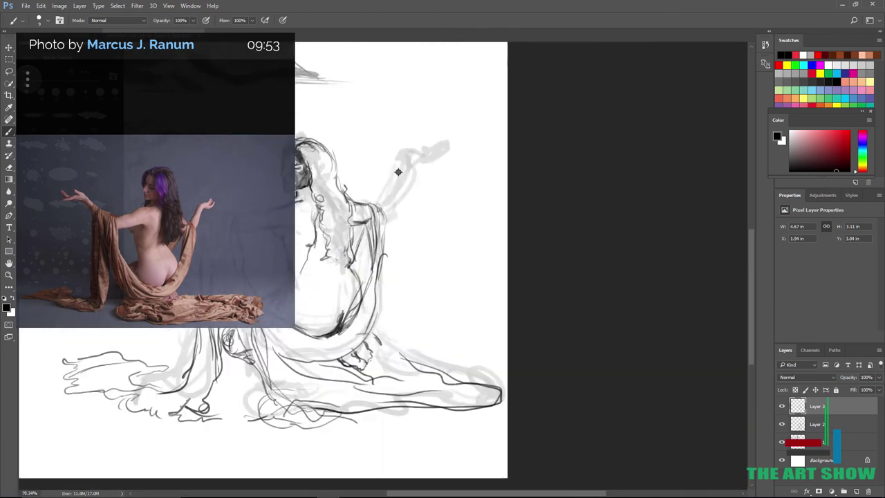
{"action": "scroll", "coordinate": [399, 173], "scroll_direction": "up", "scroll_amount": 4}
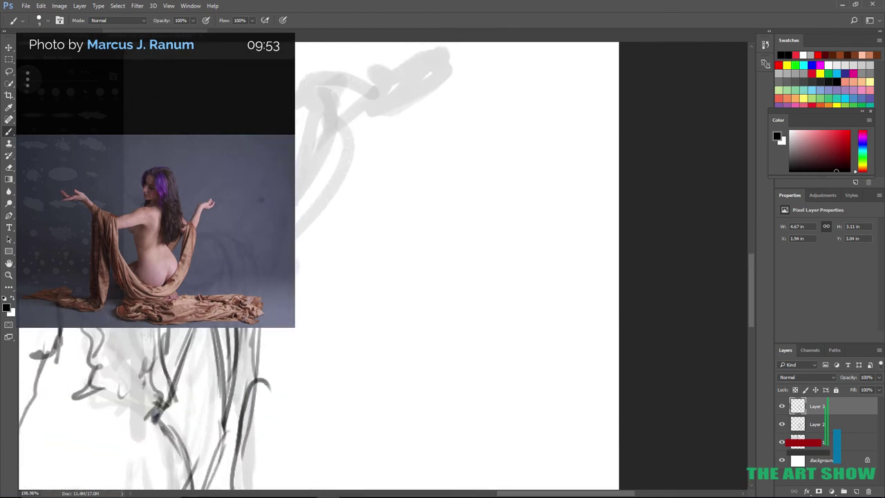
{"action": "left_click_drag", "start_coordinate": [297, 222], "coordinate": [320, 128]}
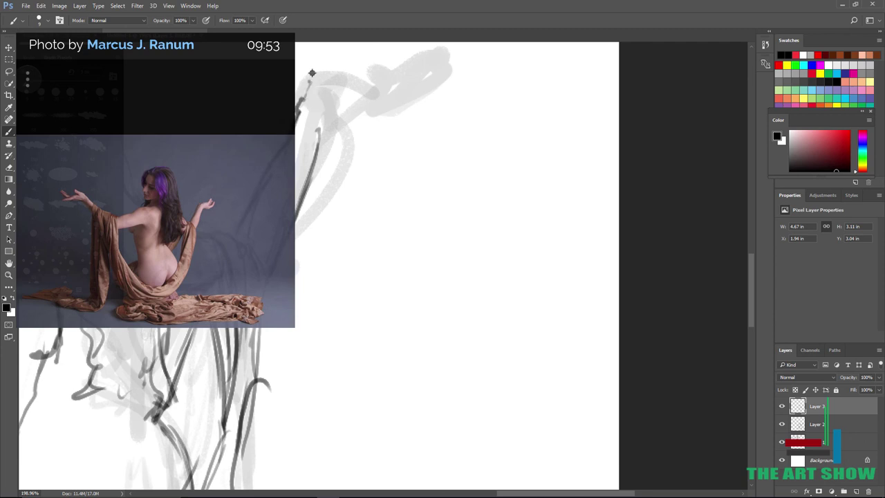
{"action": "left_click_drag", "start_coordinate": [362, 80], "coordinate": [312, 153]}
{"action": "left_click_drag", "start_coordinate": [352, 101], "coordinate": [295, 229]}
Draw the open palm and fingers of the raised hand, finishing its lower edge.
{"action": "scroll", "coordinate": [327, 319], "scroll_direction": "down", "scroll_amount": 5}
{"action": "scroll", "coordinate": [370, 225], "scroll_direction": "up", "scroll_amount": 4}
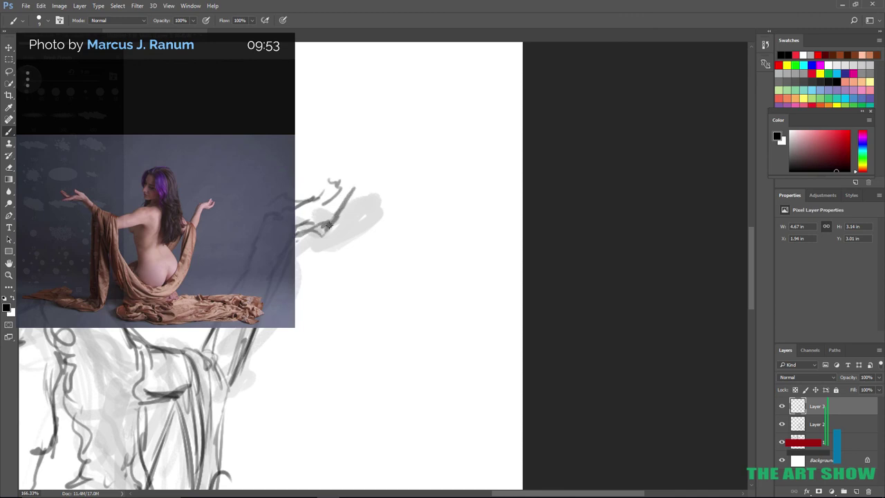
{"action": "left_click_drag", "start_coordinate": [329, 225], "coordinate": [324, 195]}
{"action": "key", "text": "ctrl+0"}
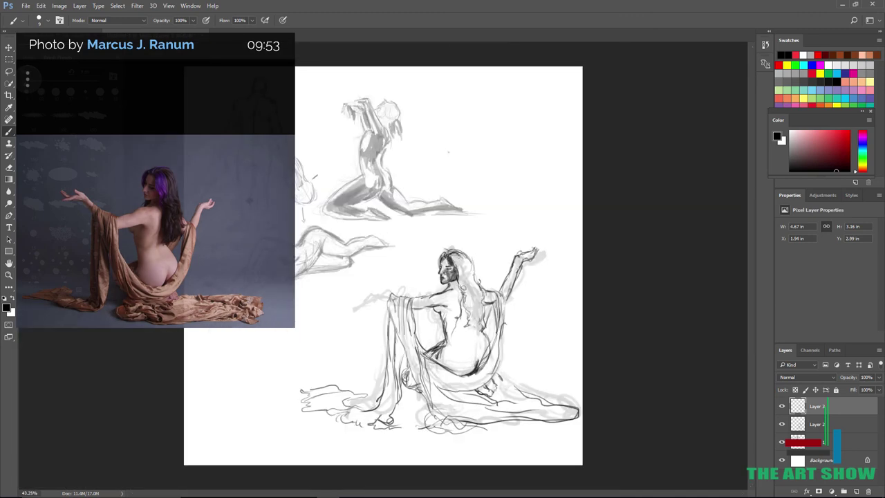
{"action": "scroll", "coordinate": [457, 353], "scroll_direction": "up", "scroll_amount": 5}
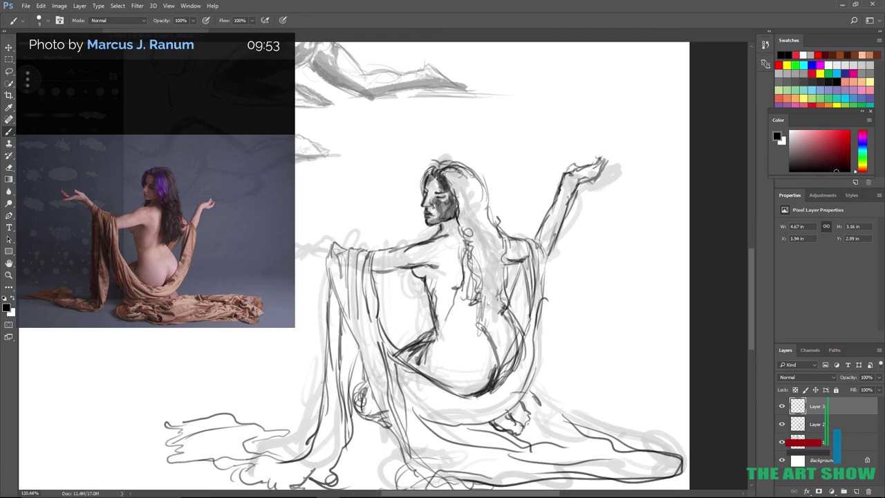
Undo the last strokes on the near upper arm, redraw its upper and lower contours, and add the curve of the breast.
{"action": "scroll", "coordinate": [458, 338], "scroll_direction": "up", "scroll_amount": 3}
{"action": "left_click_drag", "start_coordinate": [434, 189], "coordinate": [406, 189]}
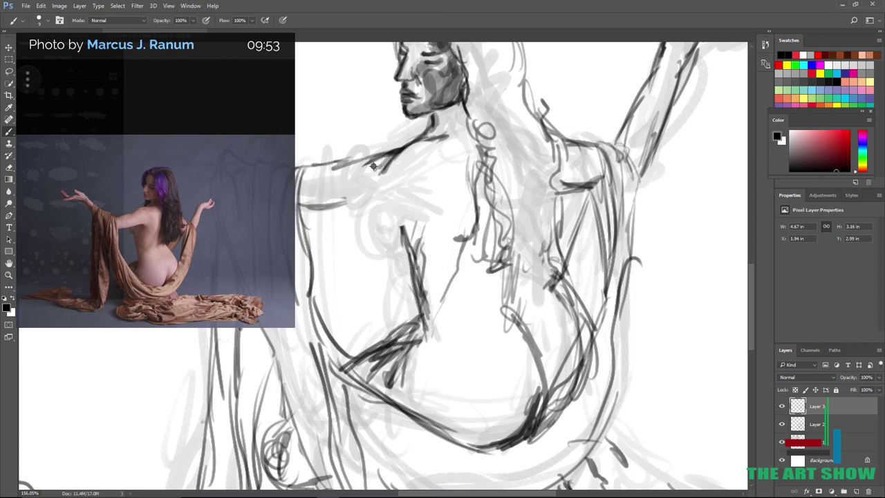
{"action": "key", "text": "ctrl+alt+z"}
{"action": "key", "text": "ctrl+alt+z"}
{"action": "key", "text": "ctrl+alt+z"}
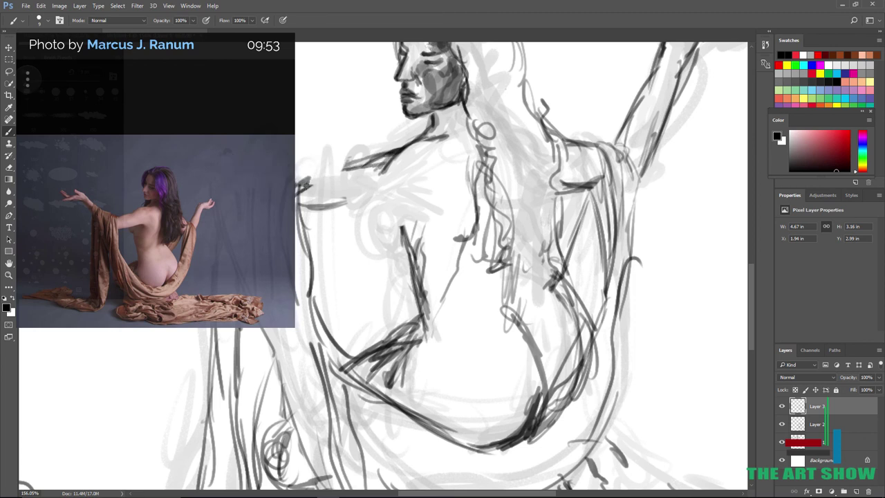
{"action": "left_click_drag", "start_coordinate": [300, 187], "coordinate": [381, 152]}
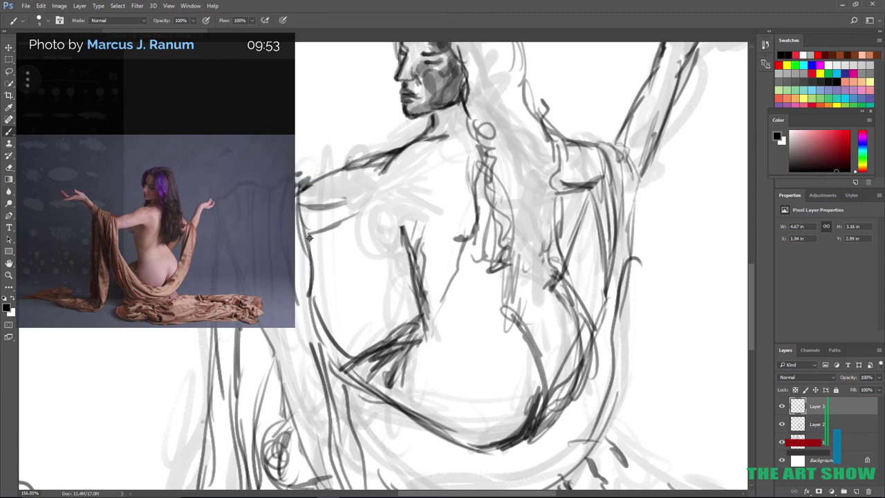
{"action": "mouse_move", "coordinate": [309, 237]}
{"action": "left_mouse_down"}
{"action": "mouse_move", "coordinate": [405, 203]}
{"action": "mouse_move", "coordinate": [332, 220]}
{"action": "mouse_move", "coordinate": [383, 249]}
{"action": "mouse_move", "coordinate": [415, 249]}
{"action": "mouse_move", "coordinate": [427, 308]}
{"action": "left_mouse_up"}
{"action": "left_click_drag", "start_coordinate": [308, 273], "coordinate": [319, 368]}
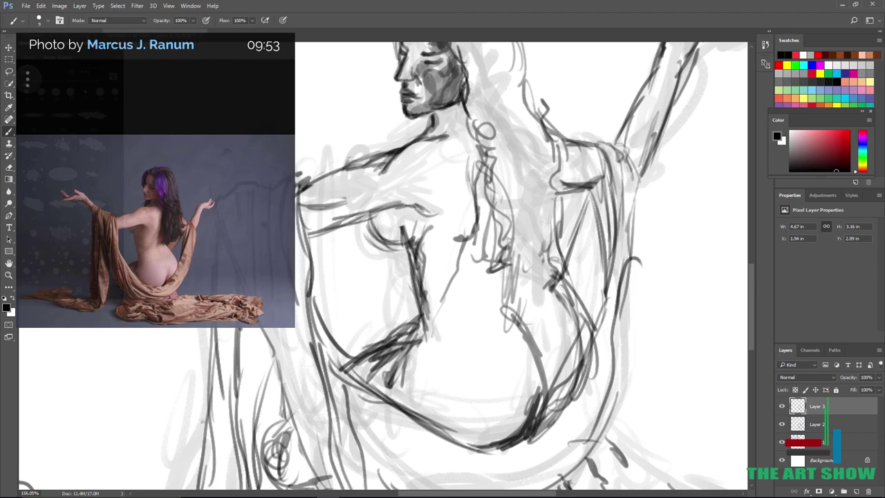
Draw the near forearm and outstretched hand extending beyond the hanging drape.
{"action": "key", "text": "ctrl+0"}
{"action": "scroll", "coordinate": [411, 283], "scroll_direction": "up", "scroll_amount": 8}
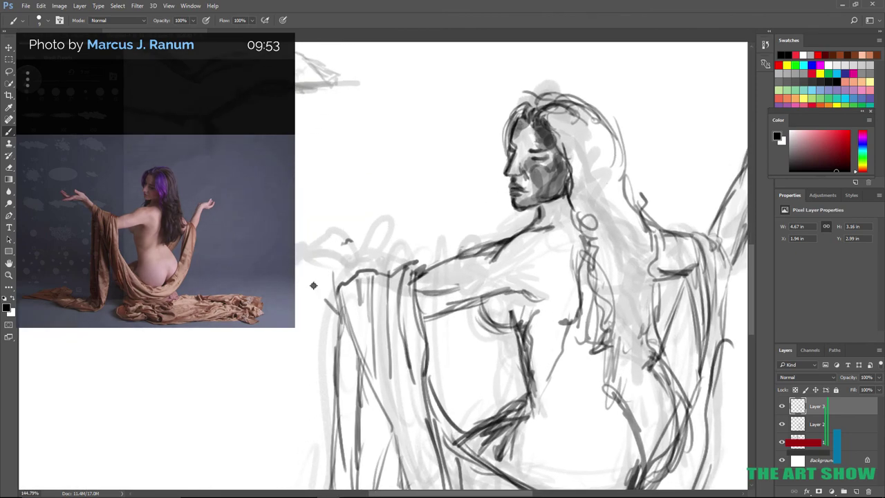
{"action": "left_click_drag", "start_coordinate": [296, 292], "coordinate": [343, 318]}
{"action": "key", "text": "ctrl+0"}
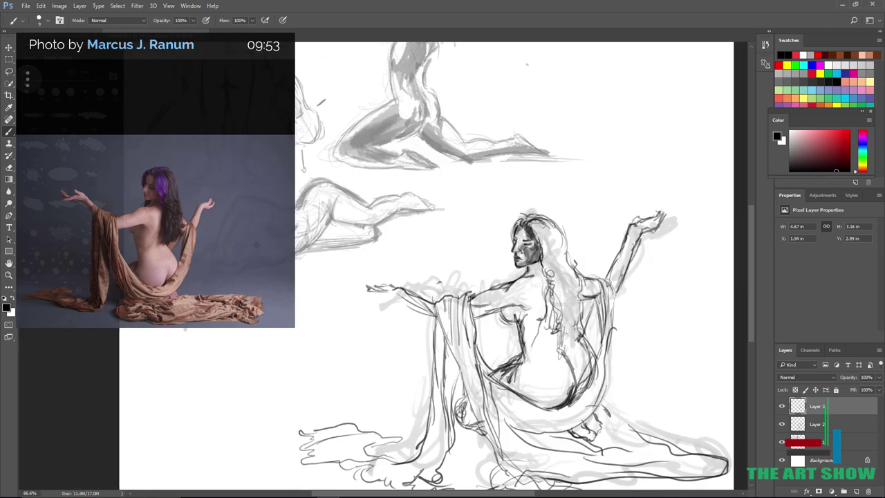
{"action": "scroll", "coordinate": [351, 230], "scroll_direction": "up", "scroll_amount": 5}
{"action": "mouse_move", "coordinate": [310, 239]}
{"action": "left_mouse_down"}
{"action": "mouse_move", "coordinate": [395, 249]}
{"action": "mouse_move", "coordinate": [300, 237]}
{"action": "mouse_move", "coordinate": [445, 267]}
{"action": "left_mouse_up"}
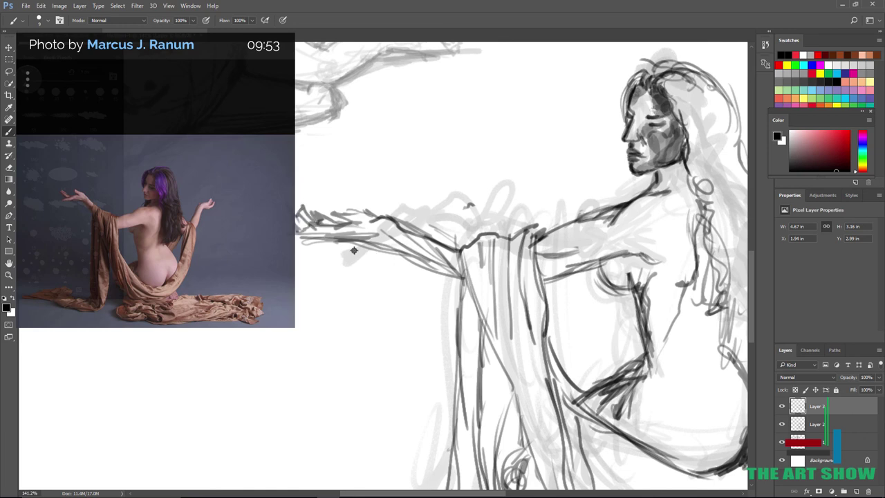
Enlarge the brush and shade the neck, the spine, the flank and the near upper arm in gray.
{"action": "scroll", "coordinate": [354, 250], "scroll_direction": "down", "scroll_amount": 5}
{"action": "scroll", "coordinate": [354, 250], "scroll_direction": "up", "scroll_amount": 5}
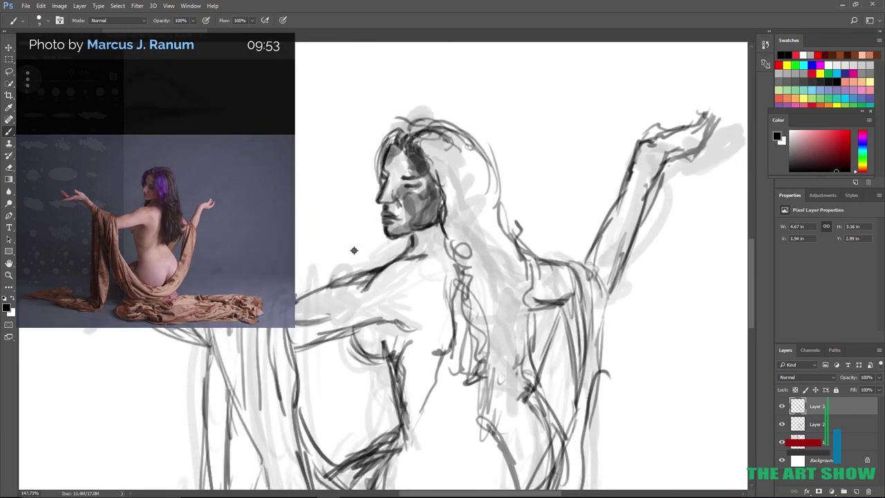
{"action": "right_click", "coordinate": [474, 256]}
{"action": "left_click_drag", "start_coordinate": [528, 280], "coordinate": [542, 280]}
{"action": "mouse_move", "coordinate": [448, 233]}
{"action": "left_mouse_down"}
{"action": "mouse_move", "coordinate": [453, 300]}
{"action": "mouse_move", "coordinate": [459, 386]}
{"action": "mouse_move", "coordinate": [467, 383]}
{"action": "mouse_move", "coordinate": [410, 396]}
{"action": "mouse_move", "coordinate": [418, 443]}
{"action": "left_mouse_up"}
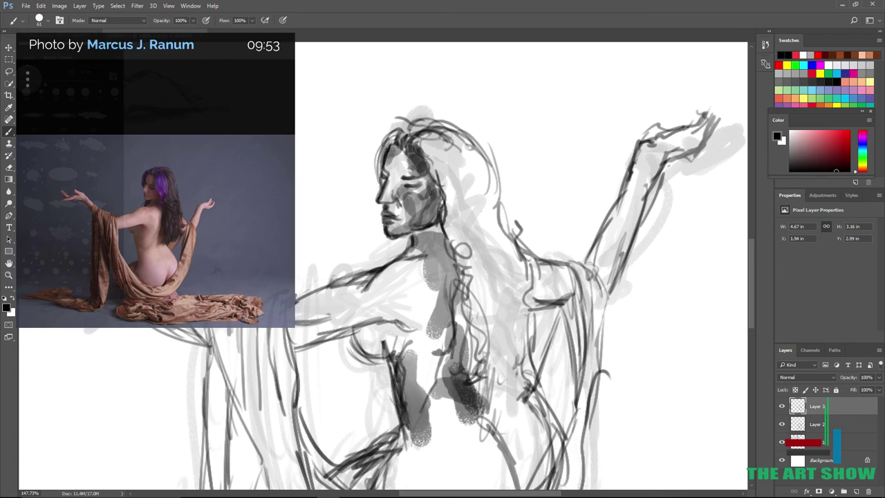
{"action": "mouse_move", "coordinate": [412, 363]}
{"action": "left_mouse_down"}
{"action": "mouse_move", "coordinate": [370, 338]}
{"action": "mouse_move", "coordinate": [423, 321]}
{"action": "mouse_move", "coordinate": [391, 312]}
{"action": "left_mouse_up"}
{"action": "mouse_move", "coordinate": [384, 280]}
{"action": "left_mouse_down"}
{"action": "mouse_move", "coordinate": [401, 266]}
{"action": "mouse_move", "coordinate": [301, 309]}
{"action": "left_mouse_up"}
{"action": "left_click_drag", "start_coordinate": [348, 327], "coordinate": [293, 342]}
Shade the thigh, the edges of the hips and the lower back.
{"action": "scroll", "coordinate": [593, 128], "scroll_direction": "down", "scroll_amount": 5}
{"action": "scroll", "coordinate": [593, 129], "scroll_direction": "up", "scroll_amount": 3}
{"action": "left_click_drag", "start_coordinate": [381, 296], "coordinate": [403, 352]}
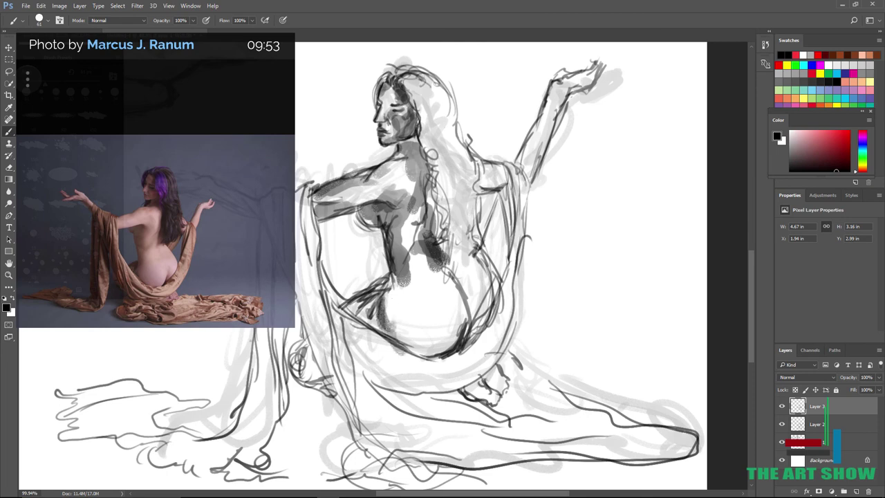
{"action": "mouse_move", "coordinate": [387, 312]}
{"action": "left_mouse_down"}
{"action": "mouse_move", "coordinate": [421, 356]}
{"action": "mouse_move", "coordinate": [460, 319]}
{"action": "mouse_move", "coordinate": [436, 338]}
{"action": "mouse_move", "coordinate": [387, 284]}
{"action": "mouse_move", "coordinate": [398, 297]}
{"action": "left_mouse_up"}
{"action": "left_click_drag", "start_coordinate": [479, 308], "coordinate": [435, 256]}
{"action": "mouse_move", "coordinate": [418, 234]}
{"action": "left_mouse_down"}
{"action": "mouse_move", "coordinate": [406, 292]}
{"action": "mouse_move", "coordinate": [358, 306]}
{"action": "left_mouse_up"}
{"action": "left_click_drag", "start_coordinate": [370, 296], "coordinate": [343, 311]}
Fill the hips and lower back with gray midtone, and shade the near forearm and the far raised arm.
{"action": "scroll", "coordinate": [367, 265], "scroll_direction": "down", "scroll_amount": 5}
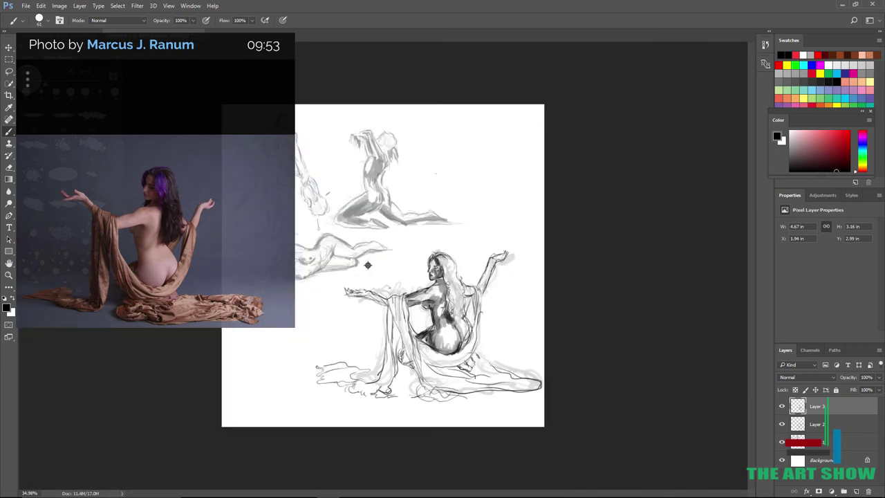
{"action": "scroll", "coordinate": [368, 265], "scroll_direction": "up", "scroll_amount": 5}
{"action": "left_click_drag", "start_coordinate": [518, 377], "coordinate": [495, 442]}
{"action": "left_click_drag", "start_coordinate": [546, 377], "coordinate": [526, 435]}
{"action": "left_click_drag", "start_coordinate": [515, 332], "coordinate": [511, 383]}
{"action": "left_click_drag", "start_coordinate": [497, 316], "coordinate": [494, 349]}
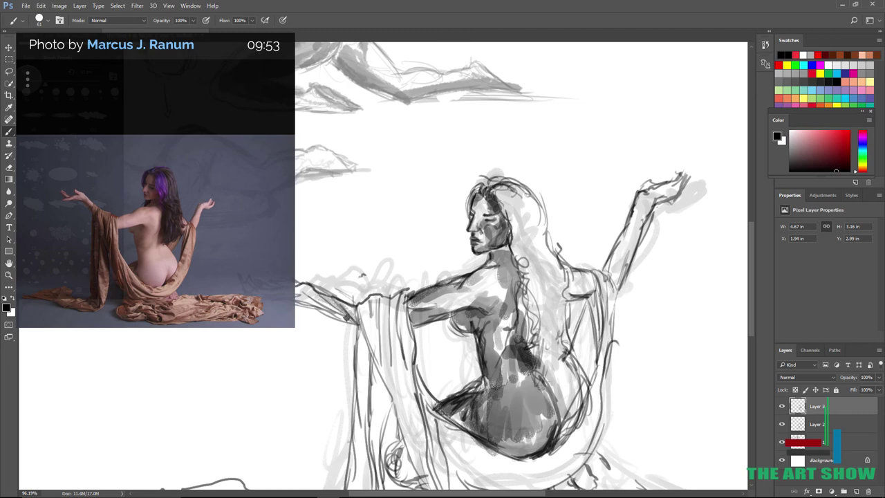
{"action": "left_click_drag", "start_coordinate": [347, 317], "coordinate": [304, 296]}
{"action": "mouse_move", "coordinate": [593, 285]}
{"action": "left_mouse_down"}
{"action": "mouse_move", "coordinate": [570, 286]}
{"action": "mouse_move", "coordinate": [629, 255]}
{"action": "mouse_move", "coordinate": [644, 209]}
{"action": "left_mouse_up"}
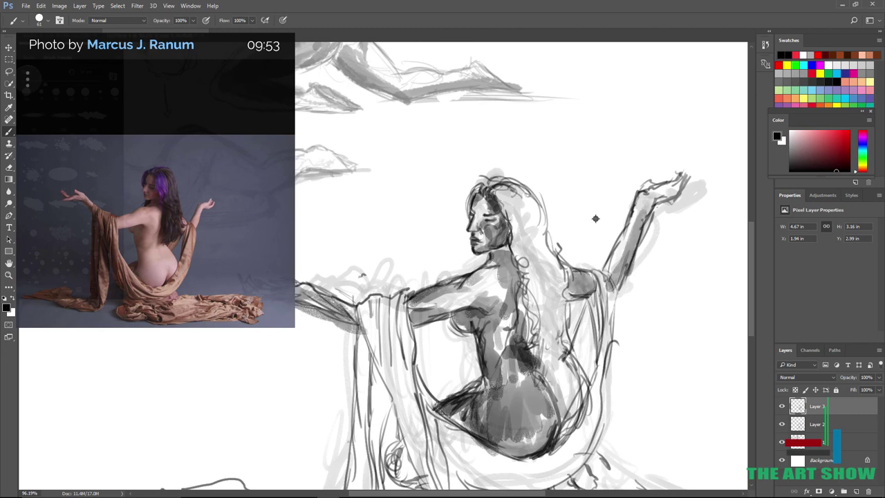
Shade the near folds of the drape hanging from the arm and the foot beside it.
{"action": "scroll", "coordinate": [595, 219], "scroll_direction": "down", "scroll_amount": 5}
{"action": "scroll", "coordinate": [436, 377], "scroll_direction": "up", "scroll_amount": 2}
{"action": "left_click_drag", "start_coordinate": [395, 367], "coordinate": [411, 379]}
{"action": "left_click_drag", "start_coordinate": [406, 331], "coordinate": [422, 384]}
{"action": "left_click_drag", "start_coordinate": [397, 305], "coordinate": [426, 383]}
Shade the cloth spreading across the floor and the drape looping beneath the hips with long gray strokes.
{"action": "mouse_move", "coordinate": [420, 361]}
{"action": "left_mouse_down"}
{"action": "mouse_move", "coordinate": [452, 401]}
{"action": "mouse_move", "coordinate": [492, 410]}
{"action": "left_mouse_up"}
{"action": "left_click_drag", "start_coordinate": [435, 377], "coordinate": [543, 405]}
{"action": "left_click_drag", "start_coordinate": [470, 391], "coordinate": [577, 404]}
{"action": "left_click_drag", "start_coordinate": [406, 364], "coordinate": [536, 391]}
{"action": "mouse_move", "coordinate": [467, 380]}
{"action": "left_mouse_down"}
{"action": "mouse_move", "coordinate": [581, 403]}
{"action": "mouse_move", "coordinate": [551, 393]}
{"action": "left_mouse_up"}
{"action": "left_click_drag", "start_coordinate": [497, 341], "coordinate": [481, 369]}
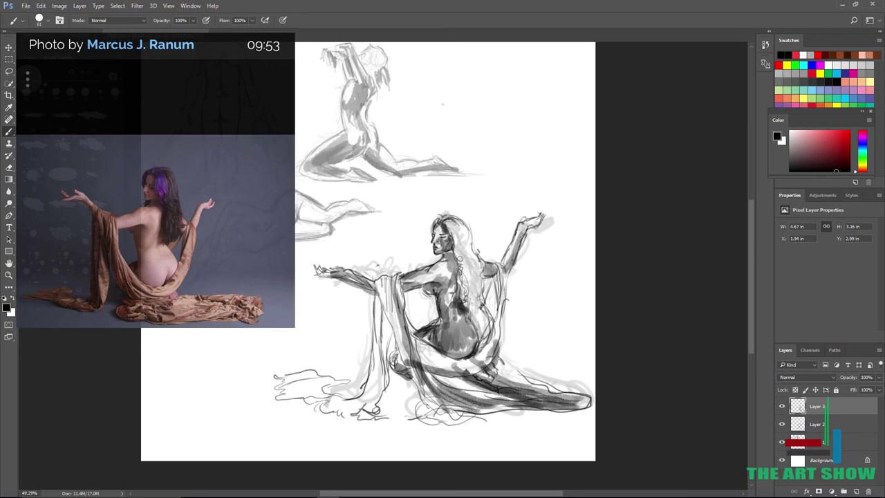